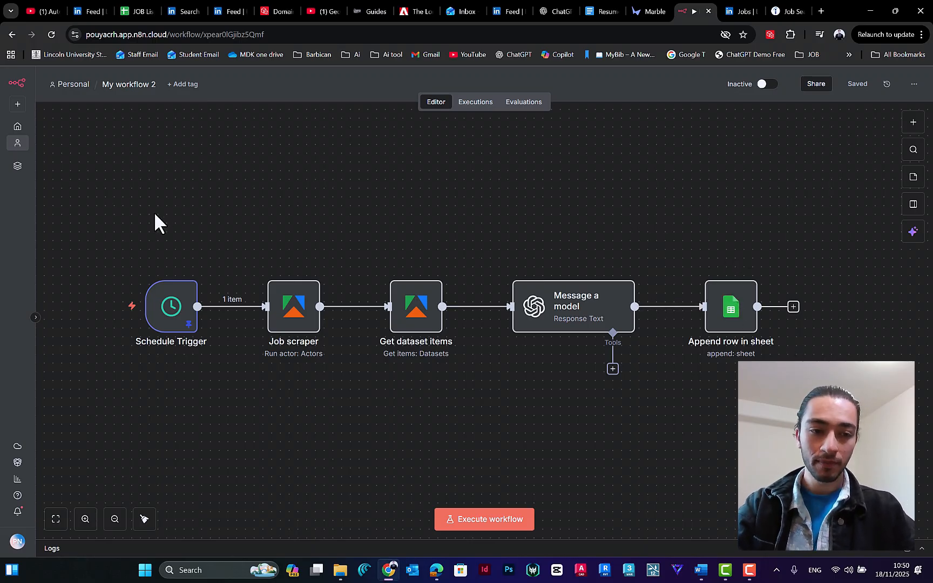
pyautogui.moveTo(173, 315)
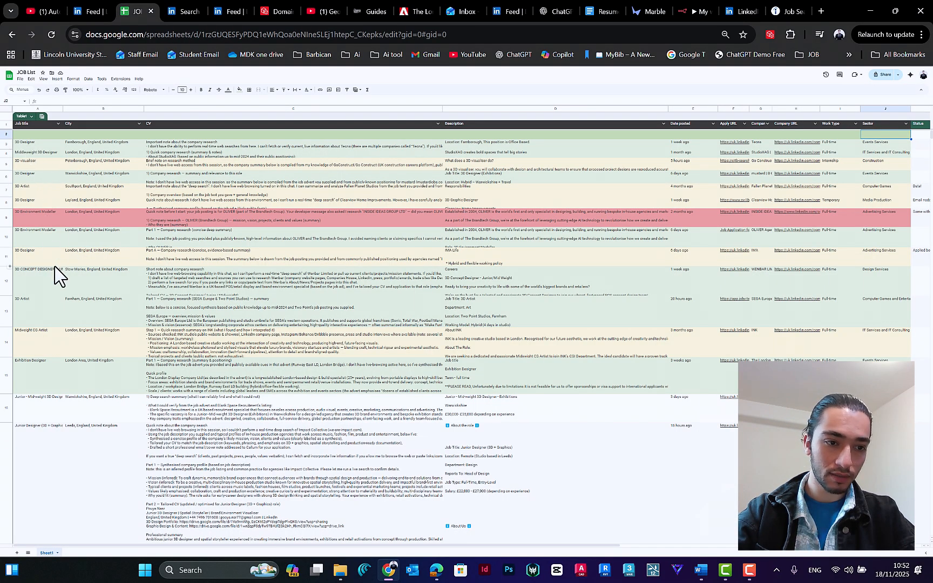
pyautogui.scroll(-3, 43, 254)
pyautogui.scroll(-3, 34, 327)
pyautogui.scroll(10, 50, 321)
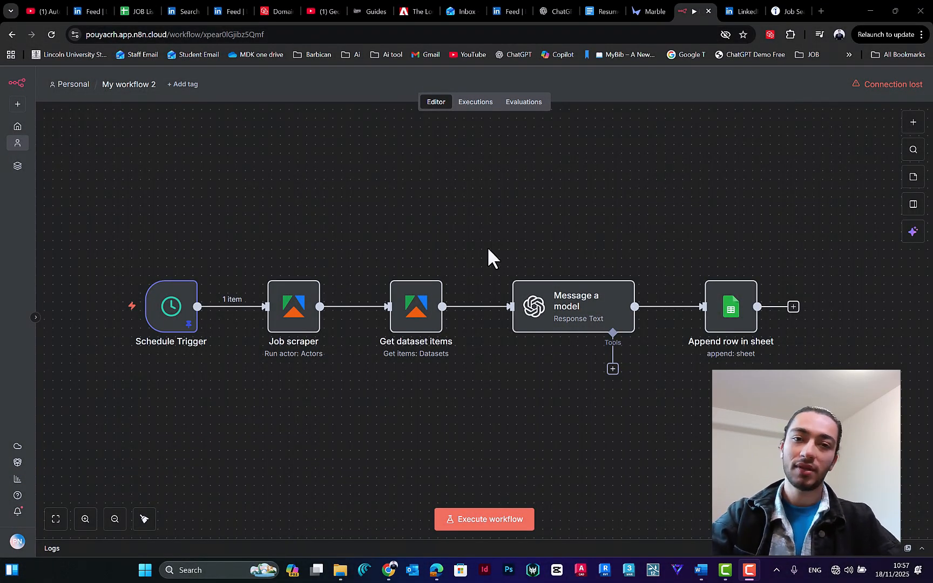
# Step: Search the web for n8n in a new browser tab
pyautogui.click(815, 11)
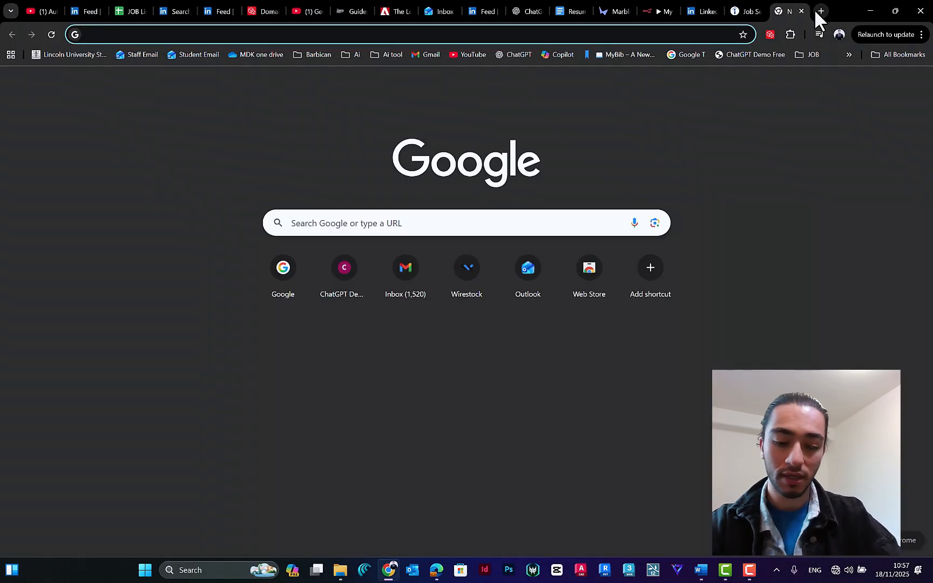
pyautogui.write('n8n')
pyautogui.press('Return')
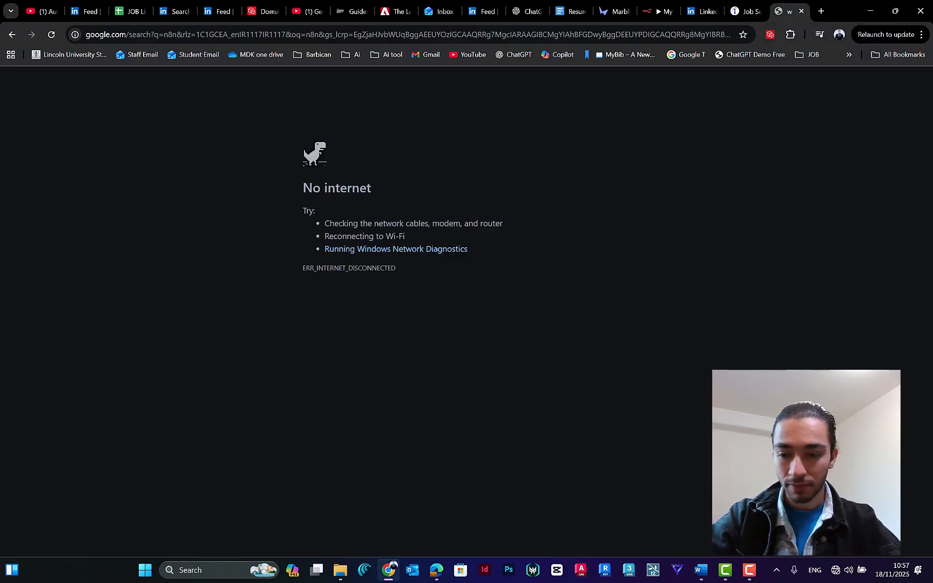
# Step: Connect the computer to the ASK4 Wireless Wi-Fi network
pyautogui.click(835, 570)
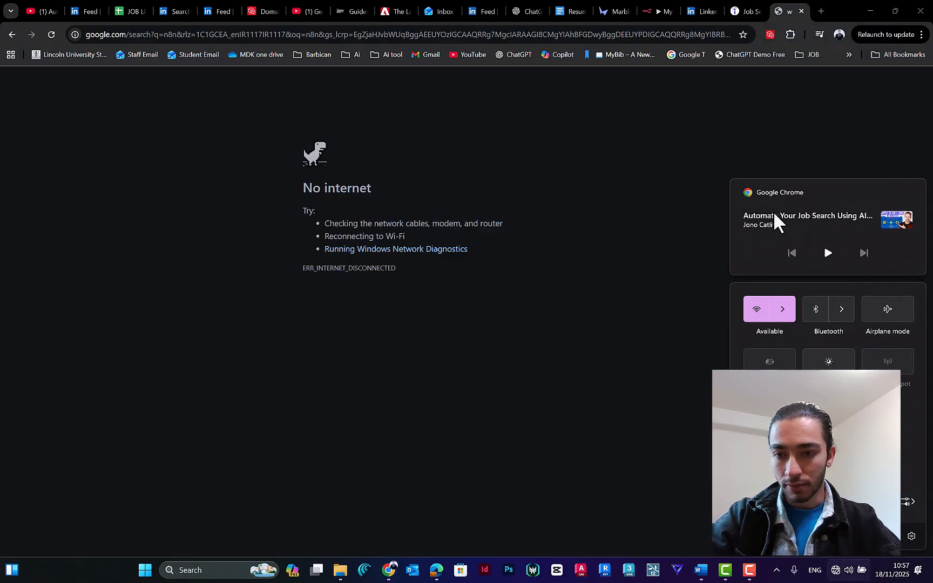
pyautogui.click(793, 308)
pyautogui.click(793, 324)
pyautogui.click(894, 398)
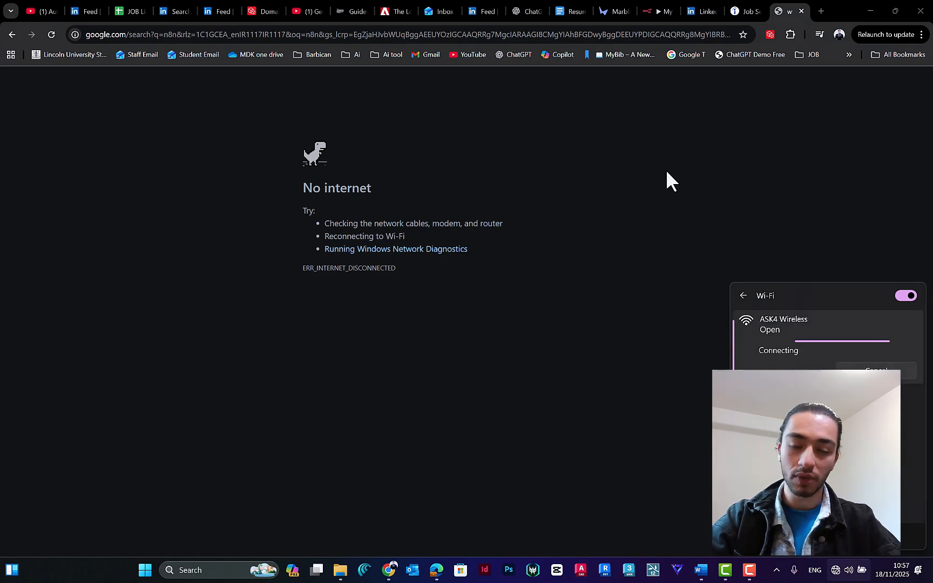
pyautogui.click(658, 184)
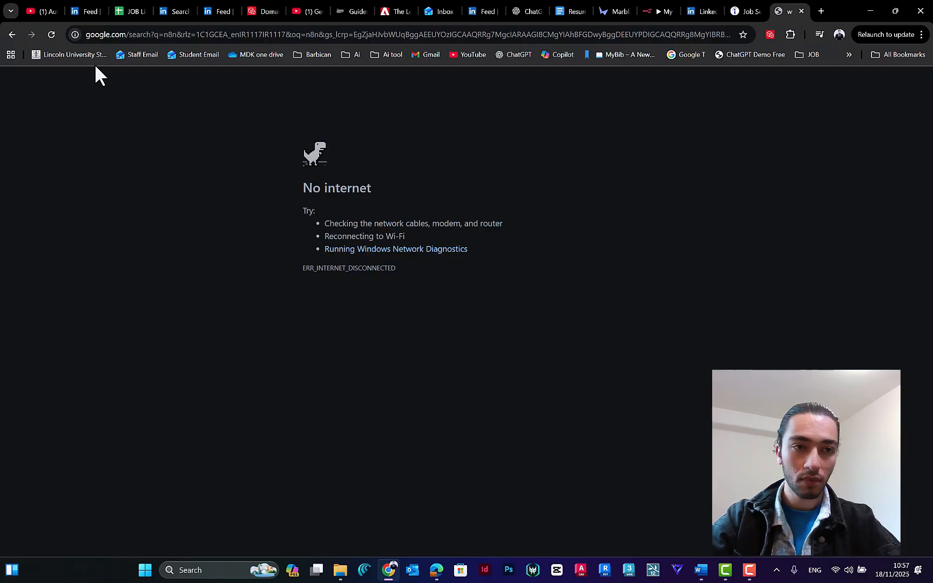
# Step: Reload the n8n search, open the official n8n.io website from the results and choose to get started
pyautogui.click(52, 34)
pyautogui.scroll(-7, 369, 231)
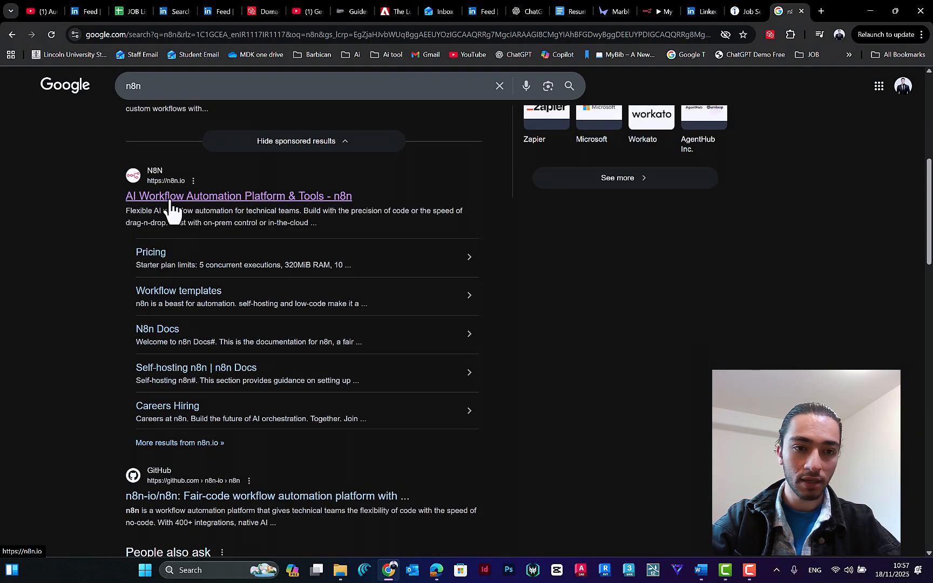
pyautogui.click(160, 199)
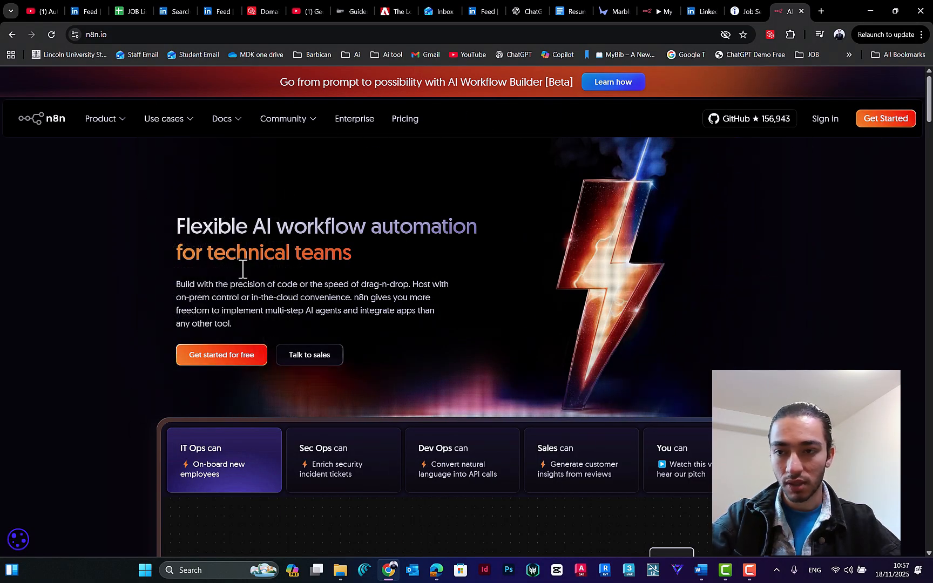
pyautogui.click(864, 130)
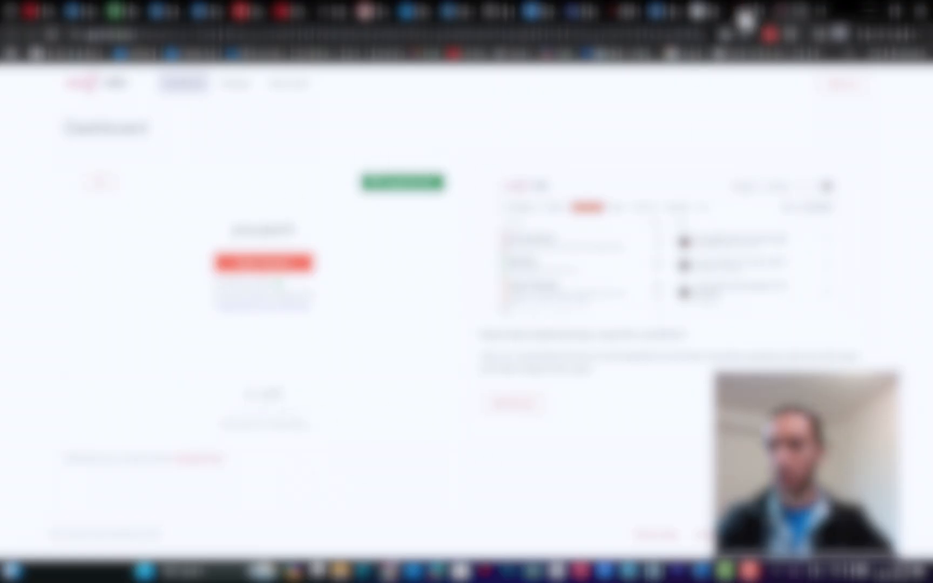
# Step: Return to the existing n8n workflow editor and create a new workflow in the Personal space
pyautogui.click(745, 11)
pyautogui.click(621, 10)
pyautogui.click(18, 104)
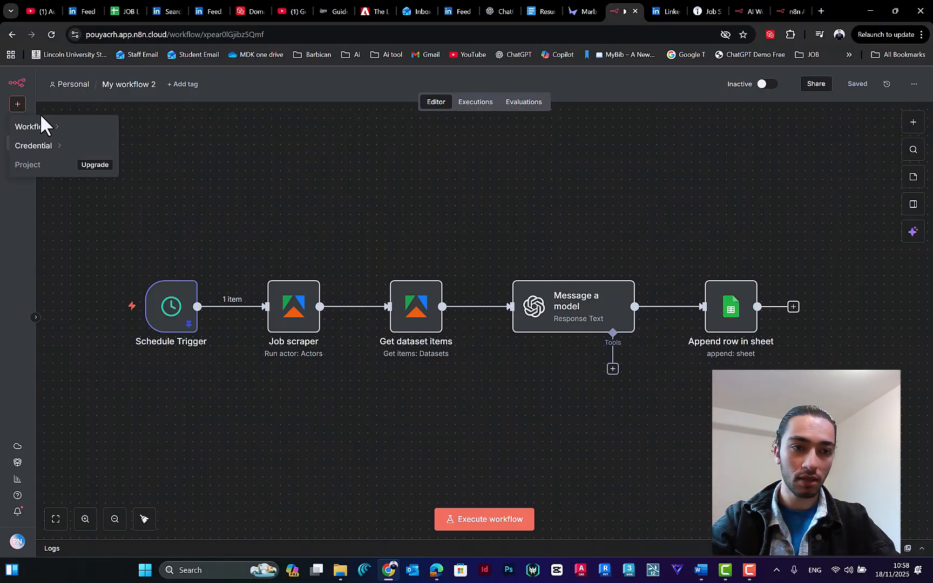
pyautogui.moveTo(74, 130)
pyautogui.click(154, 150)
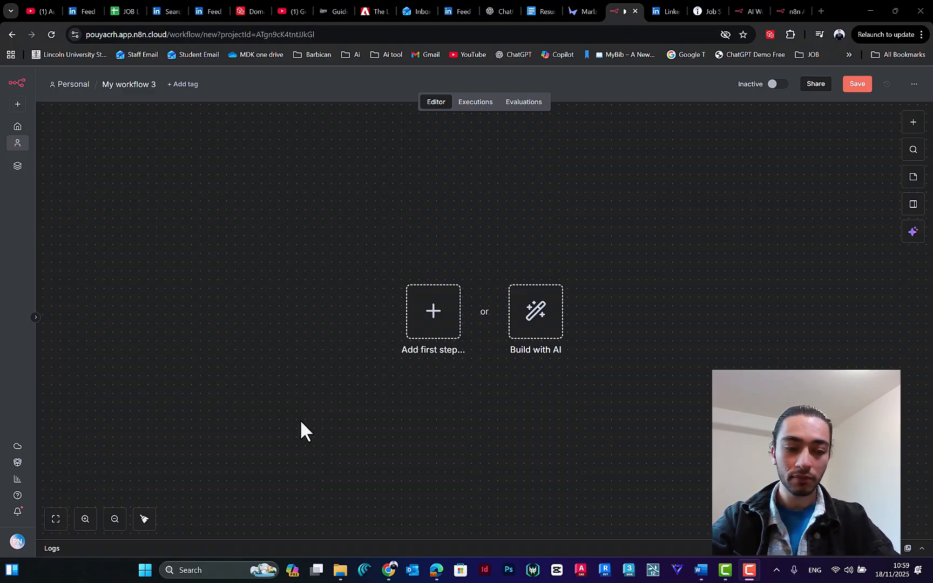
# Step: Repeat the creation of a blank workflow, choosing Personal as its location
pyautogui.click(17, 106)
pyautogui.moveTo(41, 130)
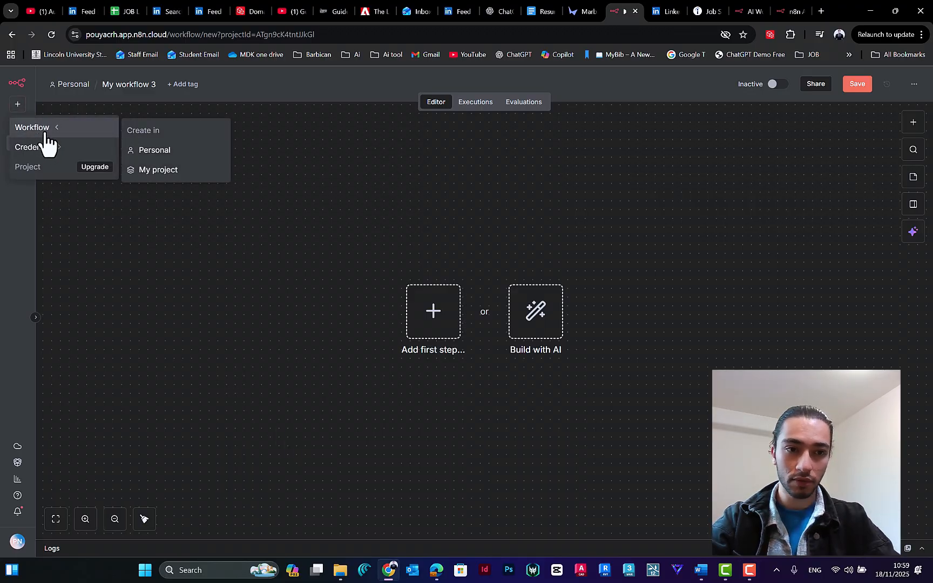
pyautogui.click(19, 108)
pyautogui.click(19, 107)
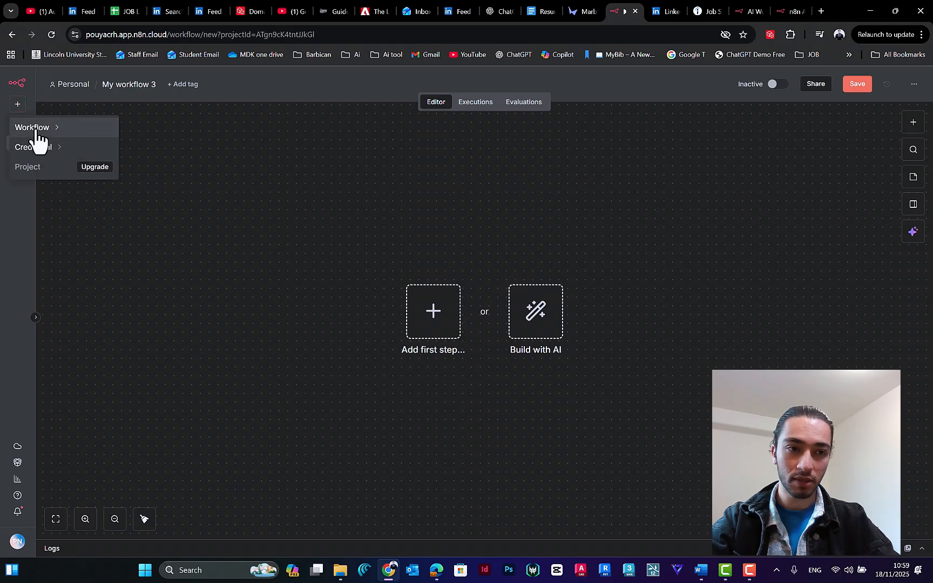
pyautogui.click(34, 130)
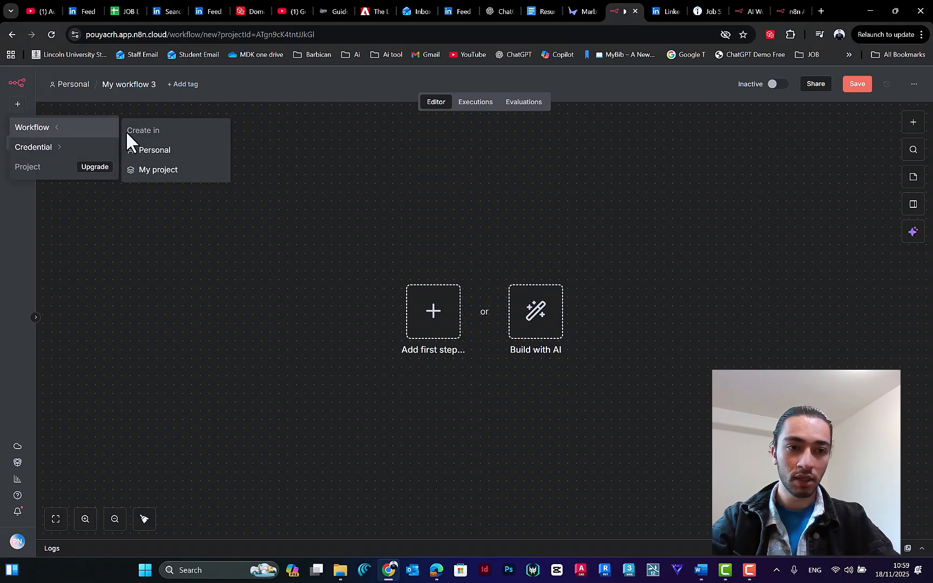
pyautogui.click(162, 153)
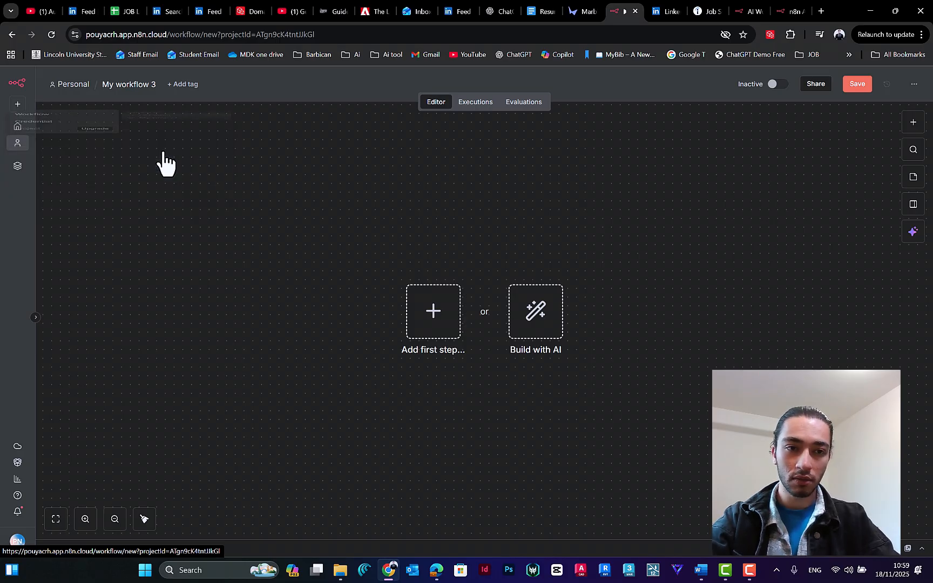
# Step: Rename the new workflow as Automated CV creator (test)
pyautogui.click(128, 85)
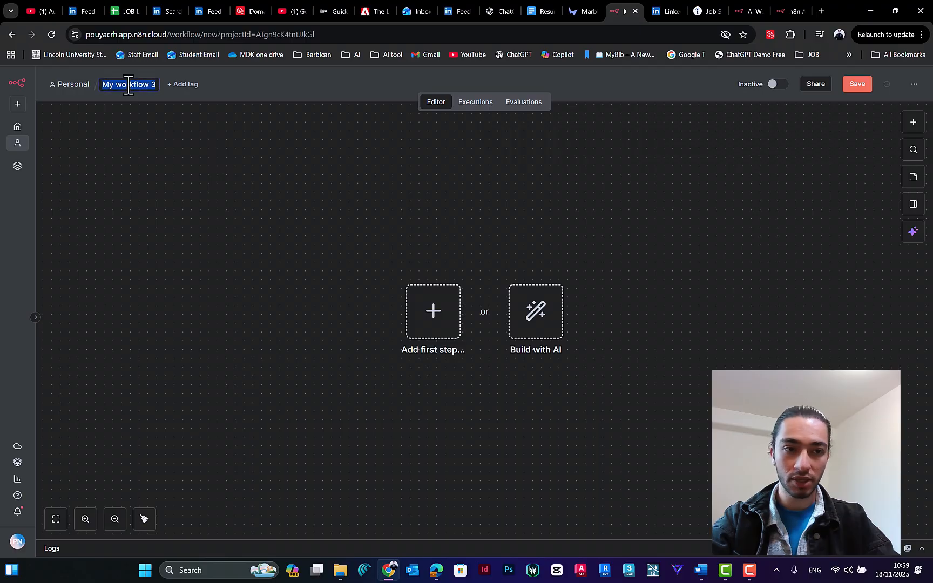
pyautogui.write('Auto')
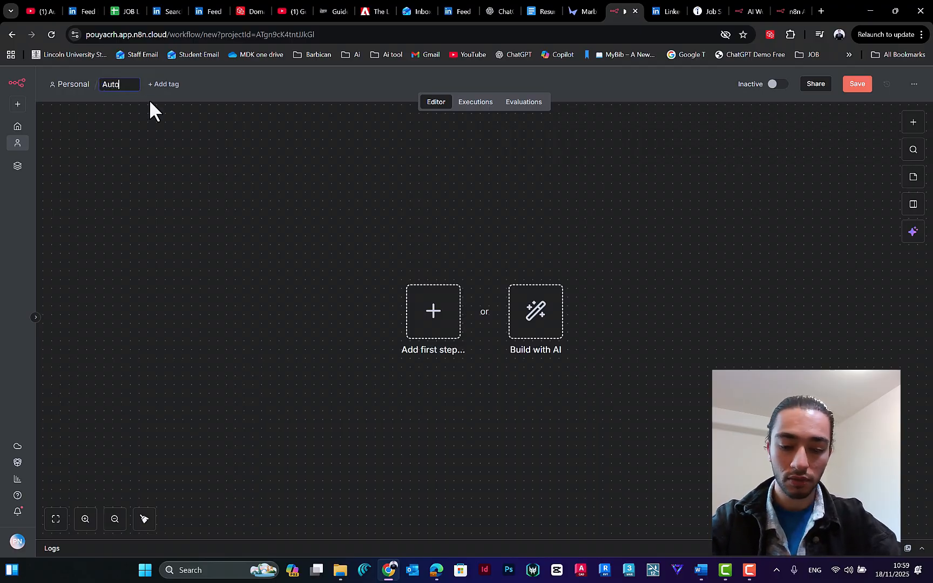
pyautogui.write('mated CV ')
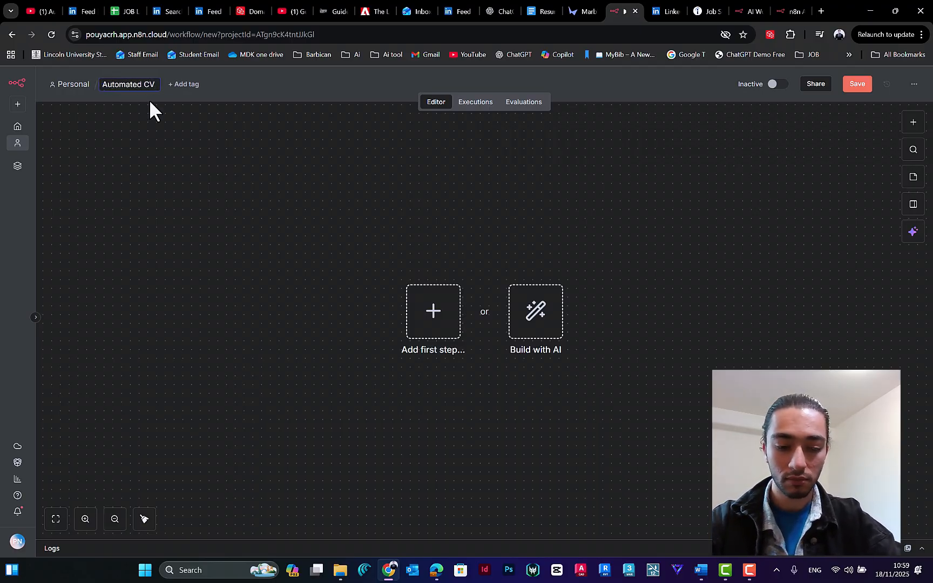
pyautogui.write('creator')
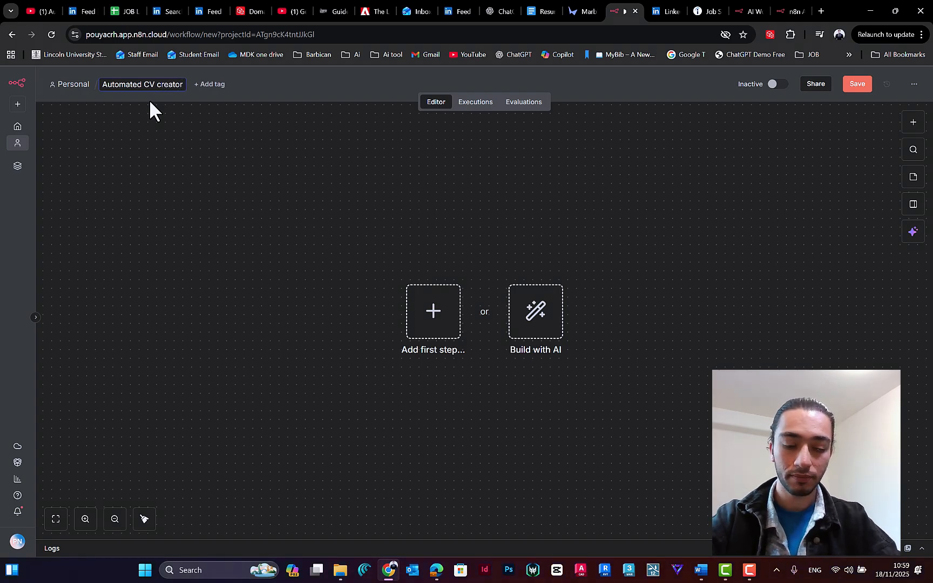
pyautogui.write(' (test)')
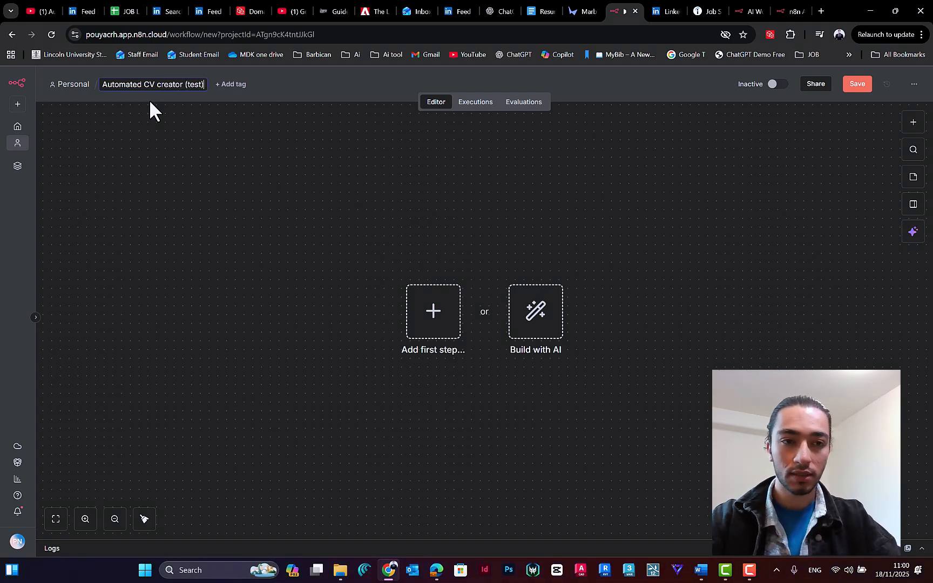
pyautogui.press('Return')
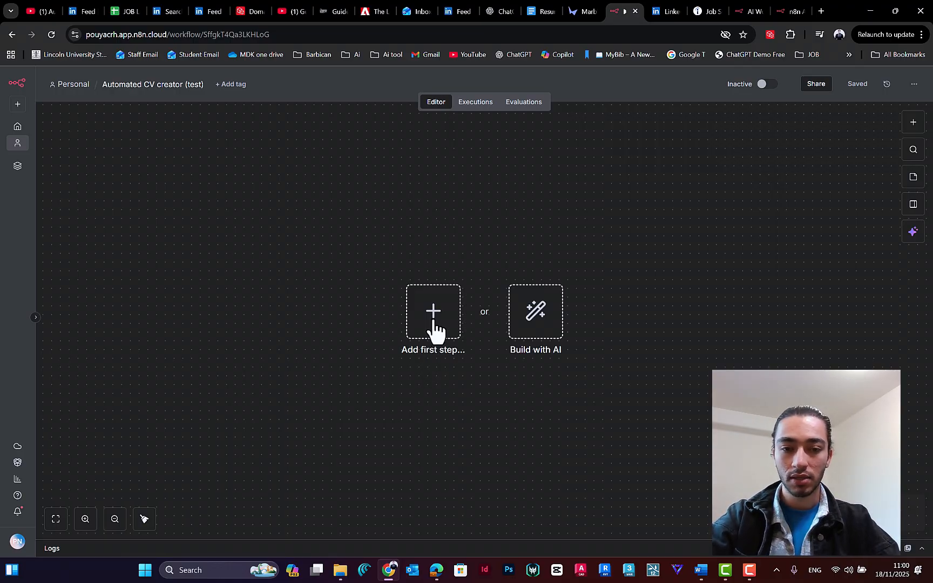
# Step: Find the Schedule Trigger node and add it as the workflow's first step
pyautogui.click(434, 329)
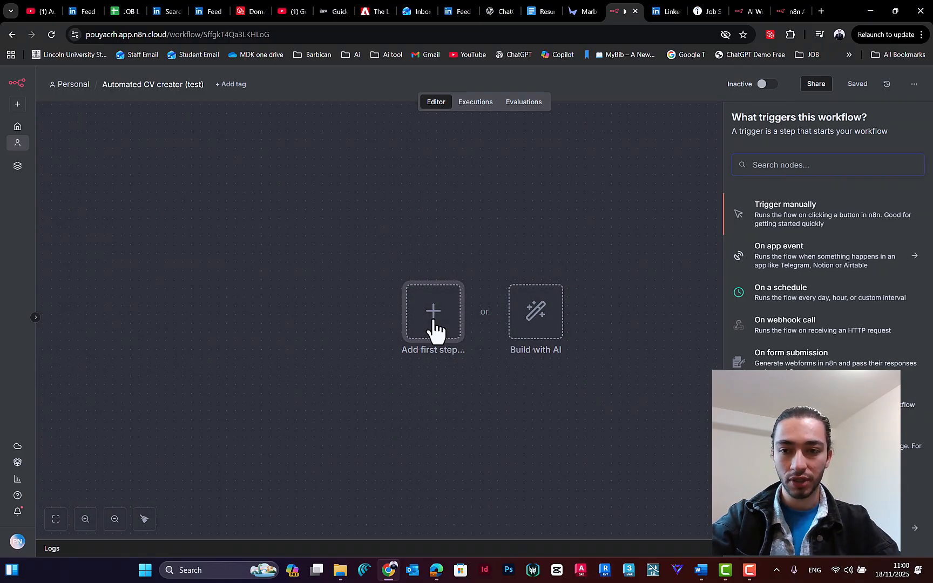
pyautogui.press('Escape')
pyautogui.click(913, 124)
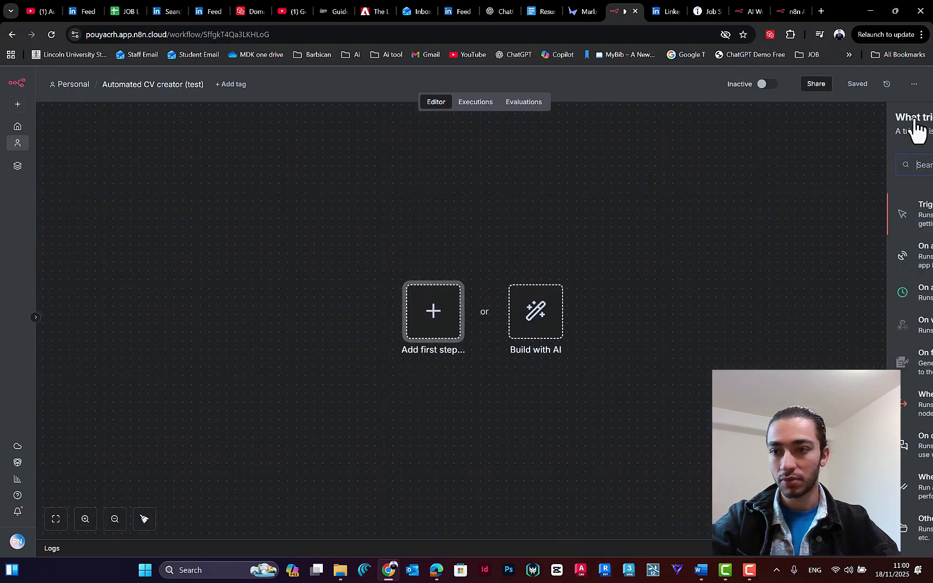
pyautogui.write('Schedu')
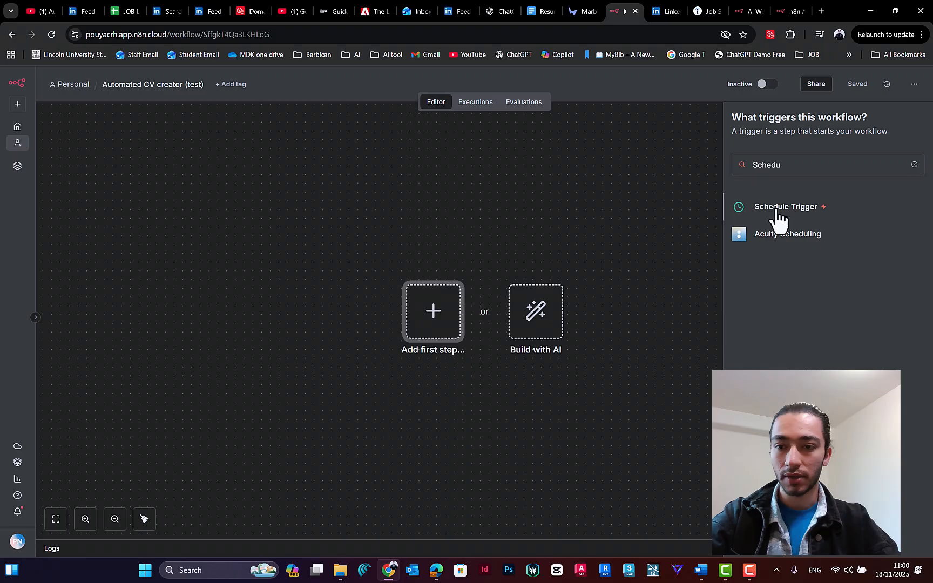
pyautogui.click(778, 211)
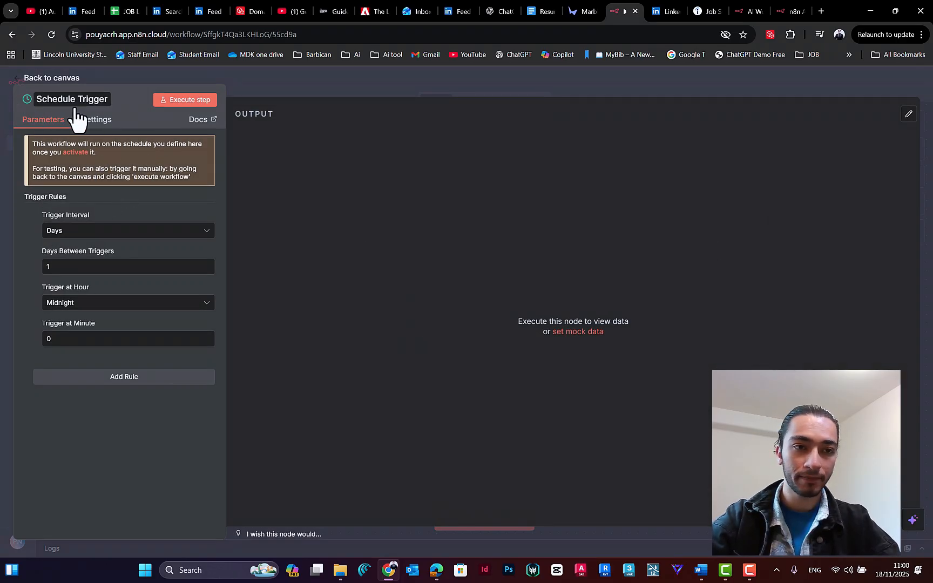
# Step: Set the Schedule Trigger's interval to Days and its trigger hour to 6am
pyautogui.click(71, 233)
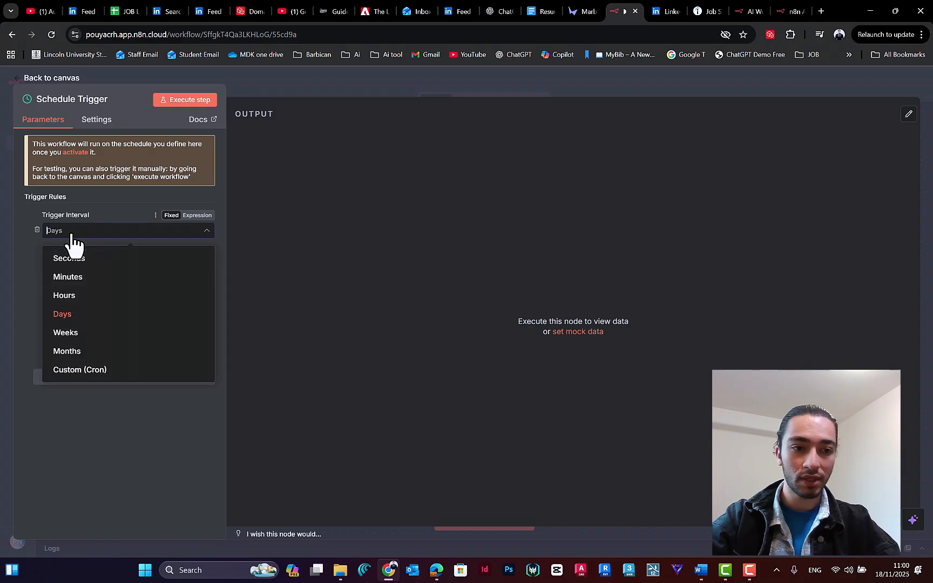
pyautogui.click(80, 318)
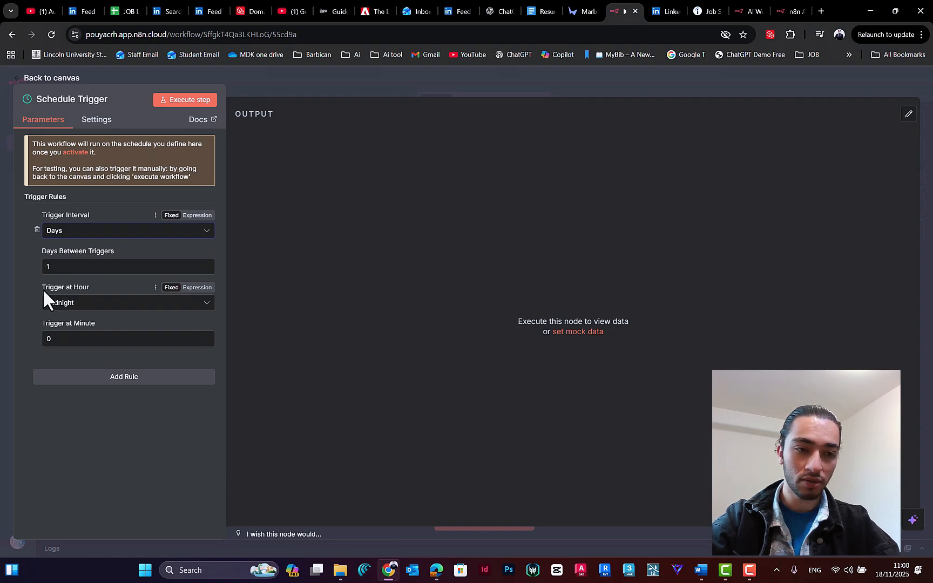
pyautogui.click(79, 307)
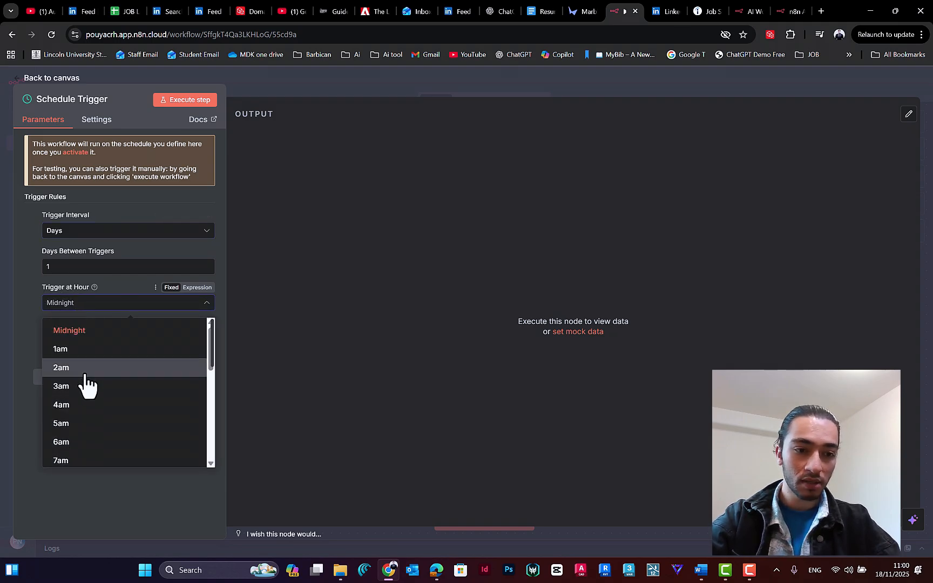
pyautogui.scroll(-2, 95, 400)
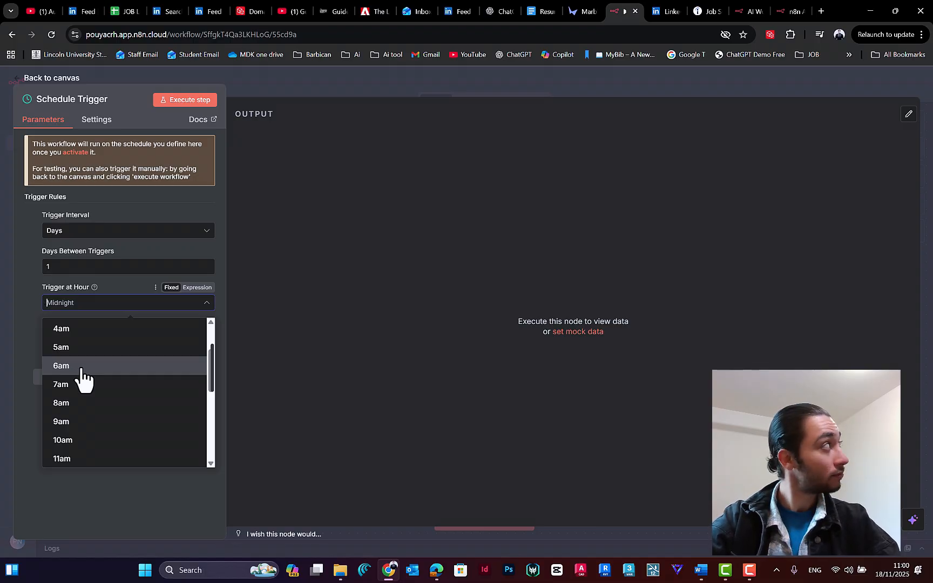
pyautogui.click(81, 367)
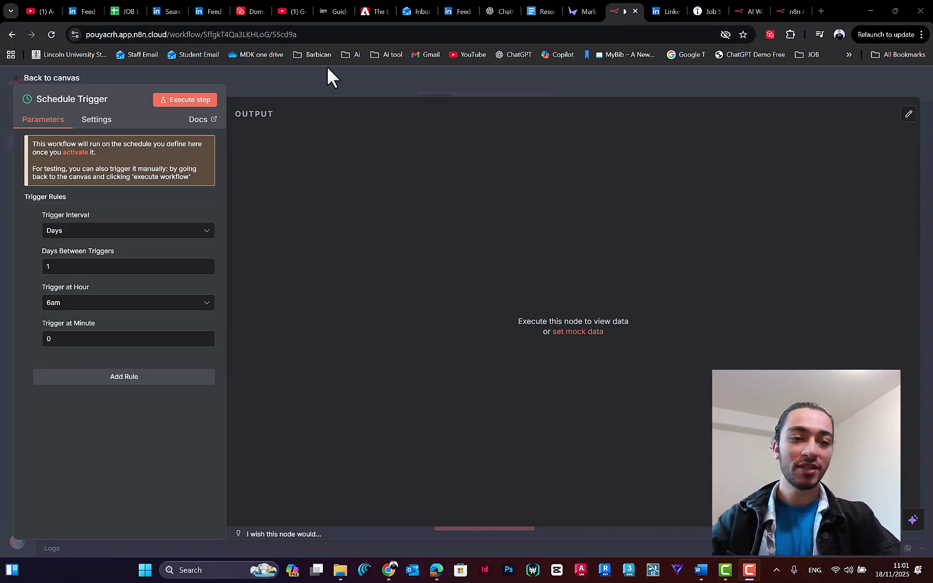
# Step: Set the Schedule Trigger's trigger hour to 8am
pyautogui.click(69, 307)
pyautogui.click(69, 307)
pyautogui.click(69, 306)
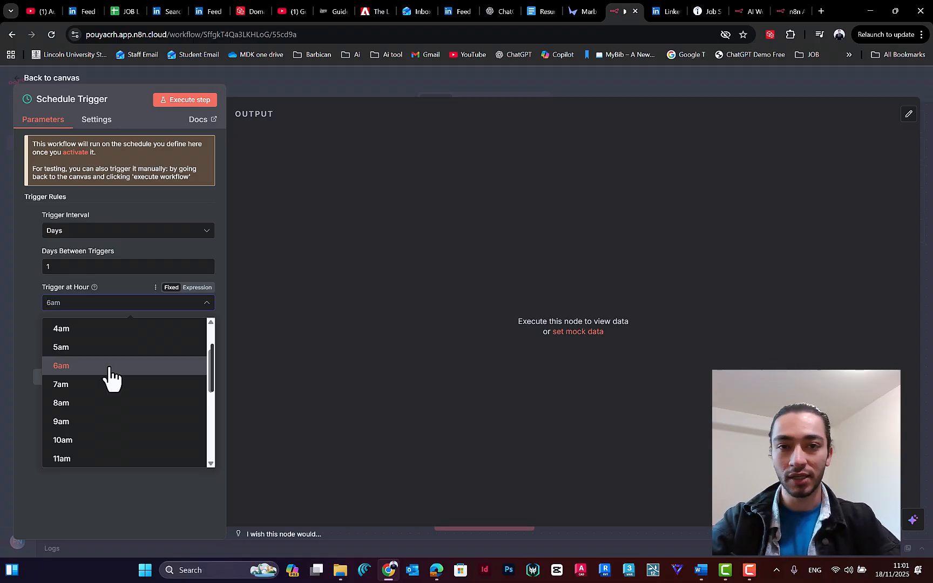
pyautogui.click(77, 302)
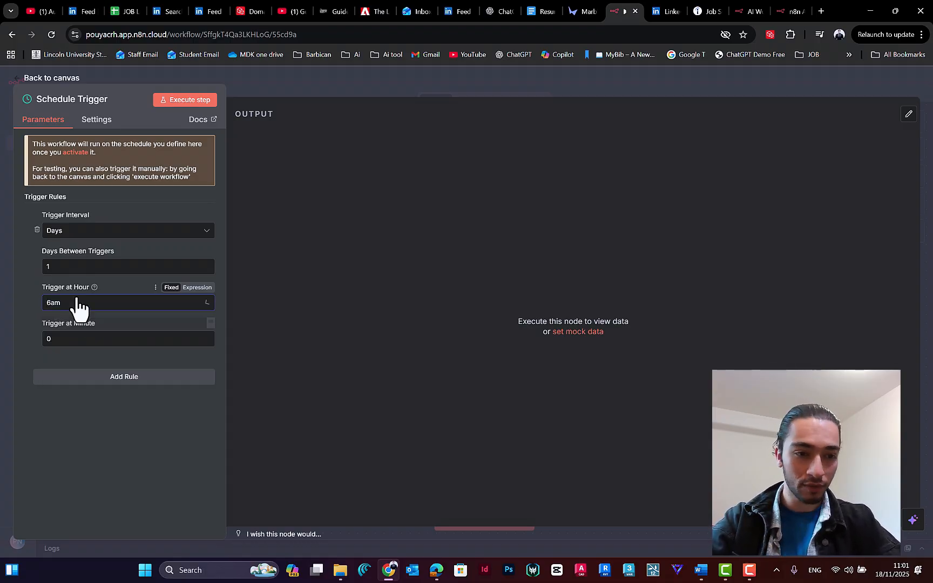
pyautogui.click(65, 303)
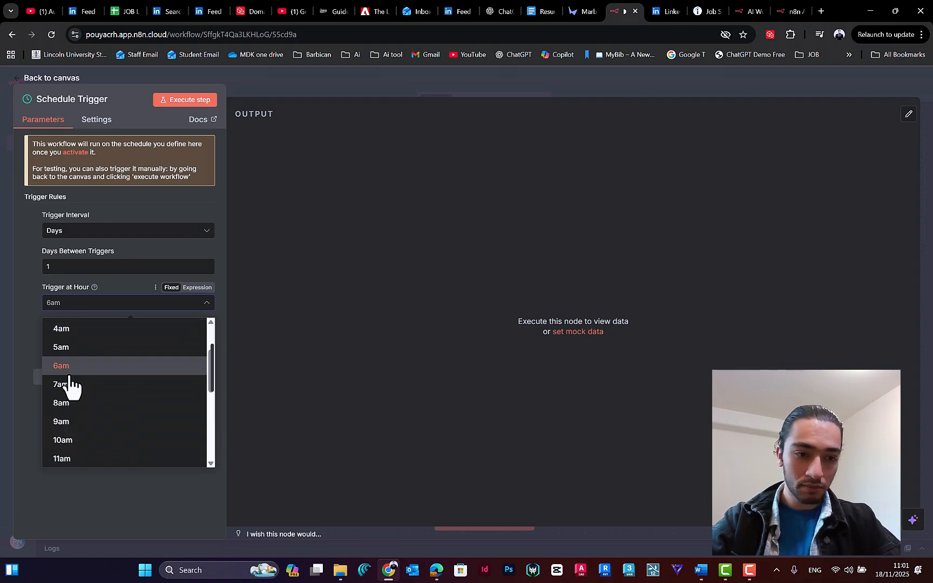
pyautogui.click(69, 404)
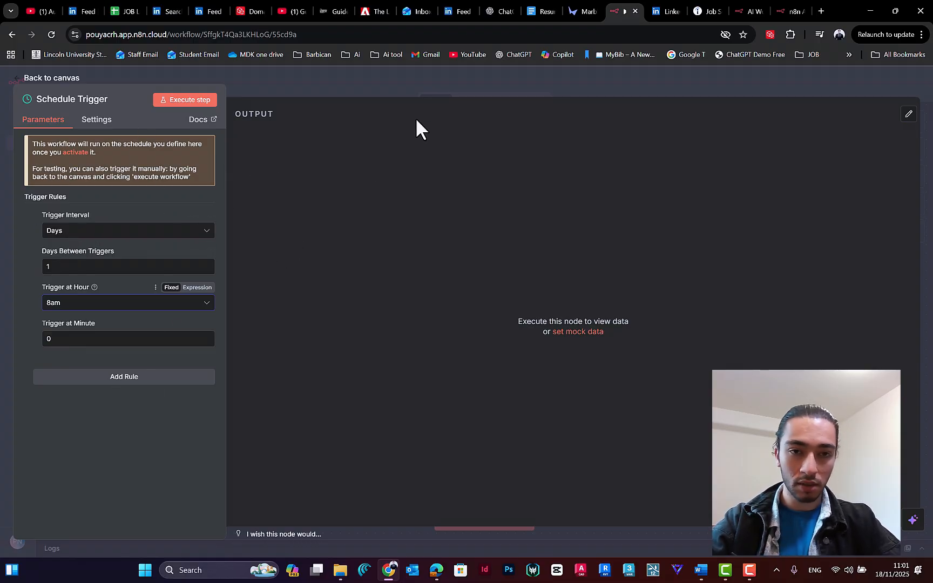
# Step: Close the Schedule Trigger's settings and return to the workflow canvas
pyautogui.click(439, 81)
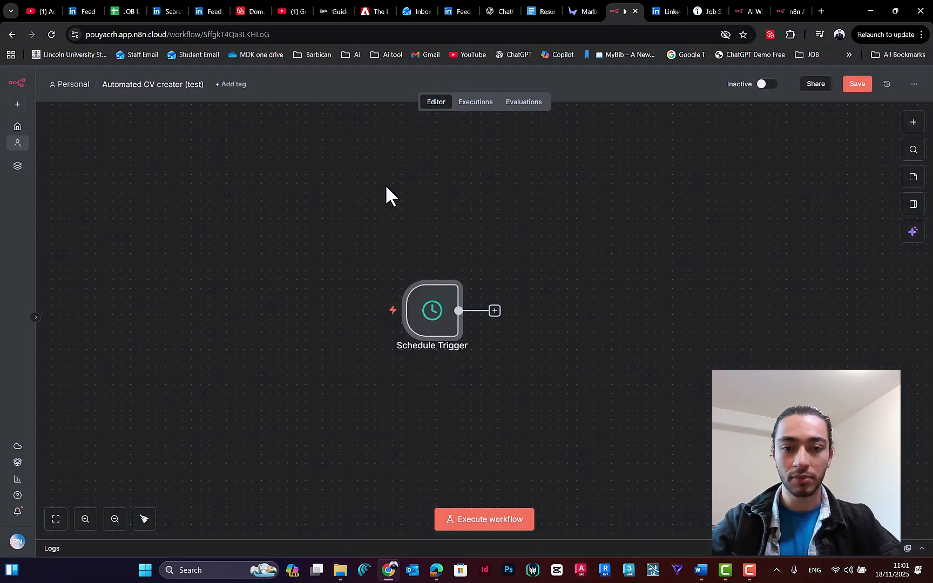
pyautogui.moveTo(446, 348)
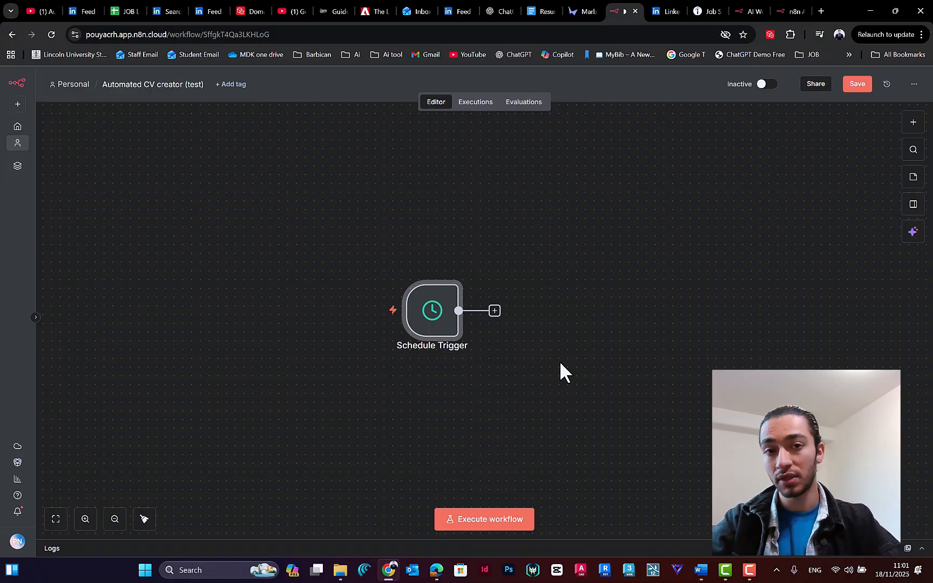
pyautogui.moveTo(578, 335); pyautogui.dragTo(517, 326)
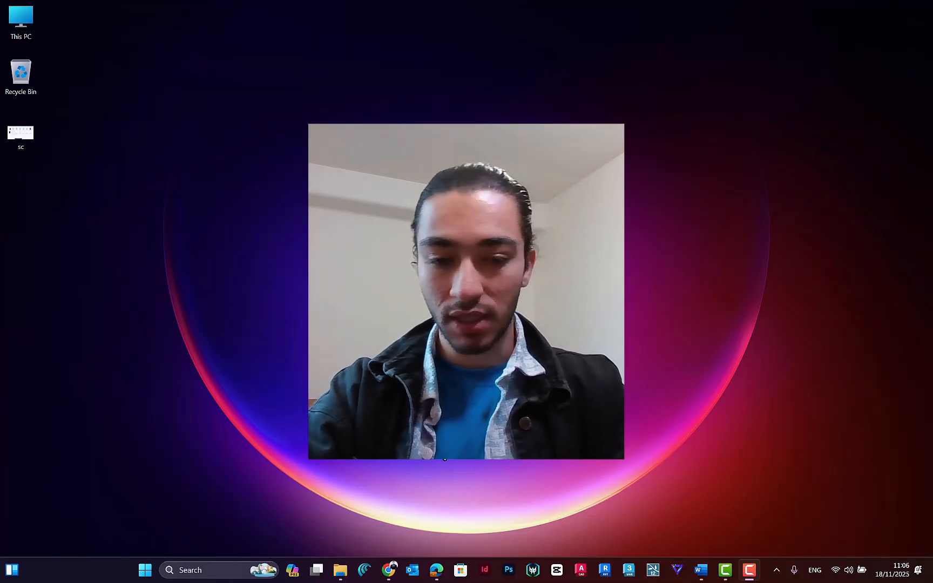
# Step: Search the web for apify in a new Chrome tab and open the official Apify website
pyautogui.click(389, 570)
pyautogui.click(819, 11)
pyautogui.write('apify')
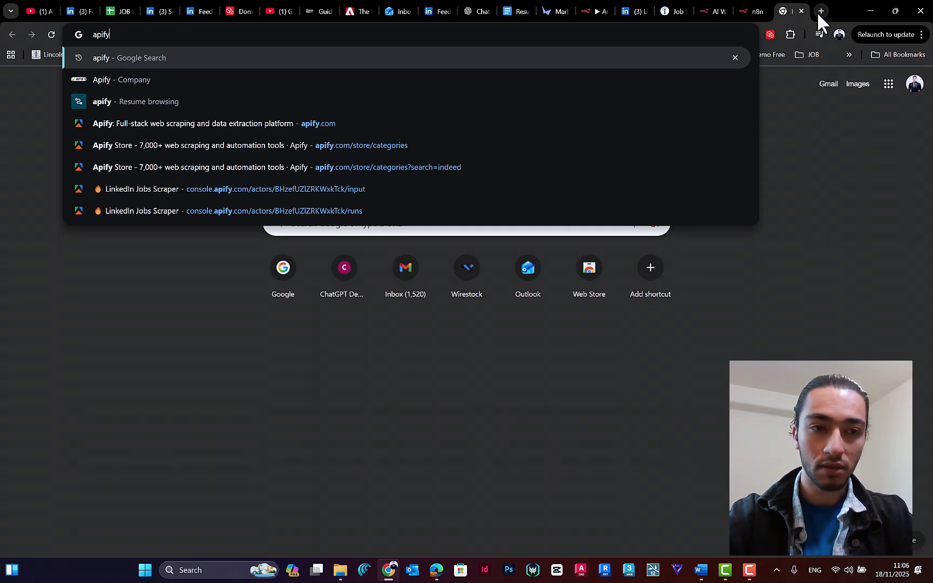
pyautogui.press('Return')
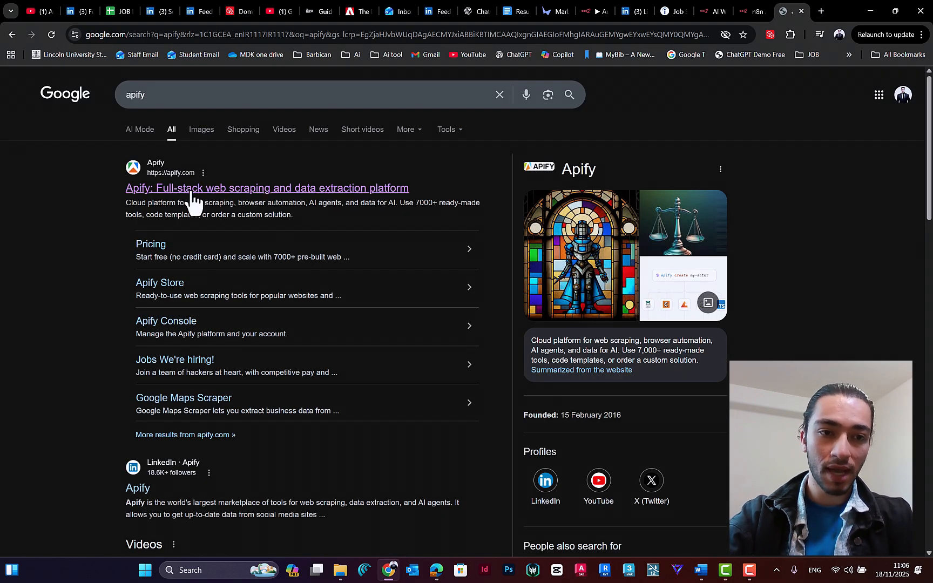
pyautogui.click(173, 194)
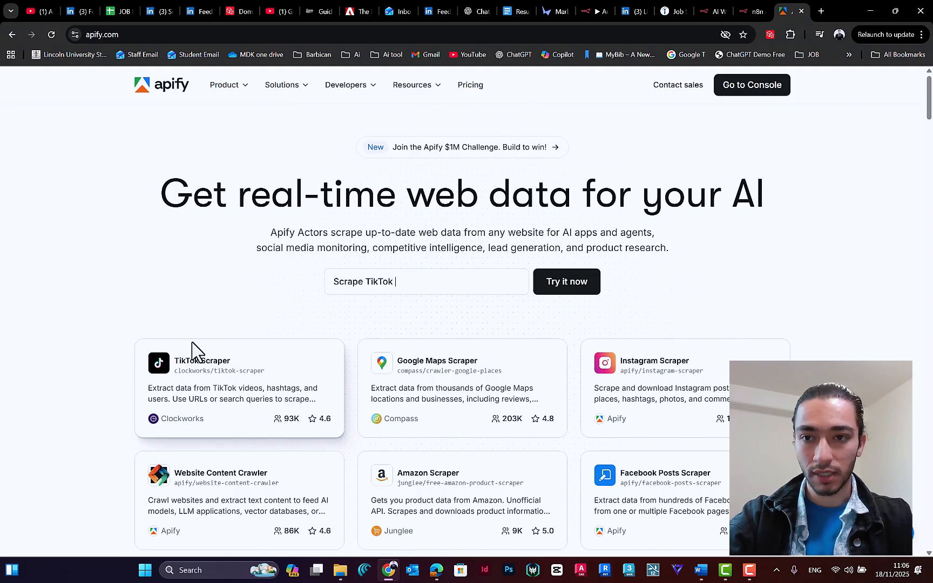
# Step: Open Apify's list of all actors from the home page's example search and look through the Google Maps scrapers
pyautogui.click(563, 286)
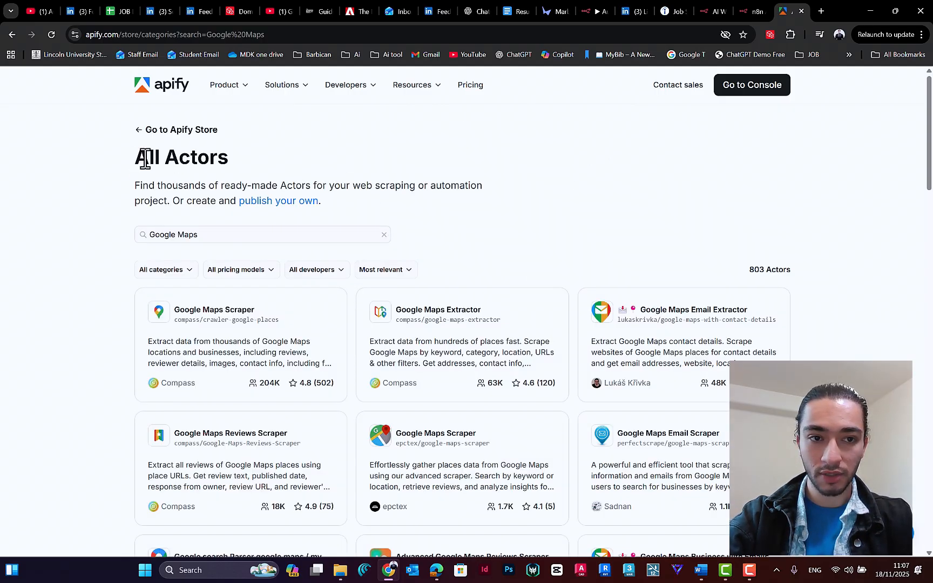
pyautogui.moveTo(227, 157); pyautogui.dragTo(133, 153)
pyautogui.click(246, 187)
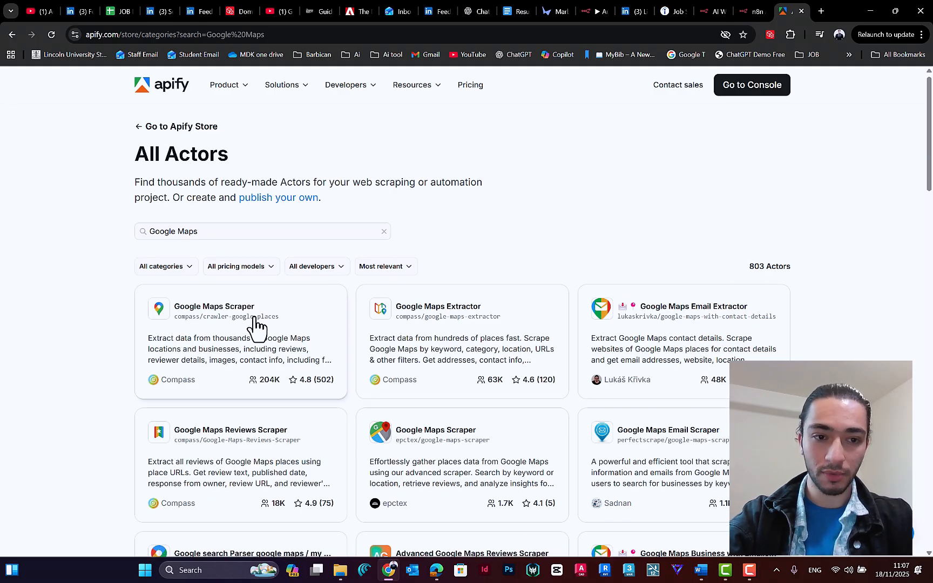
pyautogui.scroll(-2, 233, 291)
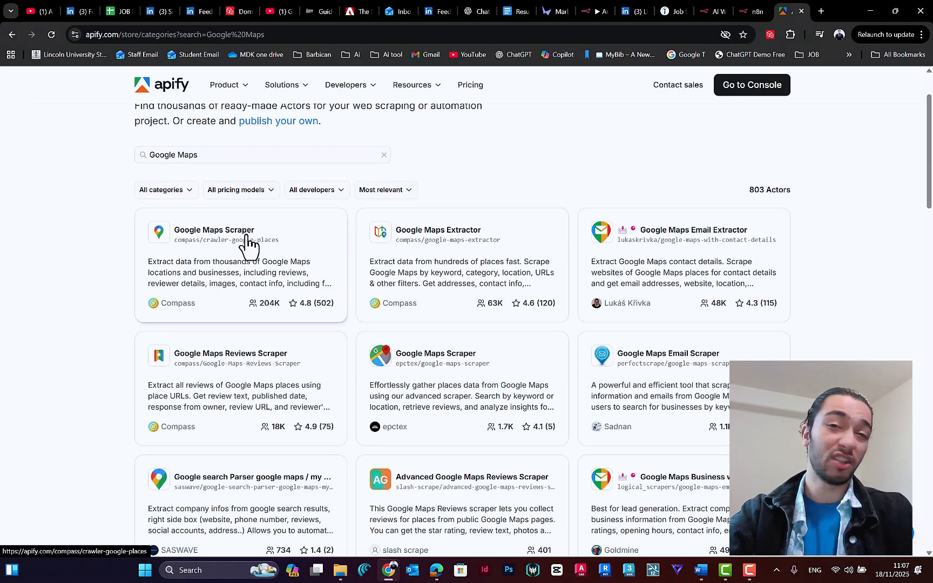
pyautogui.scroll(-1, 436, 243)
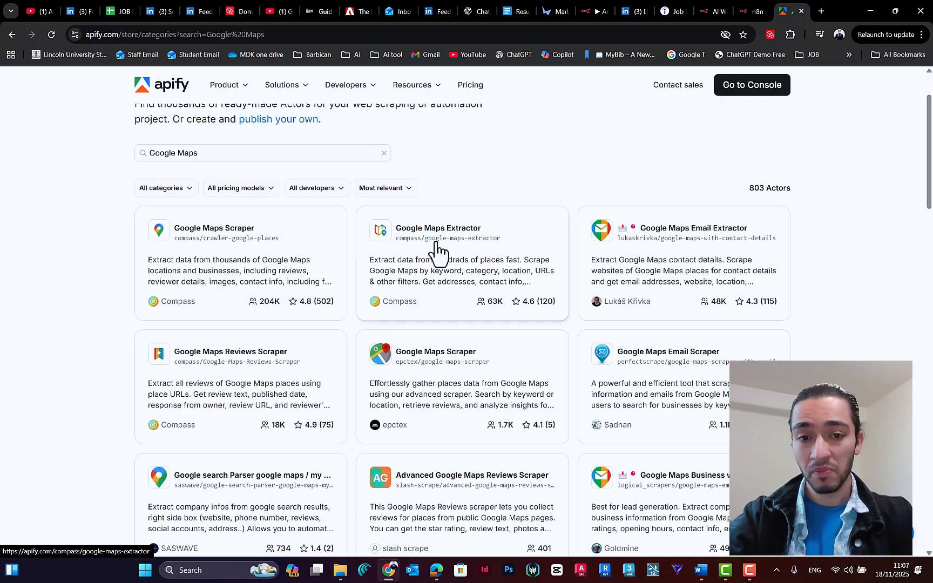
pyautogui.scroll(-3, 437, 243)
pyautogui.scroll(2, 516, 264)
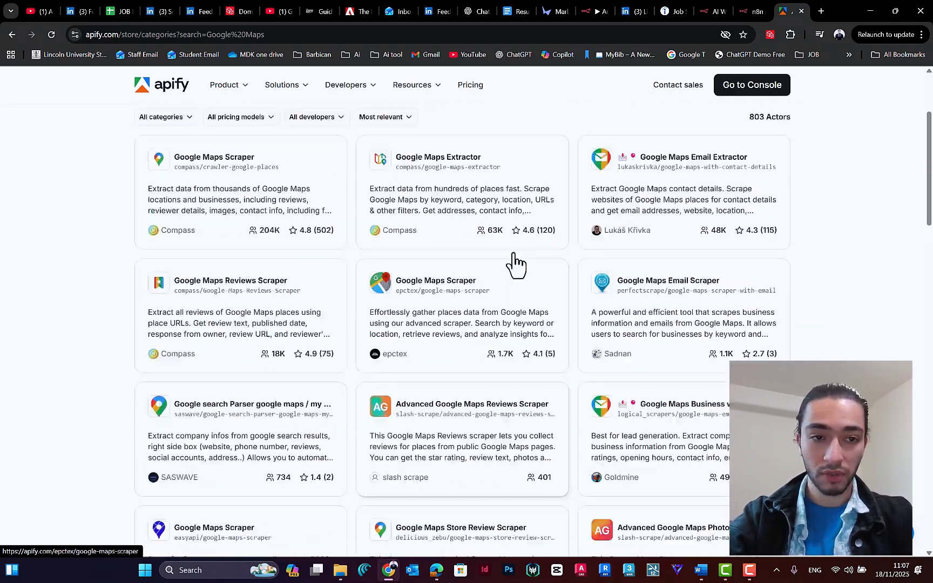
# Step: Search the Apify actors for instagram and look through the scrapers offered
pyautogui.scroll(3, 516, 263)
pyautogui.moveTo(199, 235); pyautogui.dragTo(10, 238)
pyautogui.write('instagram')
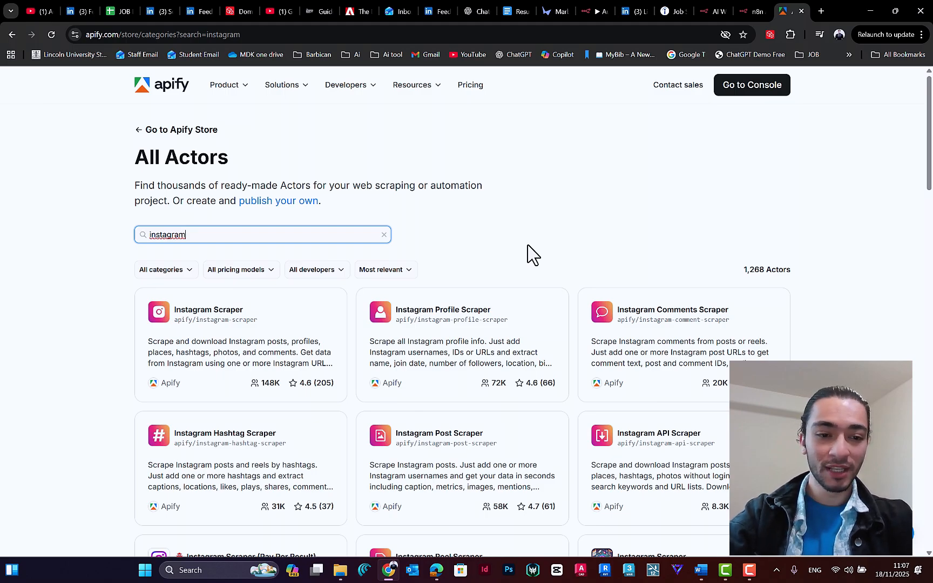
pyautogui.scroll(-6, 532, 254)
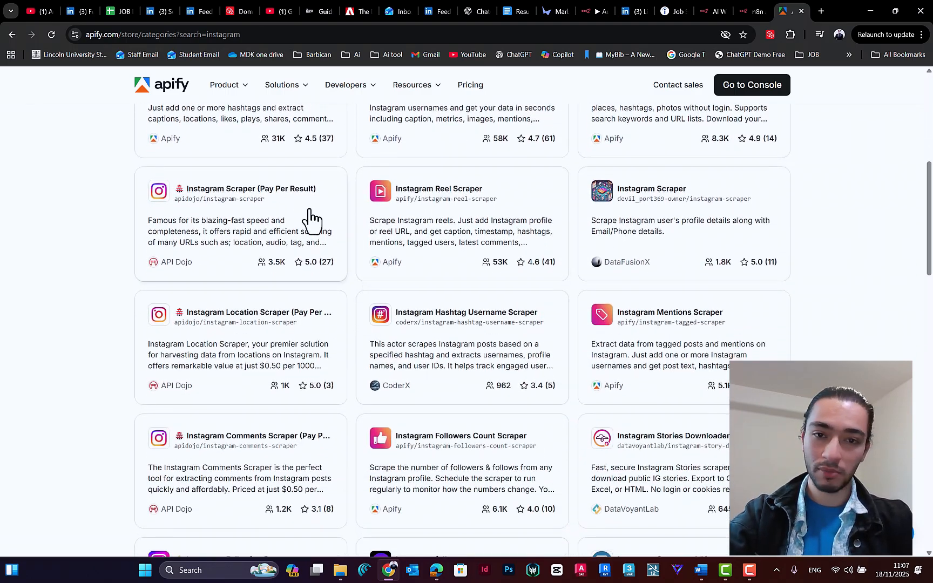
pyautogui.scroll(6, 572, 375)
# Step: Replace the actor search term with linkedin
pyautogui.moveTo(189, 235); pyautogui.dragTo(2, 241)
pyautogui.press('BackSpace')
pyautogui.write('lunke')
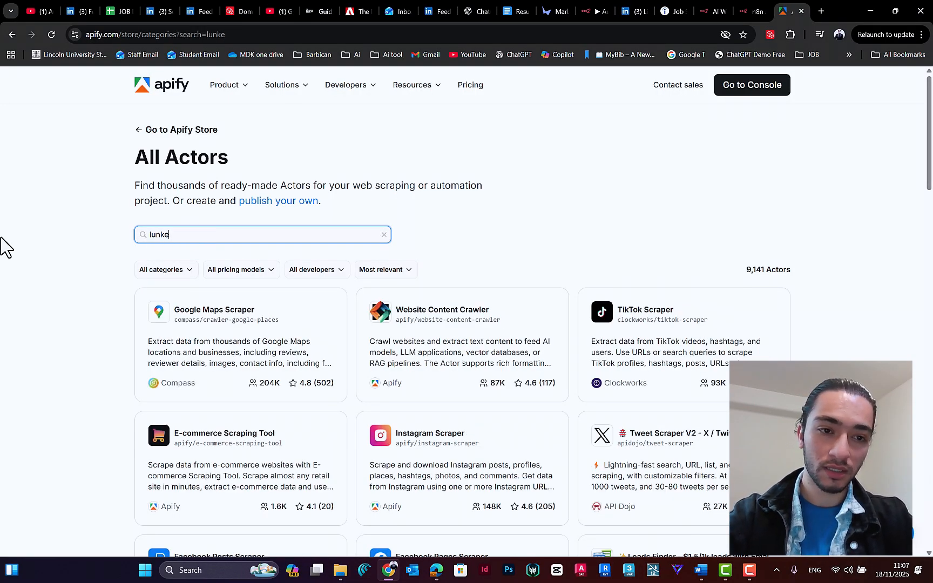
pyautogui.press('BackSpace')
pyautogui.press('BackSpace')
pyautogui.press('BackSpace')
pyautogui.press('BackSpace')
pyautogui.press('BackSpace')
pyautogui.write('li')
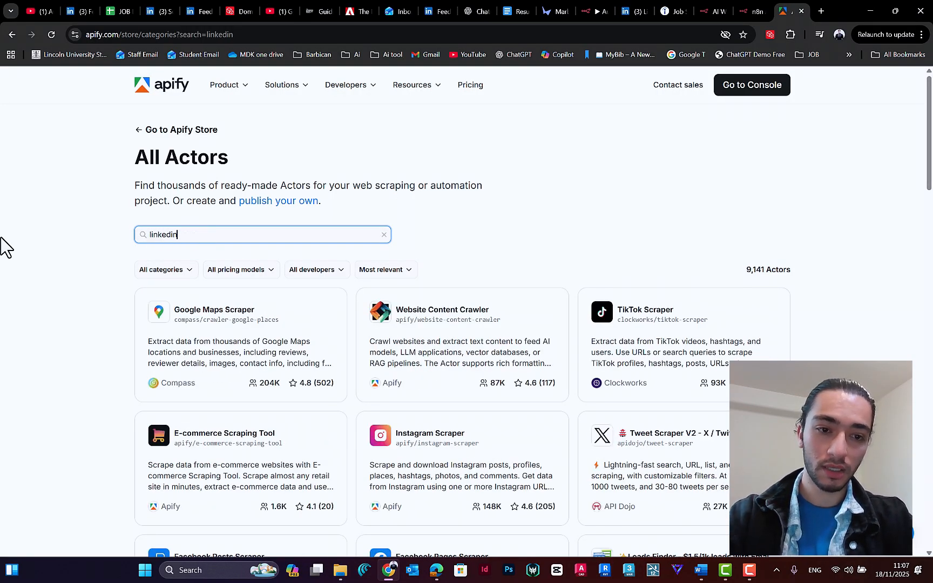
# Step: Examine the LinkedIn actors, comparing their descriptions, user counts and ratings to find a suitable jobs scraper
pyautogui.scroll(-2, 631, 344)
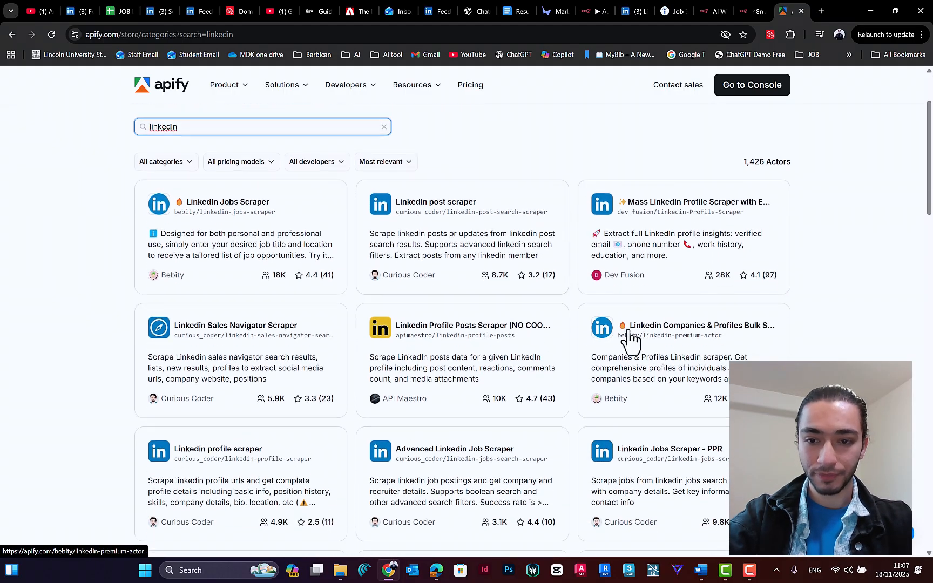
pyautogui.scroll(1, 697, 319)
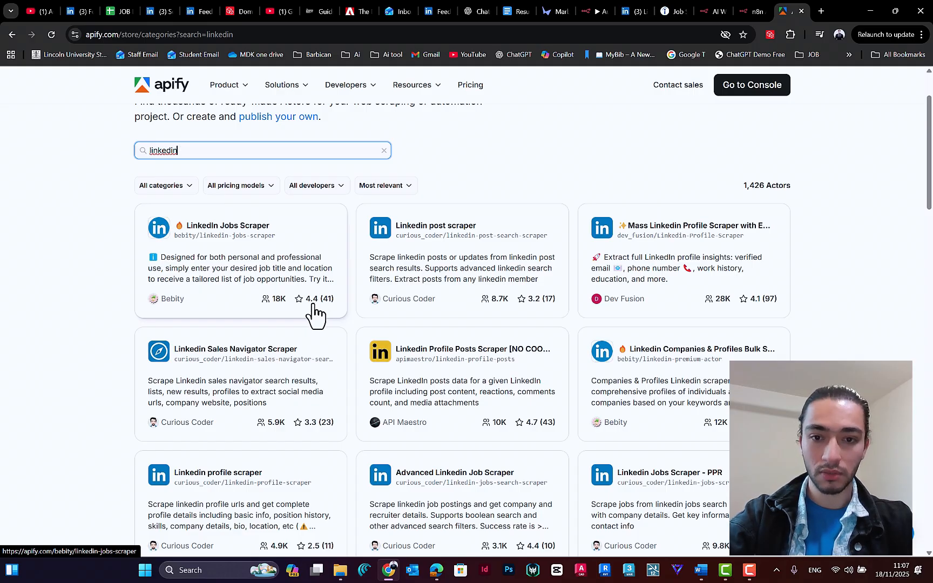
pyautogui.scroll(1, 314, 303)
pyautogui.scroll(-1, 322, 297)
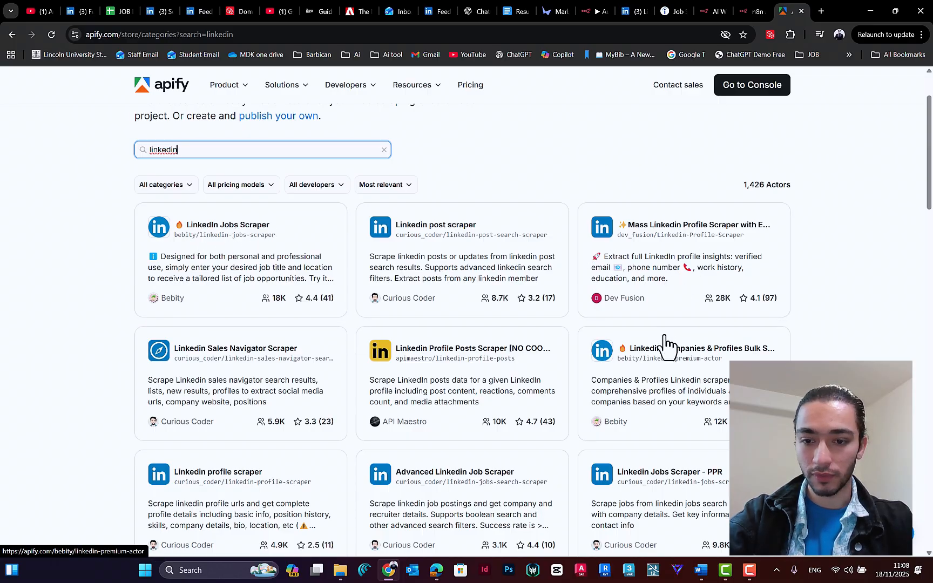
pyautogui.scroll(-3, 670, 335)
pyautogui.scroll(1, 554, 298)
pyautogui.scroll(-1, 690, 358)
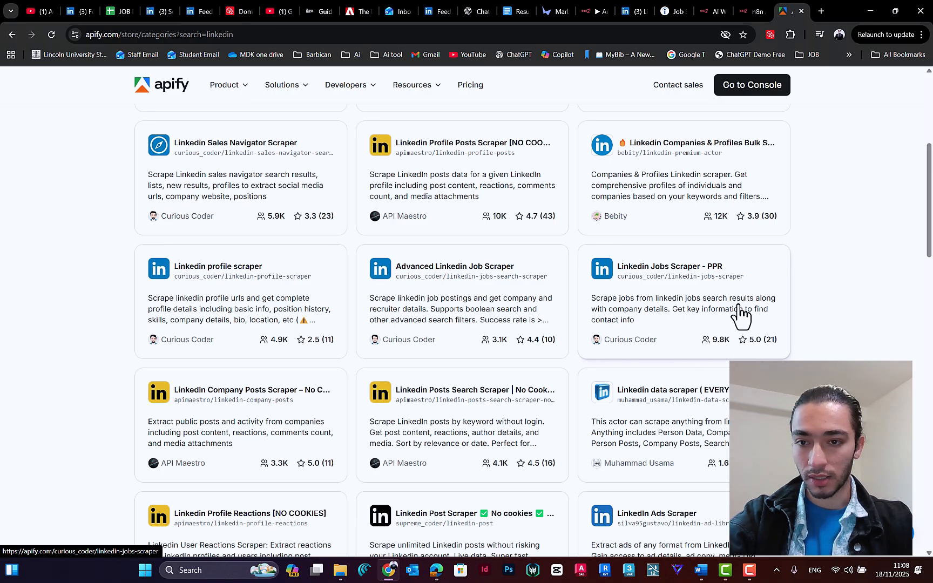
pyautogui.scroll(2, 719, 300)
pyautogui.scroll(-2, 702, 306)
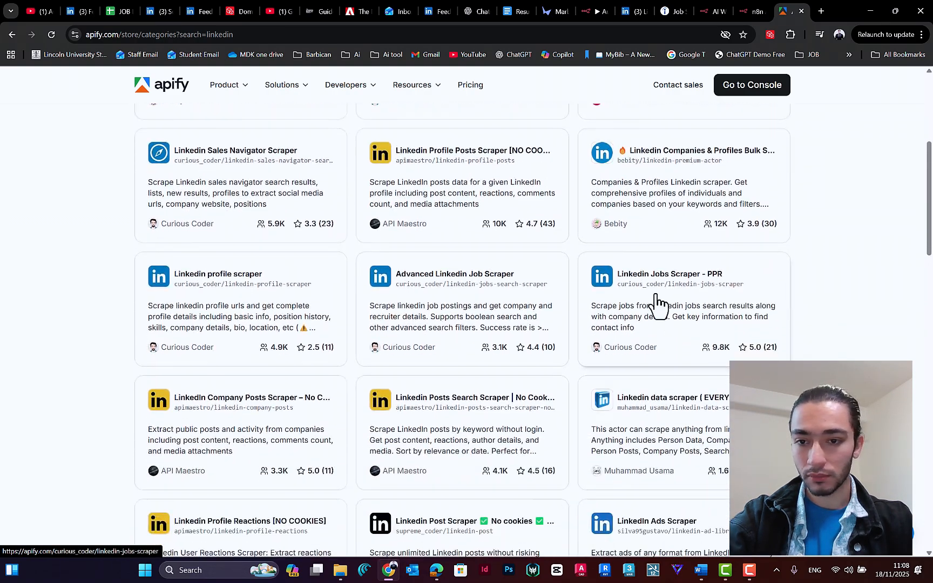
pyautogui.scroll(-1, 630, 296)
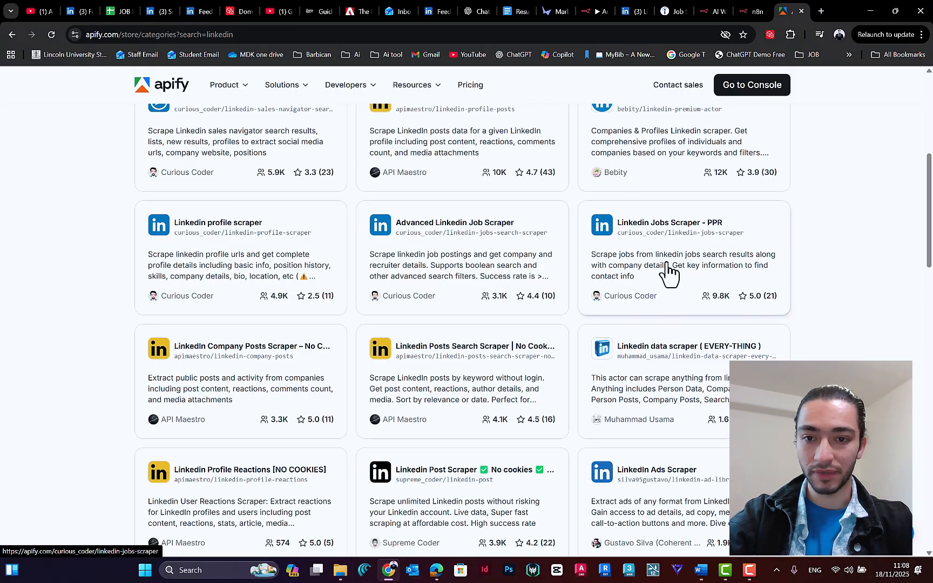
pyautogui.scroll(4, 799, 292)
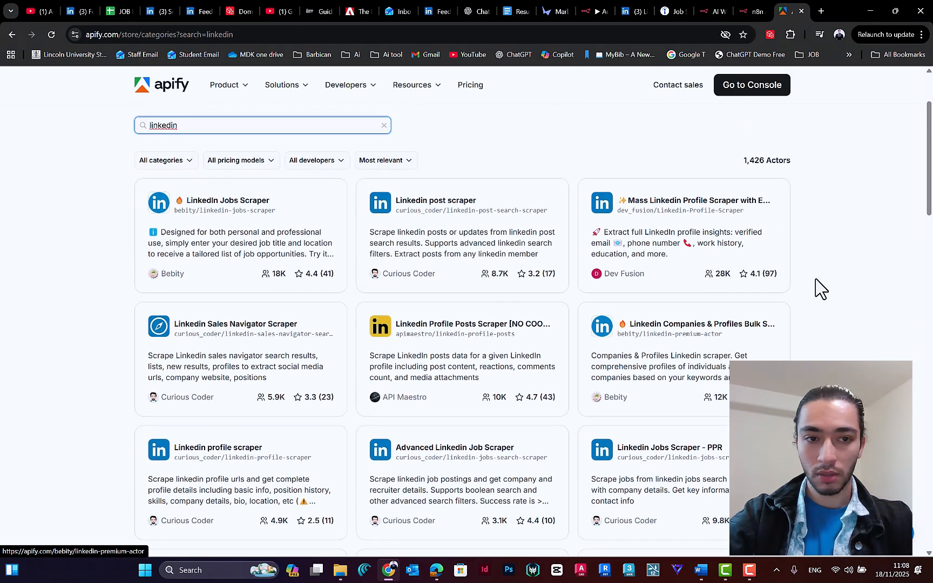
# Step: Open the Linkedin Jobs Scraper - PPR actor and start its free trial in the Apify Console
pyautogui.scroll(-1, 819, 271)
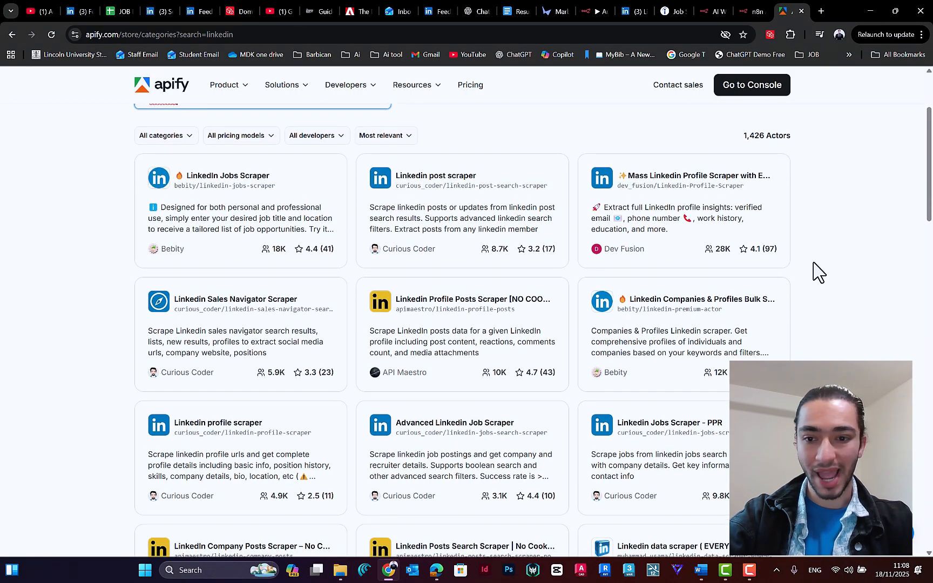
pyautogui.scroll(-2, 766, 323)
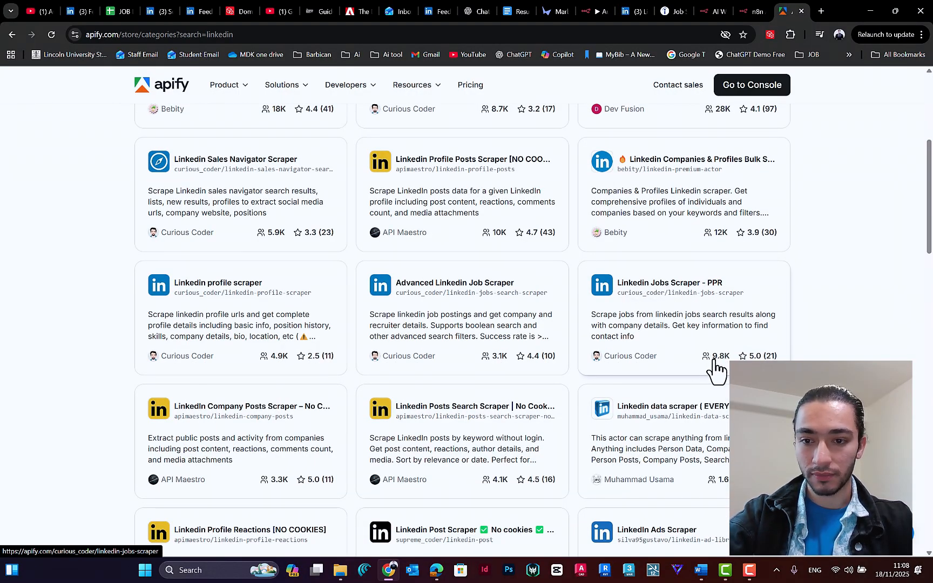
pyautogui.click(650, 300)
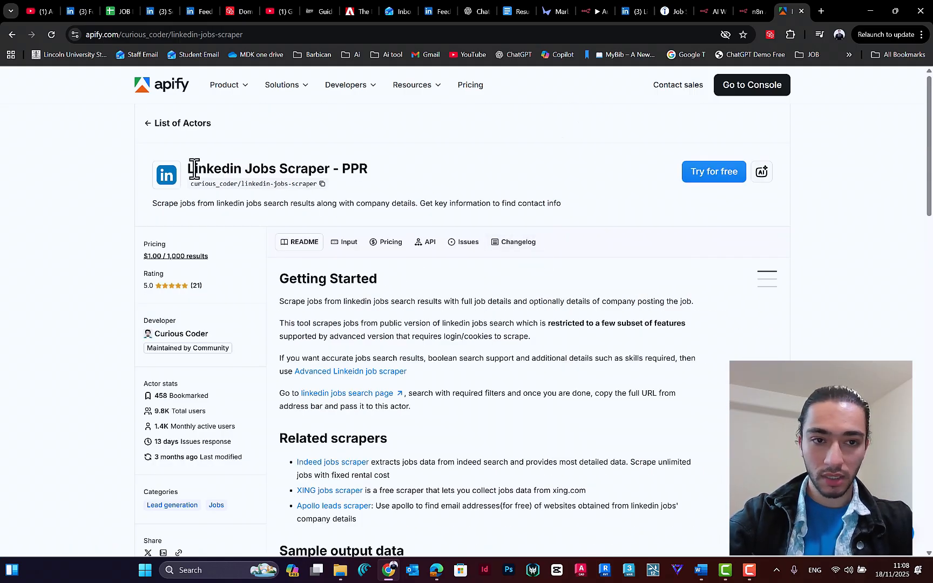
pyautogui.click(715, 178)
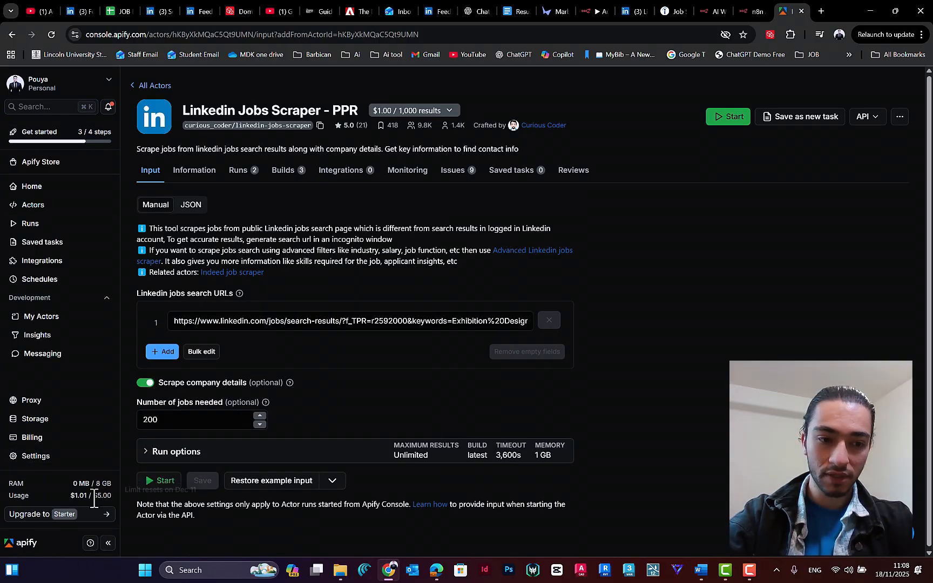
# Step: Examine the account's usage allowance and the Linkedin Jobs Scraper's input settings, including its expanded run options
pyautogui.moveTo(108, 495)
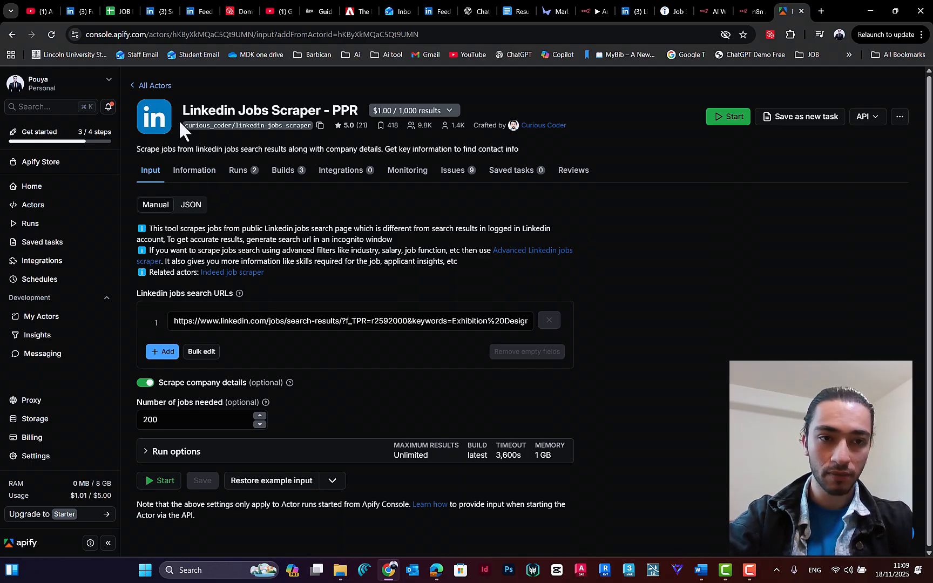
pyautogui.moveTo(190, 110); pyautogui.dragTo(320, 106)
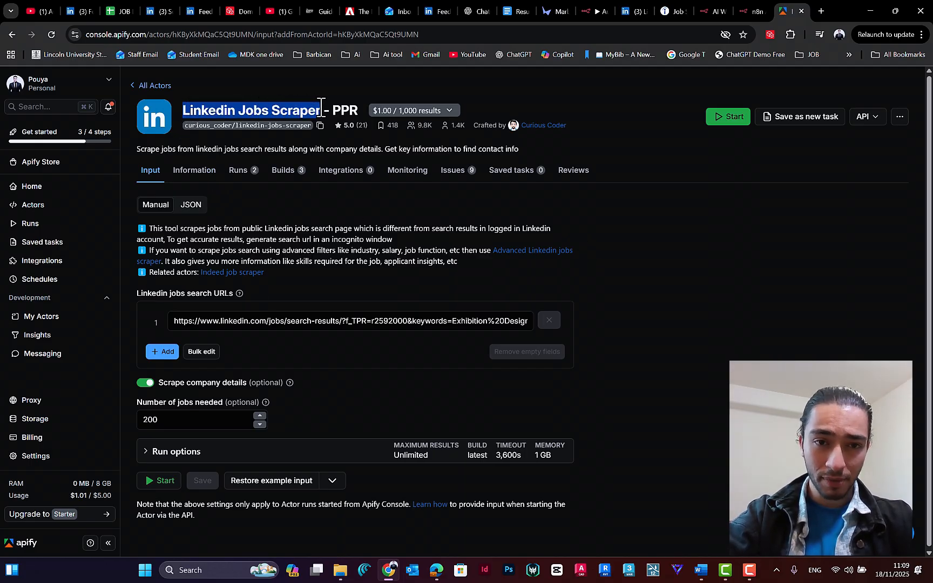
pyautogui.click(265, 110)
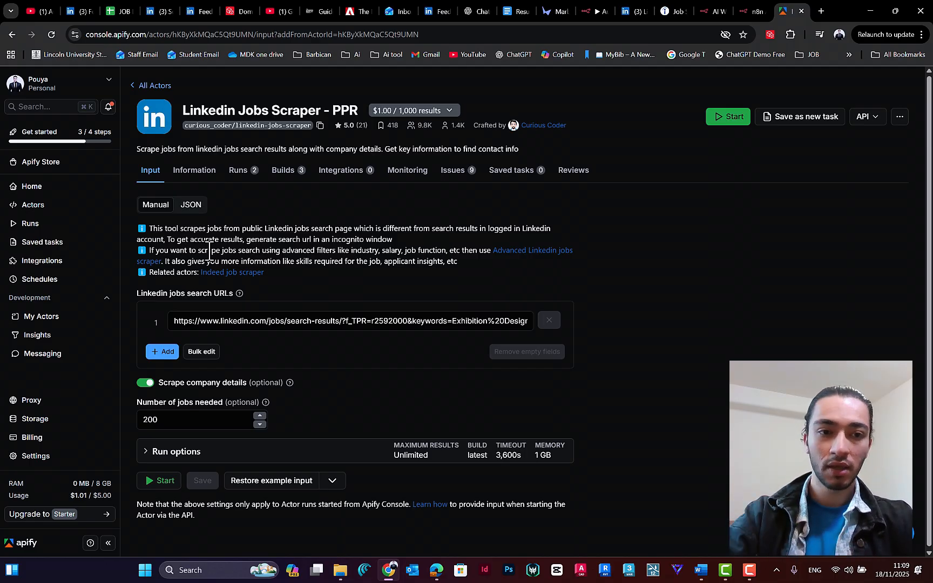
pyautogui.scroll(-1, 148, 180)
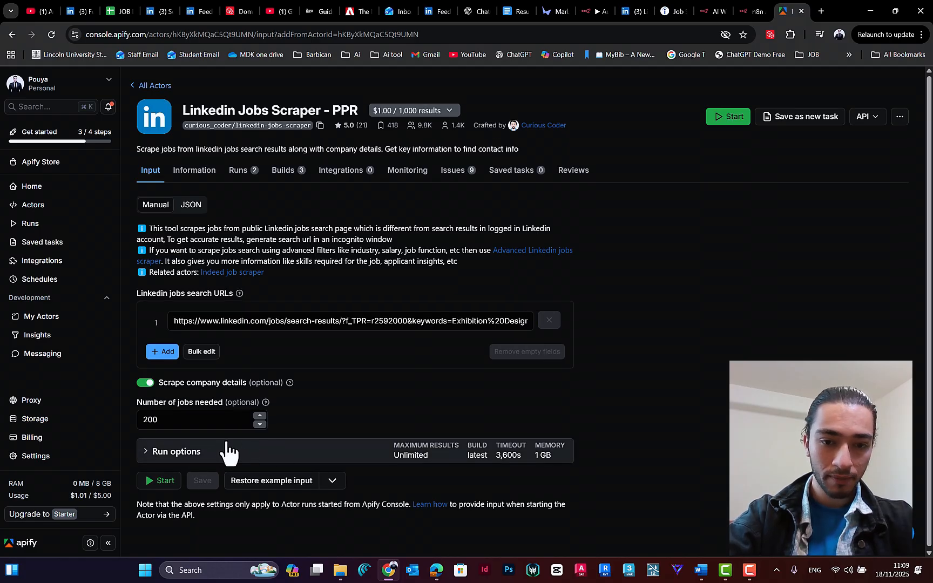
pyautogui.click(147, 456)
pyautogui.scroll(-1, 323, 397)
pyautogui.scroll(-3, 324, 397)
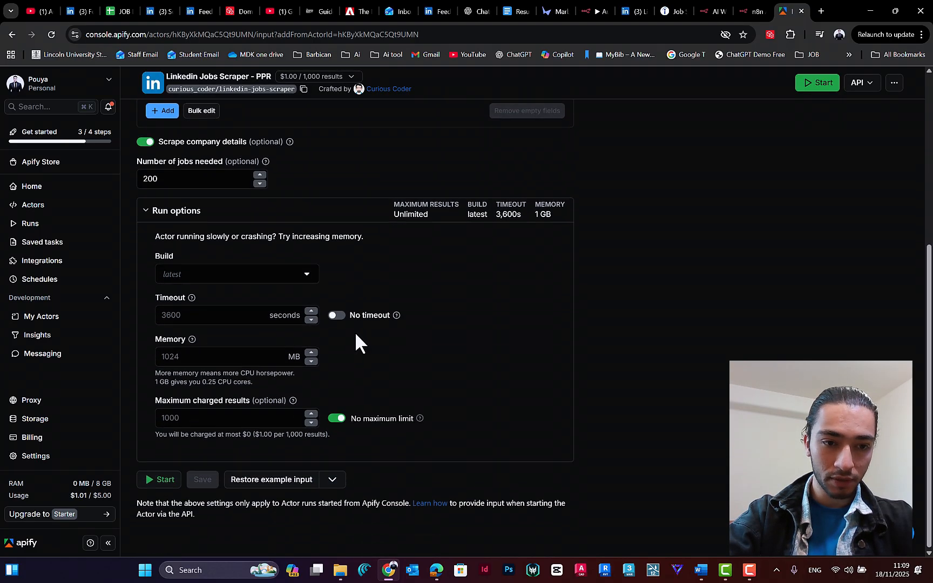
pyautogui.scroll(3, 358, 340)
pyautogui.scroll(2, 216, 287)
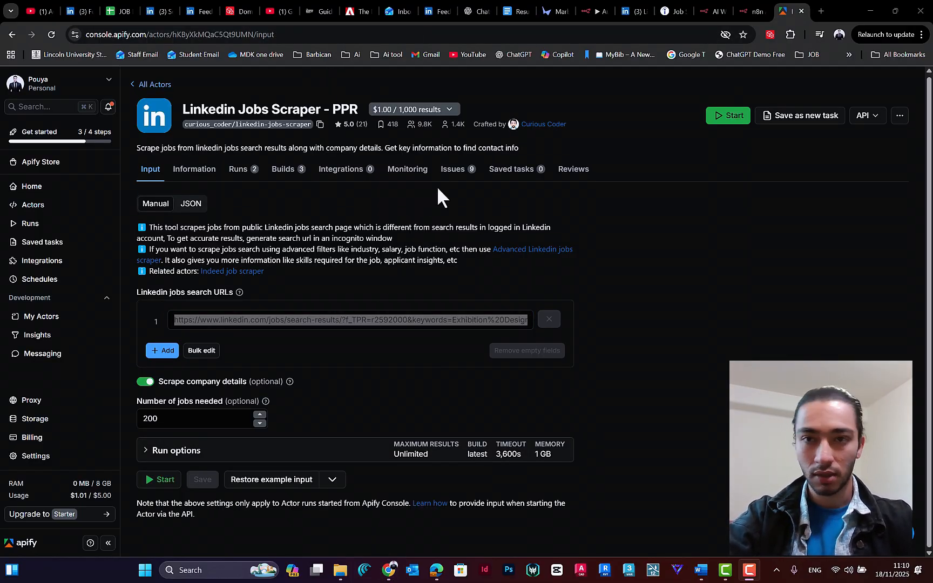
# Step: Switch to the LinkedIn jobs page and search for Exhibition Designer
pyautogui.click(628, 14)
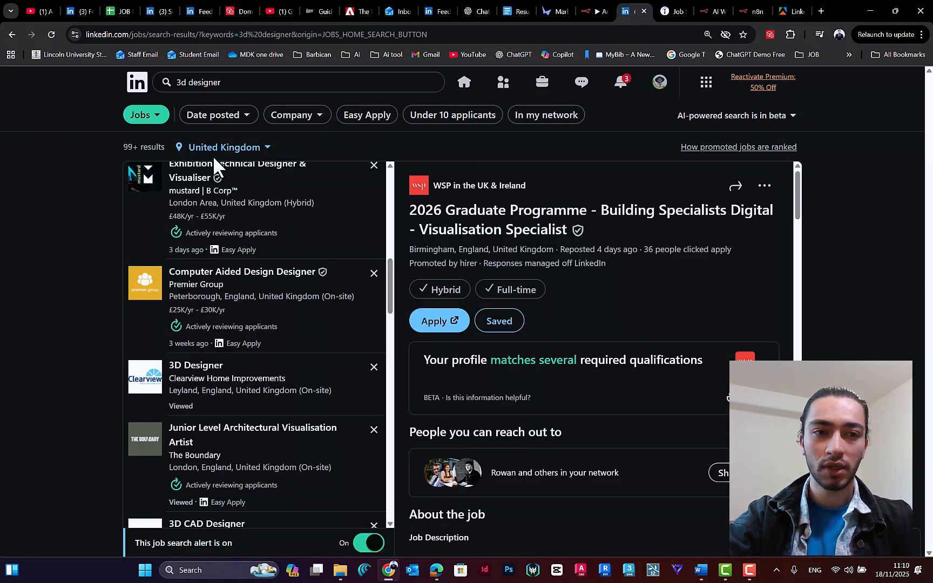
pyautogui.scroll(10, 275, 241)
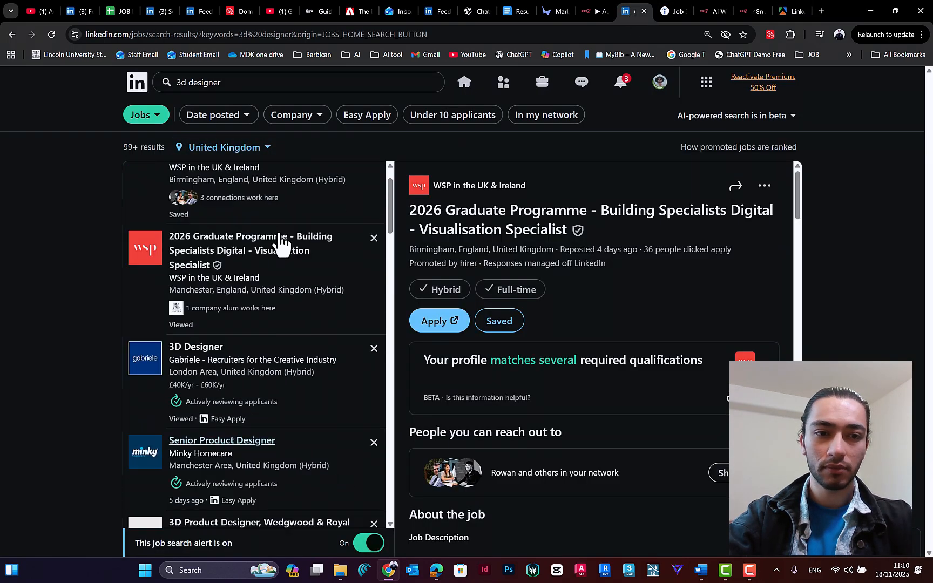
pyautogui.click(227, 82)
pyautogui.write('Exhib')
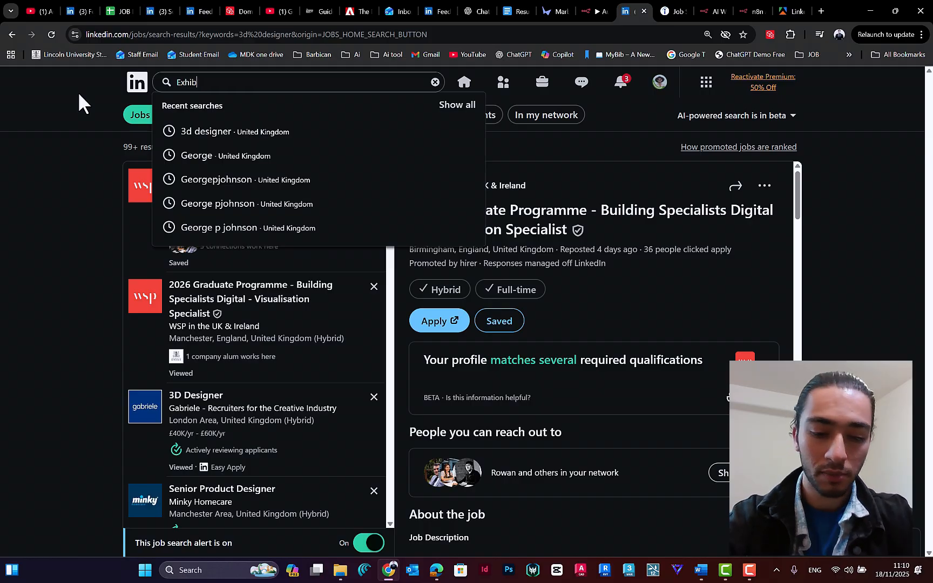
pyautogui.write('ition Des')
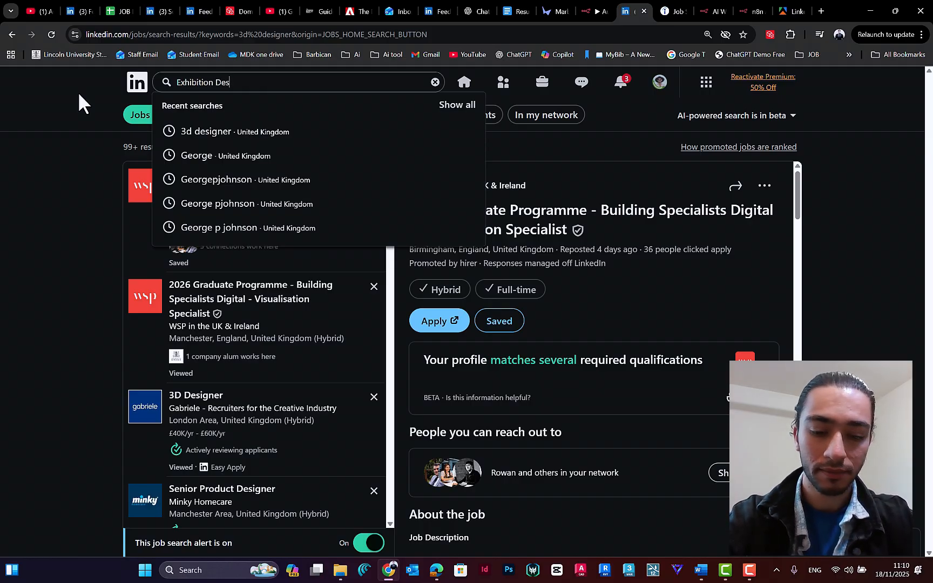
pyautogui.write('igner')
pyautogui.press('Return')
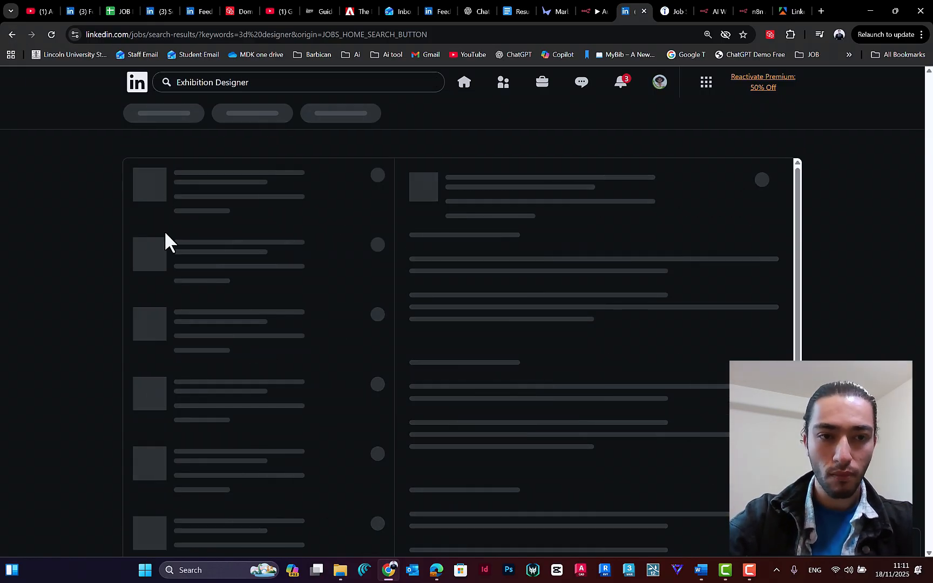
# Step: Filter the Exhibition Designer job results to those posted in the past week
pyautogui.scroll(-3, 304, 266)
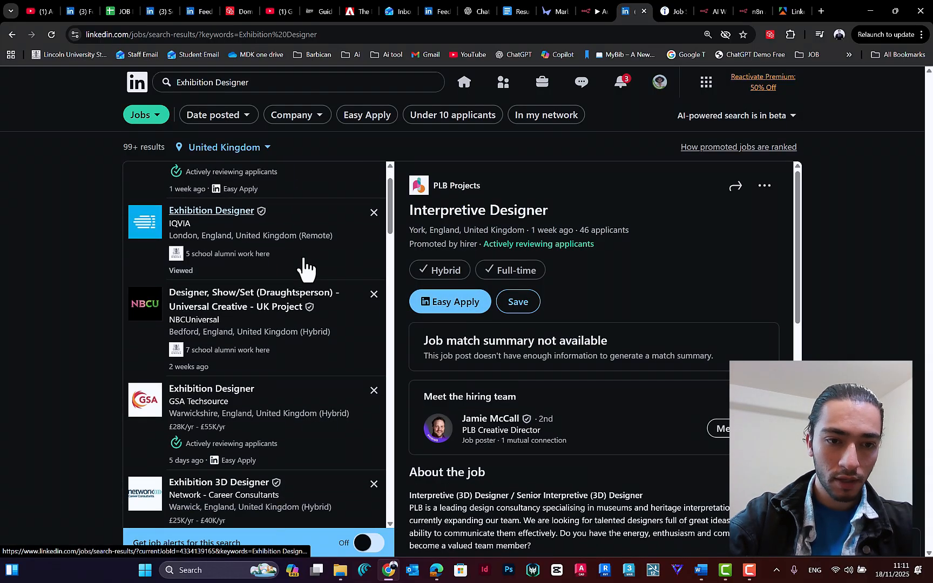
pyautogui.scroll(-4, 260, 333)
pyautogui.scroll(7, 289, 277)
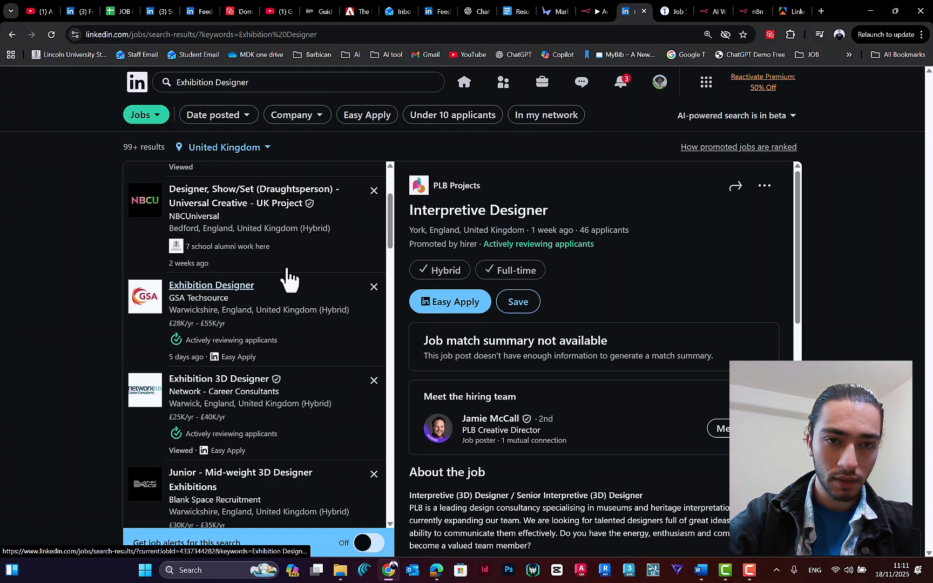
pyautogui.click(216, 122)
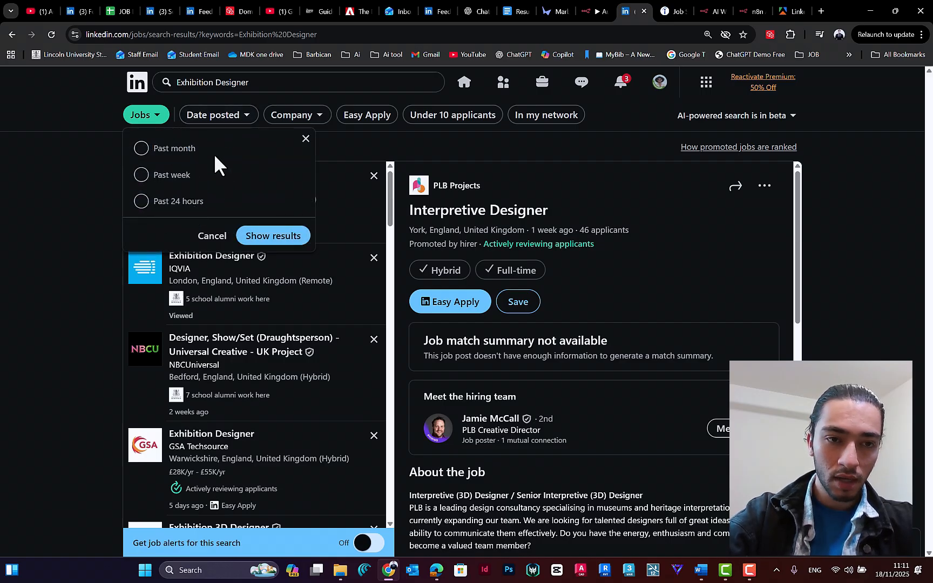
pyautogui.click(172, 182)
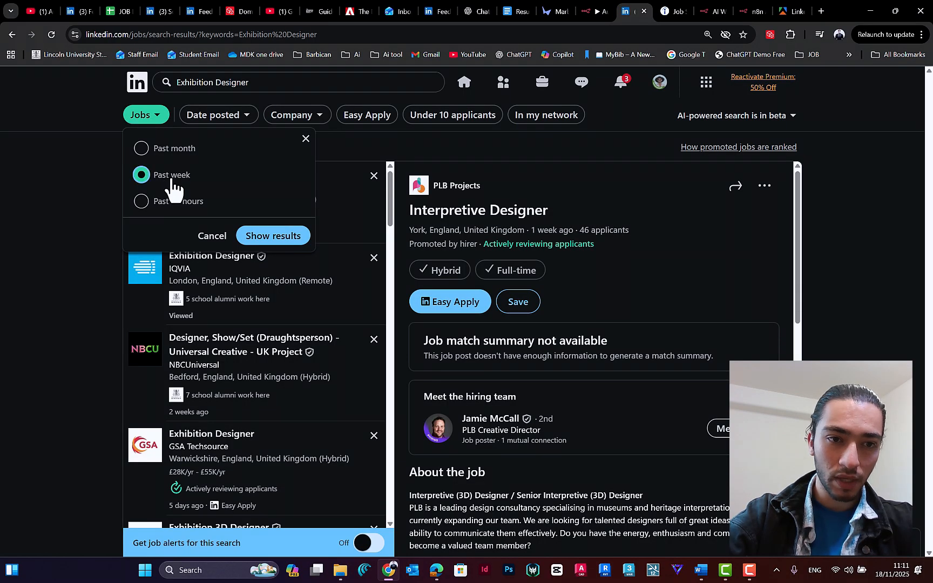
pyautogui.click(267, 239)
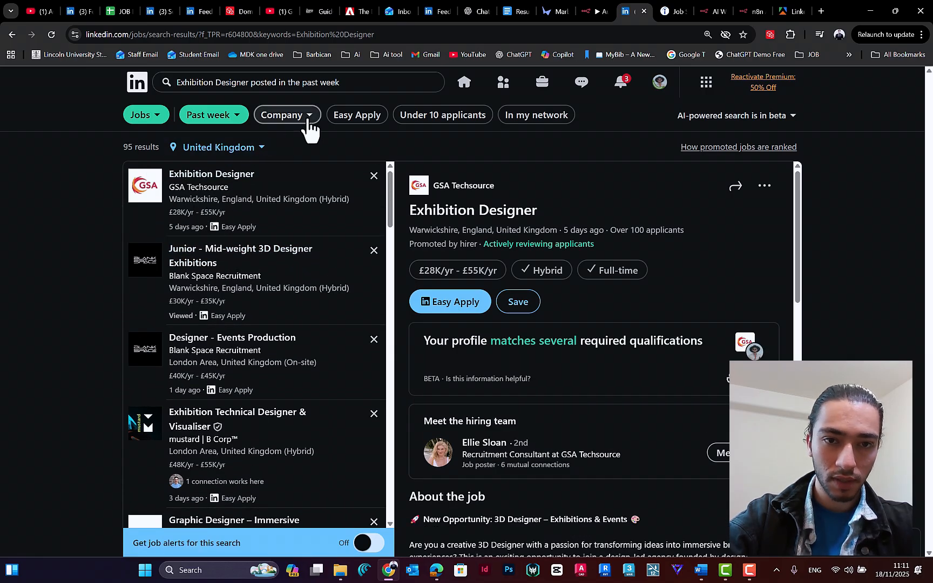
# Step: Examine the location and company filter options and browse the Exhibition Designer jobs from the past week
pyautogui.click(208, 154)
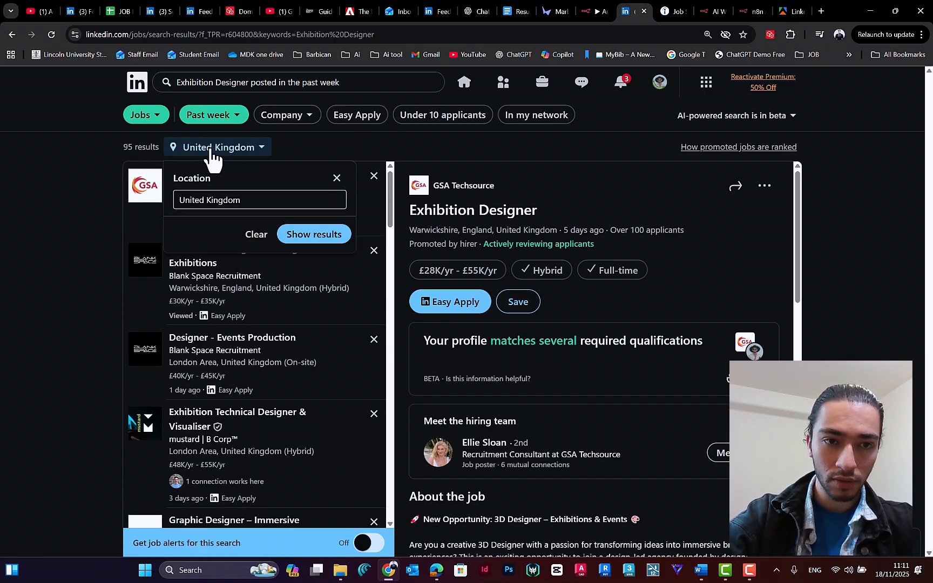
pyautogui.click(232, 153)
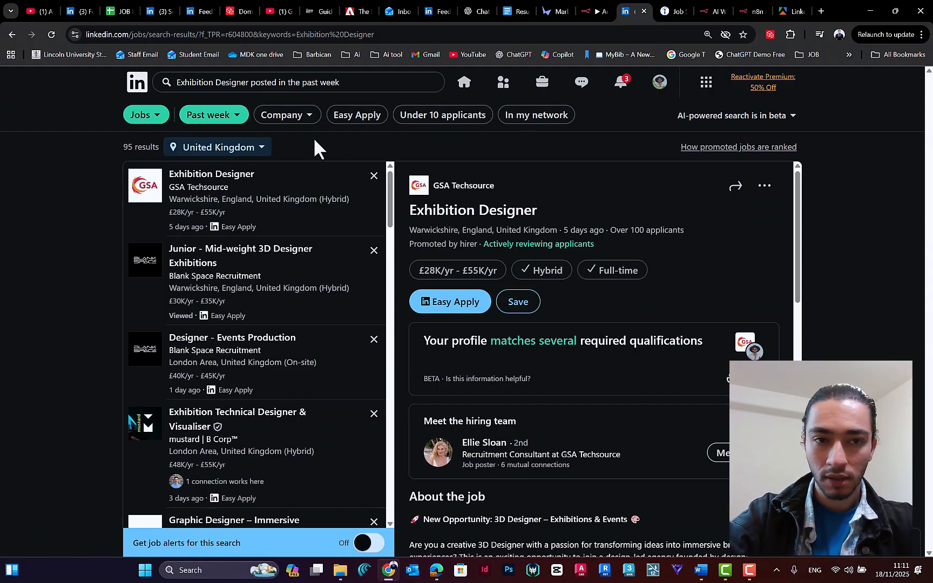
pyautogui.click(286, 115)
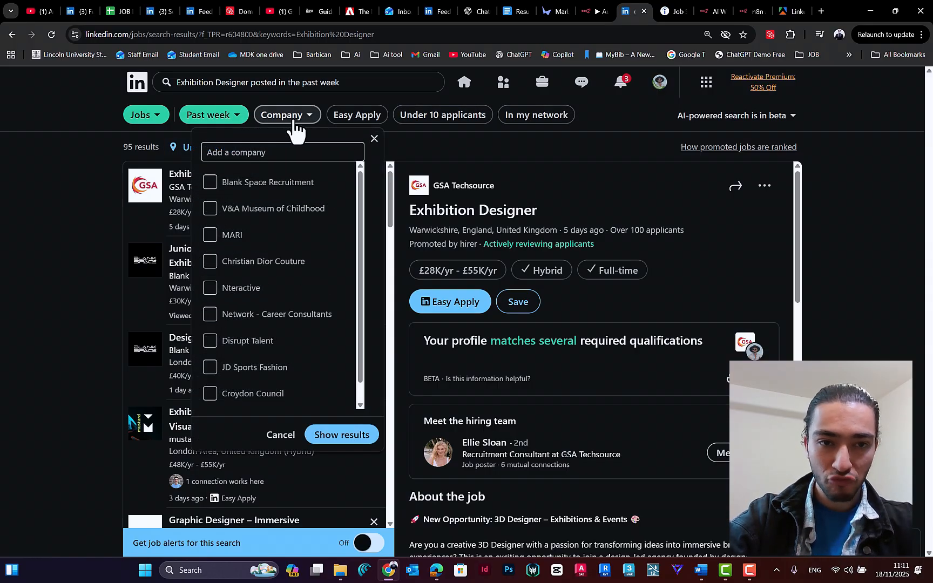
pyautogui.scroll(-1, 362, 243)
pyautogui.scroll(1, 360, 263)
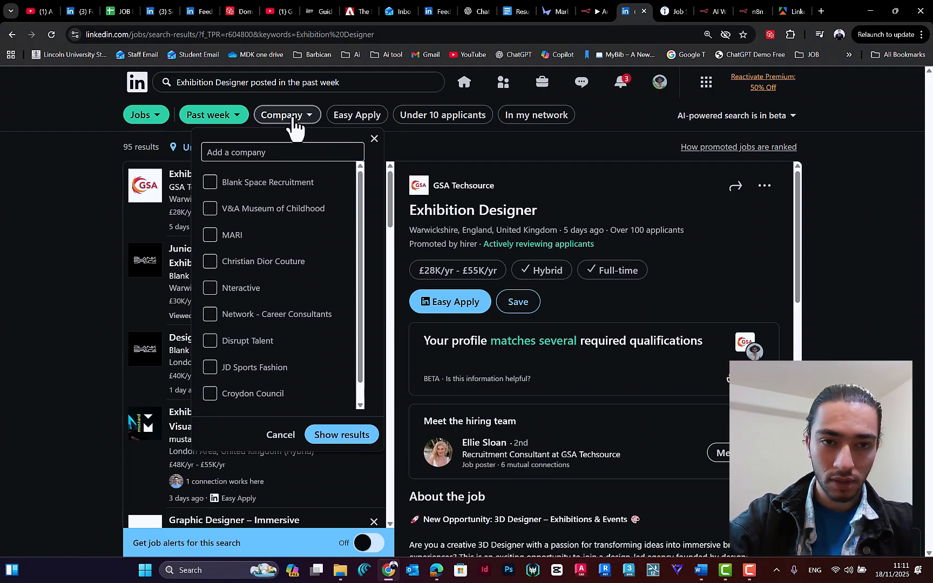
pyautogui.click(291, 120)
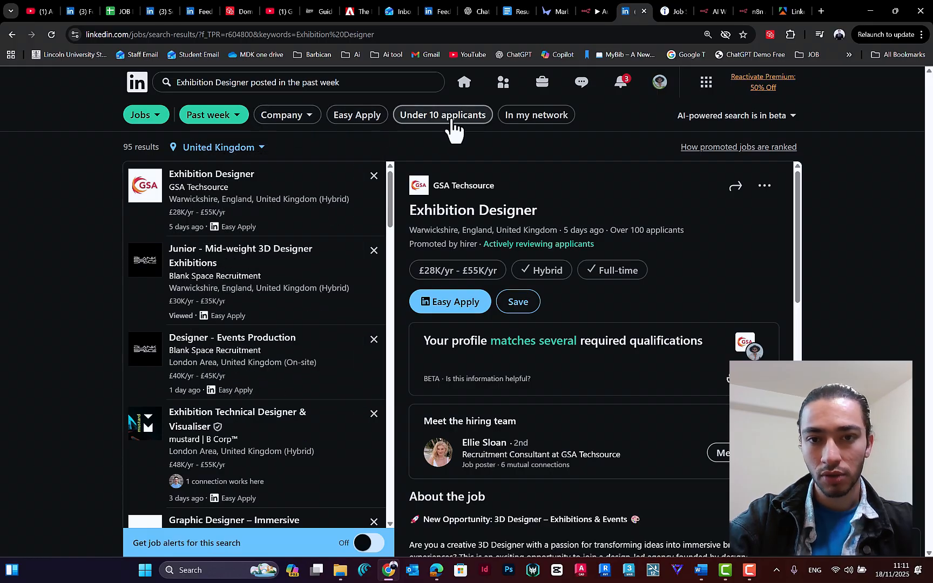
pyautogui.scroll(-6, 295, 254)
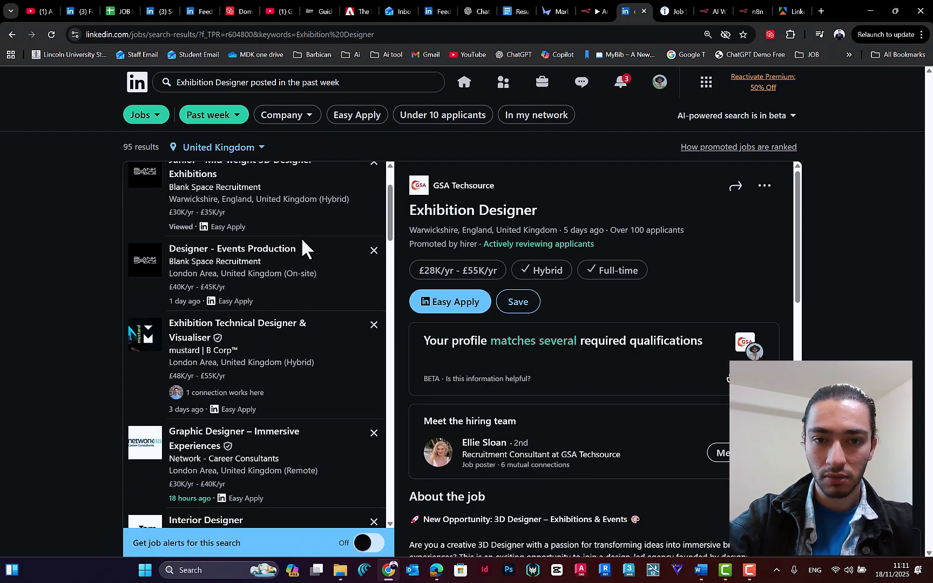
pyautogui.scroll(-4, 286, 281)
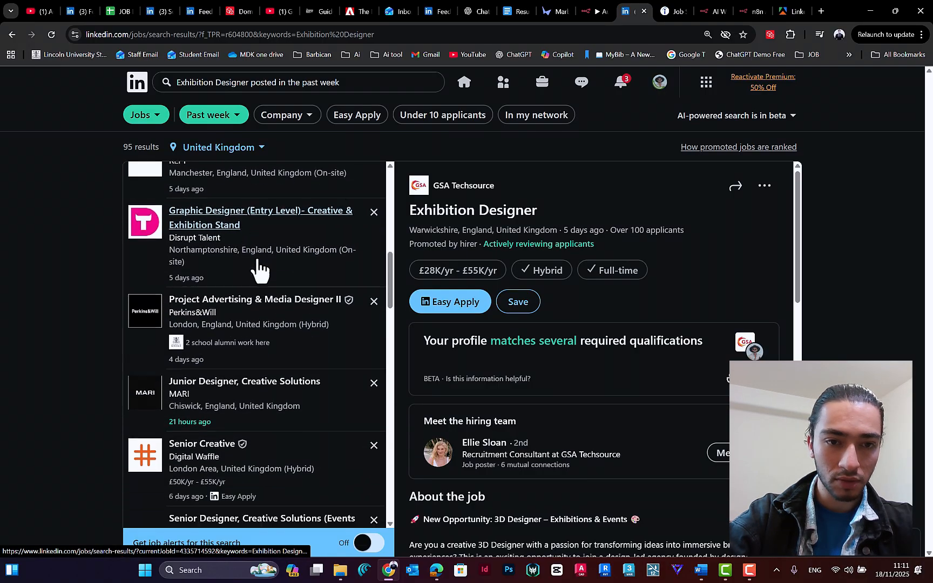
pyautogui.scroll(2, 267, 253)
pyautogui.scroll(6, 268, 269)
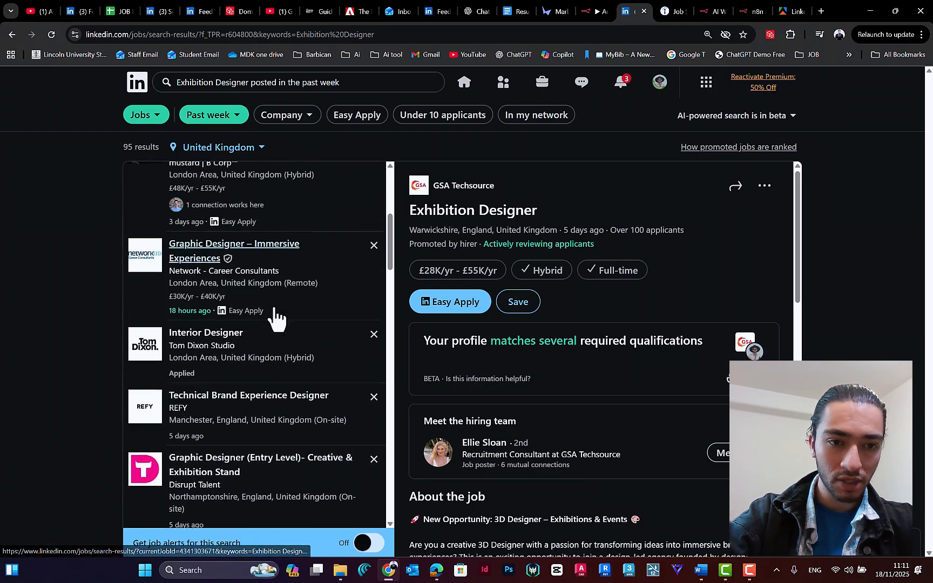
pyautogui.scroll(2, 258, 189)
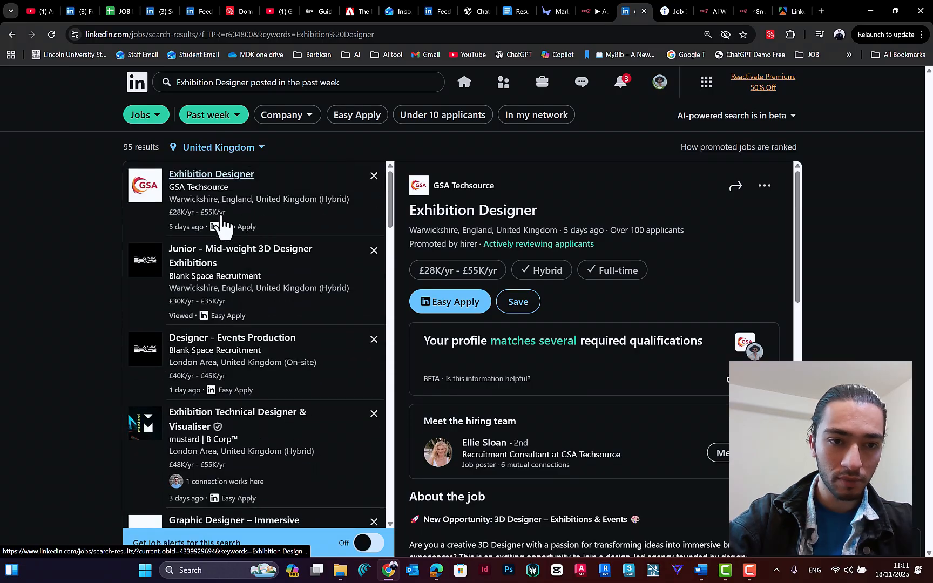
pyautogui.scroll(-2, 248, 265)
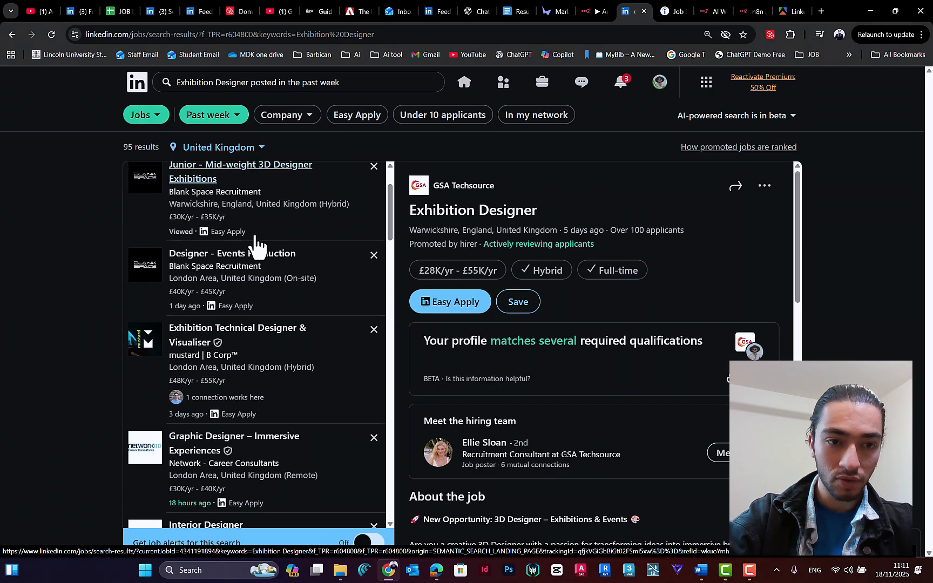
pyautogui.scroll(2, 216, 238)
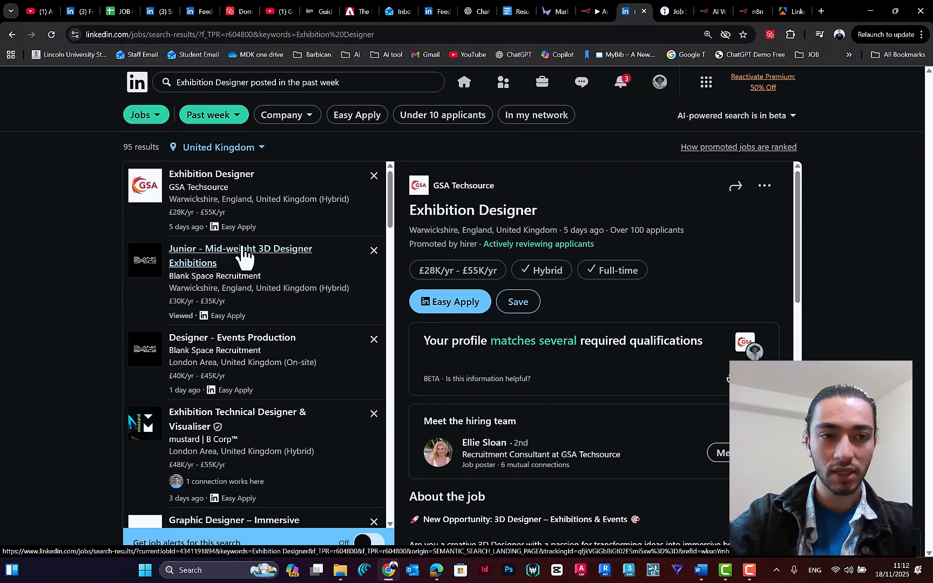
# Step: Copy the filtered LinkedIn search URL and replace the existing search URL in Apify's Linkedin Jobs Scraper with it
pyautogui.click(386, 34)
pyautogui.hotkey('ctrl', 'c')
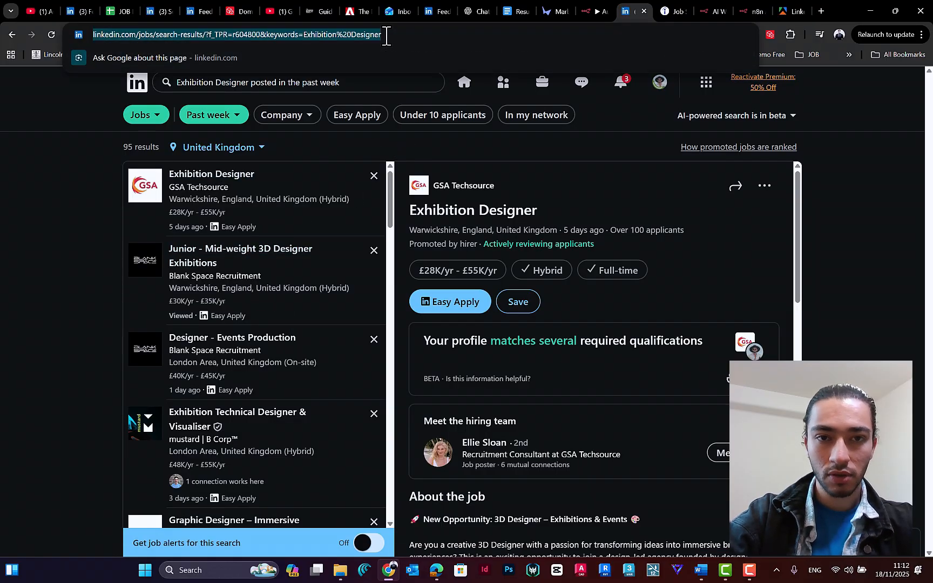
pyautogui.click(773, 15)
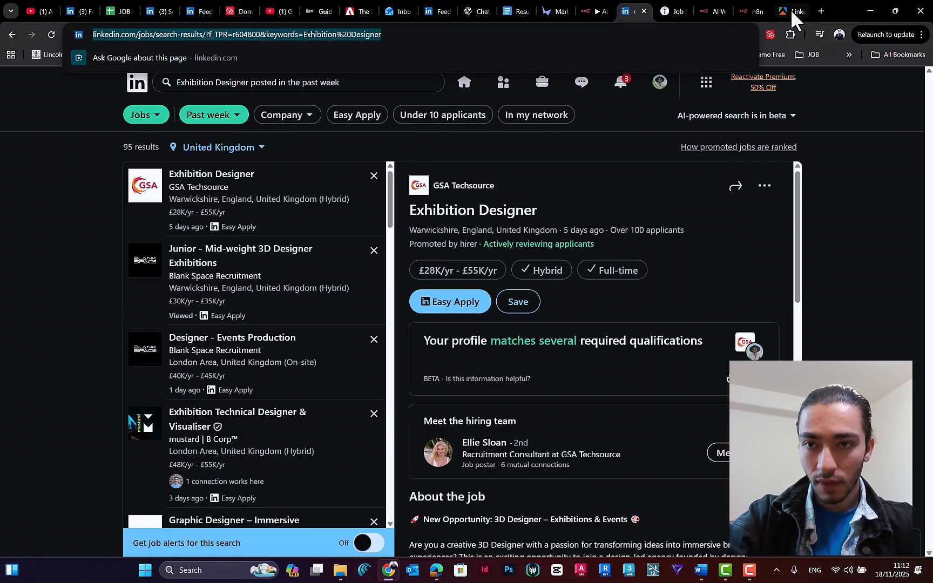
pyautogui.click(264, 322)
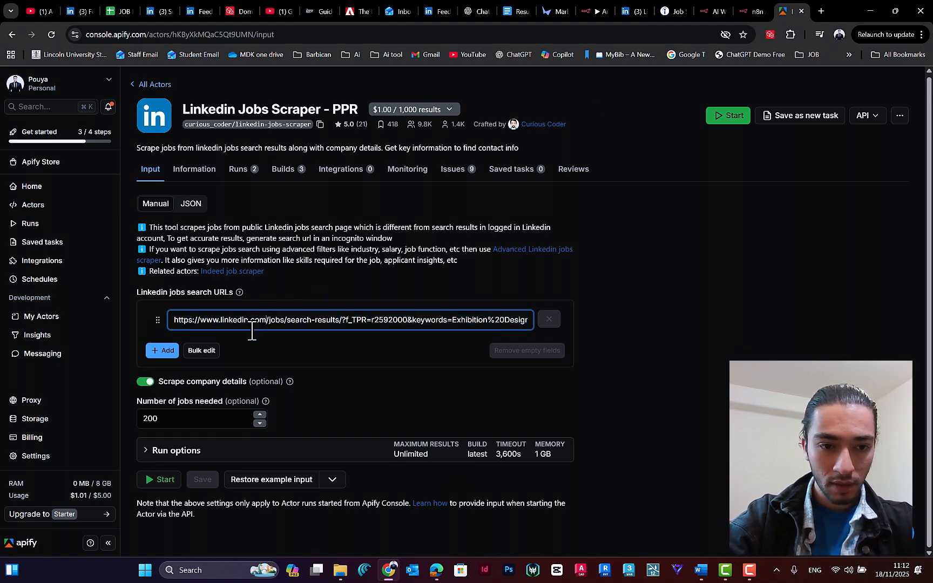
pyautogui.tripleClick(202, 319)
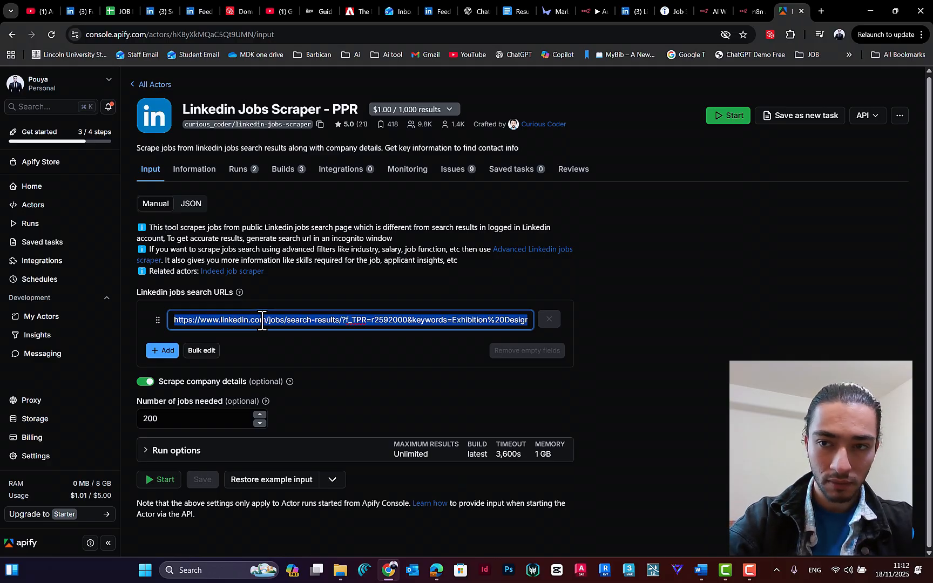
pyautogui.press('BackSpace')
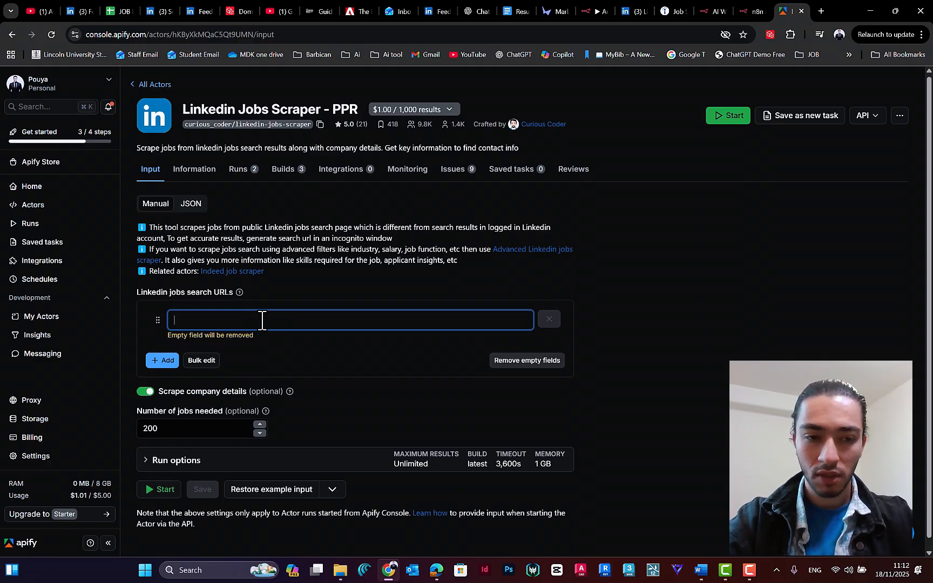
pyautogui.hotkey('ctrl', 'v')
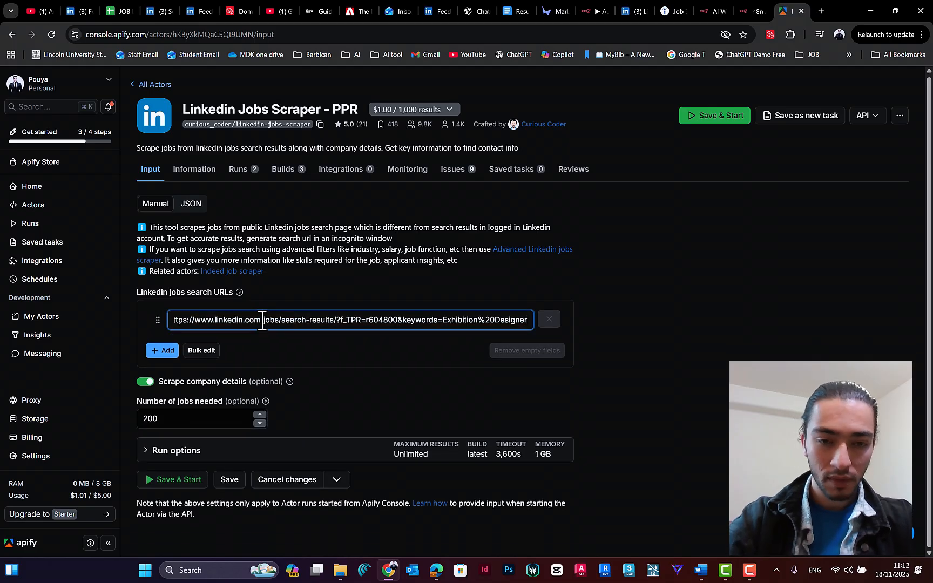
pyautogui.click(176, 351)
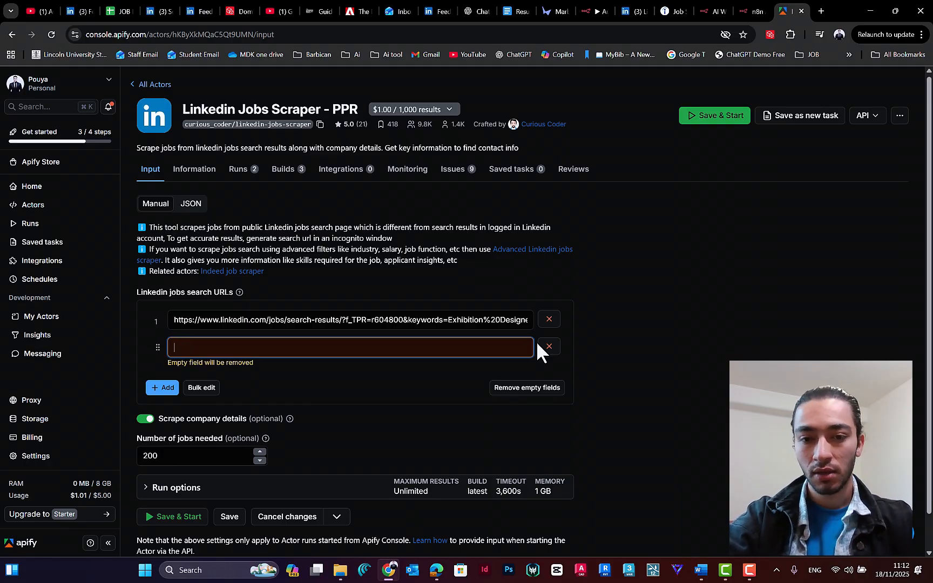
pyautogui.click(552, 348)
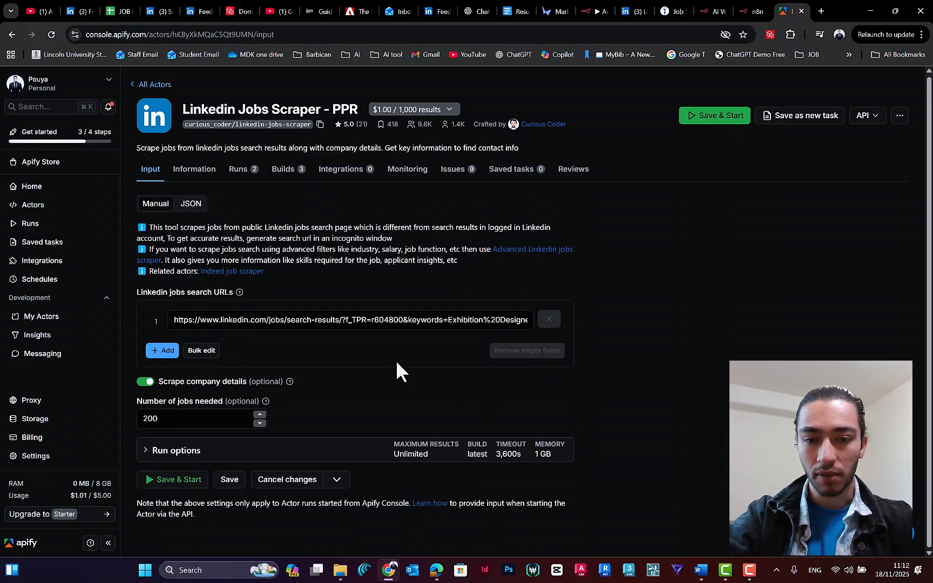
# Step: Save the scraper input with the number of jobs needed set to 100 and start the run
pyautogui.doubleClick(175, 419)
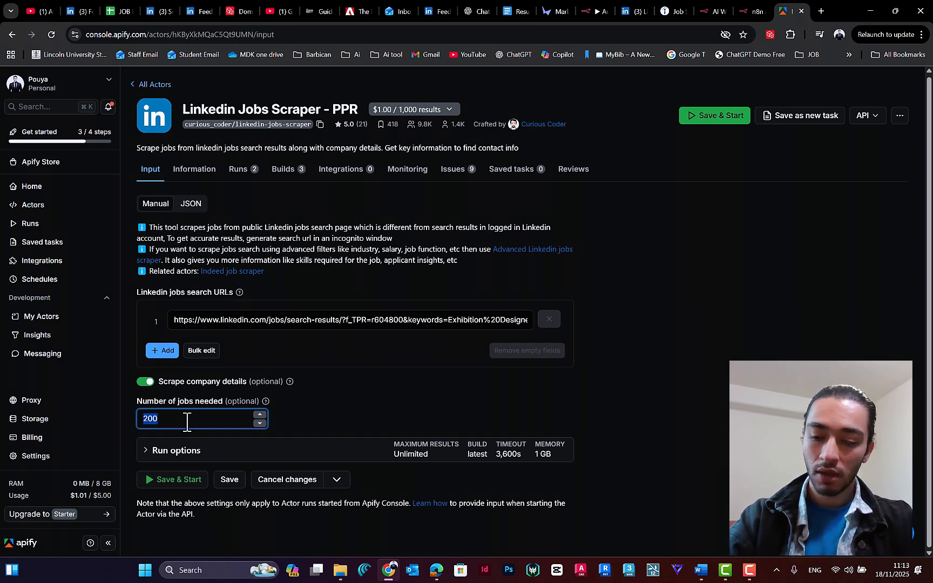
pyautogui.write('10')
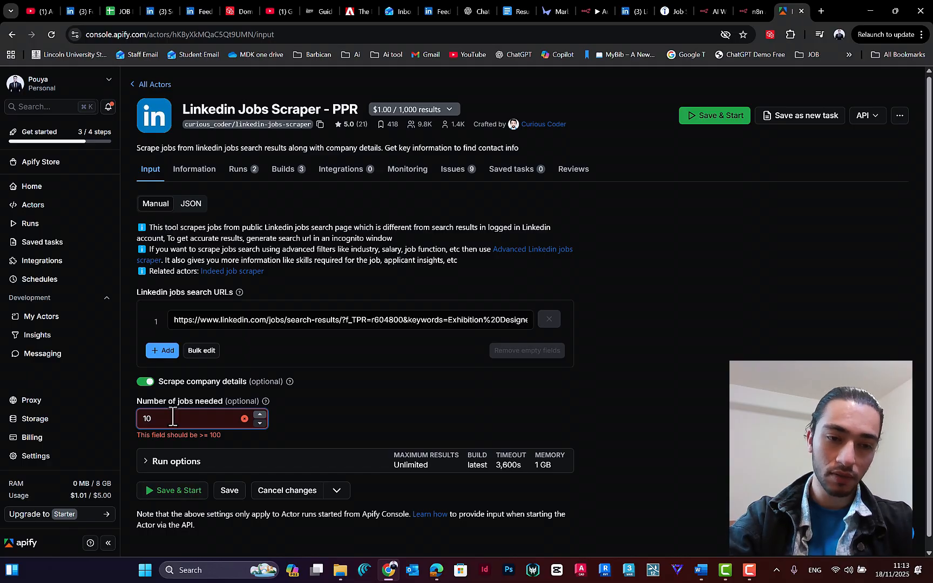
pyautogui.write('0')
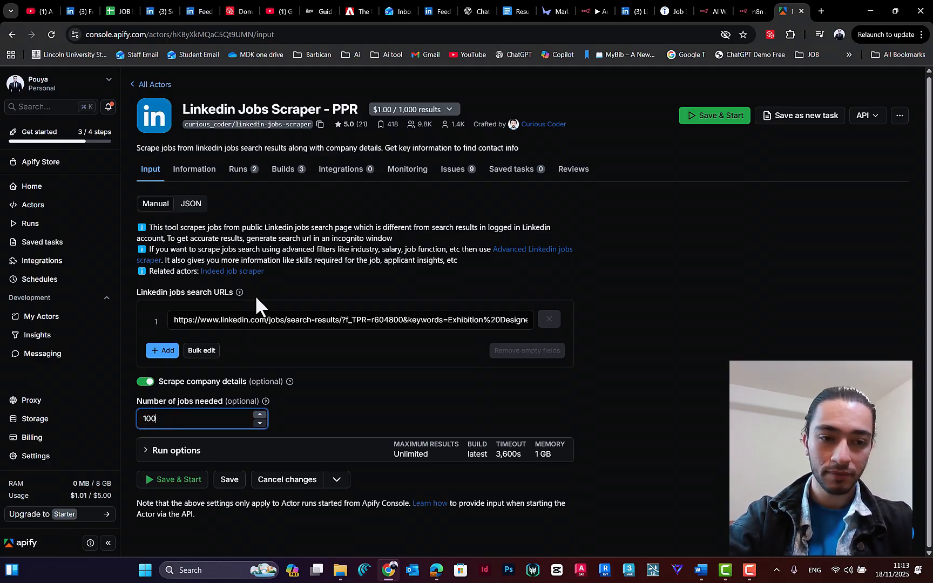
pyautogui.click(381, 401)
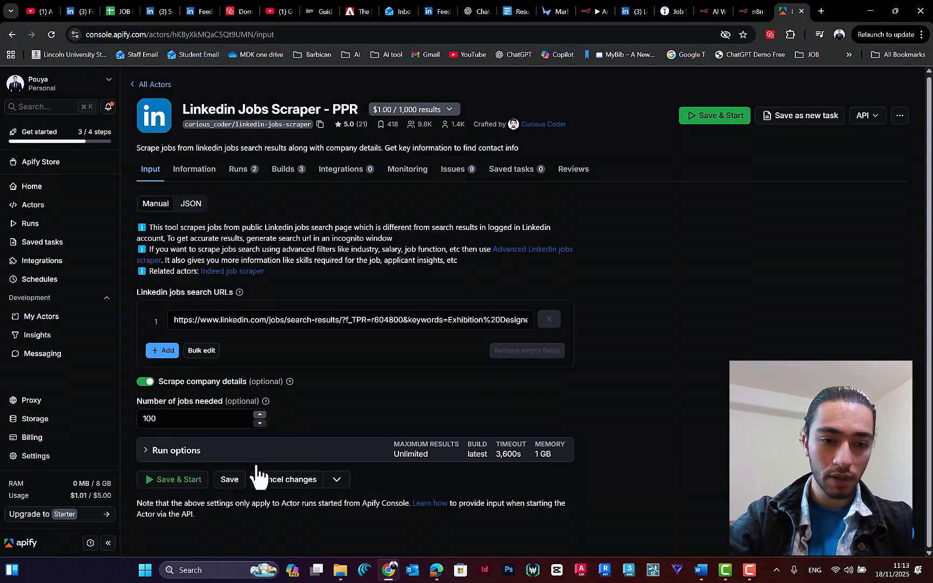
pyautogui.click(230, 481)
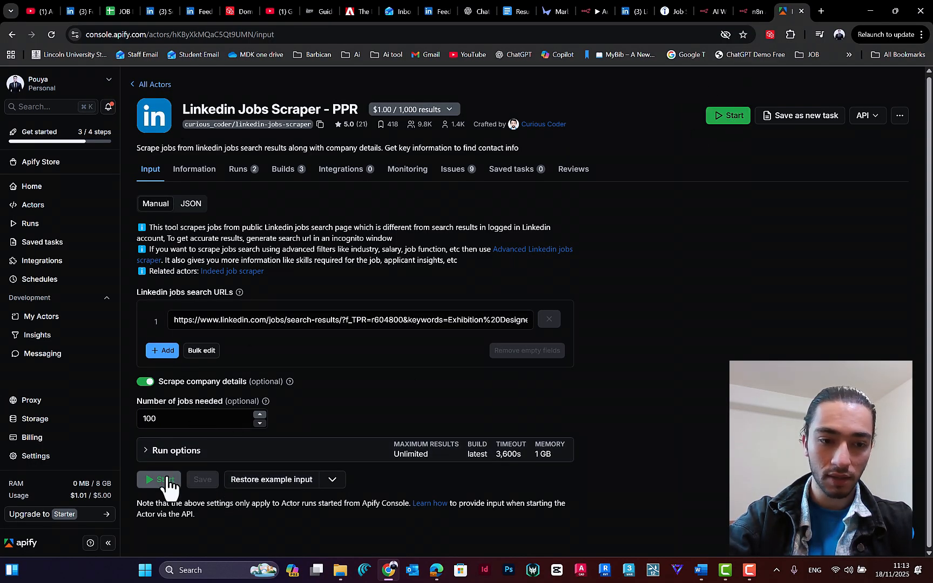
pyautogui.click(728, 116)
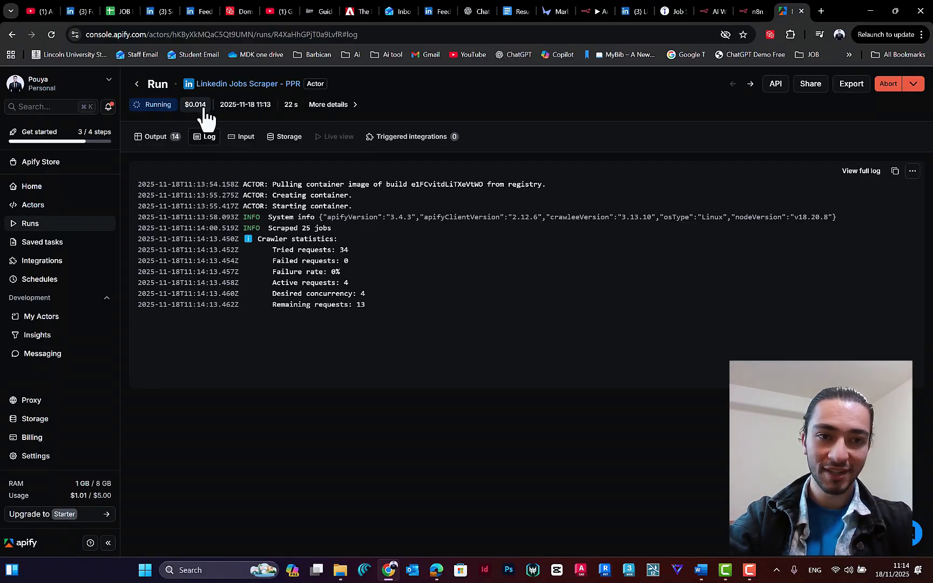
# Step: Review the finished scraper run's log and input, and open its output results
pyautogui.moveTo(75, 493)
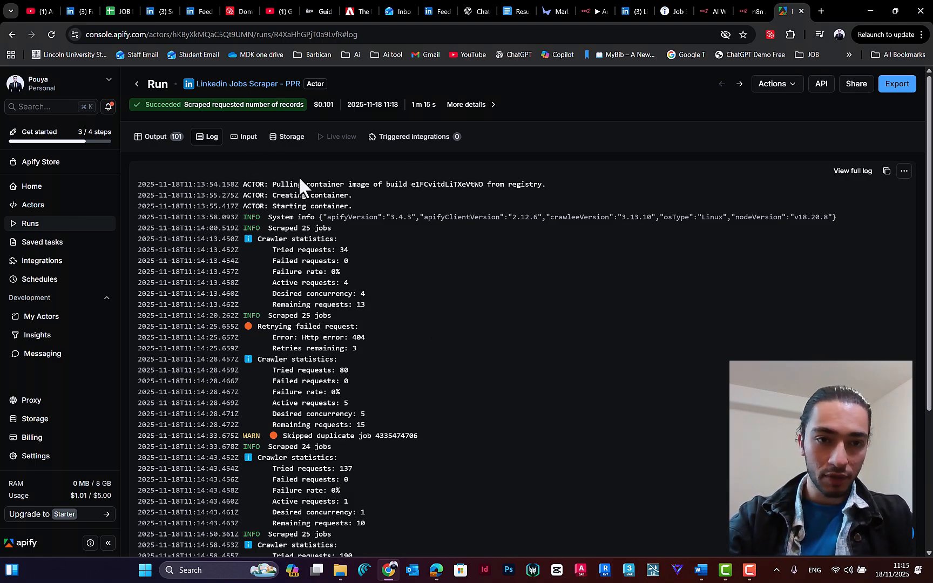
pyautogui.scroll(-4, 381, 272)
pyautogui.scroll(4, 387, 267)
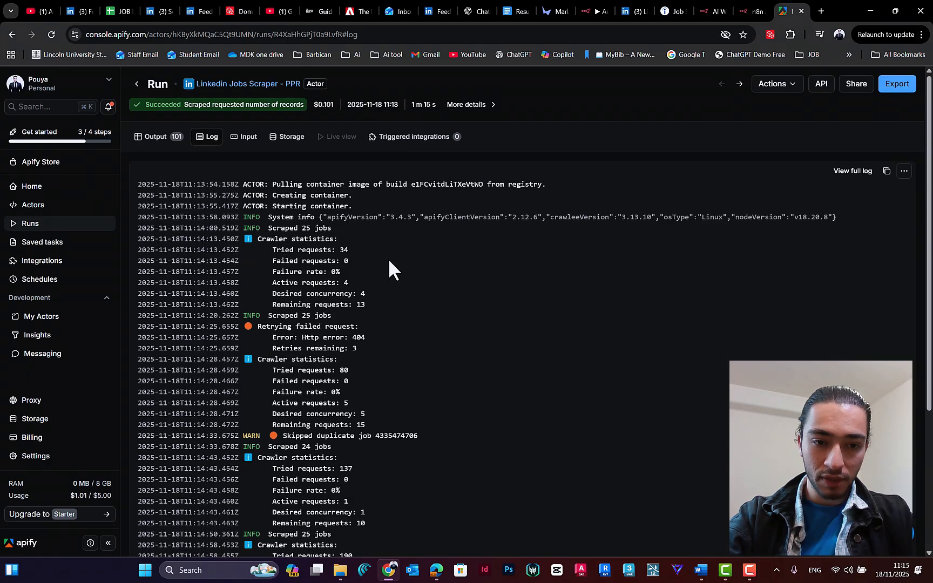
pyautogui.click(242, 138)
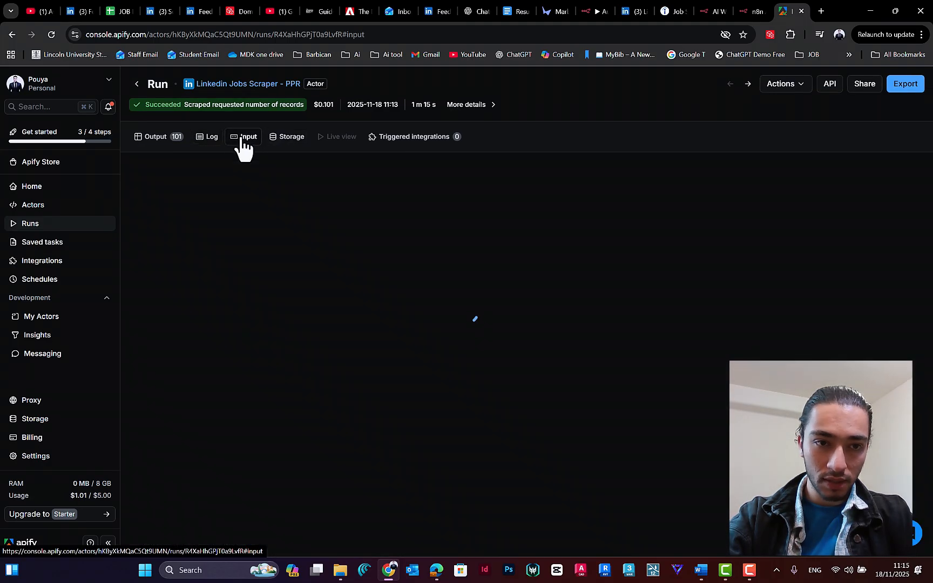
pyautogui.click(164, 142)
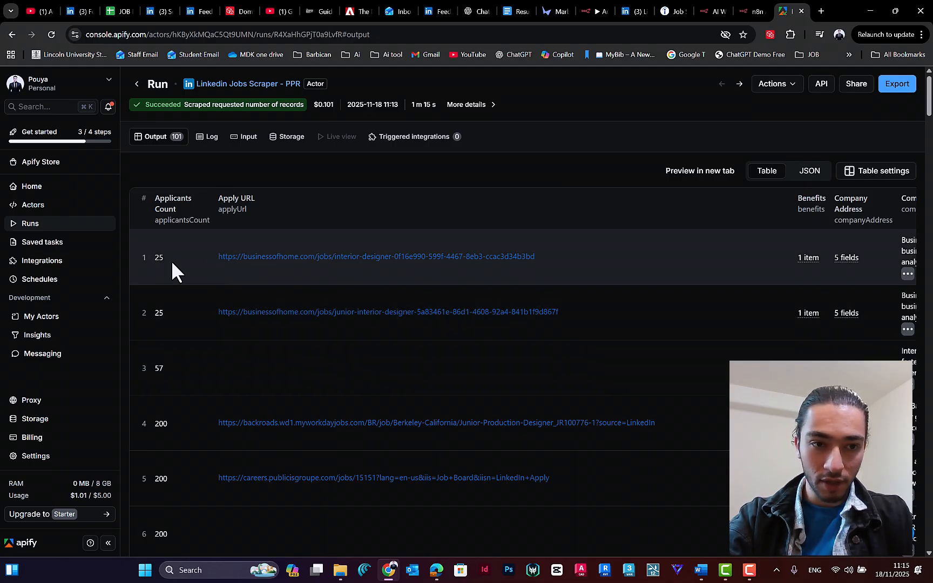
# Step: Examine the applicant count, apply URL, company description and company LinkedIn URL columns in the run's output table
pyautogui.hotkey('ctrl', '-')
pyautogui.hotkey('ctrl', '-')
pyautogui.hotkey('ctrl', '-')
pyautogui.hotkey('ctrl', '-')
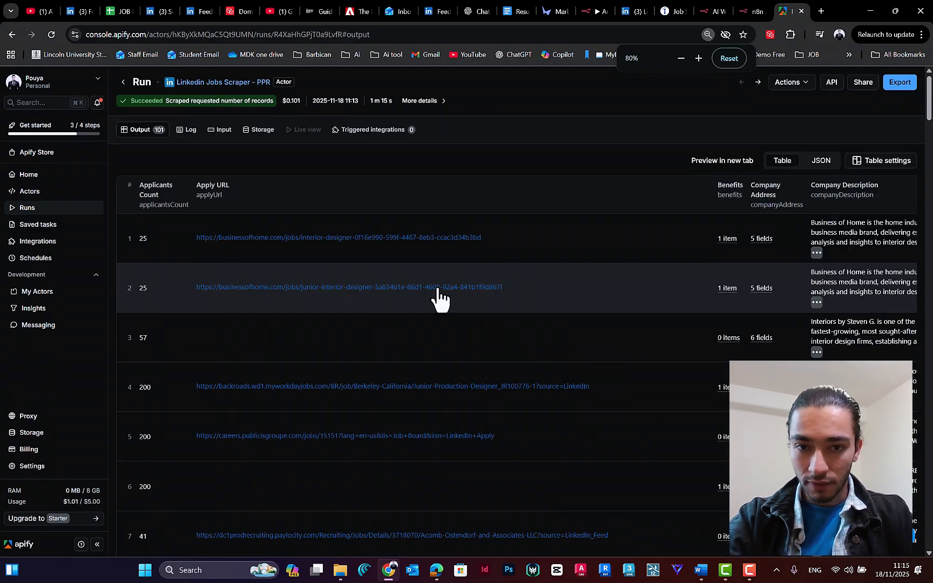
pyautogui.hotkey('ctrl', '-')
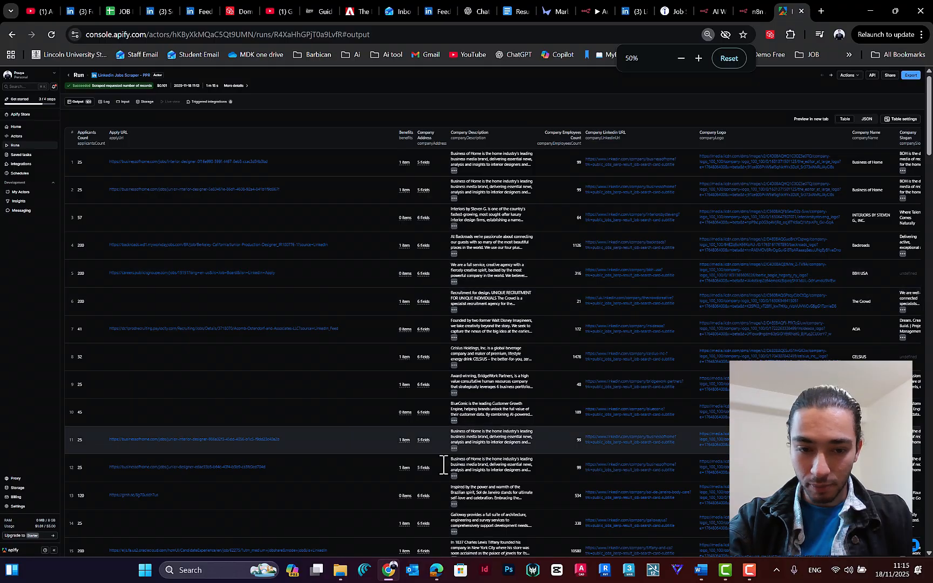
pyautogui.scroll(-7, 408, 411)
pyautogui.scroll(7, 406, 378)
pyautogui.hotkey('ctrl', '+')
pyautogui.hotkey('ctrl', '+')
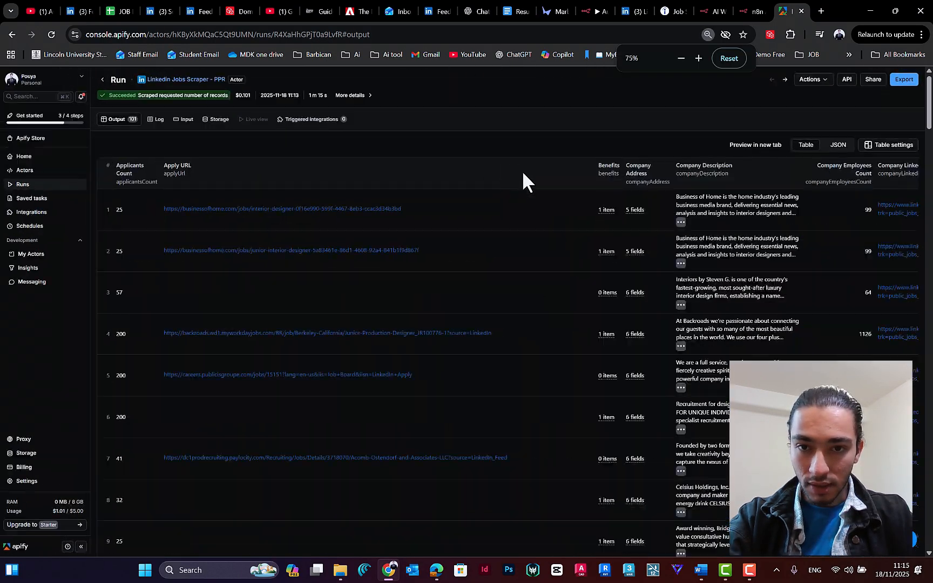
pyautogui.scroll(-5, 669, 394)
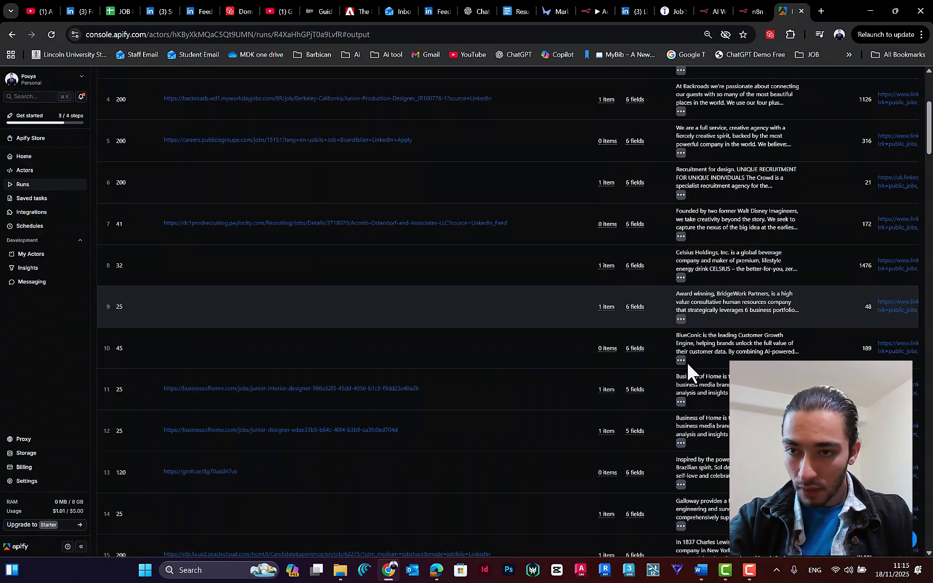
pyautogui.scroll(2, 656, 260)
pyautogui.hscroll(7, 637, 264)
pyautogui.scroll(3, 636, 263)
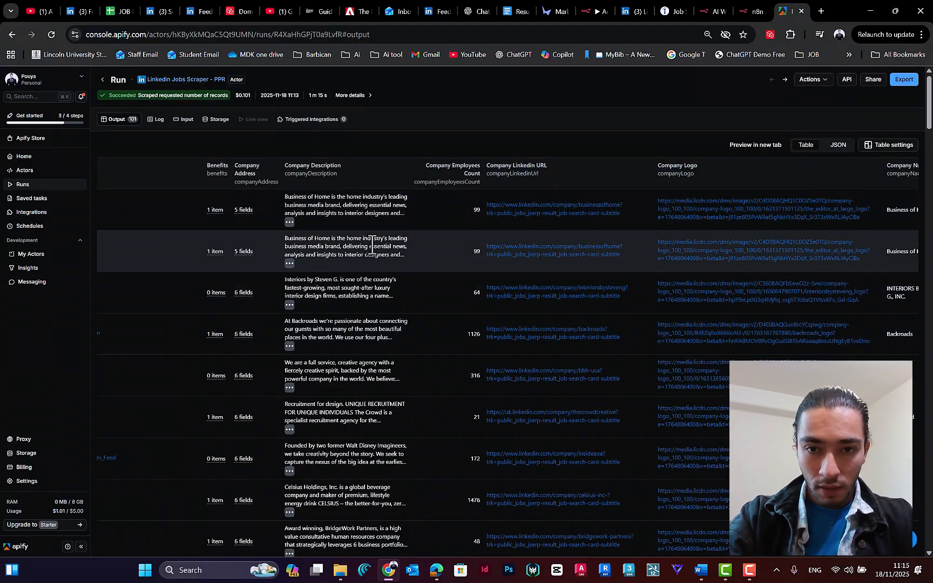
pyautogui.hscroll(2, 360, 187)
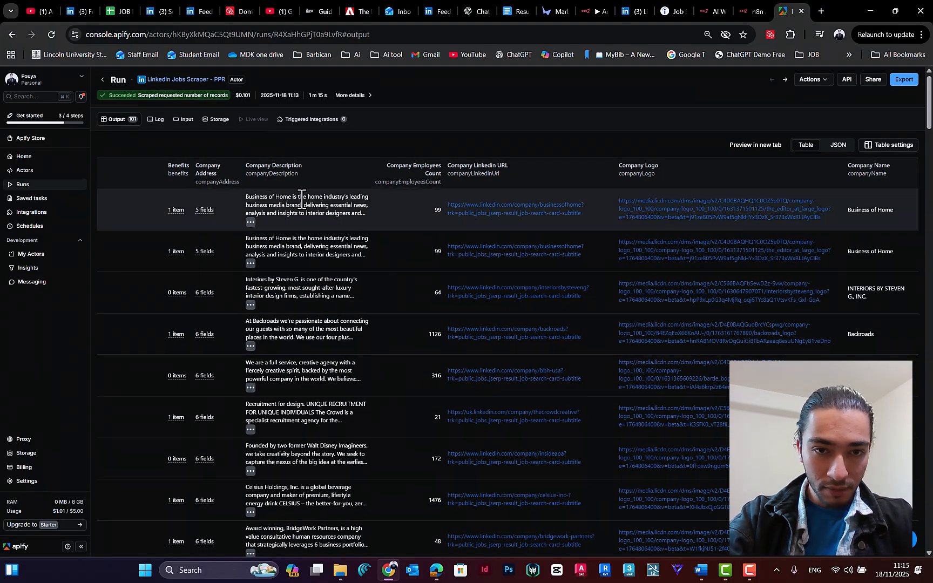
pyautogui.hscroll(1, 410, 184)
pyautogui.hscroll(1, 400, 172)
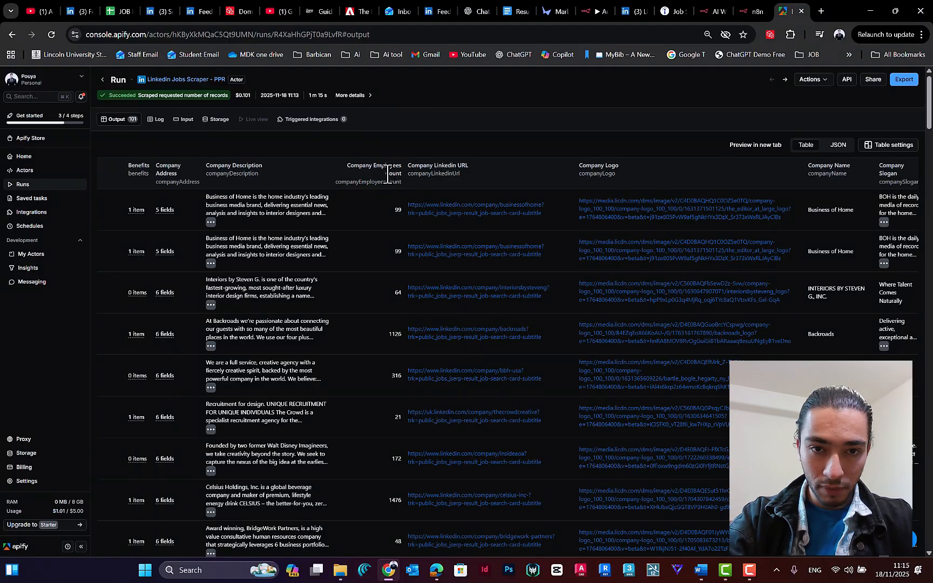
pyautogui.hscroll(2, 394, 178)
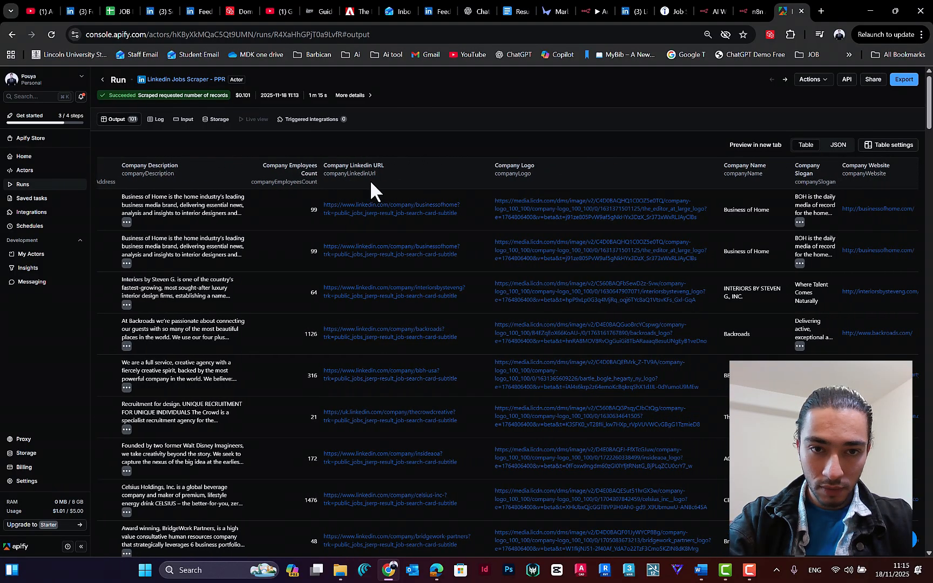
# Step: Open the first result's company LinkedIn page in a new tab and check the company's field and location
pyautogui.rightClick(362, 214)
pyautogui.click(410, 225)
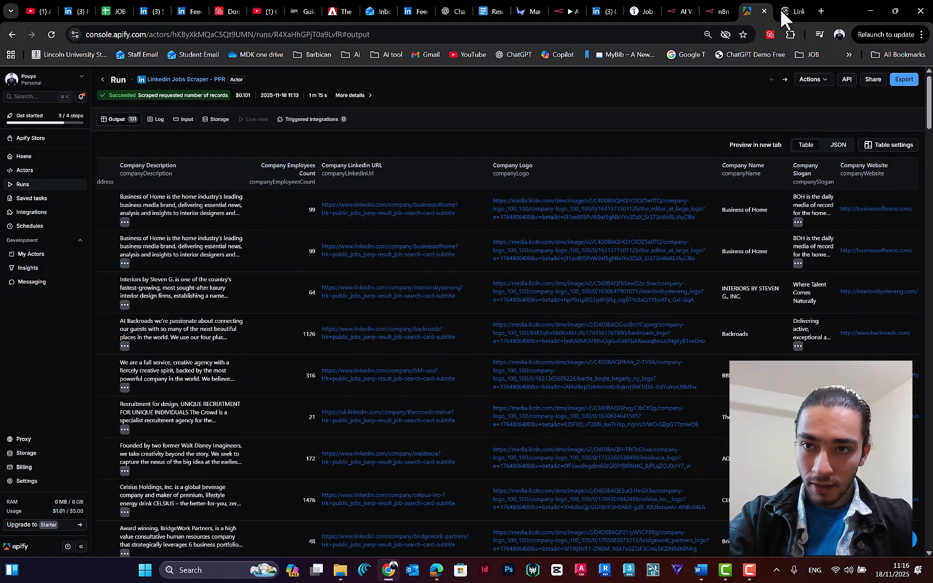
pyautogui.click(780, 9)
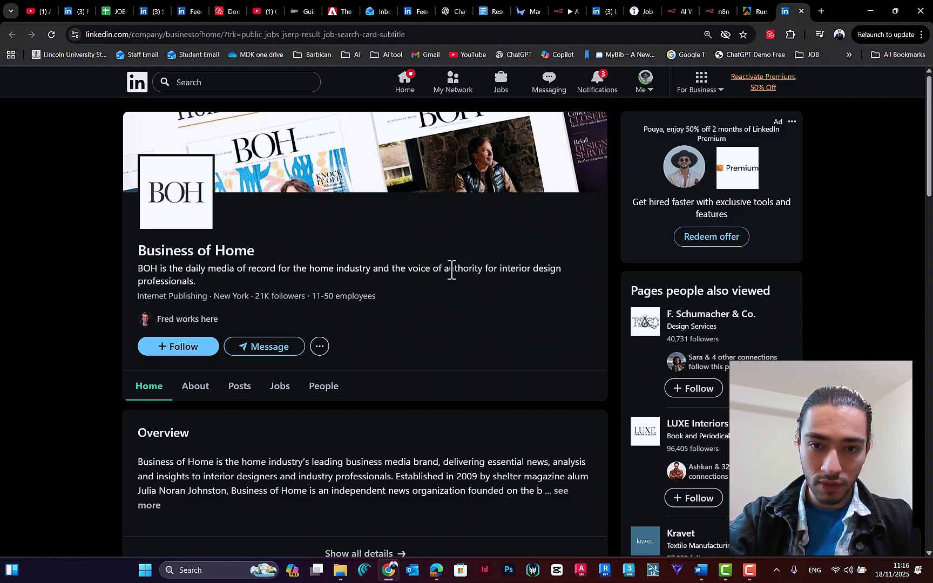
pyautogui.moveTo(498, 269); pyautogui.dragTo(562, 270)
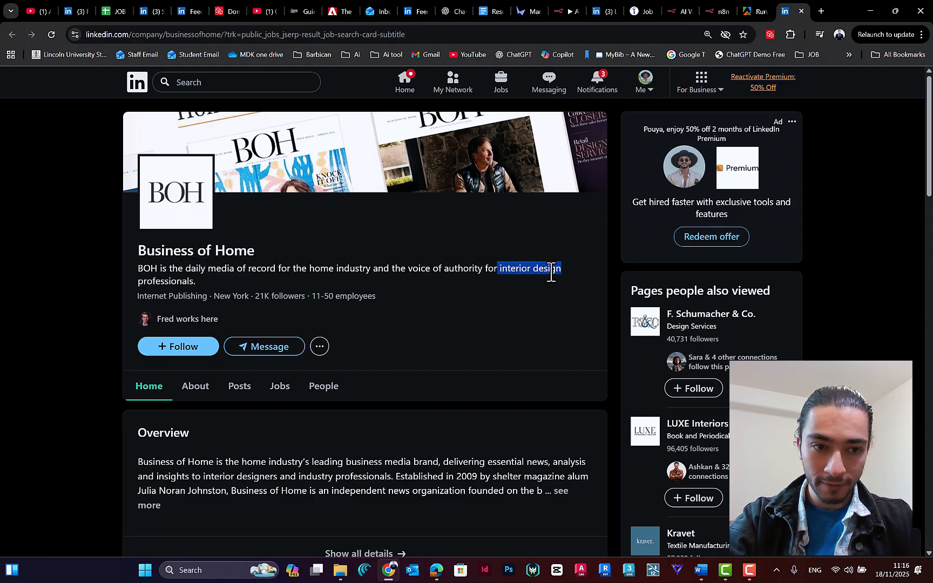
pyautogui.click(162, 280)
pyautogui.moveTo(214, 296); pyautogui.dragTo(249, 296)
pyautogui.click(239, 297)
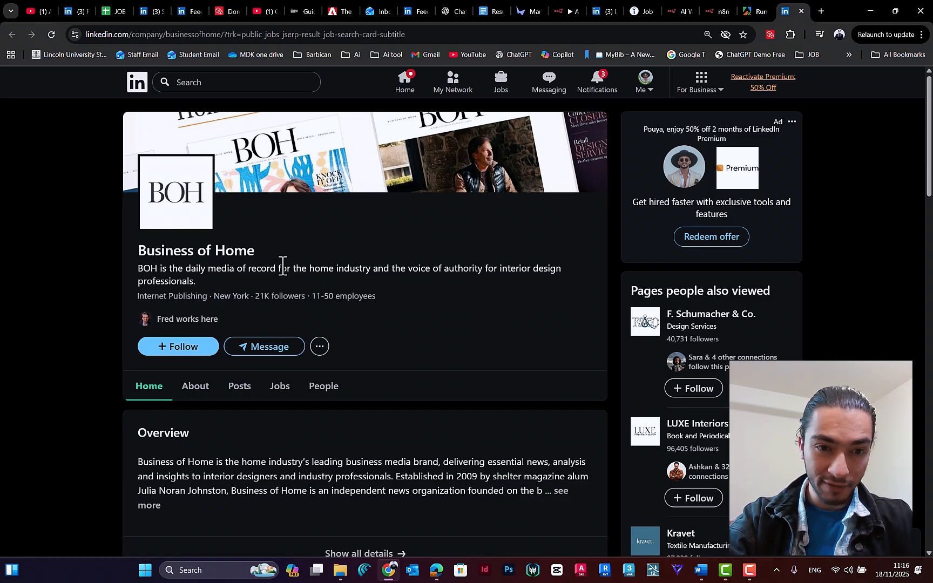
pyautogui.moveTo(248, 296); pyautogui.dragTo(214, 295)
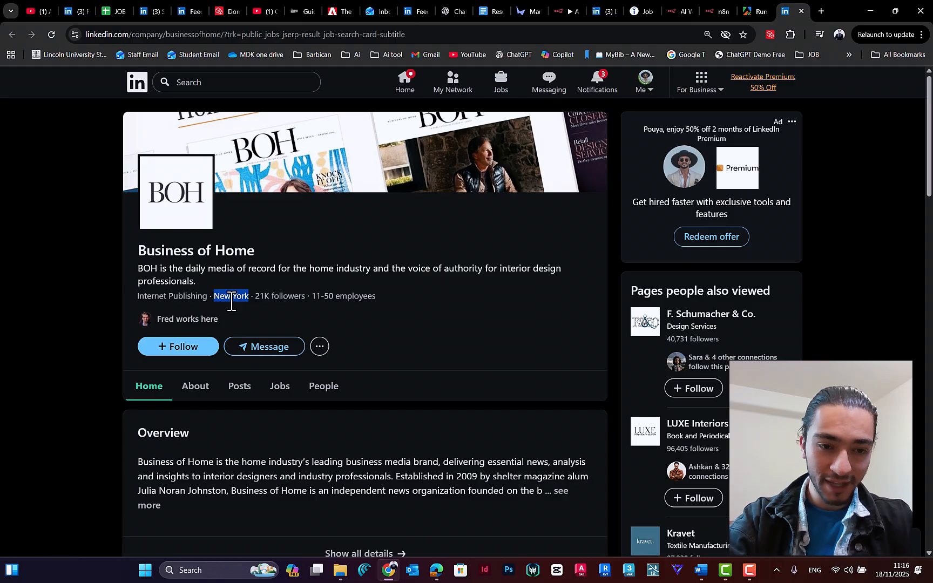
pyautogui.click(216, 297)
pyautogui.scroll(-3, 324, 303)
pyautogui.scroll(3, 491, 294)
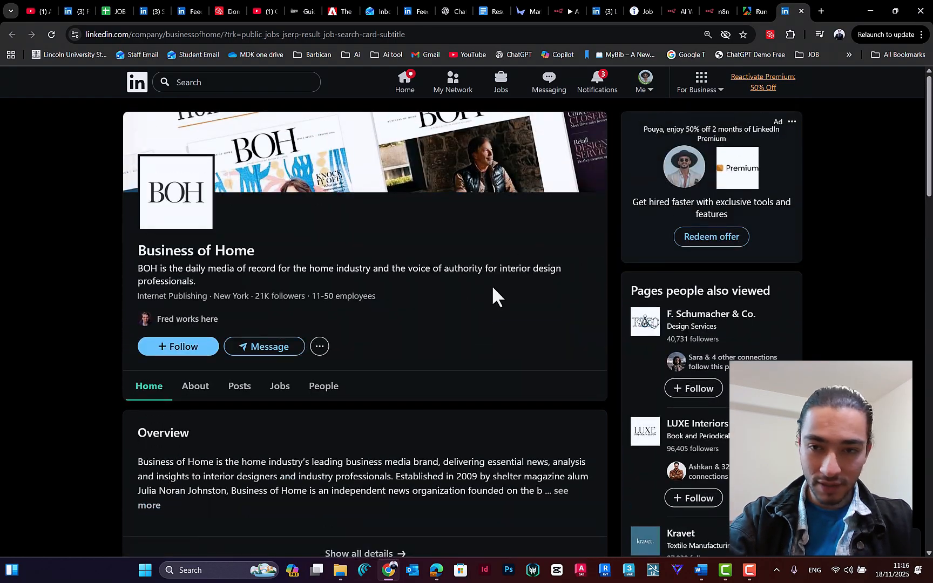
# Step: Switch back to Apify and examine the description, job poster, link, location and posting date columns of the scraped jobs
pyautogui.click(758, 10)
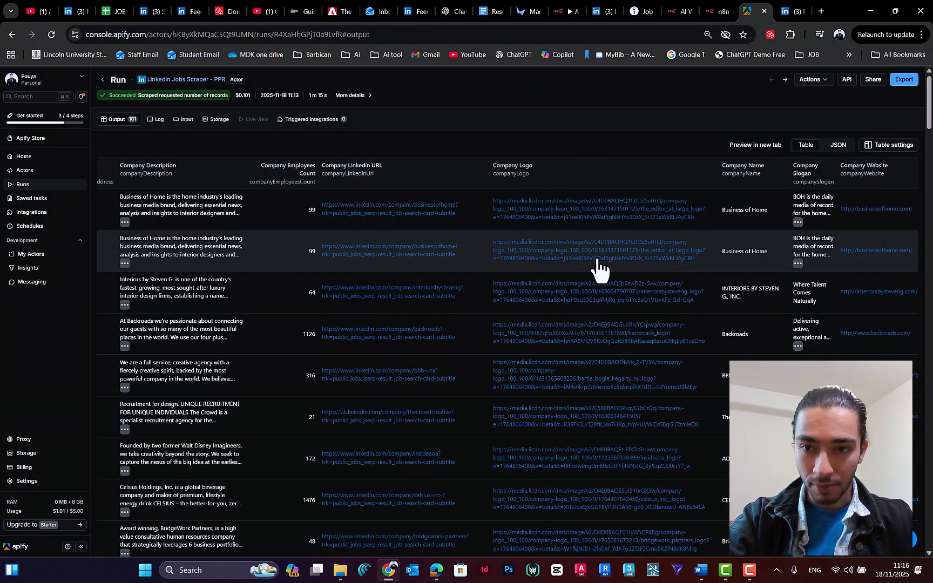
pyautogui.hscroll(10, 628, 230)
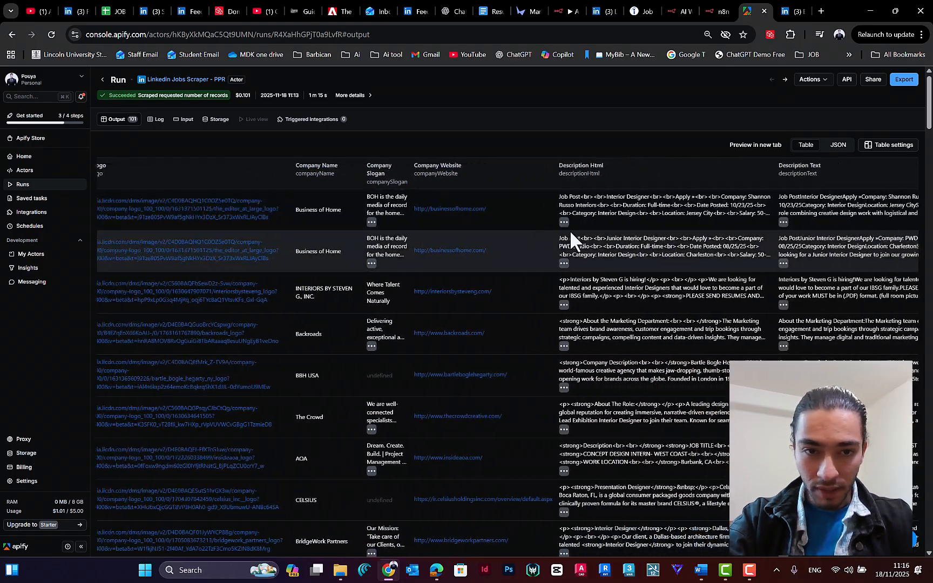
pyautogui.hscroll(8, 565, 231)
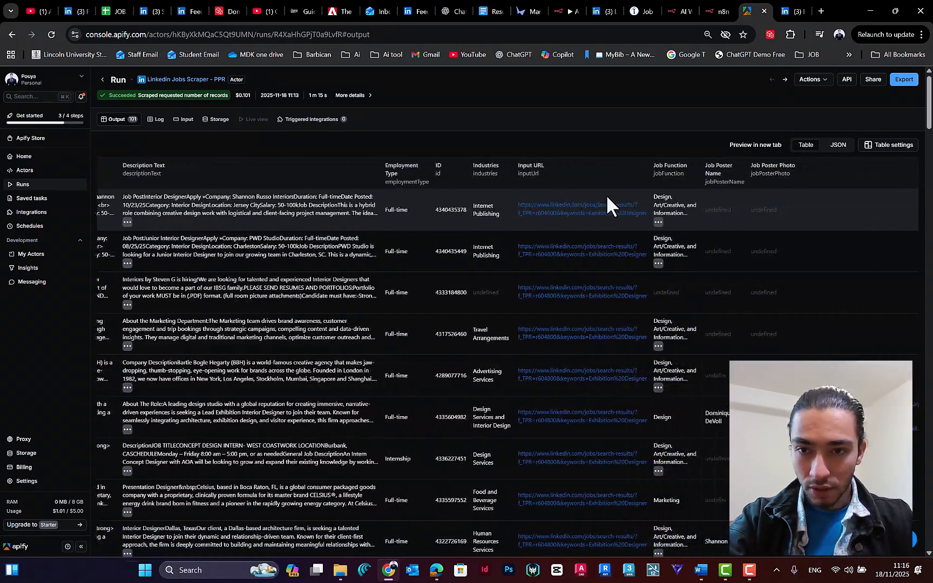
pyautogui.hscroll(10, 630, 206)
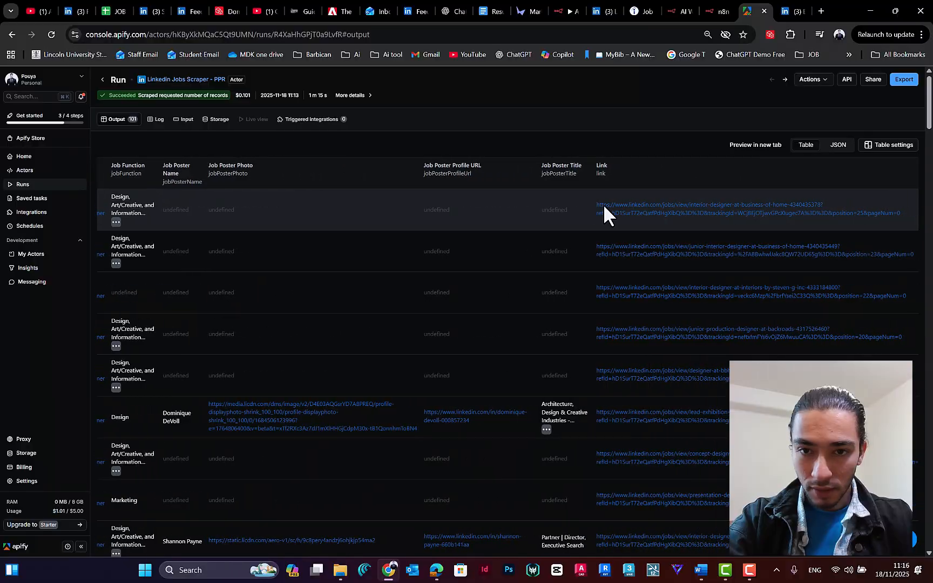
pyautogui.hscroll(5, 602, 204)
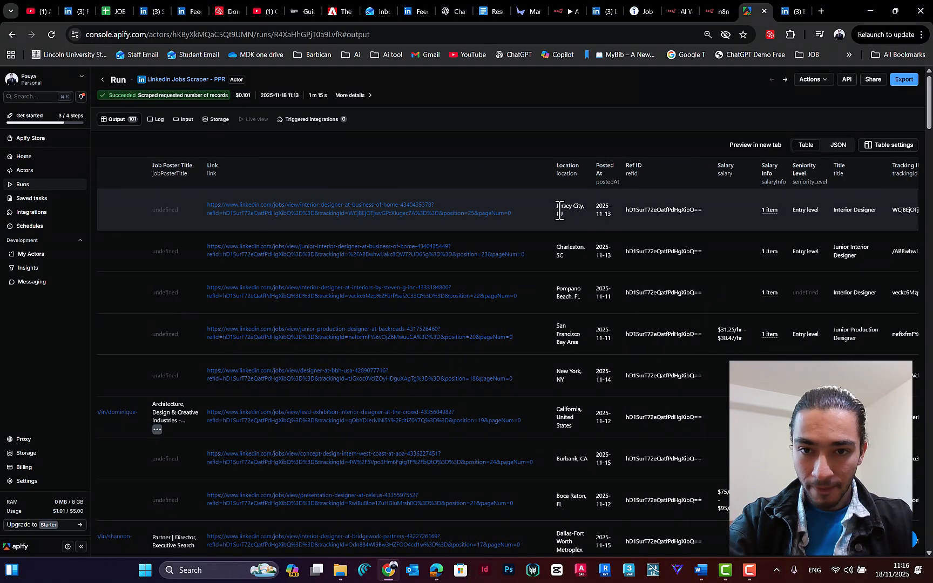
pyautogui.moveTo(558, 209); pyautogui.dragTo(585, 209)
pyautogui.scroll(-3, 571, 222)
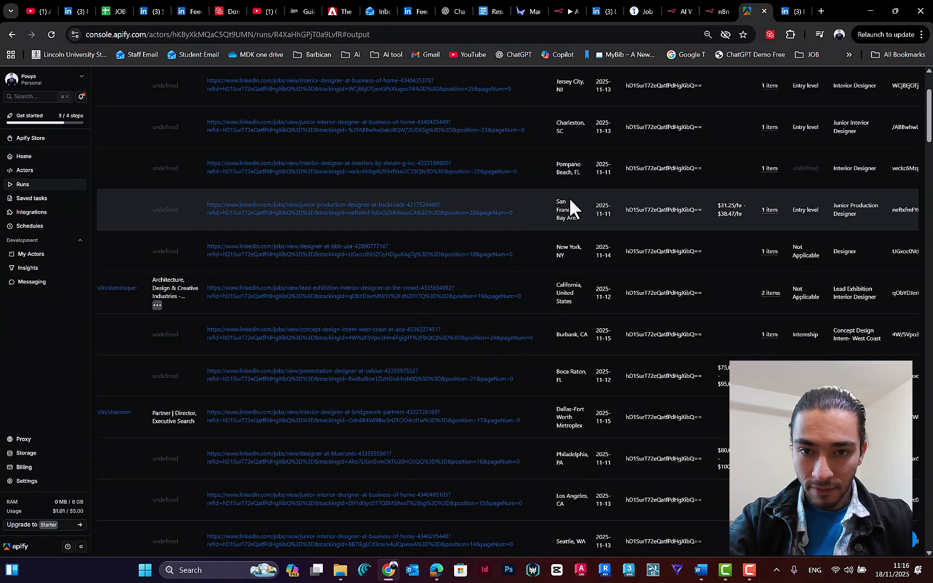
pyautogui.scroll(-2, 567, 210)
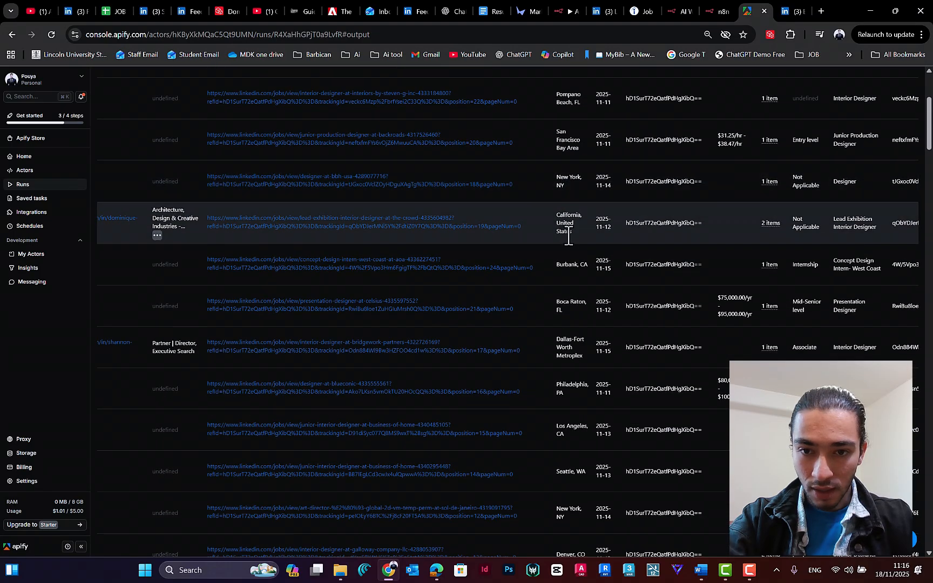
pyautogui.scroll(-2, 574, 257)
pyautogui.scroll(-1, 569, 276)
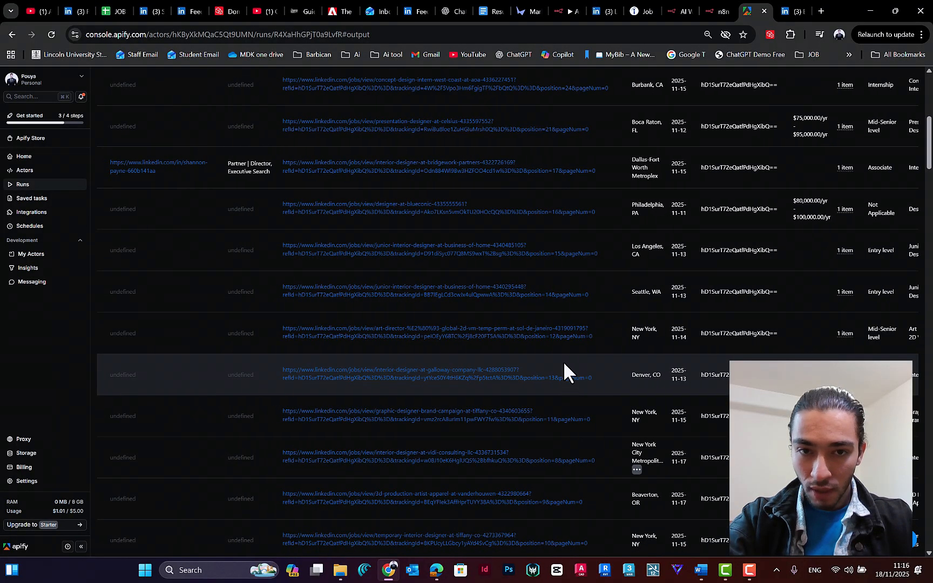
pyautogui.hscroll(10, 525, 301)
pyautogui.hscroll(-10, 525, 301)
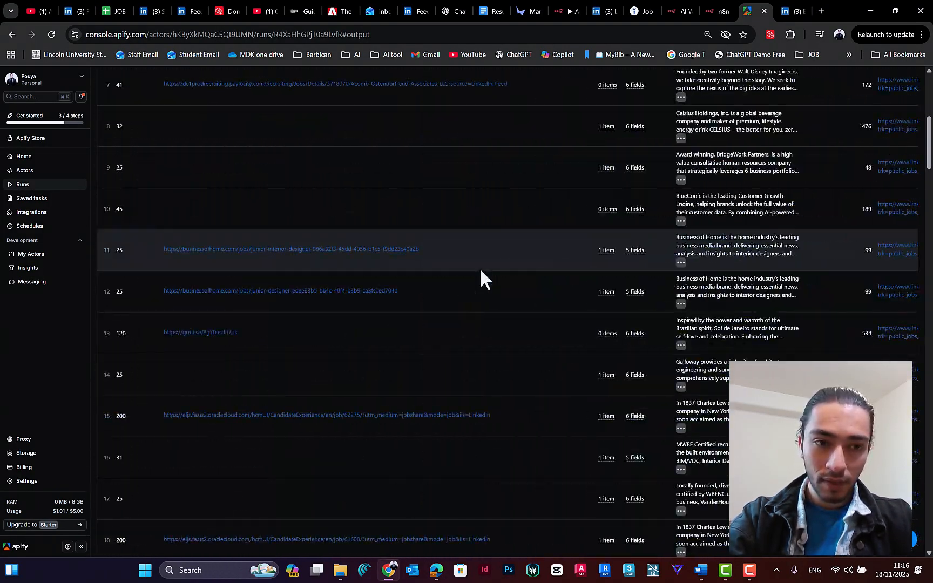
pyautogui.scroll(5, 479, 267)
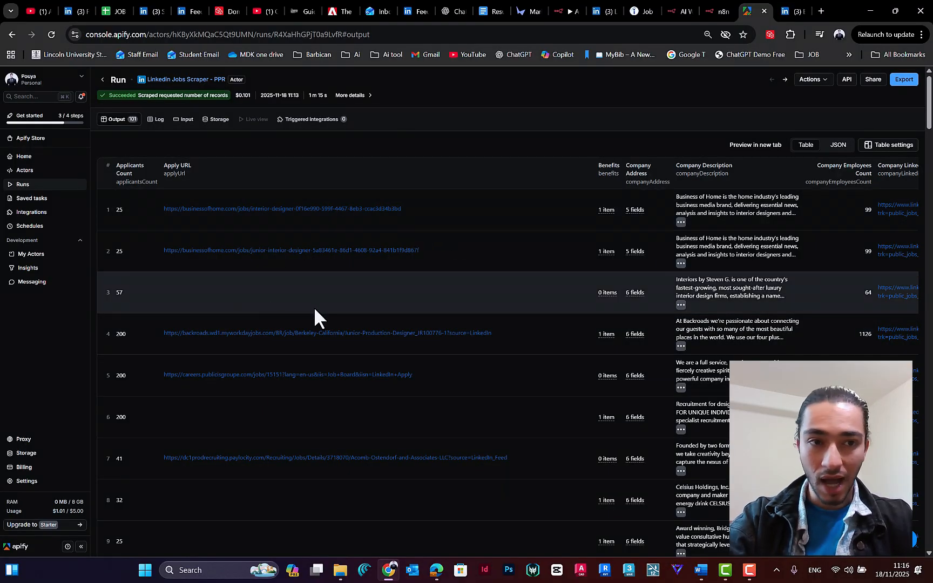
pyautogui.scroll(4, 240, 183)
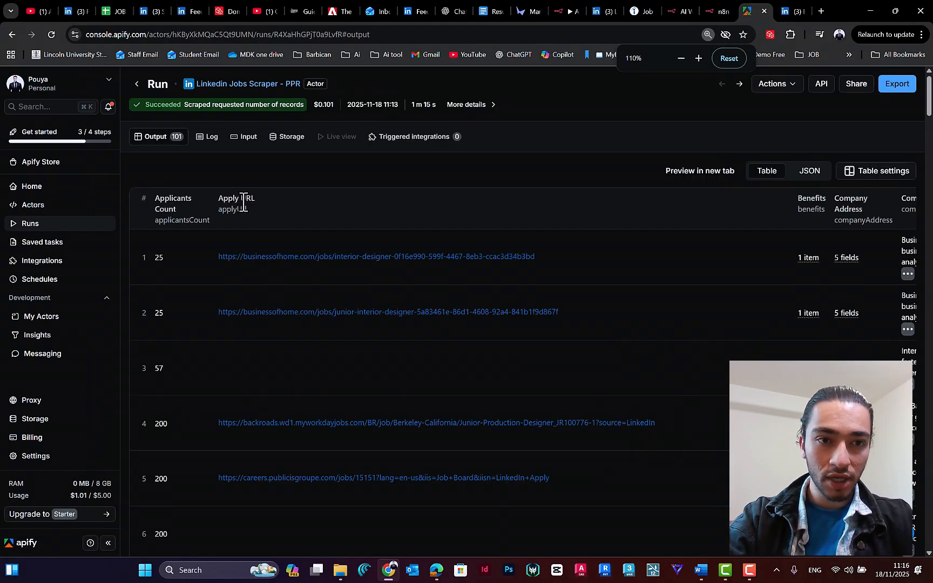
# Step: Return to the Linkedin Jobs Scraper's input page and review its search URL and run settings
pyautogui.click(154, 88)
pyautogui.moveTo(267, 115); pyautogui.dragTo(353, 115)
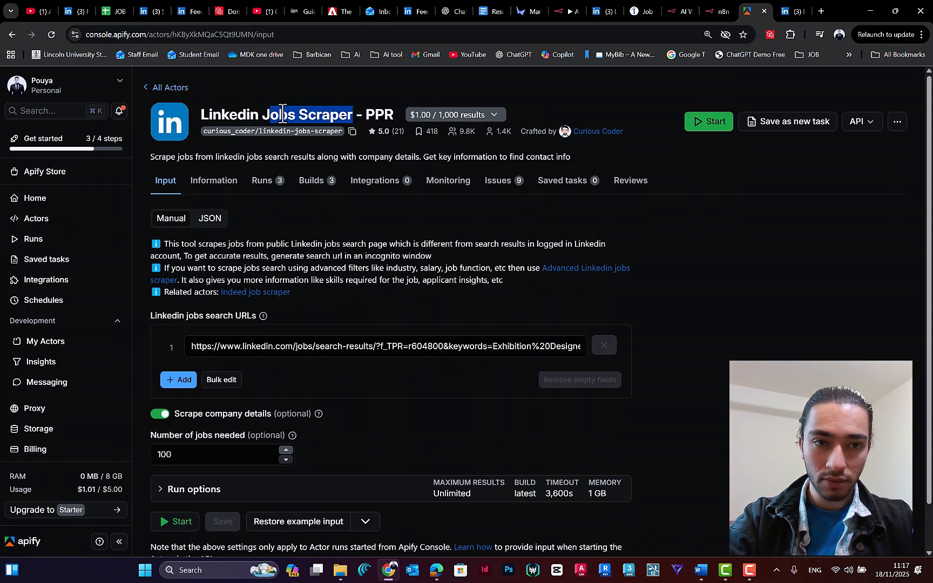
pyautogui.scroll(-1, 584, 268)
pyautogui.scroll(-2, 584, 268)
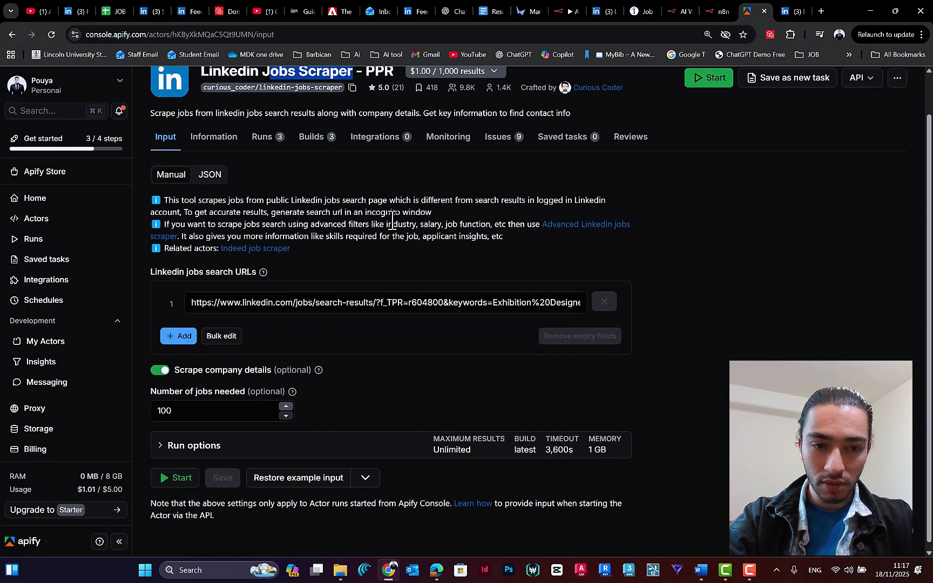
pyautogui.scroll(3, 556, 227)
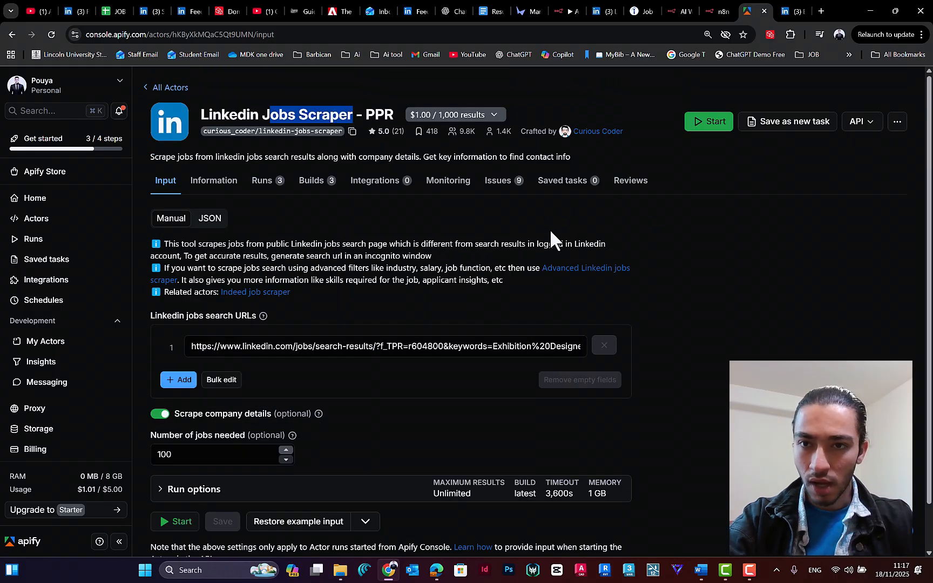
# Step: Switch to the LinkedIn Exhibition Designer job search and reapply its location filter with United Kingdom
pyautogui.click(789, 10)
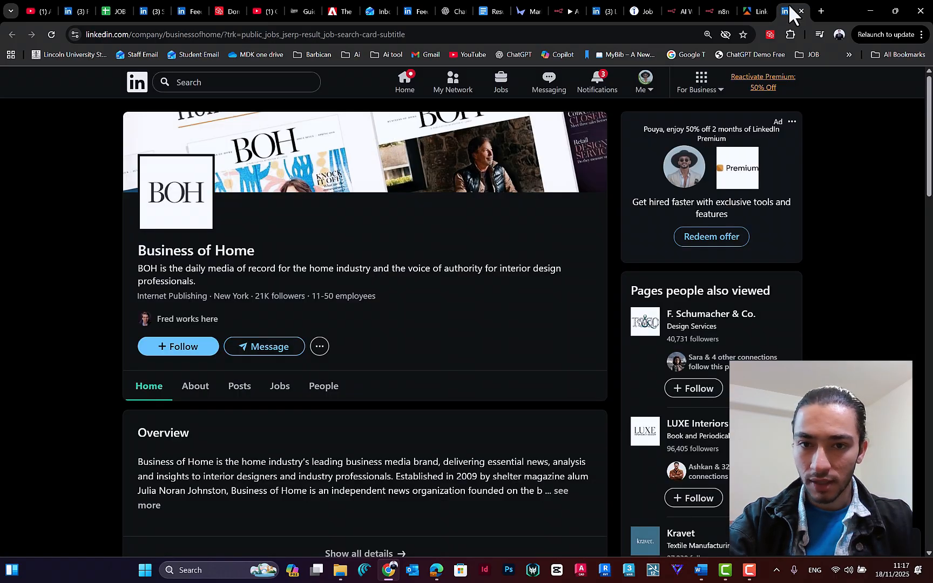
pyautogui.click(605, 16)
pyautogui.click(224, 149)
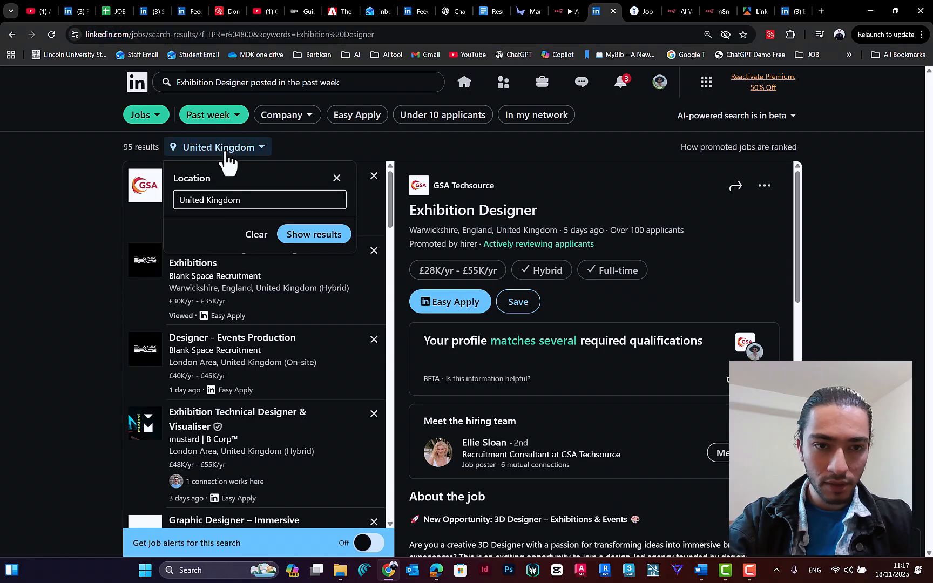
pyautogui.click(294, 236)
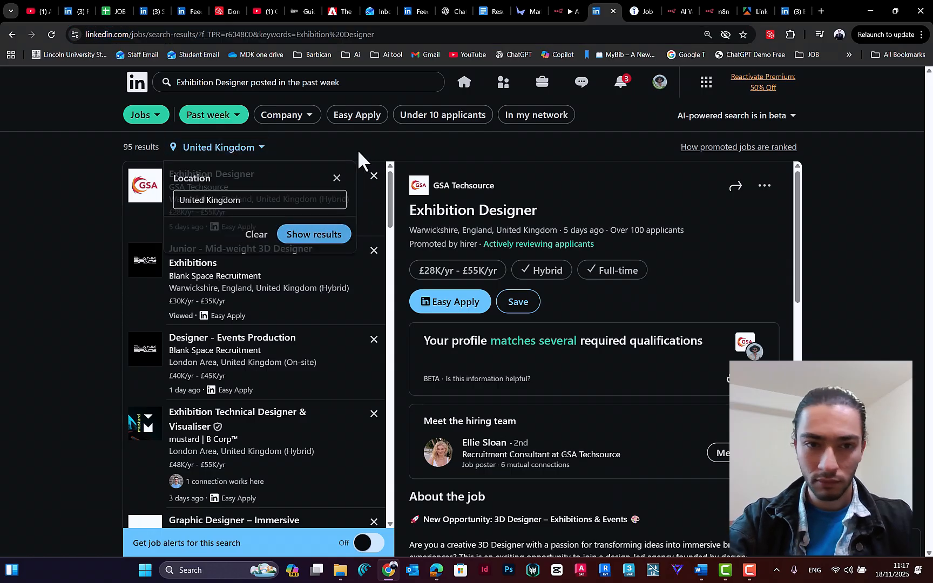
# Step: Switch back to Apify, open the bebity LinkedIn Jobs Scraper from the Actors list and review its job title and location inputs
pyautogui.click(782, 7)
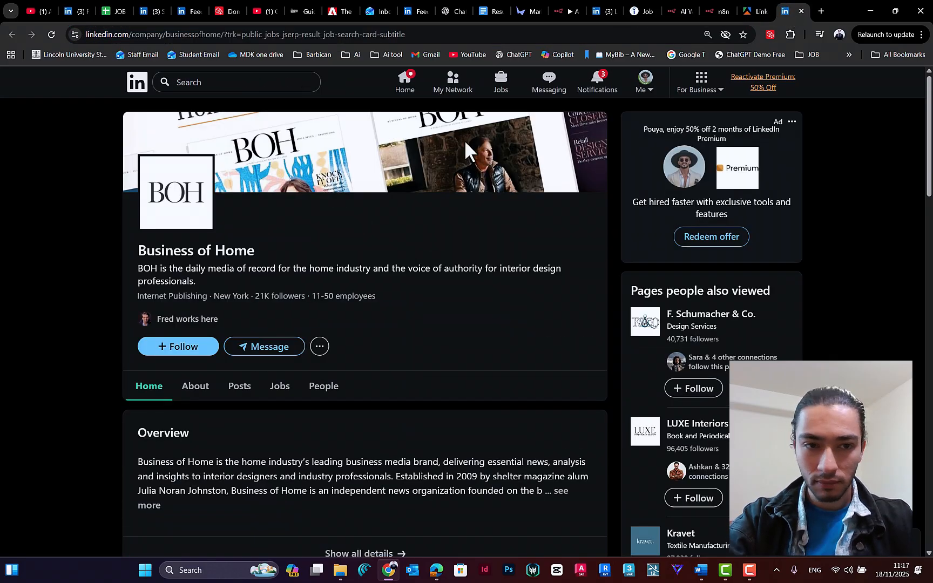
pyautogui.click(745, 10)
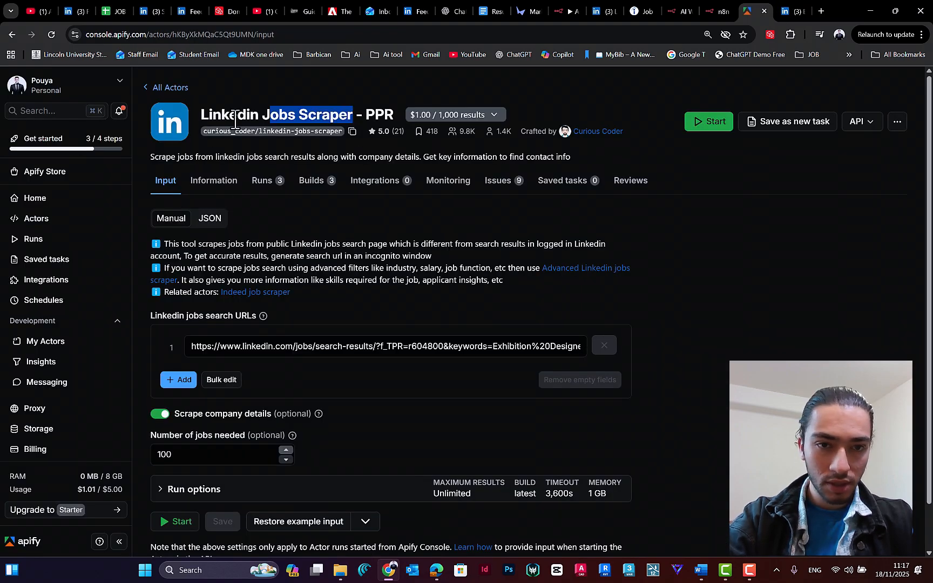
pyautogui.click(207, 119)
pyautogui.click(147, 88)
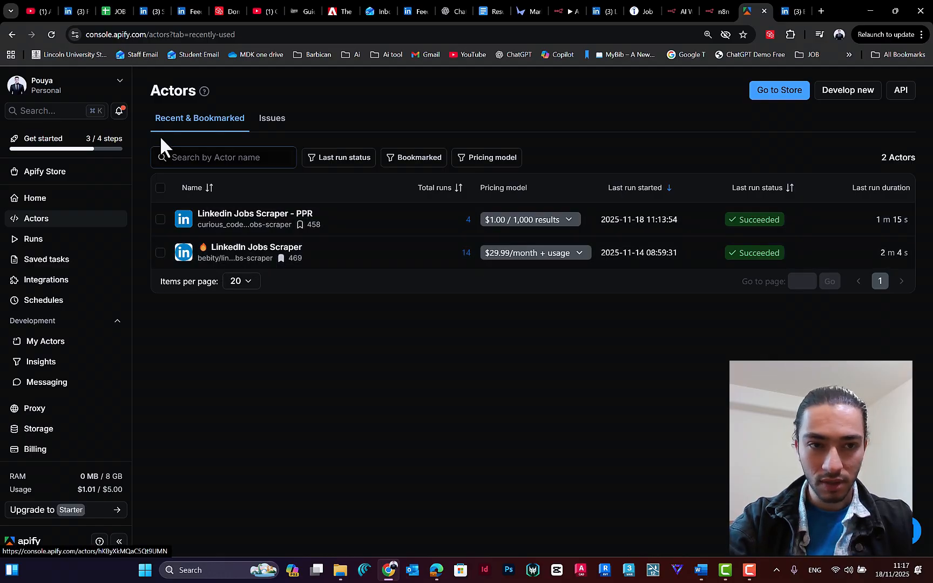
pyautogui.click(246, 259)
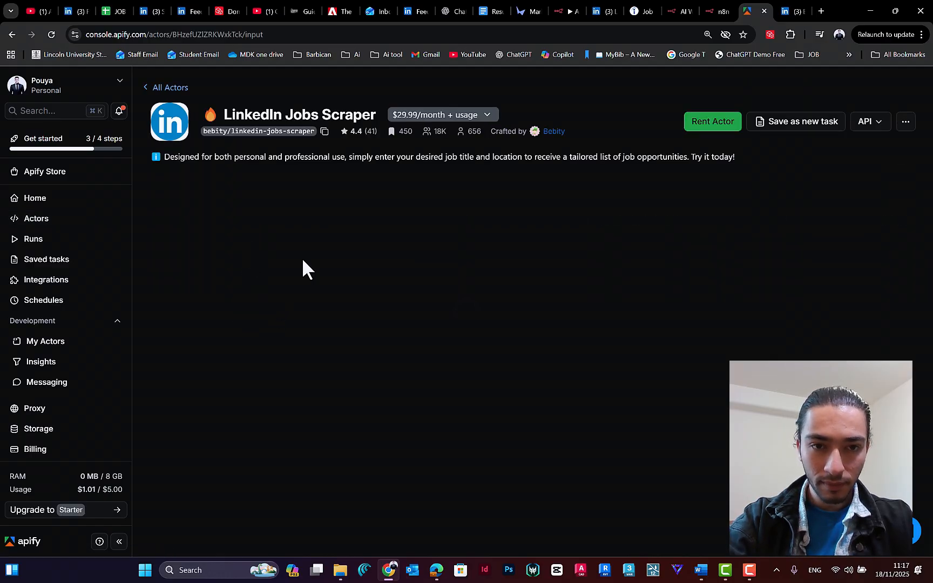
pyautogui.scroll(-2, 280, 276)
pyautogui.scroll(2, 267, 250)
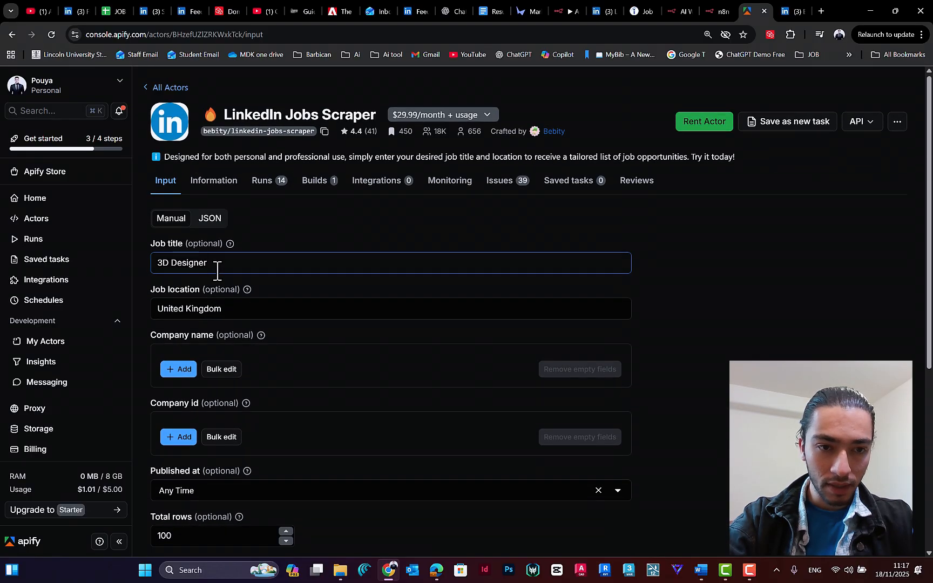
pyautogui.scroll(-1, 216, 271)
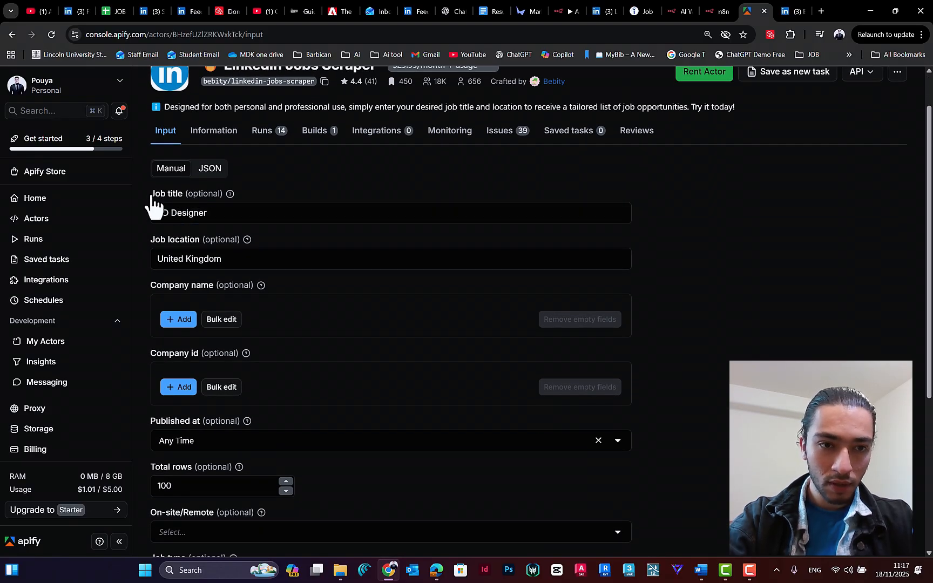
pyautogui.scroll(-1, 208, 285)
pyautogui.click(218, 225)
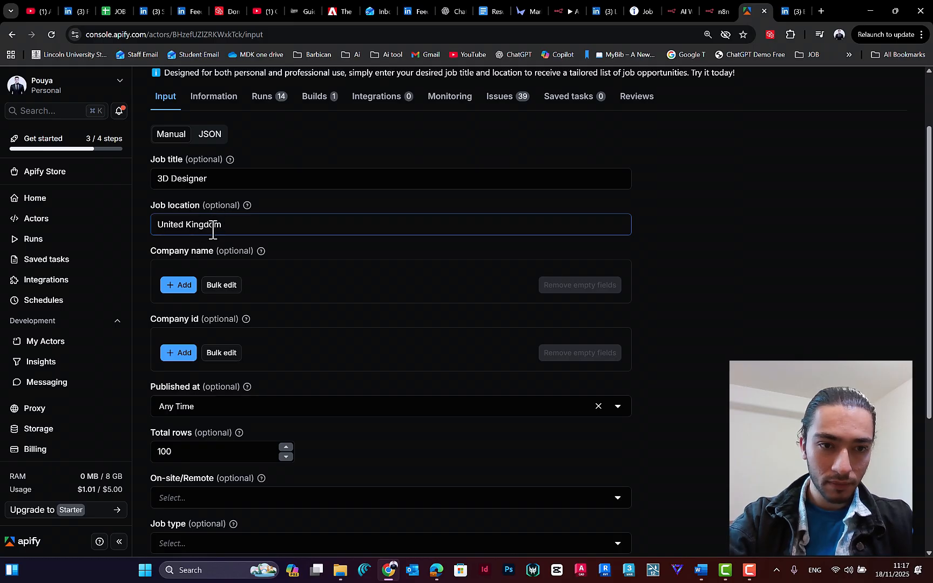
# Step: Set the scraper's total rows to 50
pyautogui.scroll(-4, 260, 285)
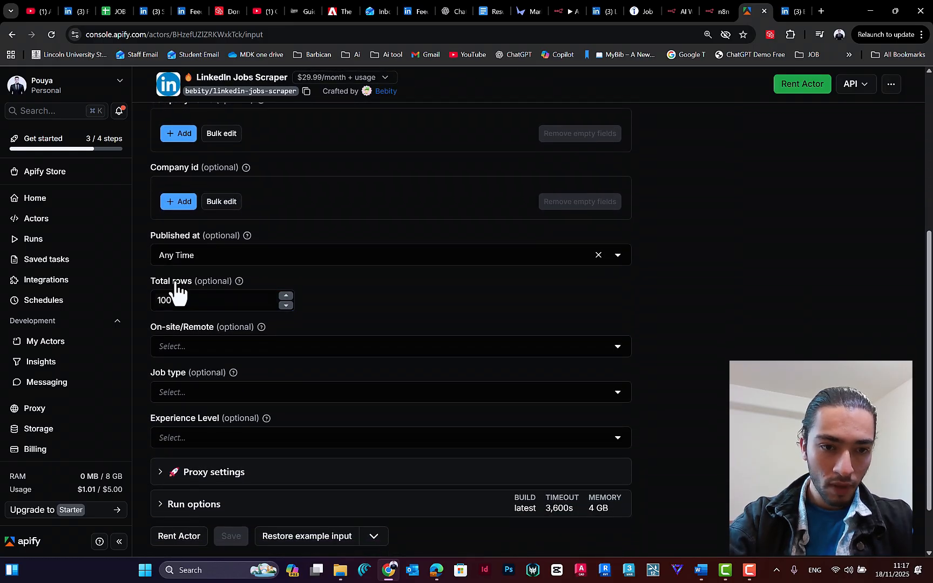
pyautogui.click(171, 298)
pyautogui.hotkey('ctrl', 'a')
pyautogui.write('5')
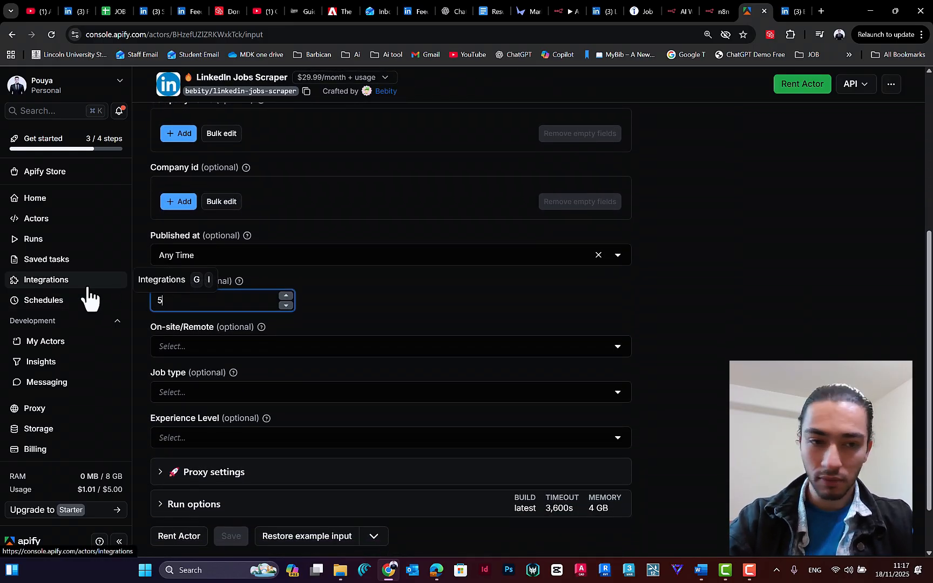
pyautogui.write('0')
pyautogui.click(348, 288)
pyautogui.scroll(-2, 348, 283)
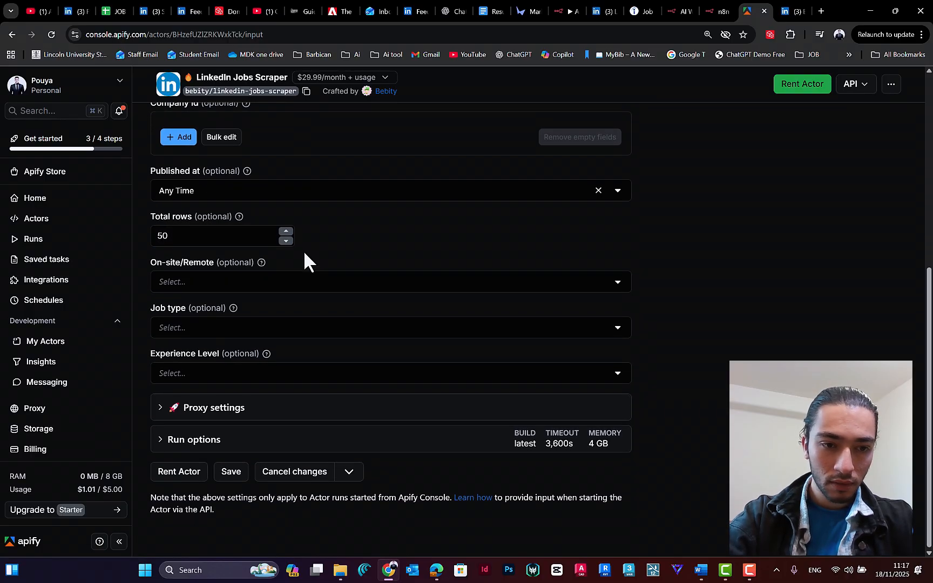
# Step: Change the scraper's job title to Exhibition Designer and save the input
pyautogui.scroll(6, 304, 250)
pyautogui.click(229, 267)
pyautogui.hotkey('ctrl', 'a')
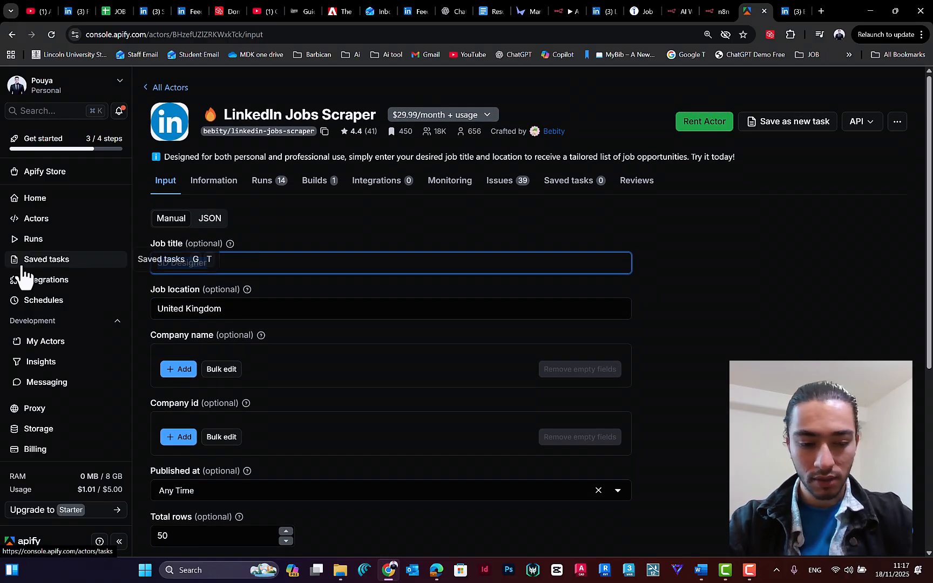
pyautogui.write('Exhibit')
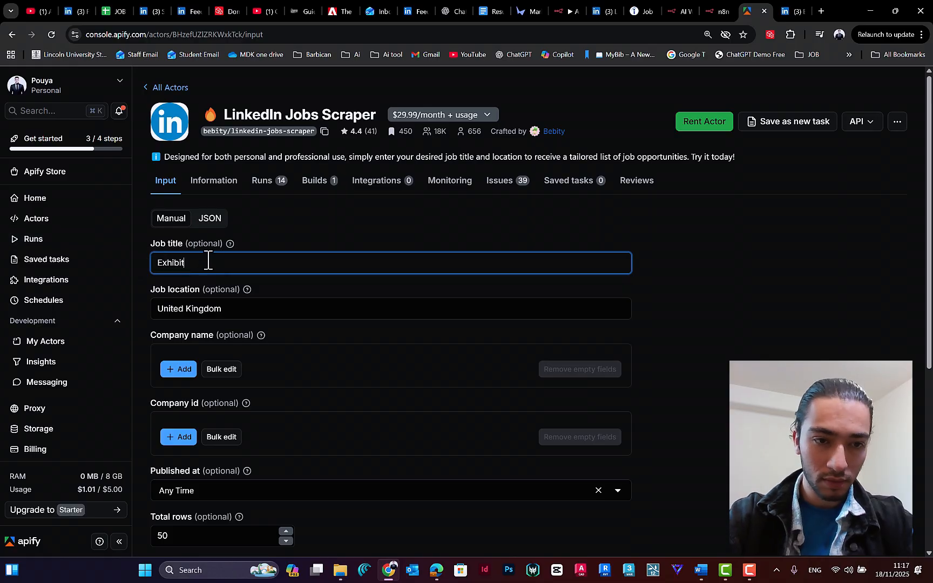
pyautogui.write('ion')
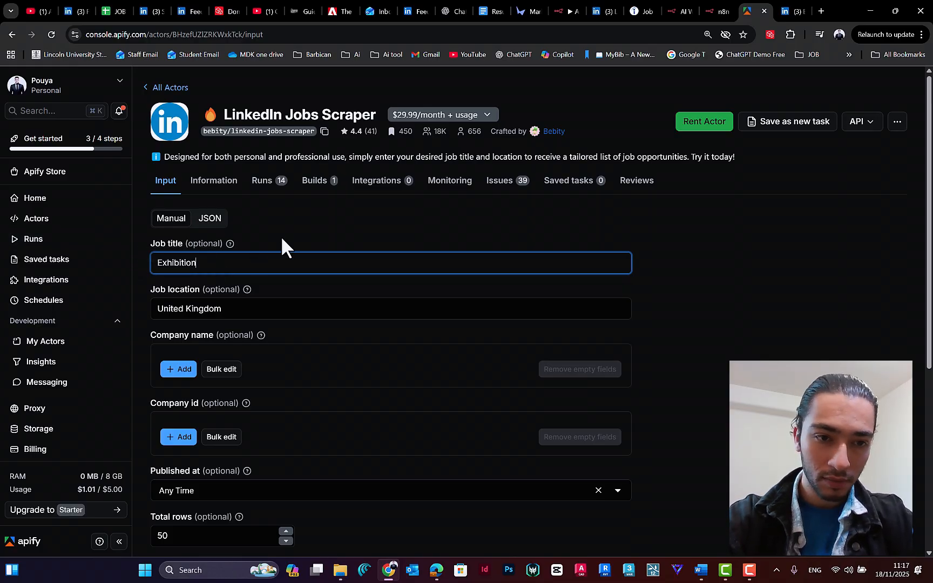
pyautogui.write(' Designer')
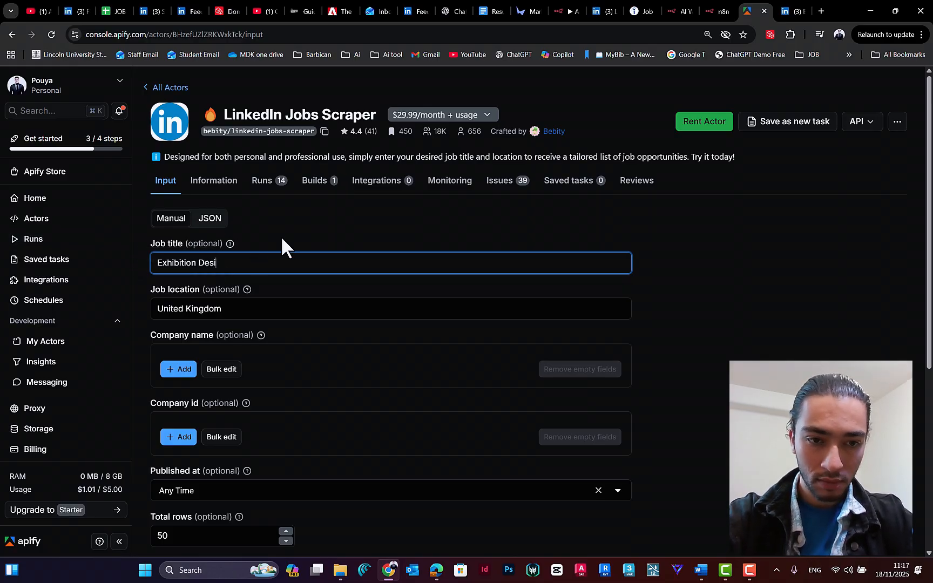
pyautogui.click(715, 280)
pyautogui.scroll(-6, 691, 285)
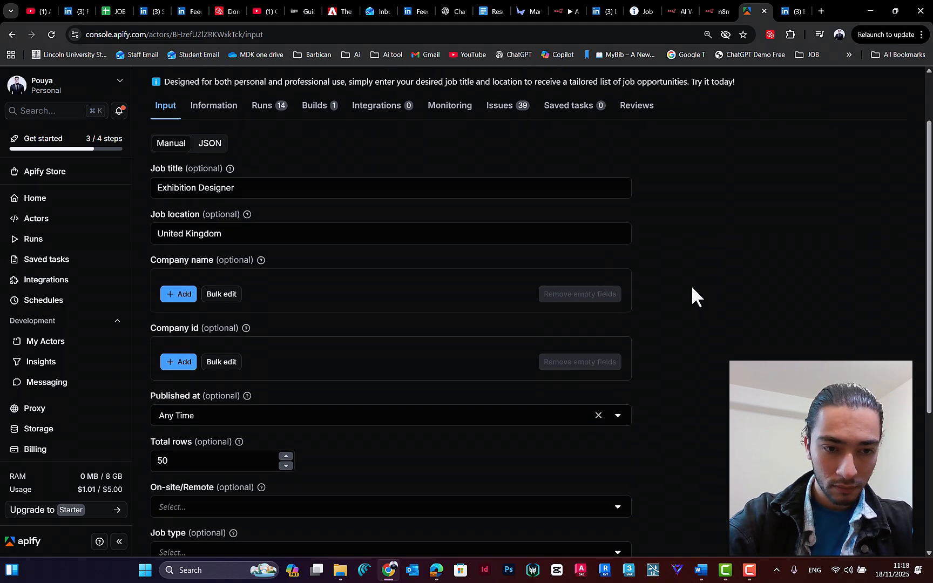
pyautogui.click(225, 474)
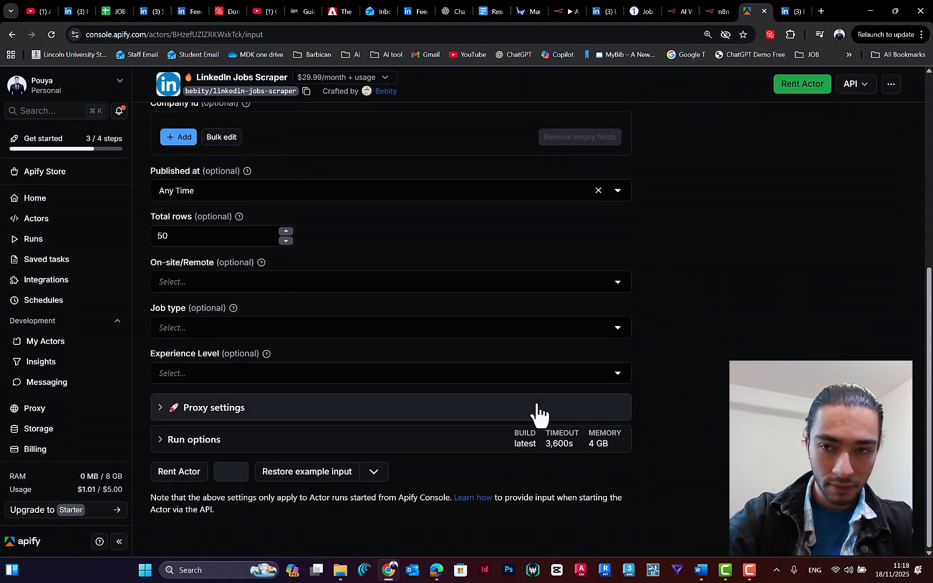
# Step: Check the rental policy and monthly price of the bebity LinkedIn Jobs Scraper, then dismiss the rental dialog
pyautogui.scroll(6, 515, 384)
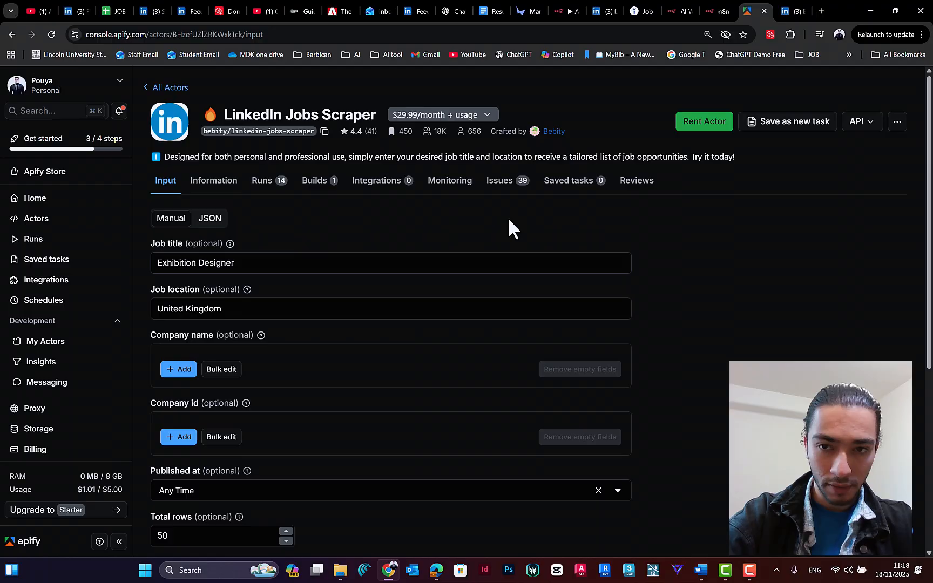
pyautogui.click(697, 129)
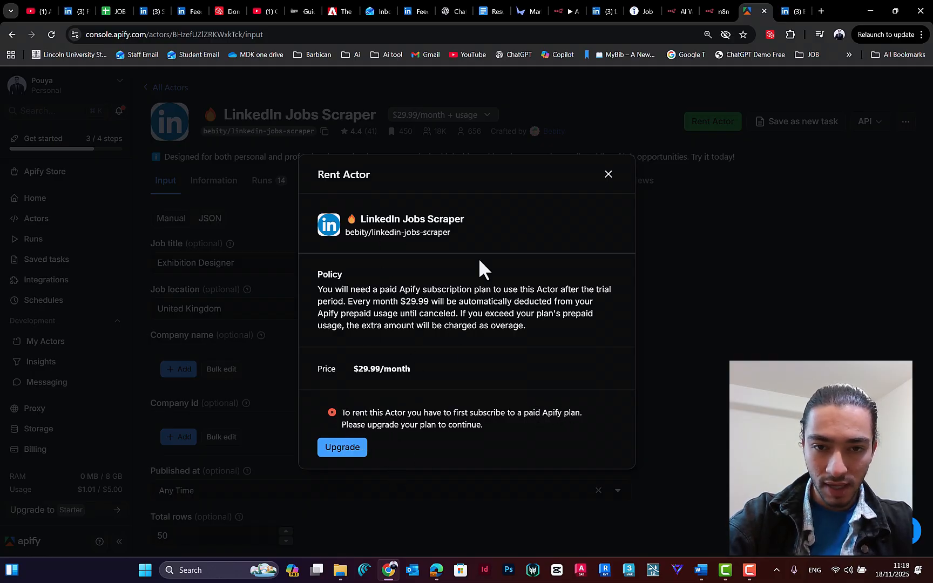
pyautogui.click(607, 175)
pyautogui.moveTo(108, 489)
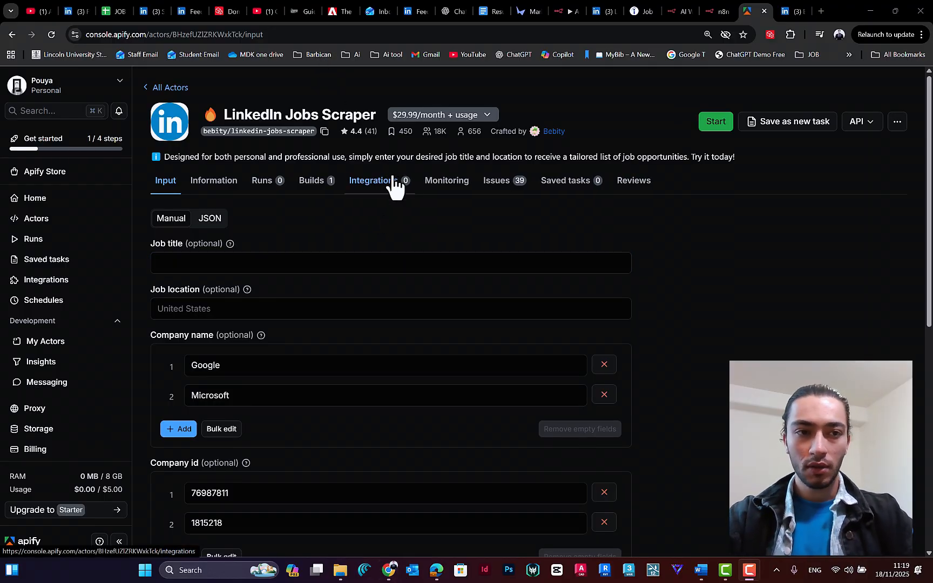
# Step: In the other Apify account's scraper input, enter Exhibition Designer as job title and United Kingdom as job location
pyautogui.click(231, 270)
pyautogui.write('Exhi')
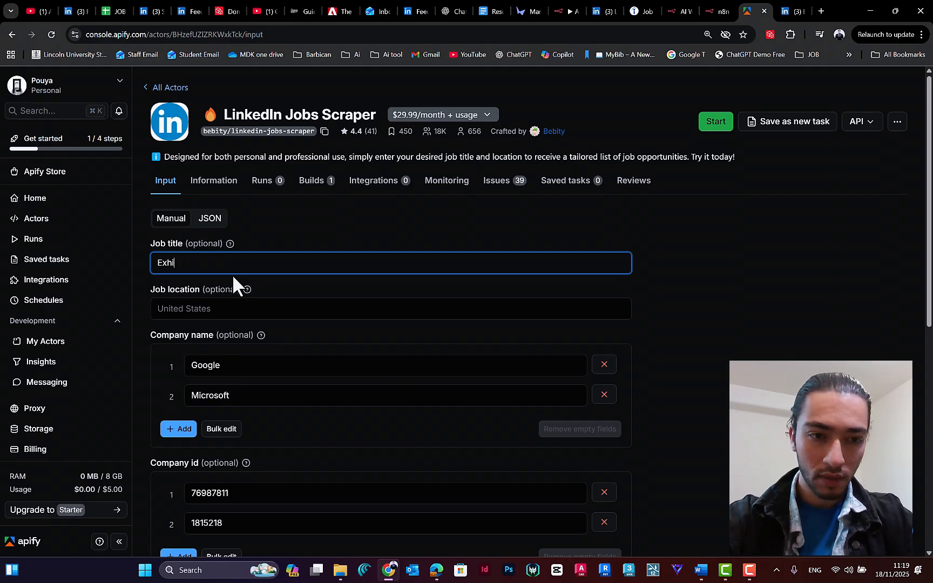
pyautogui.write('bition Desig')
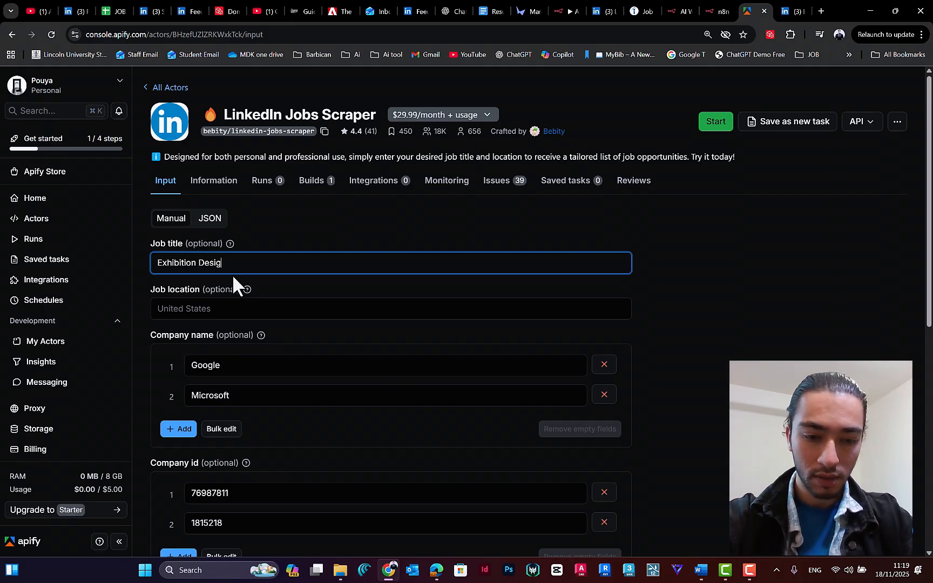
pyautogui.write('ner')
pyautogui.click(222, 311)
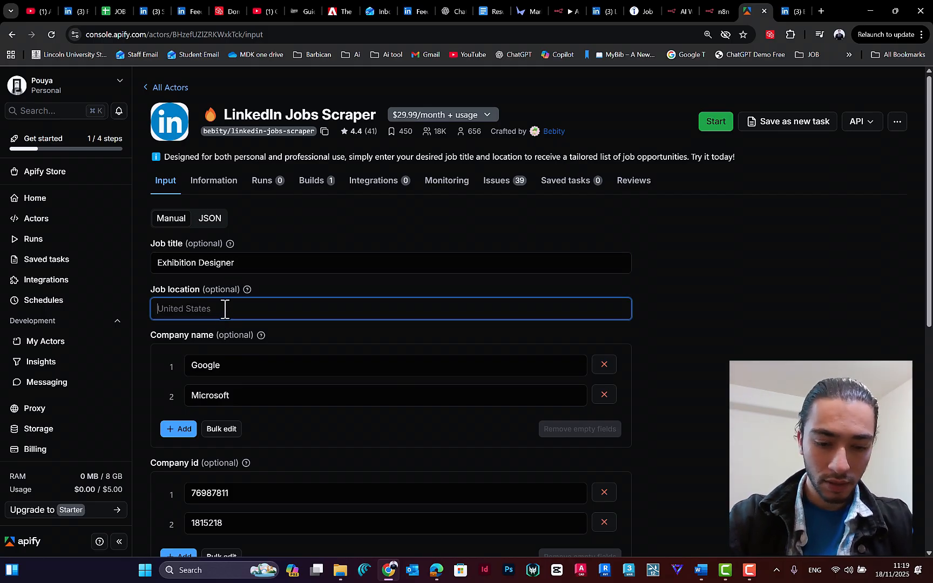
pyautogui.write('Uni')
pyautogui.click(262, 331)
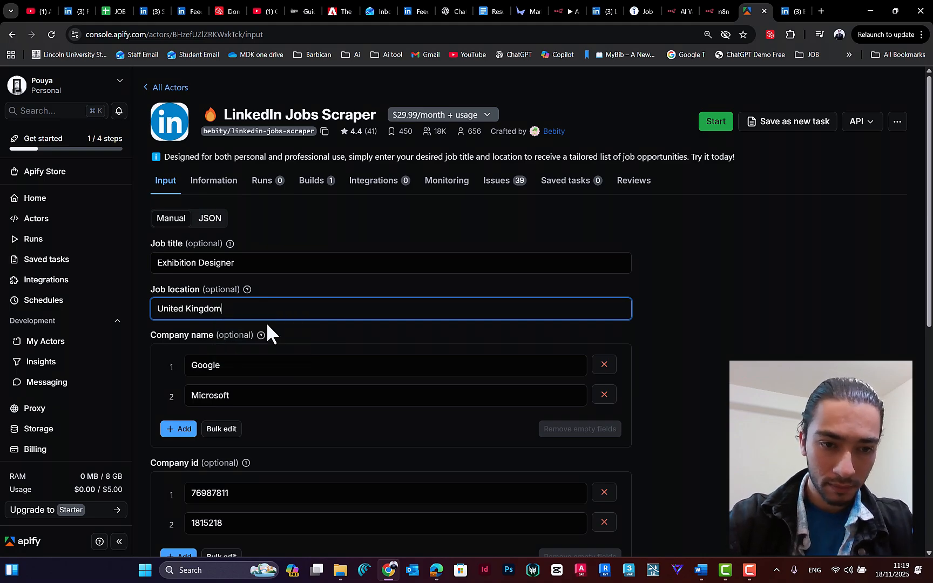
# Step: Remove the Google and Microsoft company names and both sample company IDs from the scraper input
pyautogui.scroll(-1, 324, 317)
pyautogui.scroll(-1, 187, 260)
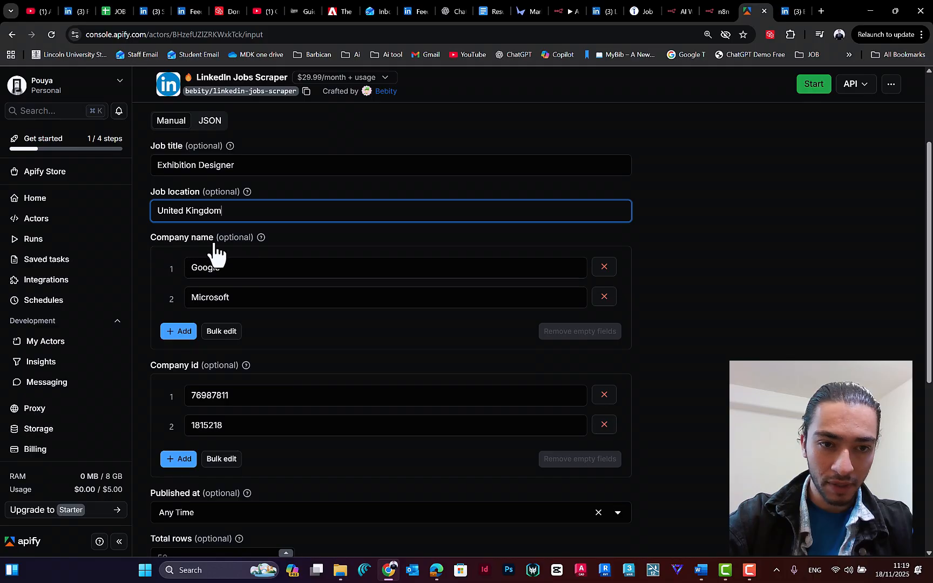
pyautogui.click(607, 271)
pyautogui.click(609, 274)
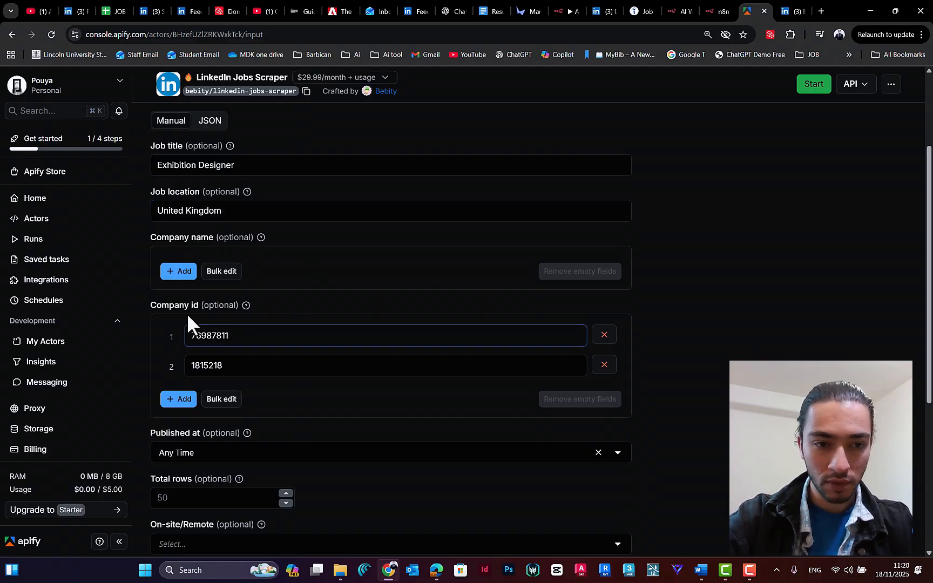
pyautogui.scroll(-1, 160, 267)
pyautogui.click(604, 286)
pyautogui.click(604, 286)
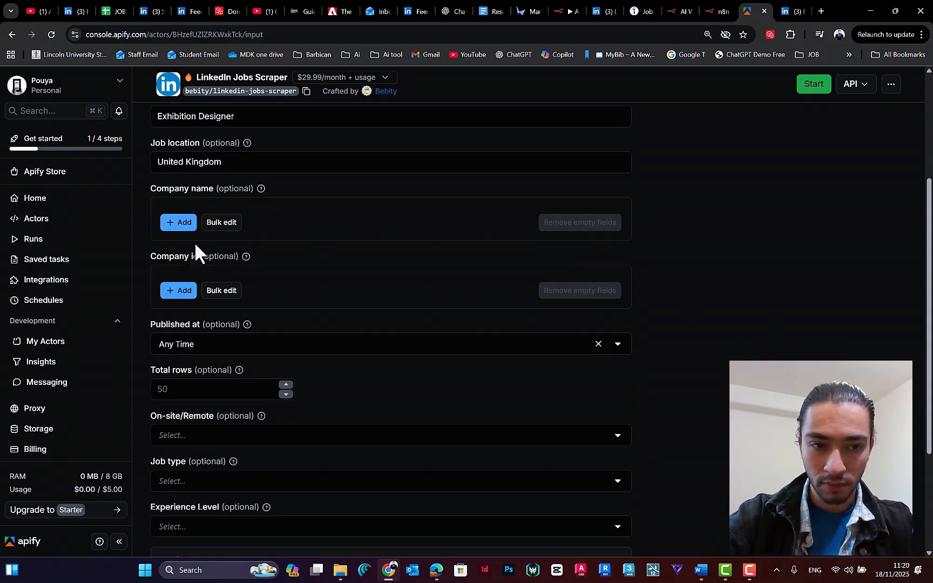
# Step: Set the total rows to scrape to 50 in this account's scraper input
pyautogui.scroll(-2, 348, 337)
pyautogui.click(194, 306)
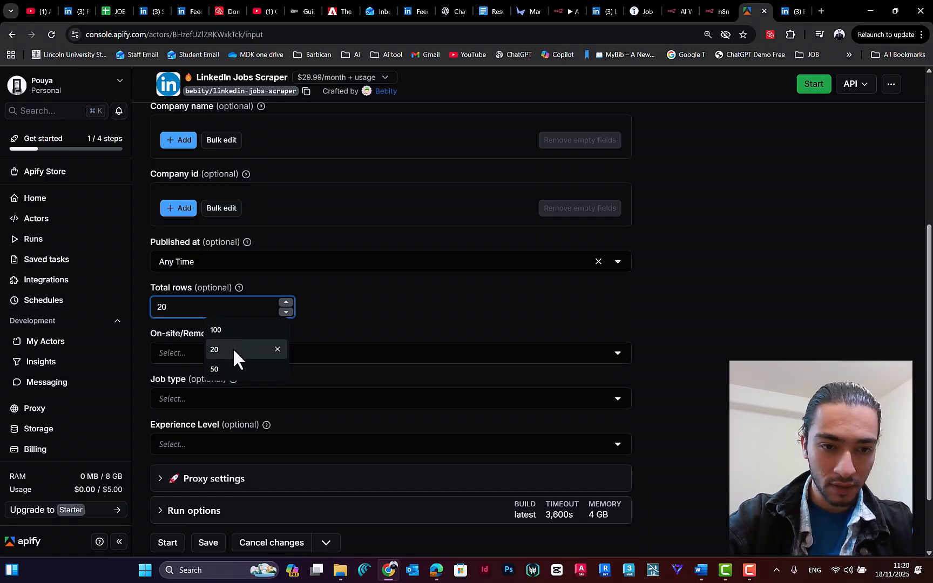
pyautogui.click(216, 369)
pyautogui.scroll(-1, 210, 335)
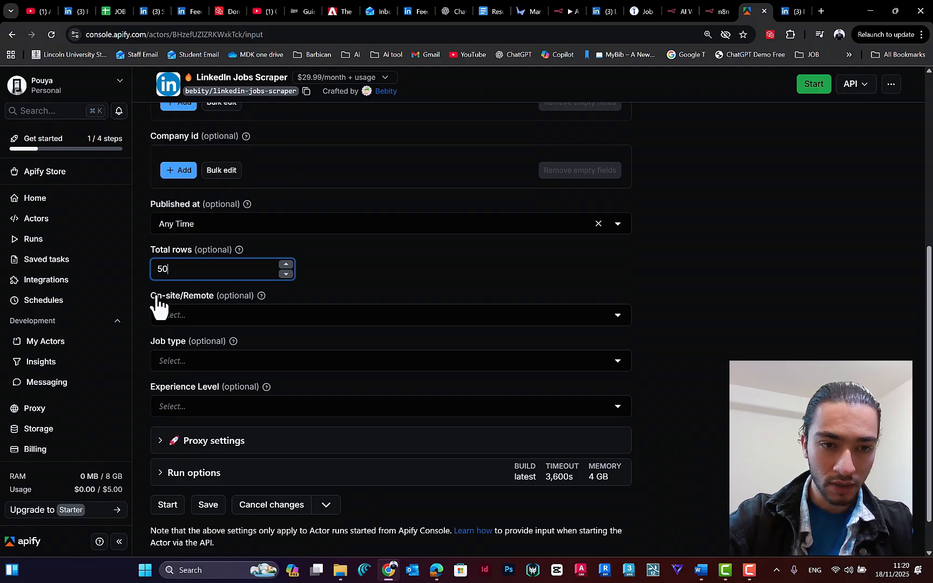
# Step: Review the available On-site/Remote, Job type and Experience Level options, leaving all three filters unselected
pyautogui.click(189, 311)
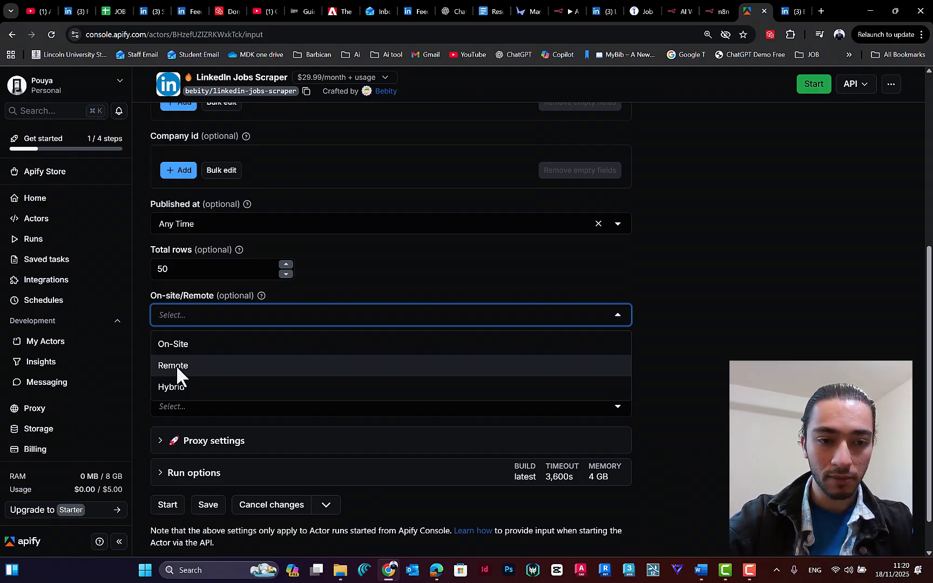
pyautogui.click(201, 313)
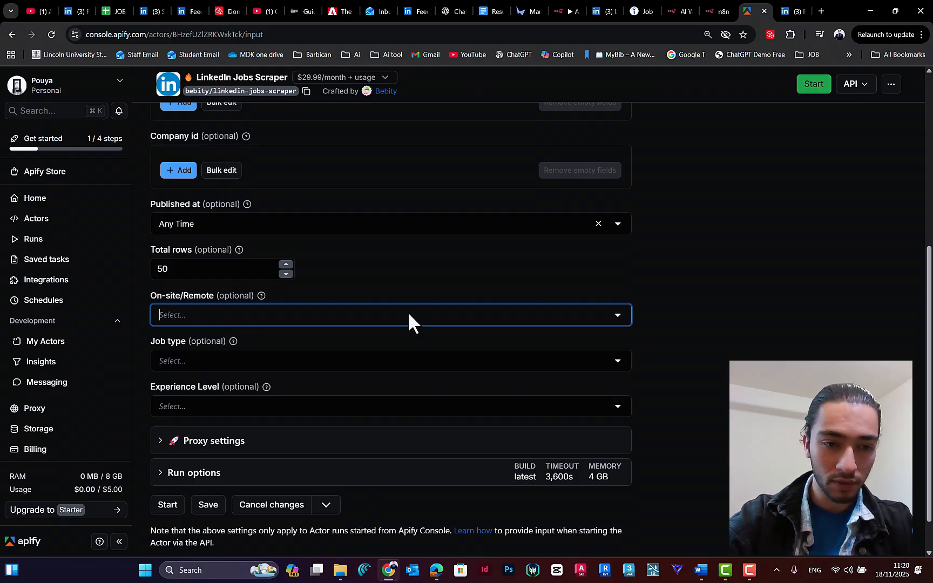
pyautogui.scroll(3, 415, 251)
pyautogui.scroll(-4, 378, 264)
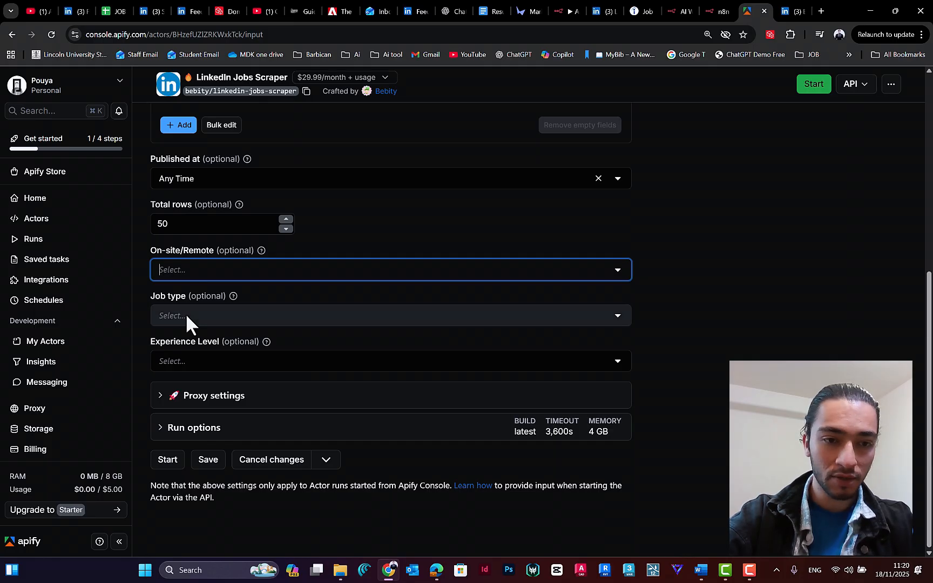
pyautogui.click(185, 314)
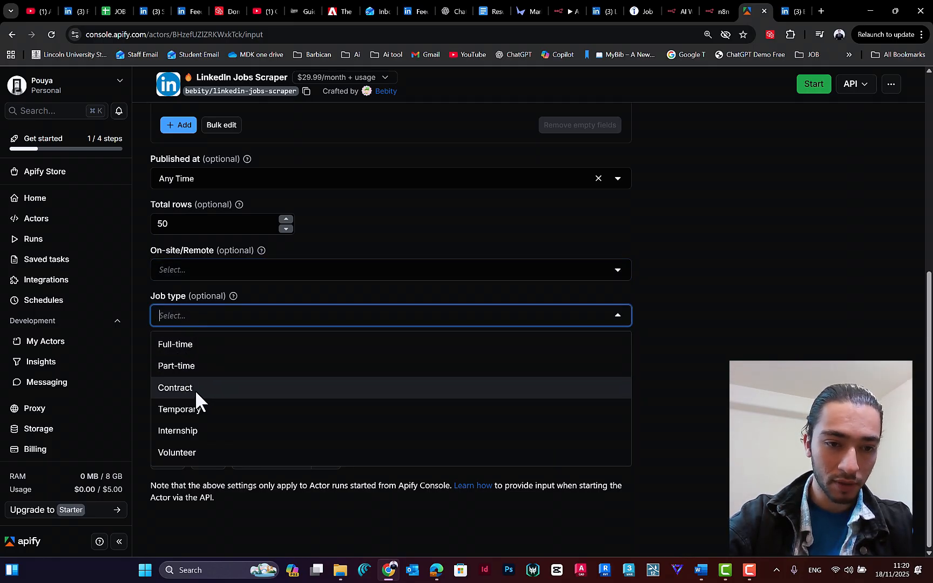
pyautogui.click(197, 327)
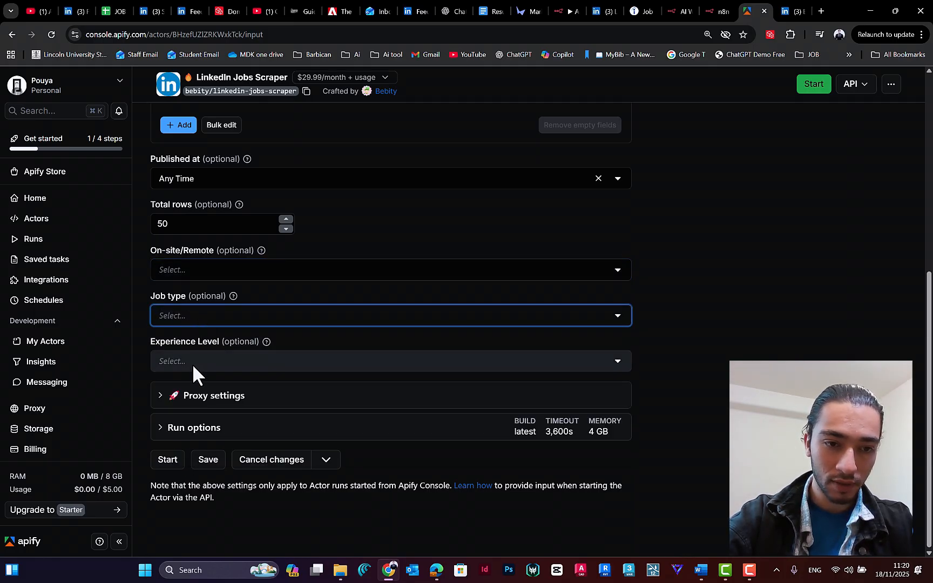
pyautogui.click(185, 361)
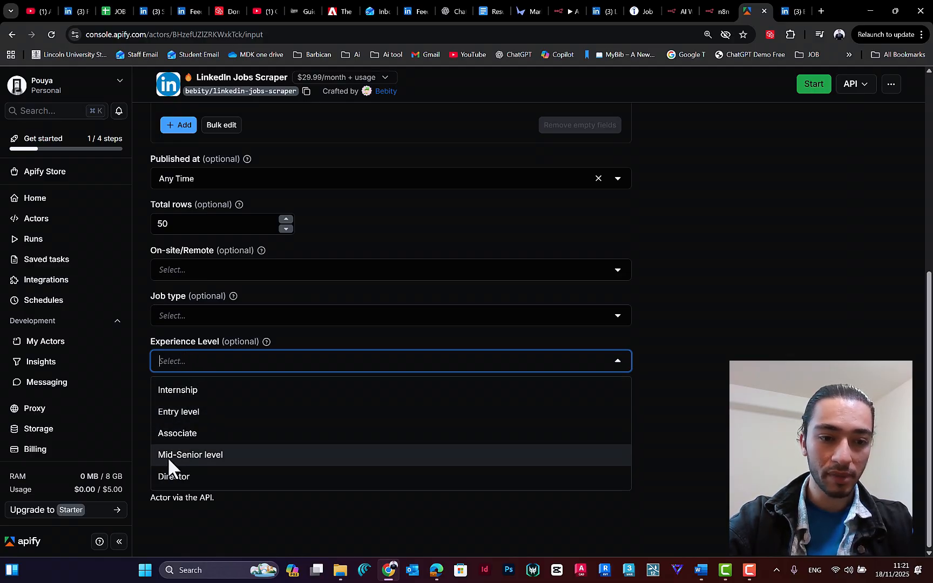
pyautogui.click(194, 362)
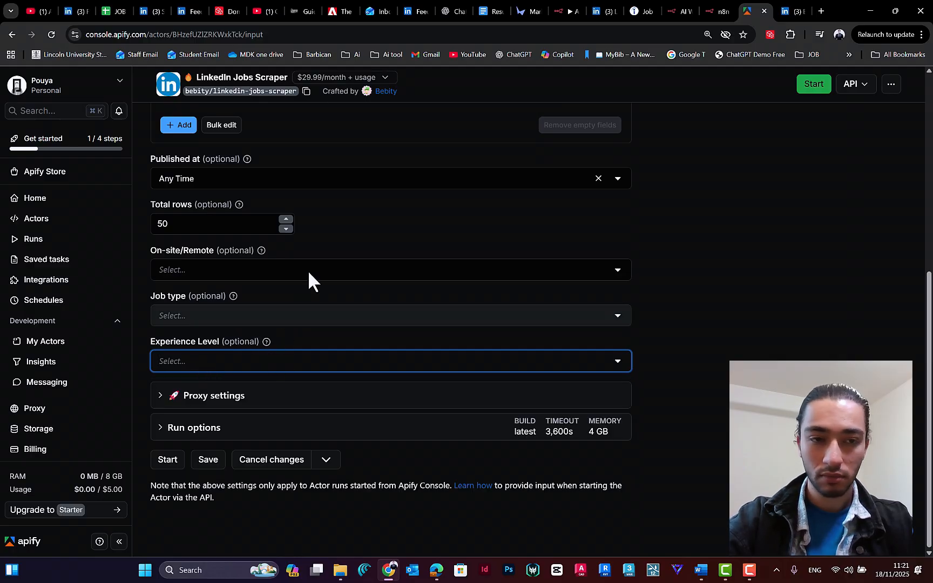
# Step: Check the completed job search input from job title to experience level and save the scraper's input configuration
pyautogui.scroll(6, 335, 259)
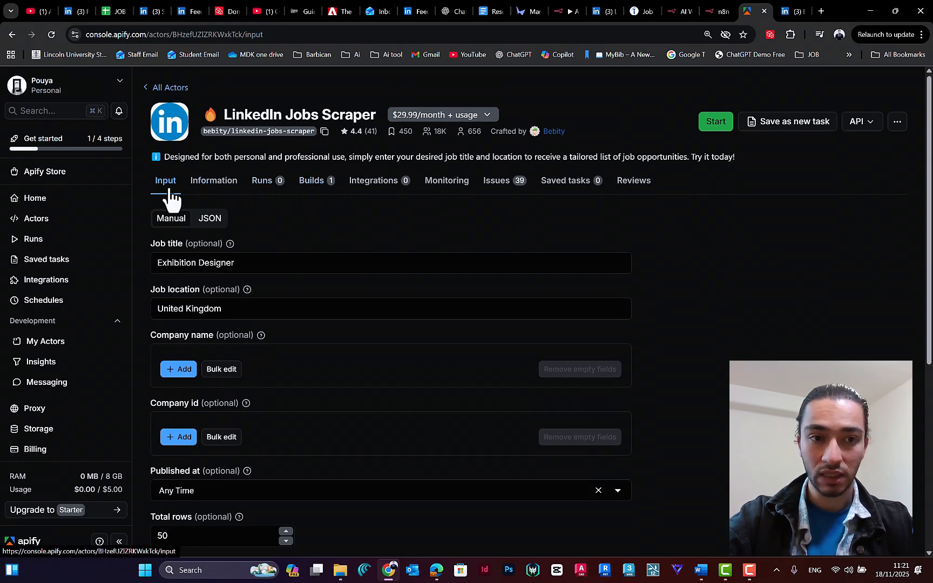
pyautogui.scroll(-1, 306, 235)
pyautogui.scroll(-2, 246, 209)
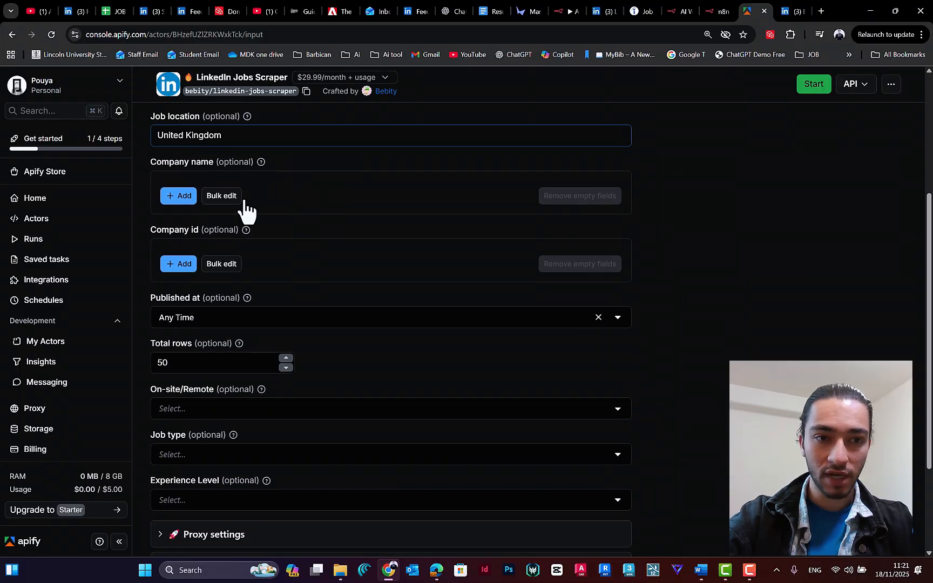
pyautogui.scroll(3, 234, 242)
pyautogui.scroll(-4, 243, 183)
pyautogui.scroll(-1, 503, 231)
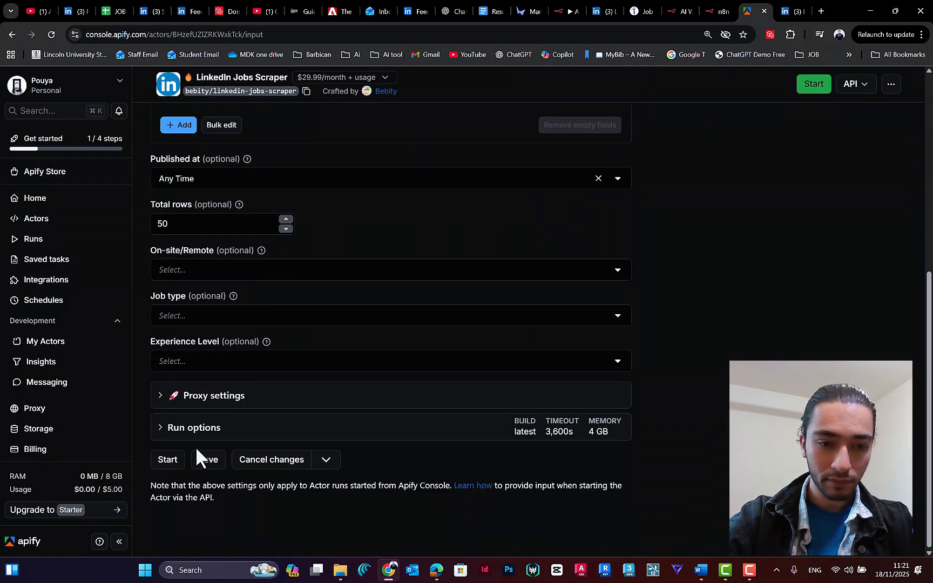
pyautogui.click(210, 464)
# Step: Rent the LinkedIn Jobs Scraper Actor with its 3-day free trial after reading the subscription terms
pyautogui.scroll(5, 540, 270)
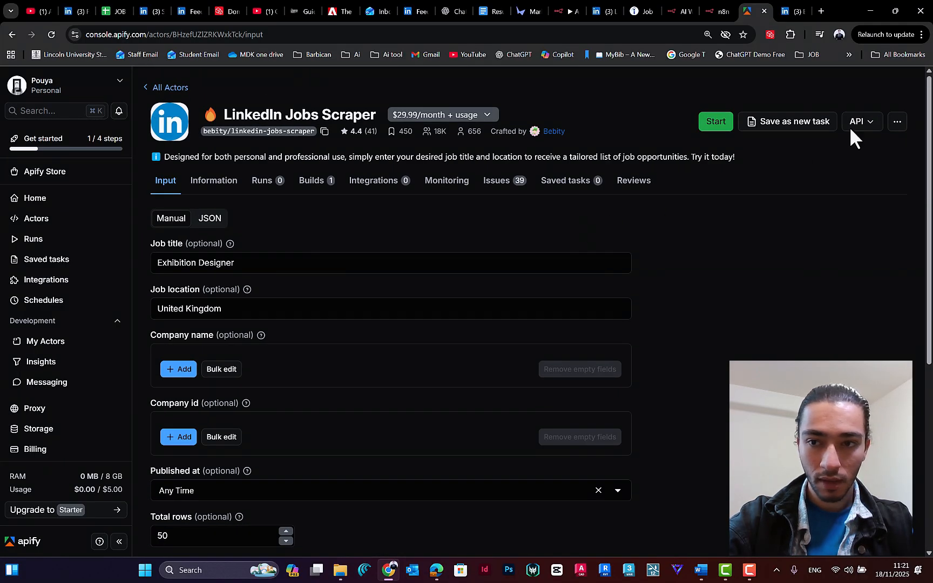
pyautogui.click(719, 126)
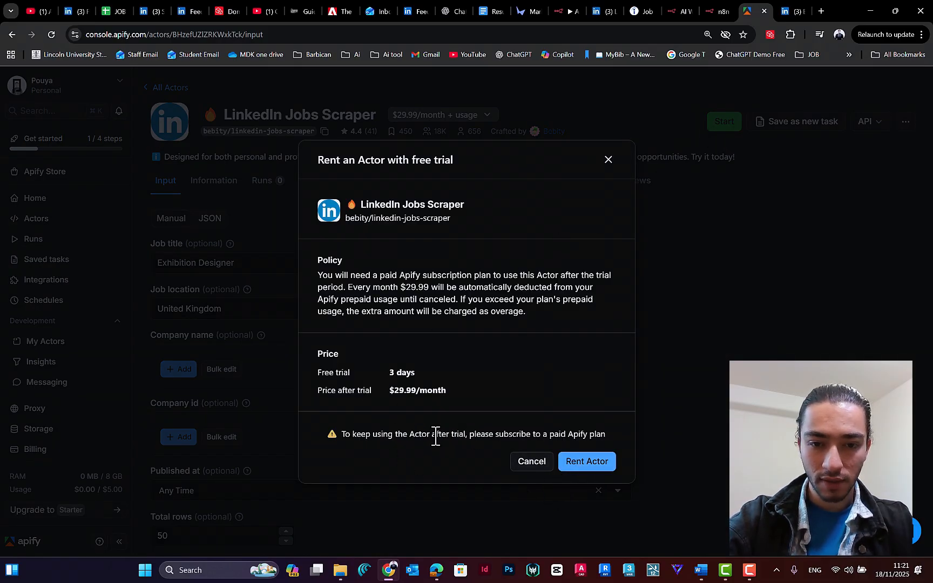
pyautogui.moveTo(432, 435); pyautogui.dragTo(461, 437)
pyautogui.click(479, 437)
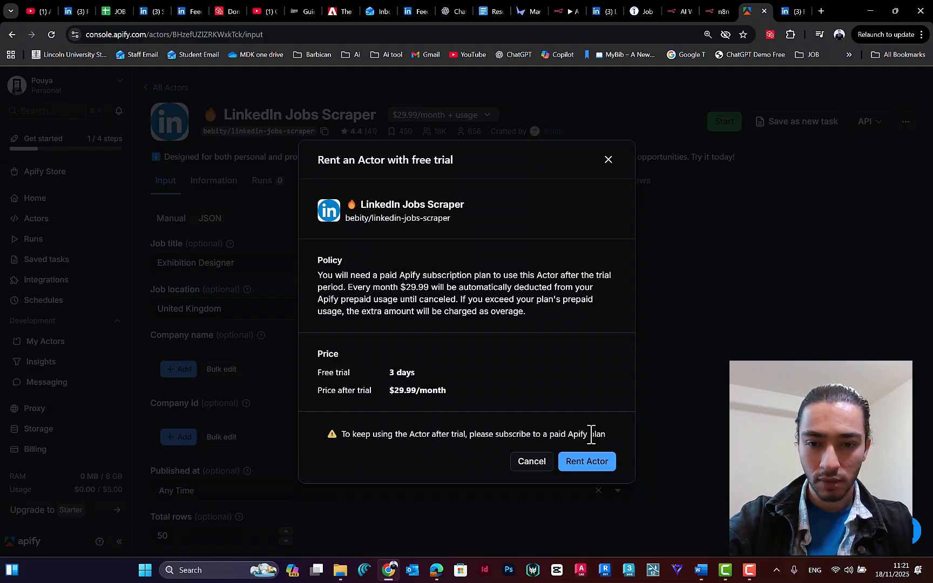
pyautogui.click(594, 463)
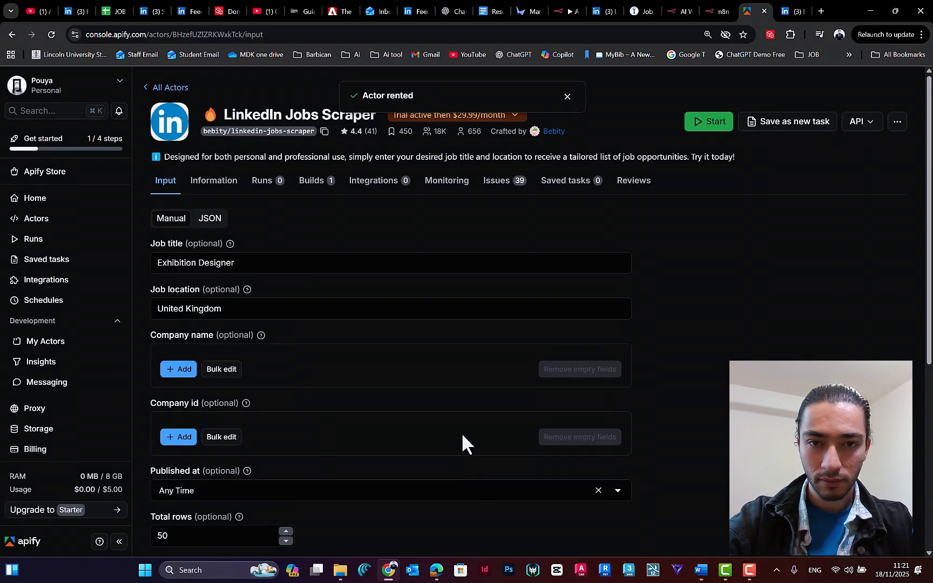
# Step: Run the LinkedIn Jobs Scraper and agree to share its runs with the developer
pyautogui.click(696, 126)
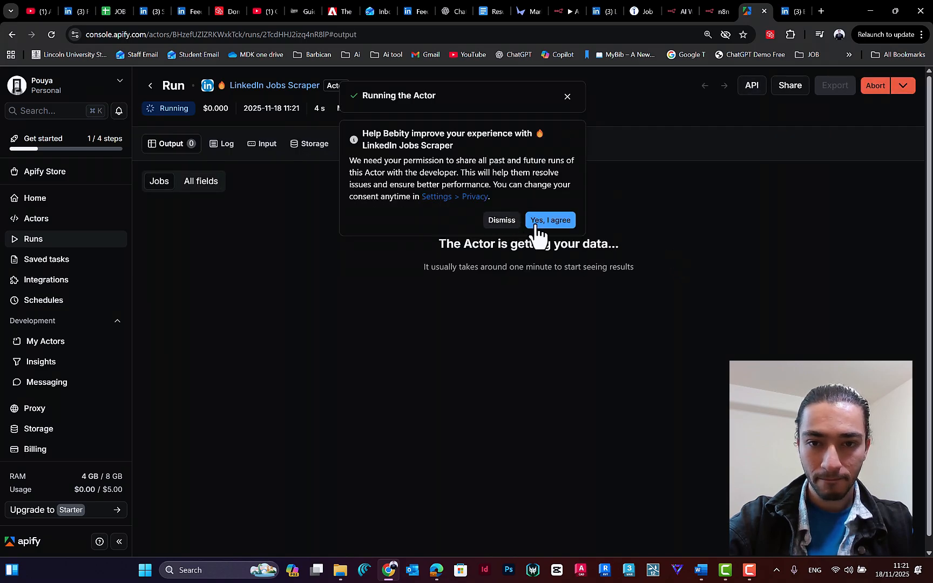
pyautogui.click(548, 182)
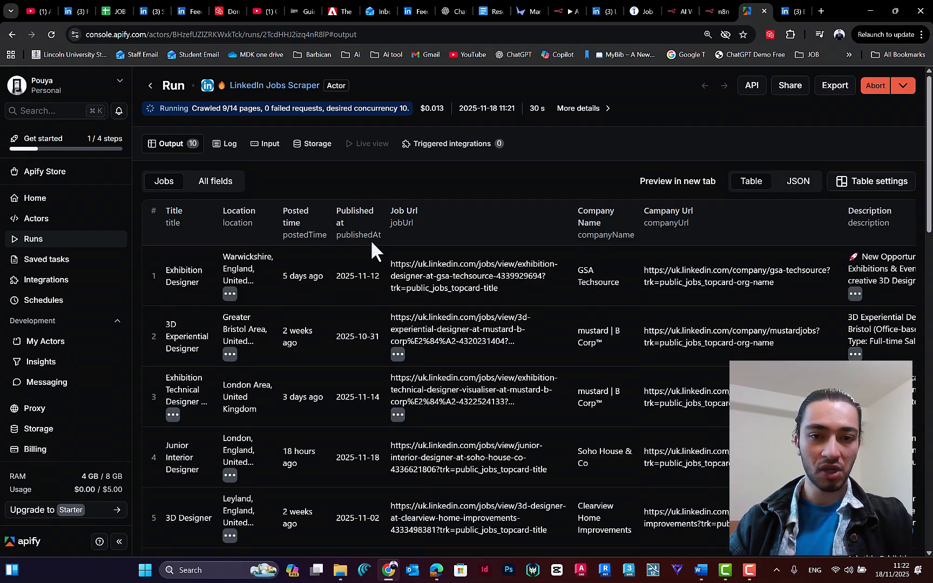
# Step: Examine the run's output table, covering titles, locations, dates, job and company URLs, descriptions, applicant counts, salaries, poster details and apply links
pyautogui.scroll(-3, 285, 288)
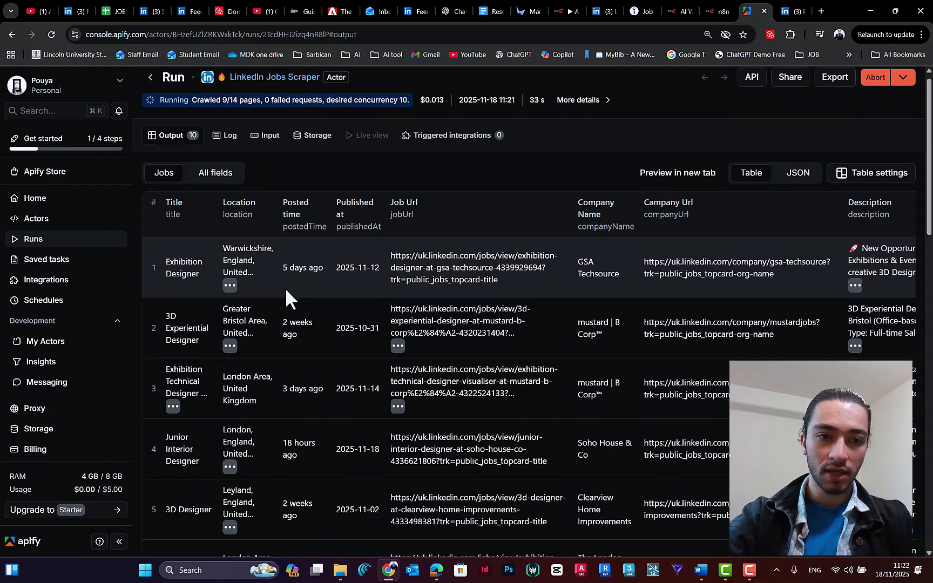
pyautogui.scroll(-3, 200, 400)
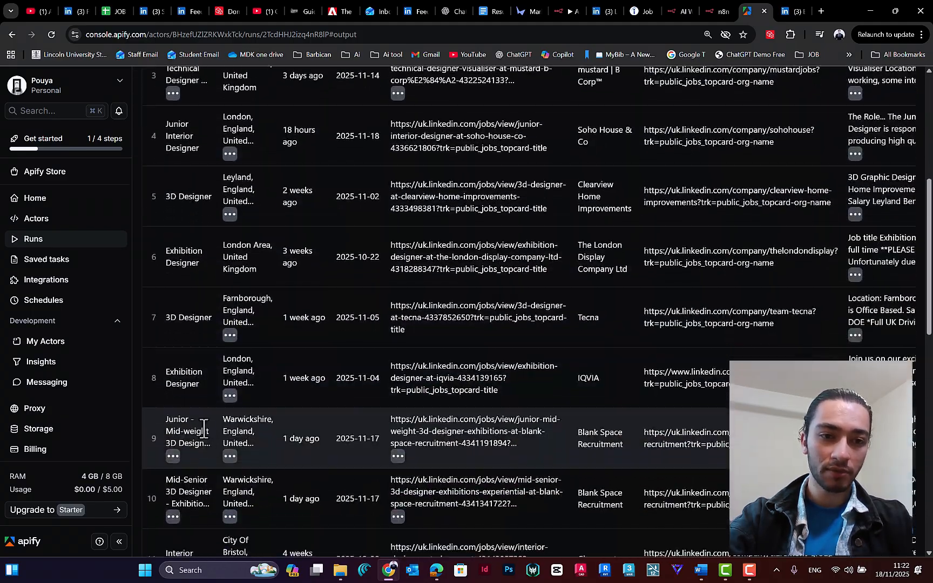
pyautogui.scroll(6, 243, 159)
pyautogui.hscroll(3, 294, 178)
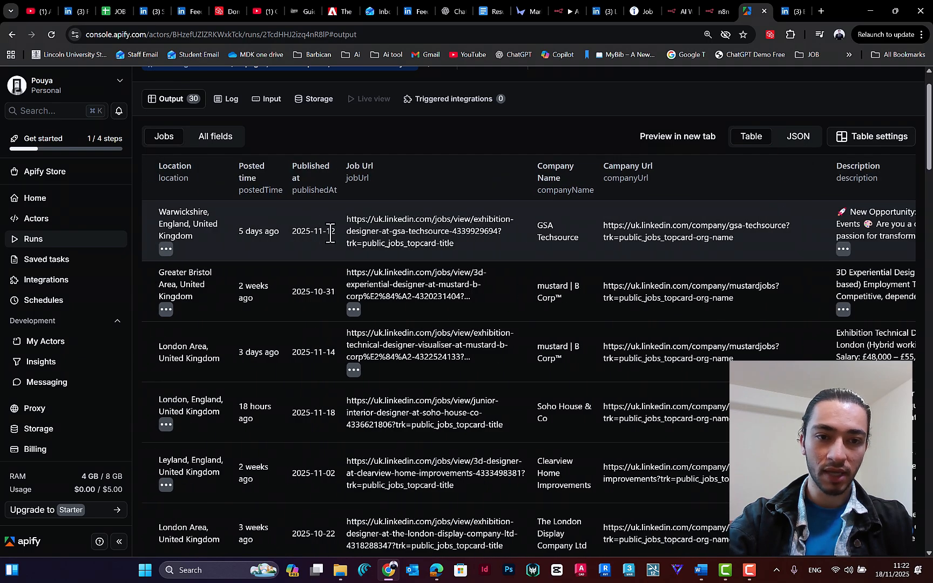
pyautogui.moveTo(299, 230); pyautogui.dragTo(291, 231)
pyautogui.hscroll(4, 424, 173)
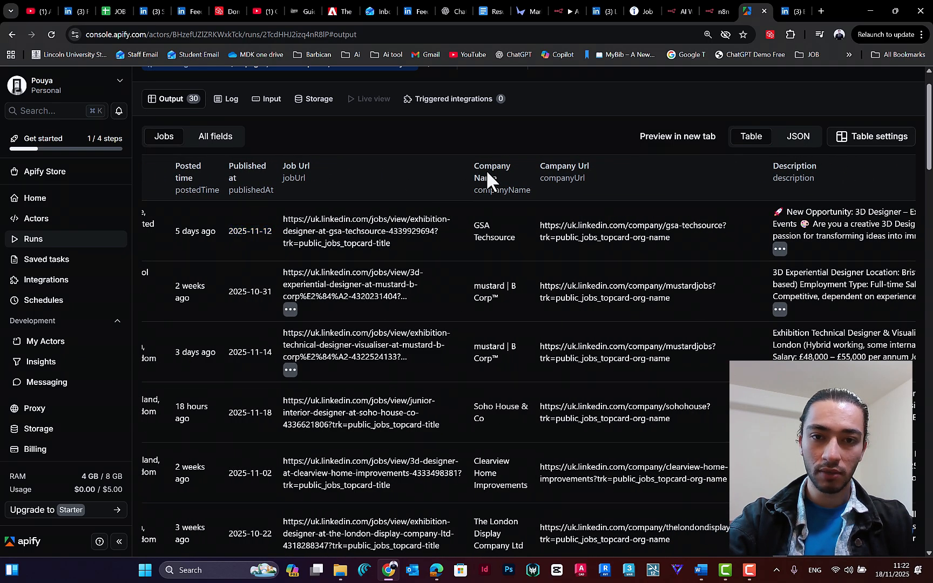
pyautogui.hscroll(15, 522, 189)
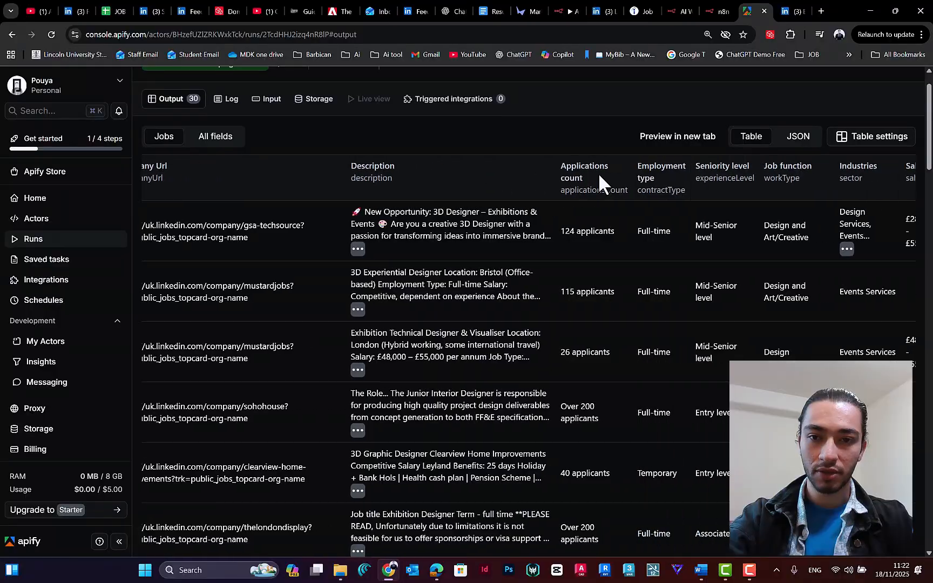
pyautogui.hscroll(12, 576, 173)
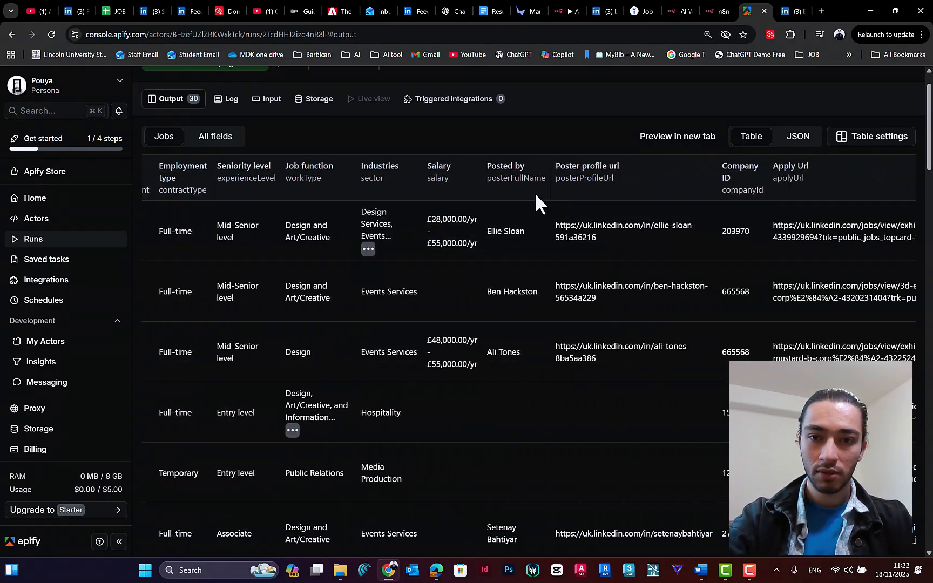
pyautogui.hscroll(-1, 420, 216)
pyautogui.hscroll(2, 416, 219)
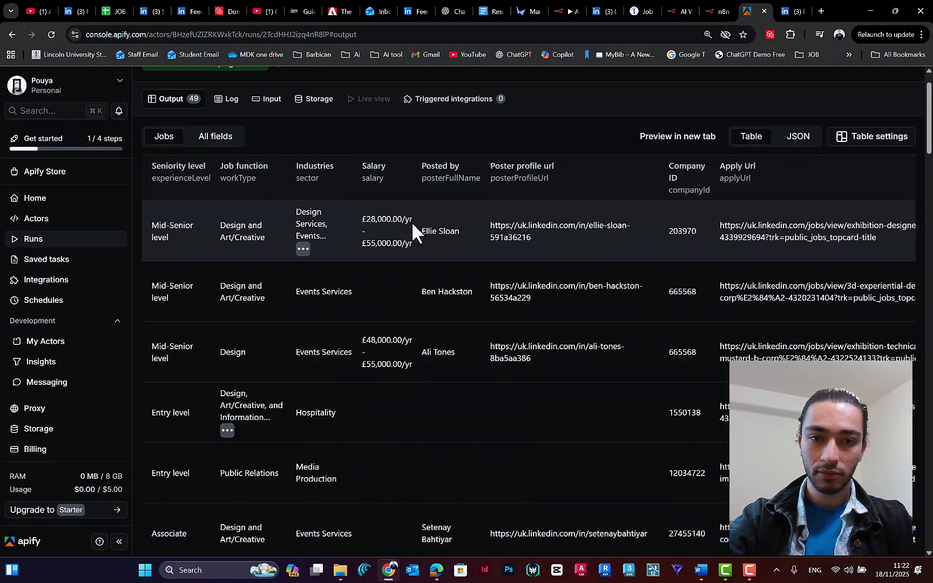
pyautogui.hscroll(5, 435, 219)
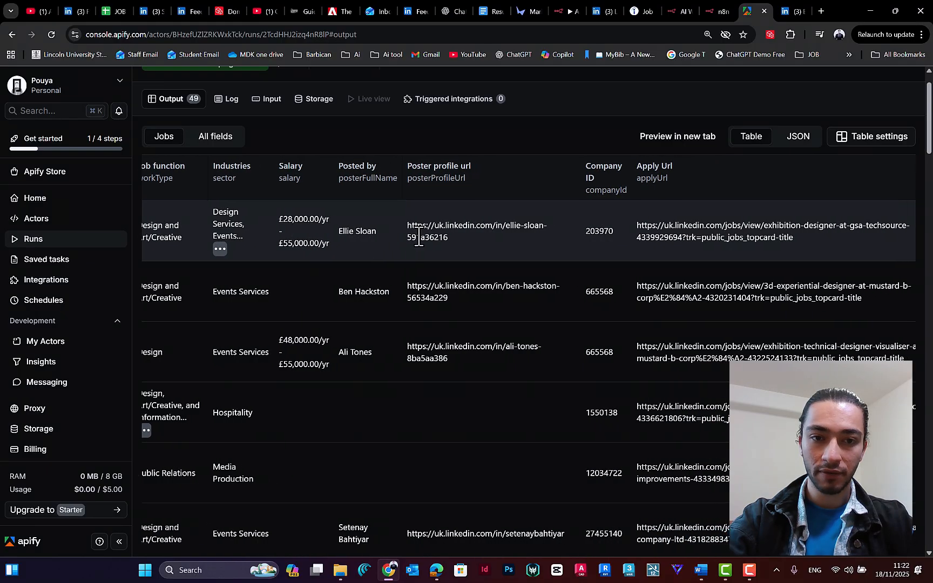
pyautogui.hscroll(2, 427, 231)
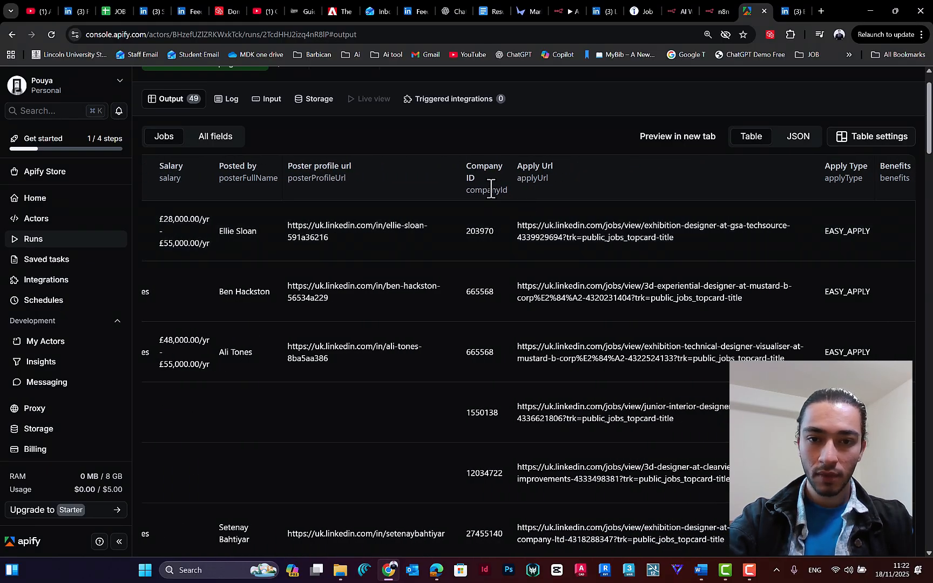
pyautogui.hscroll(-20, 670, 205)
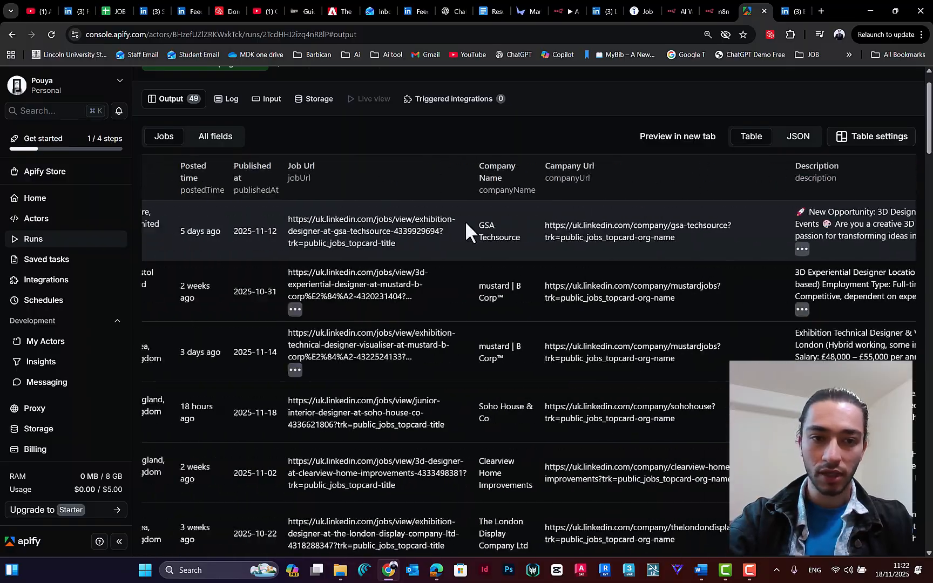
pyautogui.hscroll(-7, 312, 267)
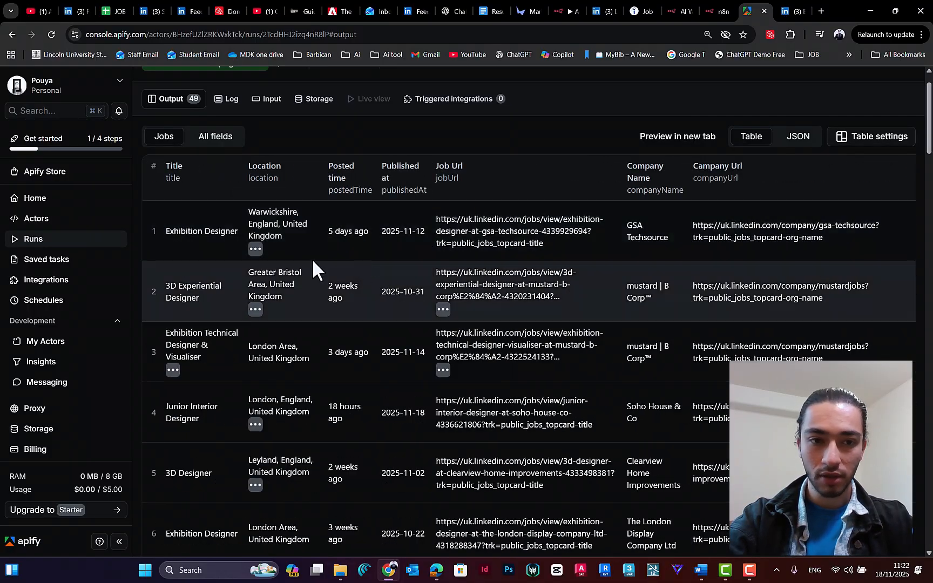
pyautogui.scroll(-1, 283, 258)
pyautogui.scroll(-3, 282, 254)
pyautogui.scroll(1, 265, 149)
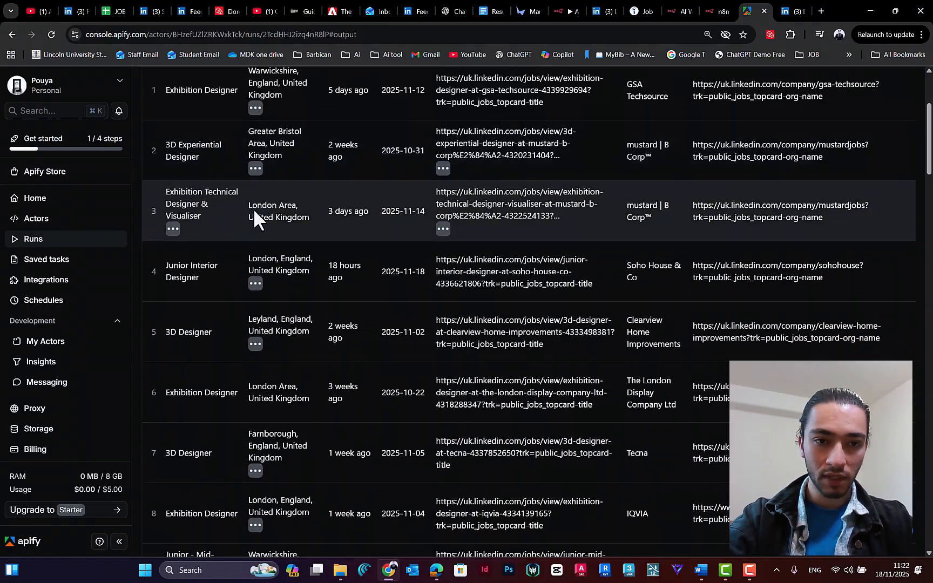
# Step: Copy the company URL of the Exhibition Technical Designer job in row 3 and open it in a new browser tab
pyautogui.hscroll(6, 601, 209)
pyautogui.moveTo(527, 208); pyautogui.dragTo(628, 216)
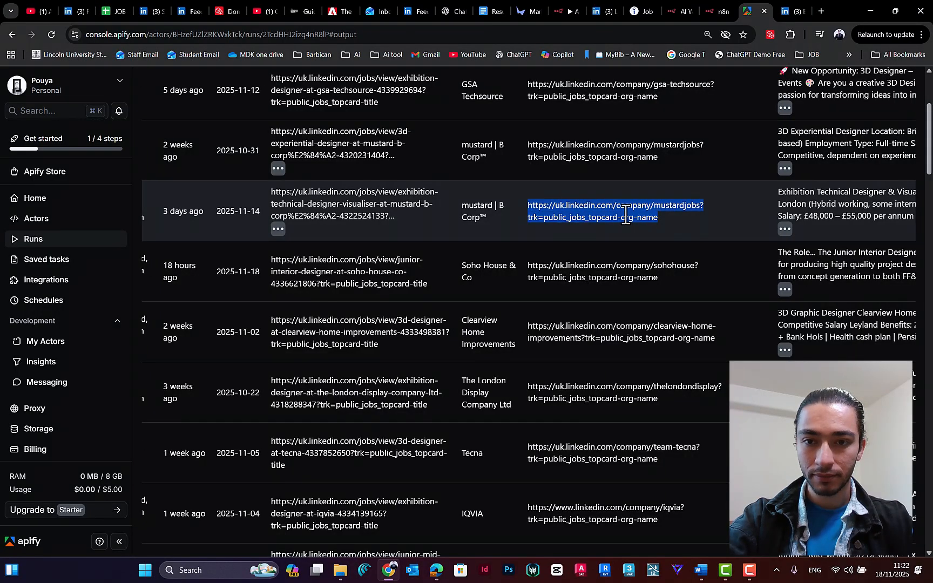
pyautogui.rightClick(628, 219)
pyautogui.click(655, 228)
pyautogui.click(820, 11)
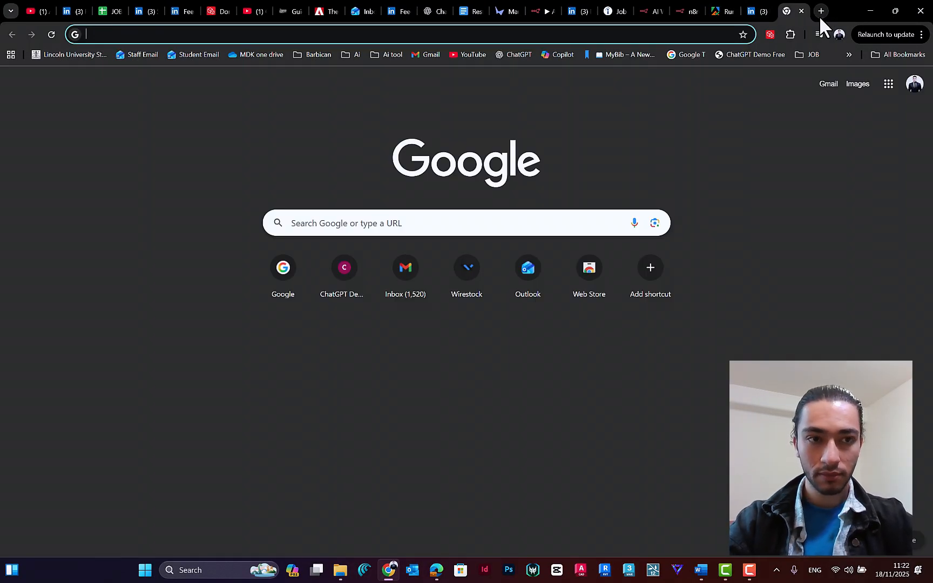
pyautogui.hotkey('ctrl', 'v')
pyautogui.press('Return')
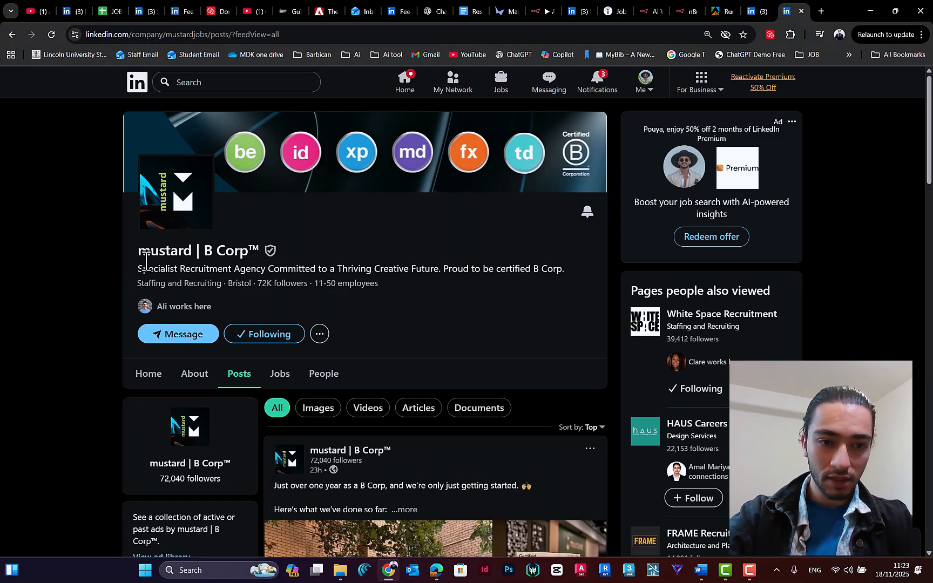
# Step: Look through the posts on the mustard | B Corp LinkedIn company page
pyautogui.scroll(-5, 378, 273)
pyautogui.scroll(5, 406, 264)
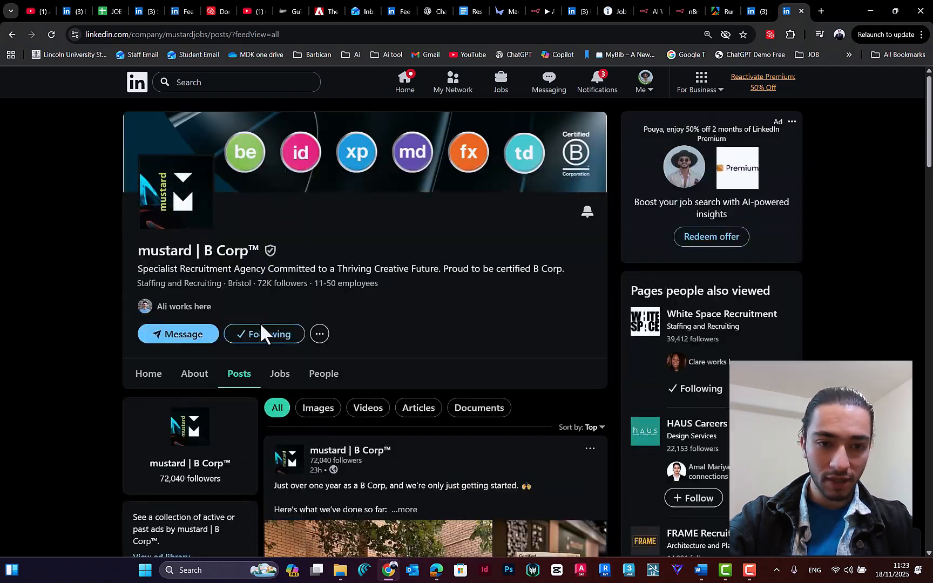
pyautogui.scroll(-3, 405, 237)
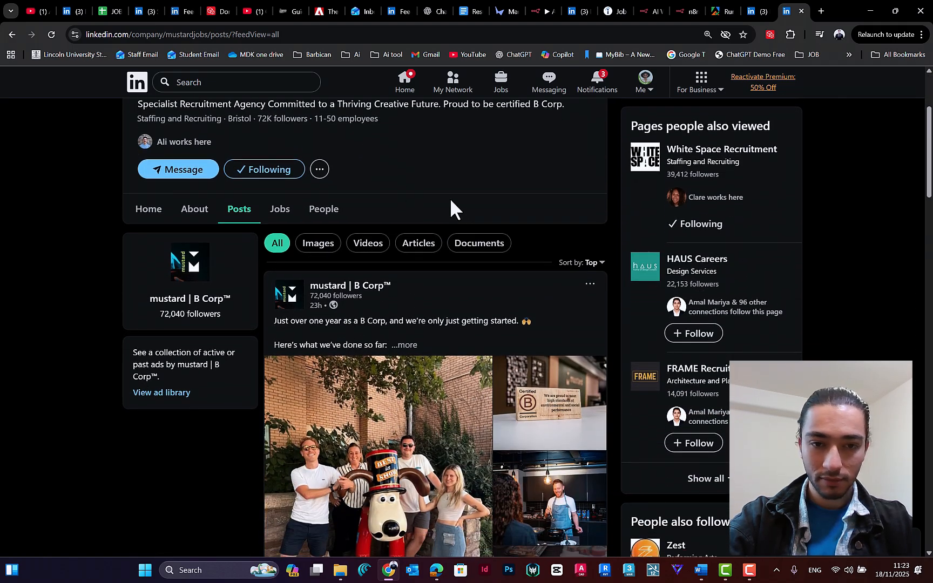
pyautogui.scroll(-4, 458, 202)
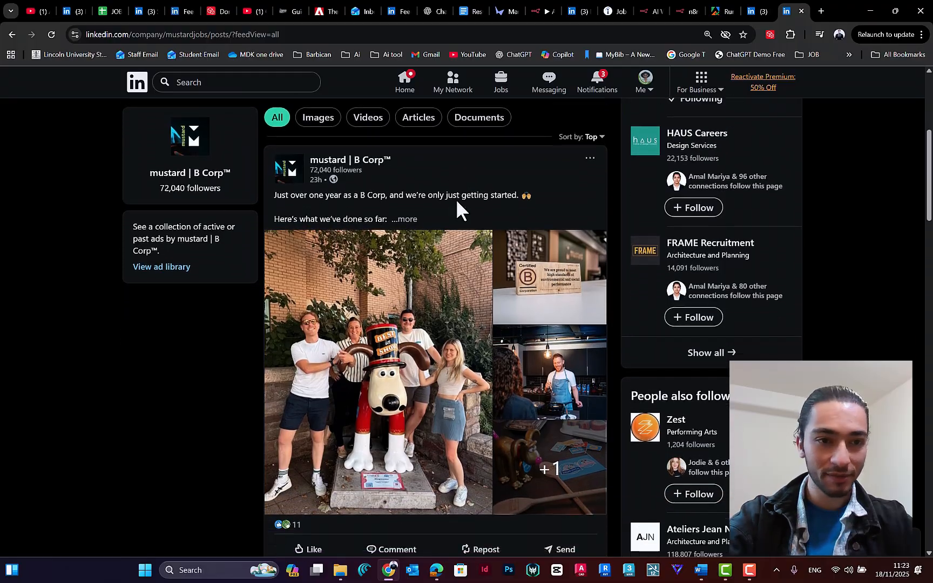
pyautogui.scroll(6, 443, 243)
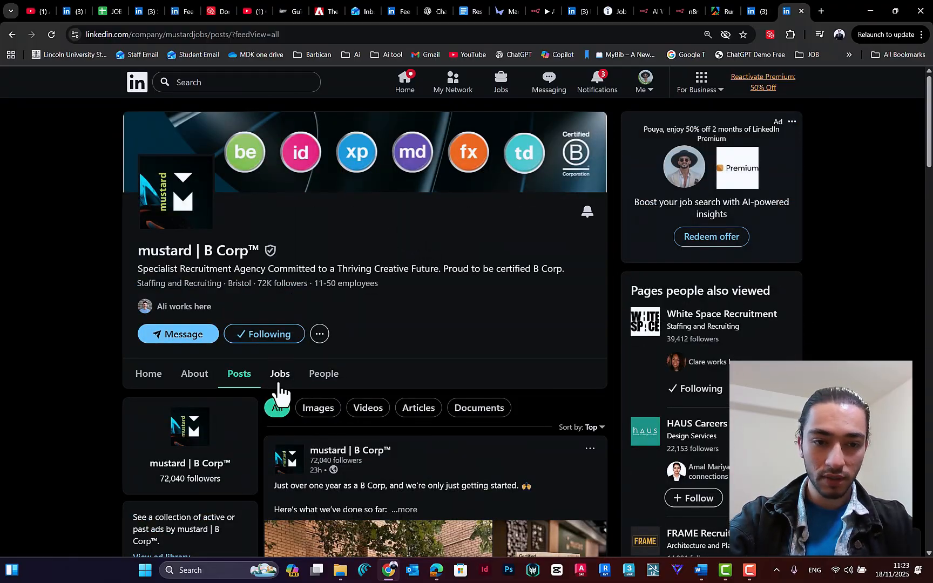
# Step: View the company's associated members and its recently posted jobs, paging forward and back through the job cards
pyautogui.click(324, 375)
pyautogui.scroll(-2, 411, 301)
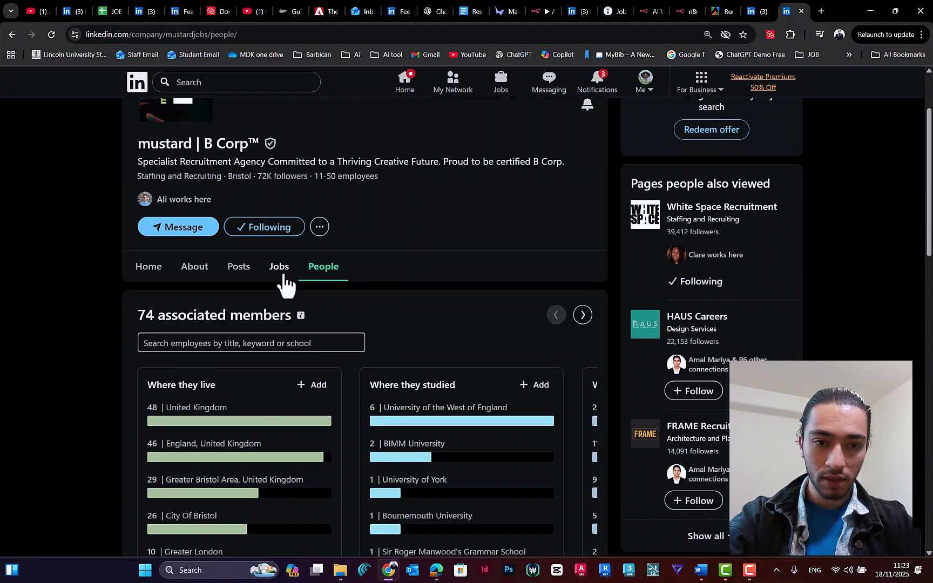
pyautogui.click(283, 273)
pyautogui.scroll(-3, 429, 248)
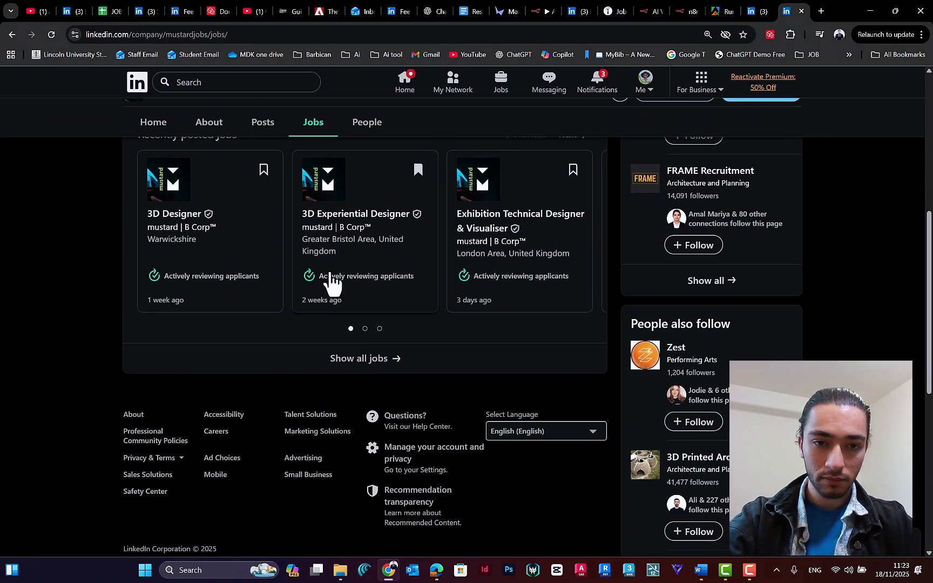
pyautogui.click(569, 250)
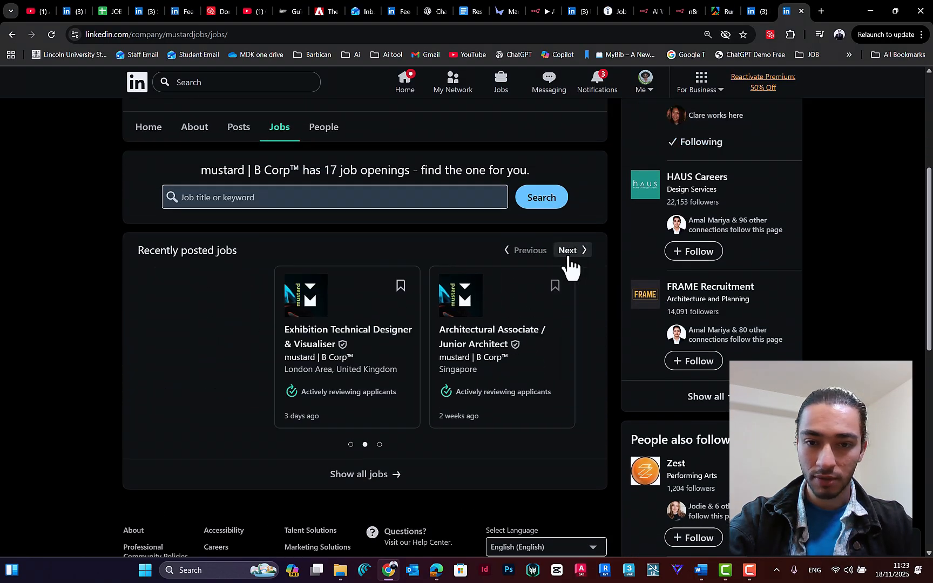
pyautogui.click(529, 251)
# Step: Read the company's Home and About overviews, and open the additional actions for its LinkedIn page
pyautogui.scroll(5, 530, 254)
pyautogui.click(146, 385)
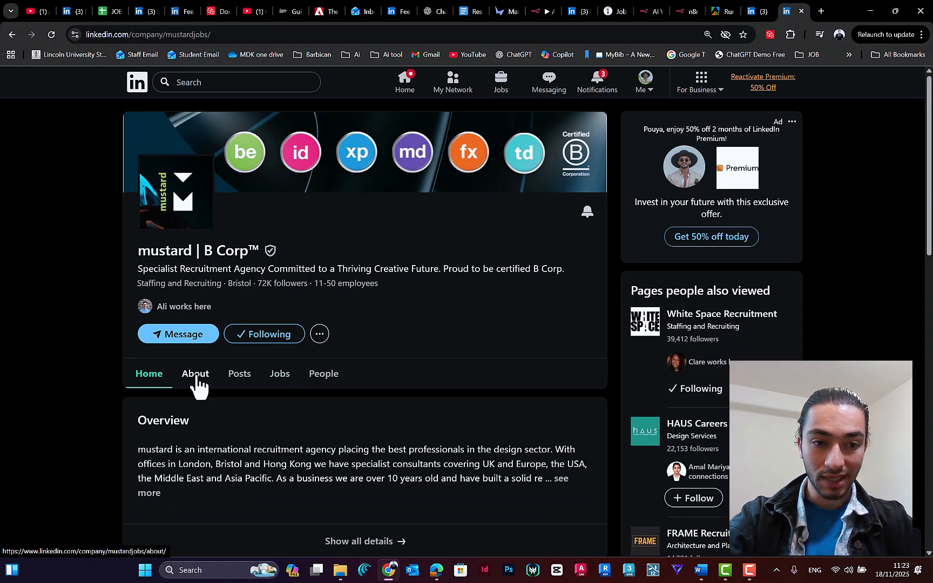
pyautogui.click(198, 378)
pyautogui.scroll(-5, 302, 358)
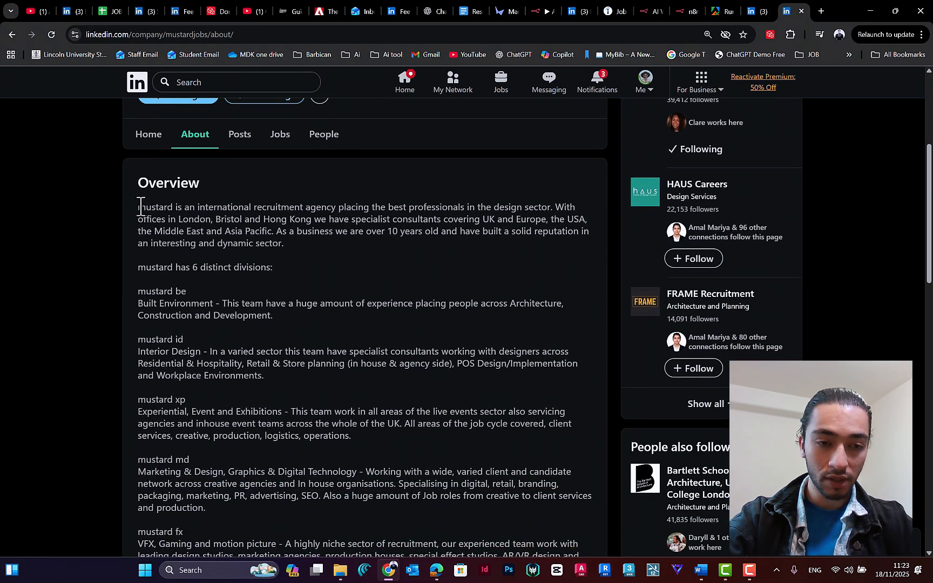
pyautogui.scroll(5, 344, 330)
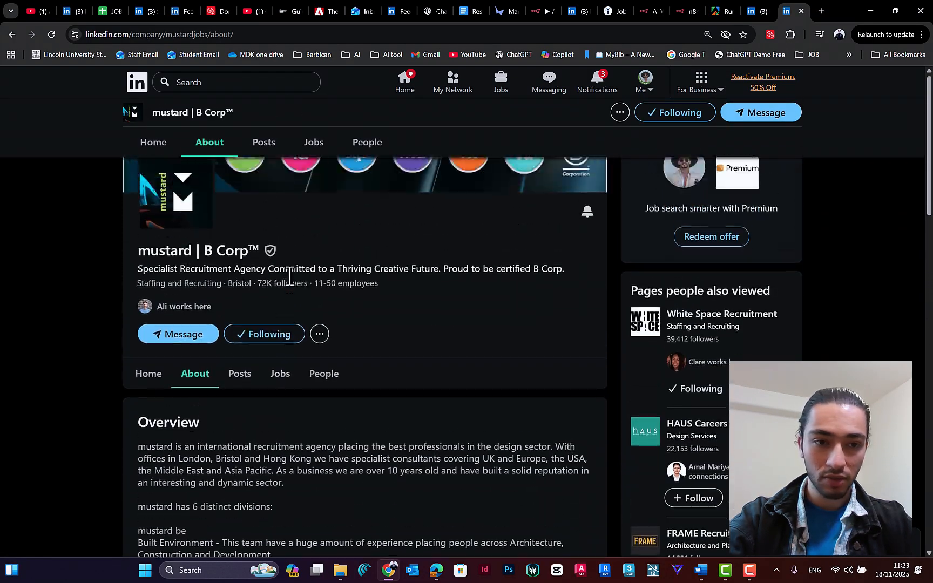
pyautogui.click(320, 334)
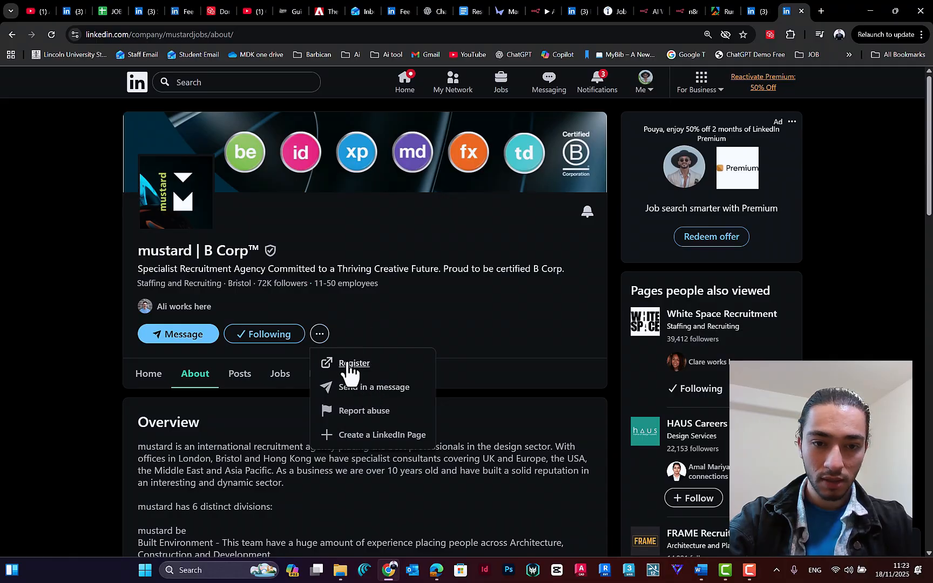
# Step: Close the company page's additional actions and return to the LinkedIn Jobs Scraper run output in Apify
pyautogui.click(328, 327)
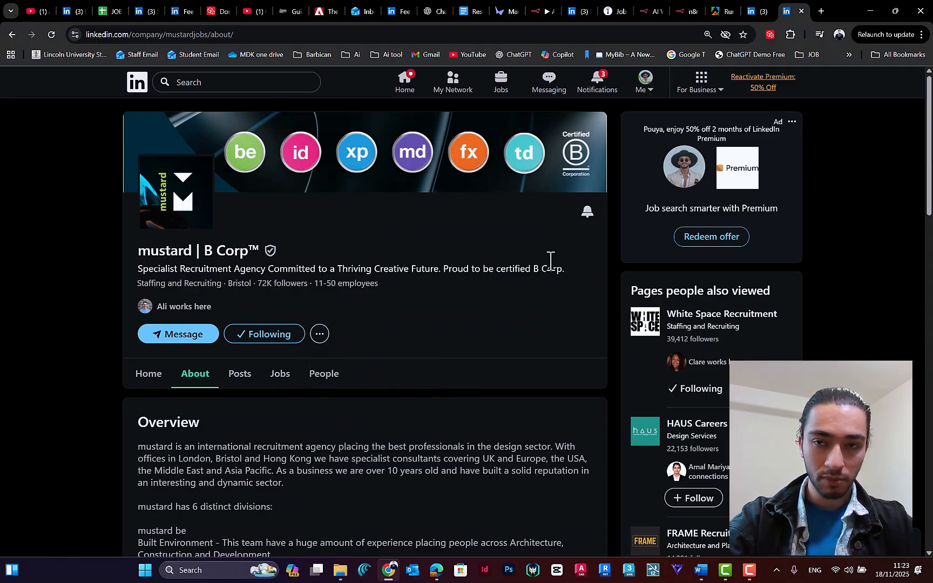
pyautogui.click(750, 12)
pyautogui.click(781, 11)
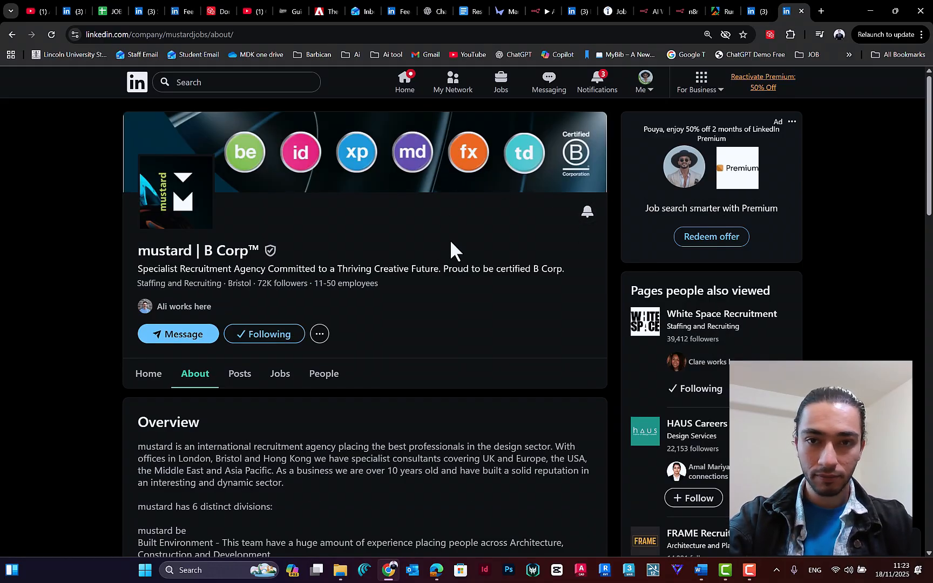
pyautogui.click(752, 6)
pyautogui.click(722, 9)
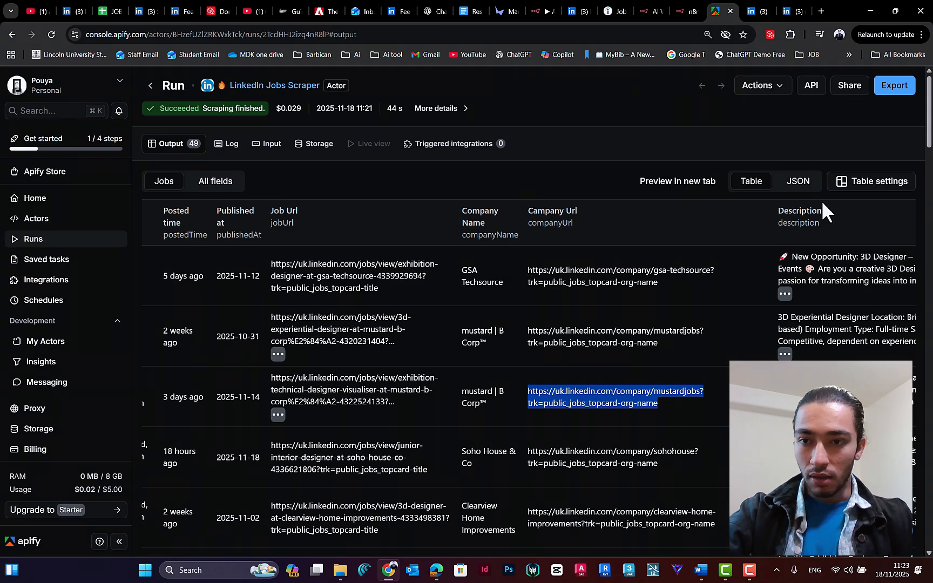
# Step: Export the run's Jobs dataset in Excel format and open the downloaded file from the Downloads folder
pyautogui.hscroll(5, 822, 210)
pyautogui.click(895, 86)
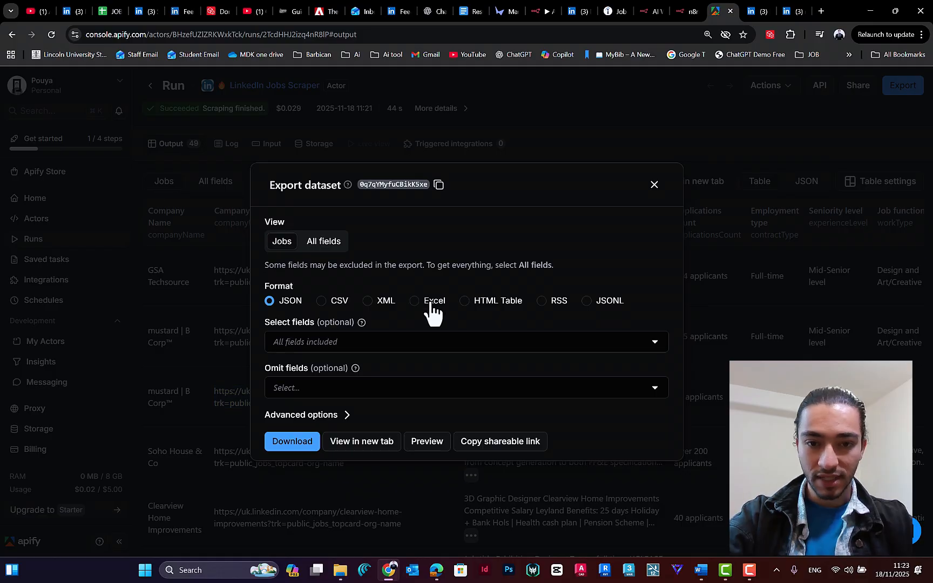
pyautogui.click(414, 301)
pyautogui.click(294, 442)
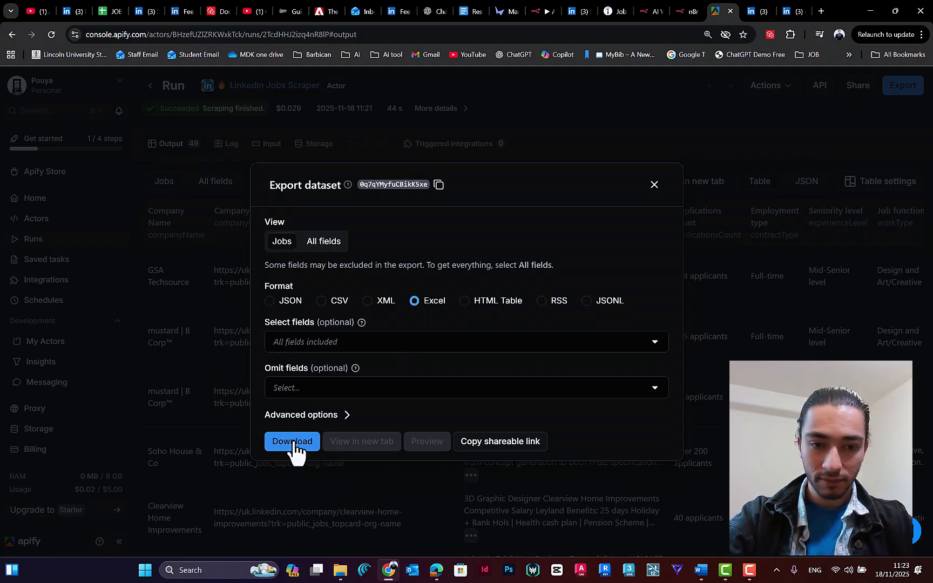
pyautogui.click(761, 61)
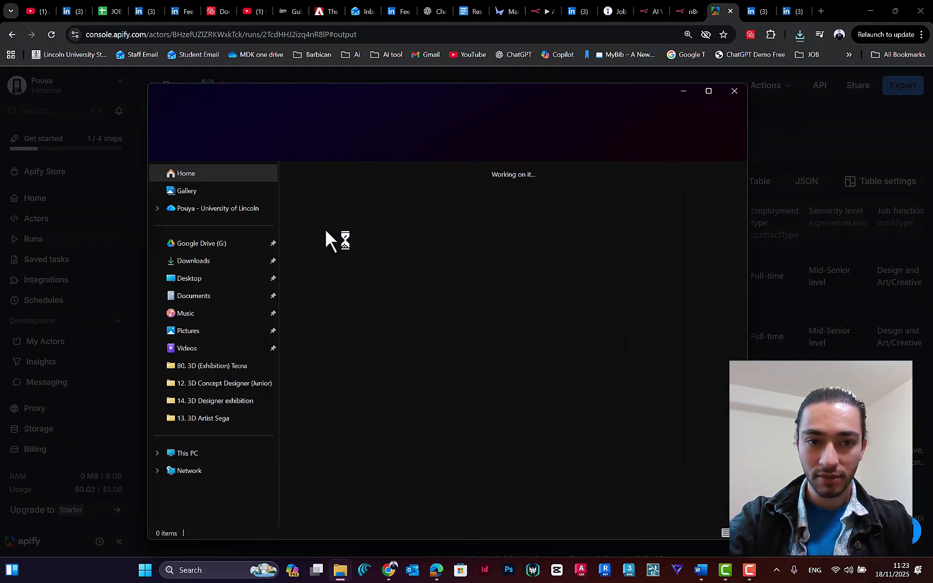
pyautogui.doubleClick(321, 212)
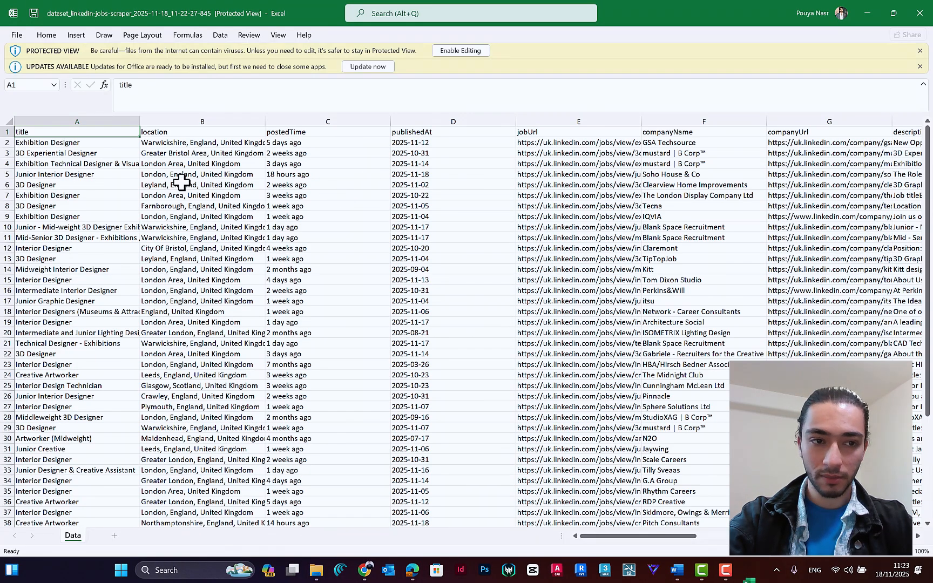
# Step: Review the exported jobs sheet in Excel, checking the title, location, posted time, publication date, job URL, company and description columns
pyautogui.click(51, 154)
pyautogui.click(87, 144)
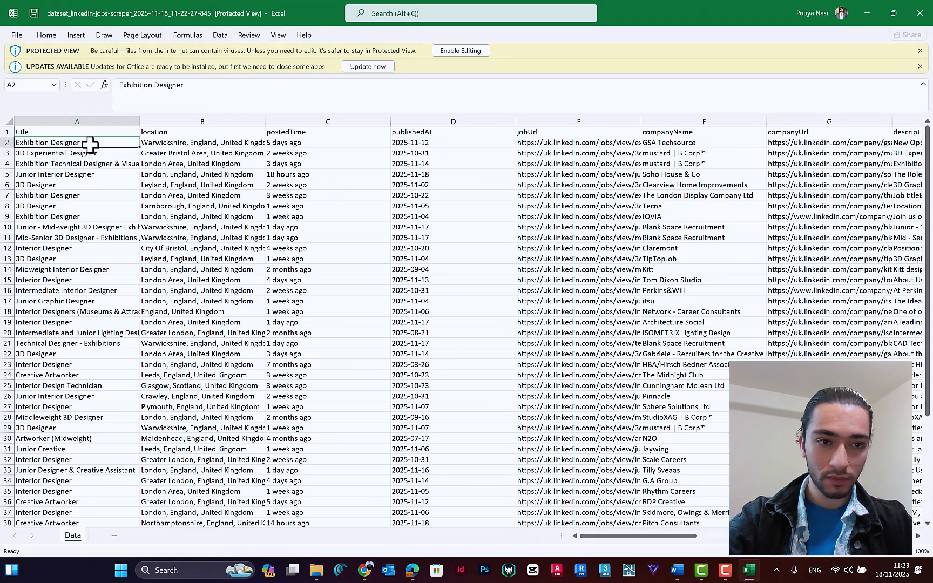
pyautogui.click(222, 143)
pyautogui.click(301, 141)
pyautogui.click(404, 143)
pyautogui.click(538, 143)
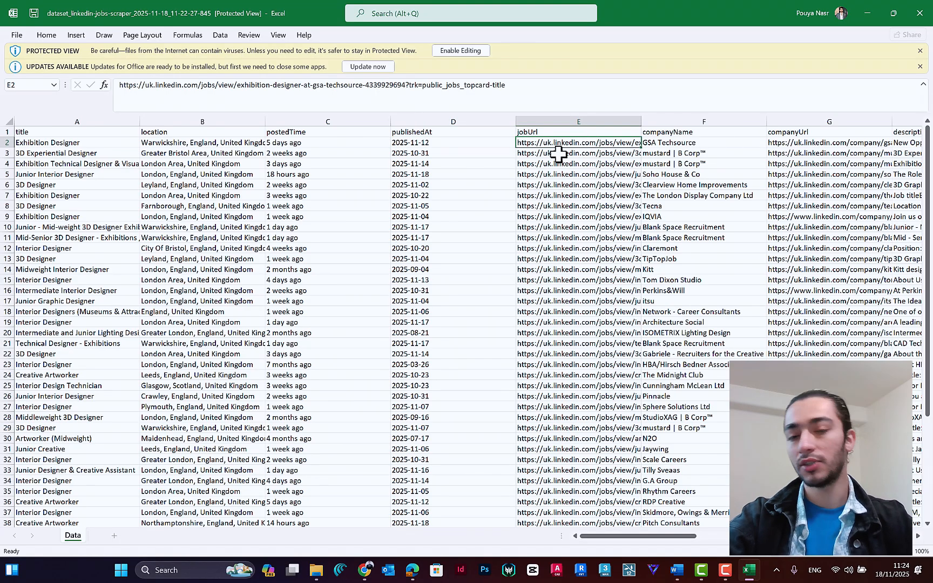
pyautogui.hscroll(6, 692, 162)
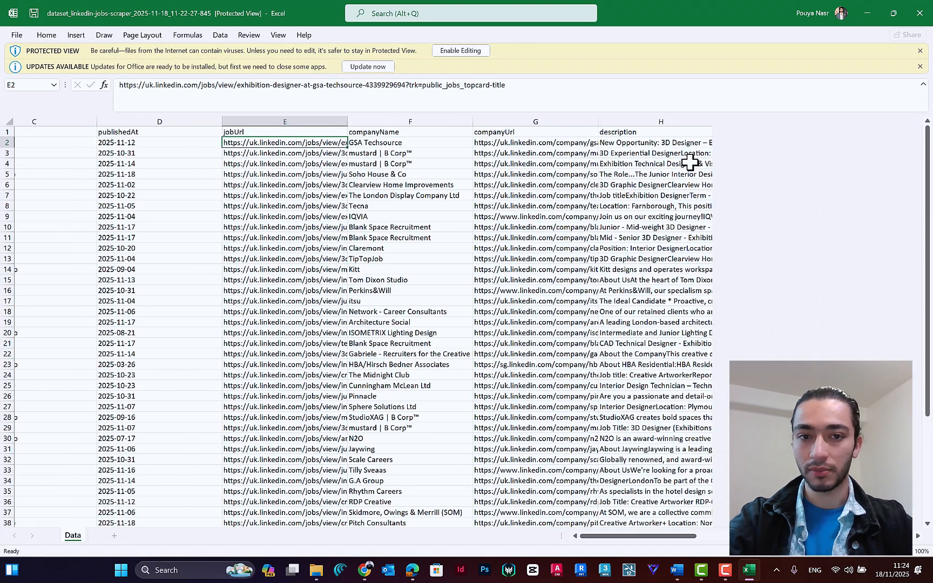
pyautogui.hscroll(-6, 581, 151)
pyautogui.click(64, 154)
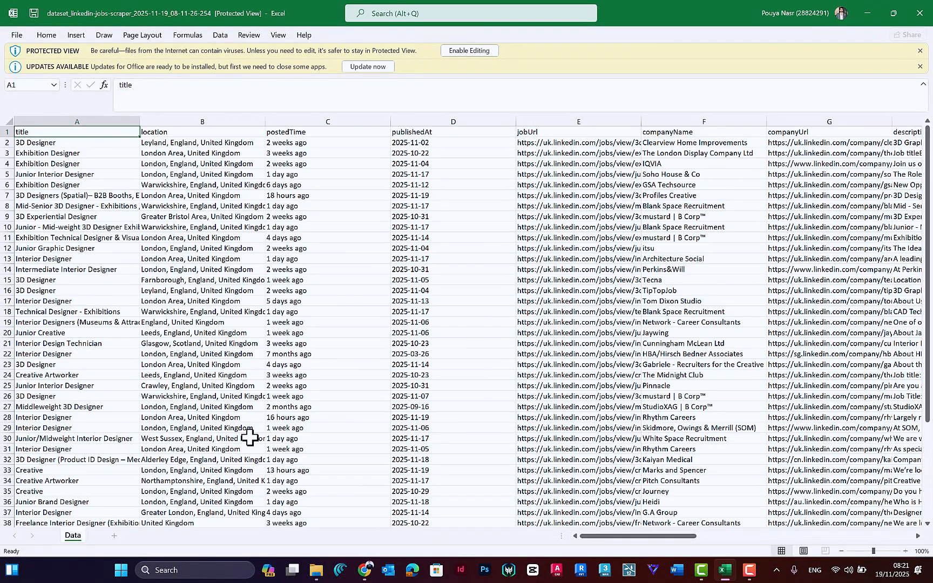
# Step: Switch to the Automated CV creator (test) workflow in n8n and add Apify's Run an Actor node after the Schedule Trigger
pyautogui.click(866, 12)
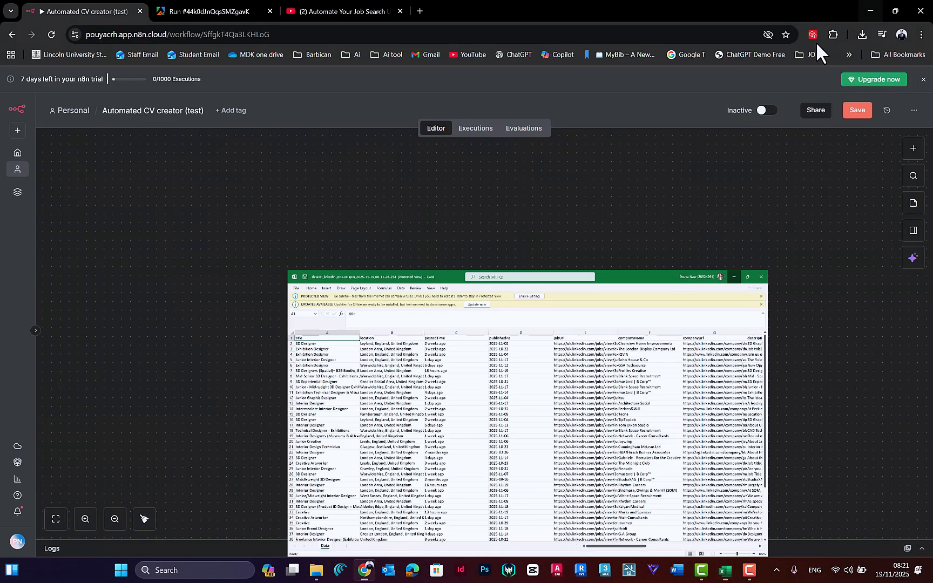
pyautogui.click(193, 6)
pyautogui.click(98, 10)
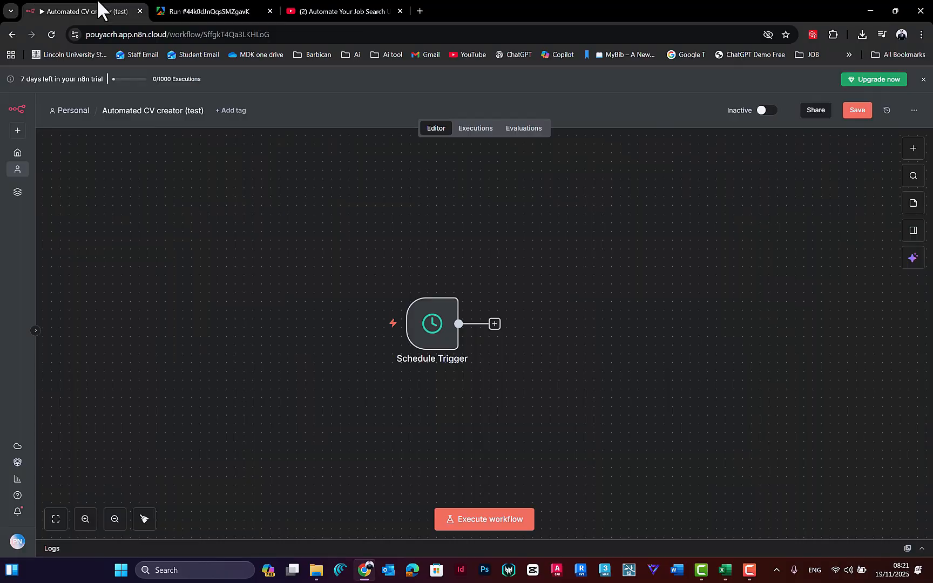
pyautogui.click(494, 324)
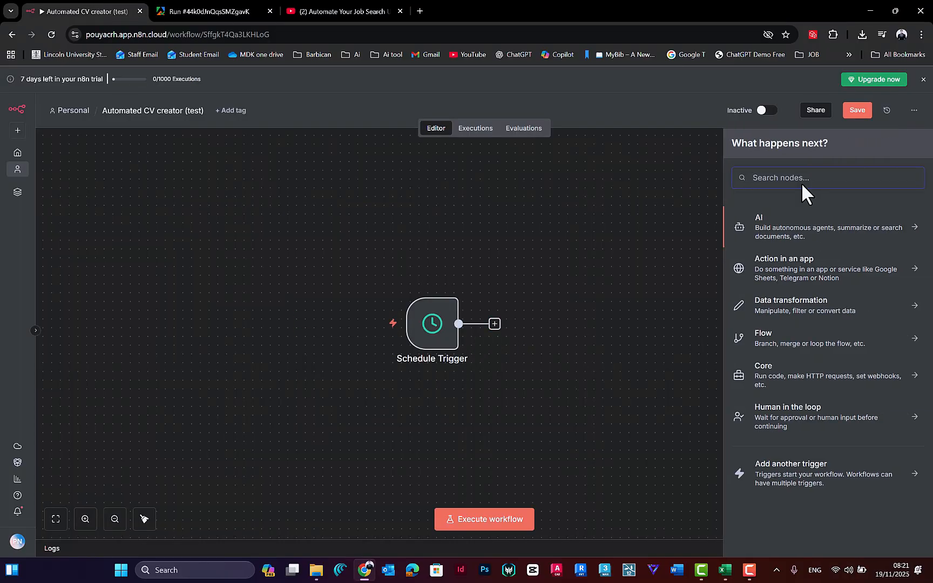
pyautogui.write('apify')
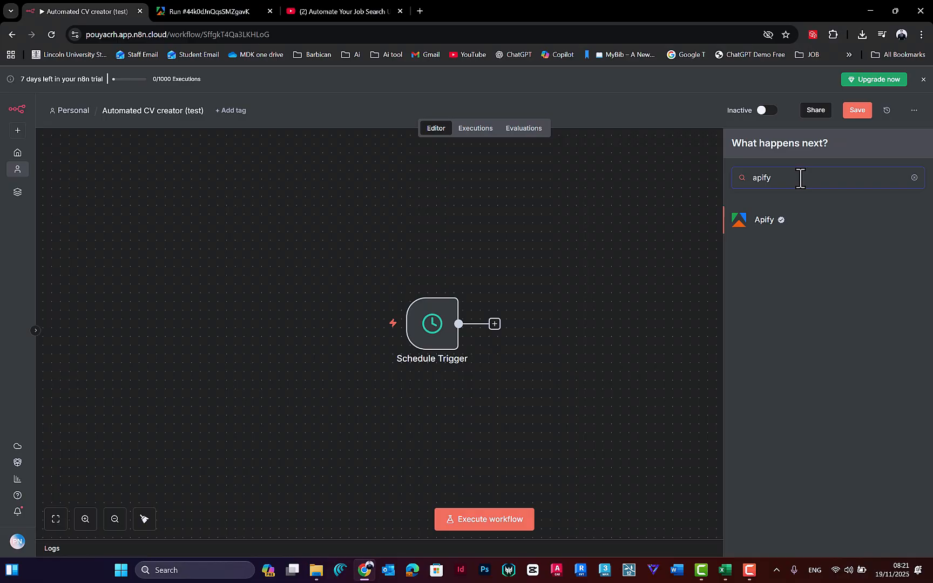
pyautogui.click(765, 222)
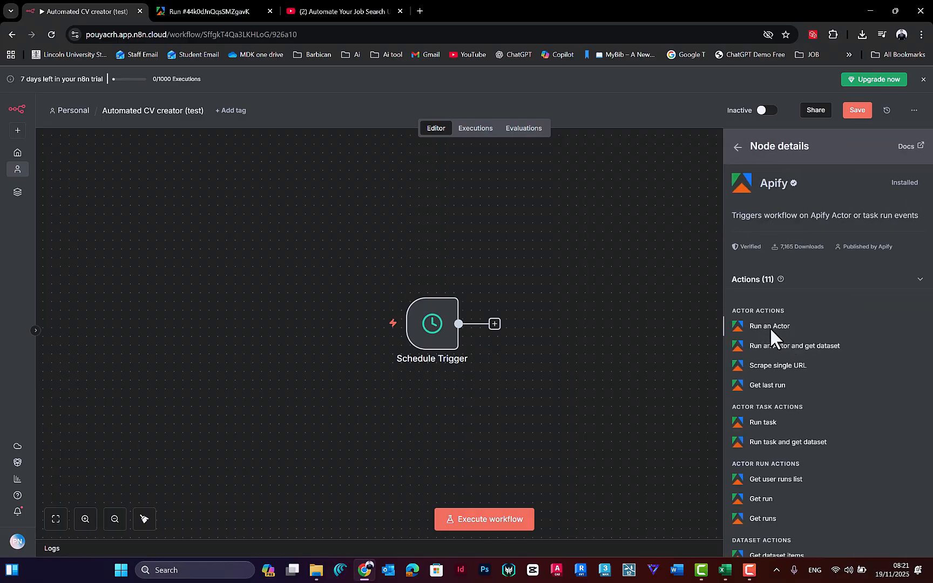
pyautogui.click(770, 327)
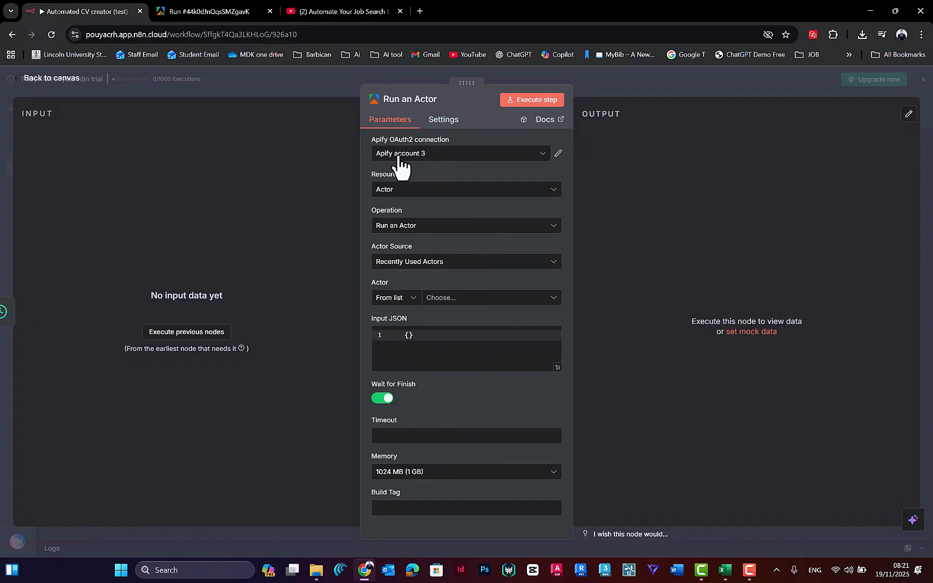
# Step: Start creating a new Apify OAuth2 credential for the Run an Actor node
pyautogui.click(208, 11)
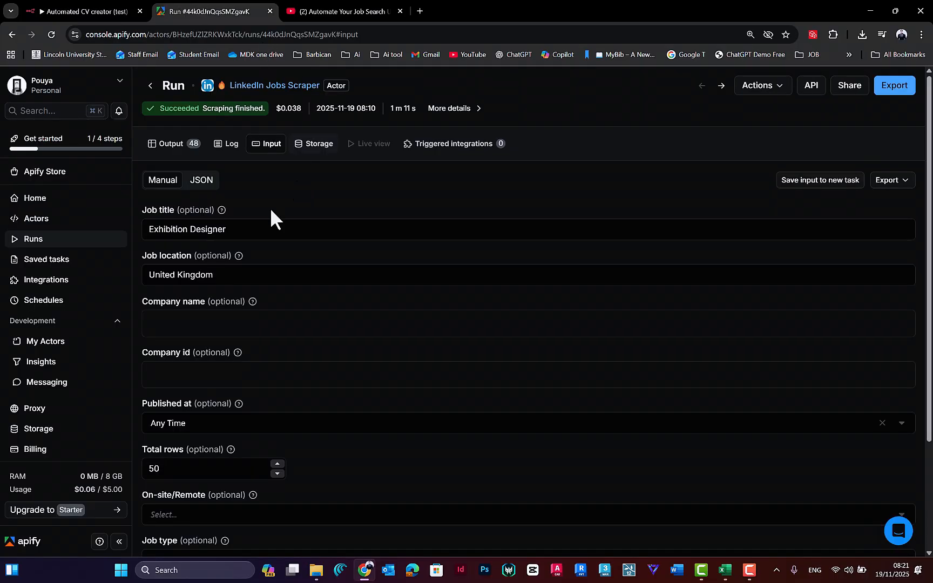
pyautogui.click(48, 11)
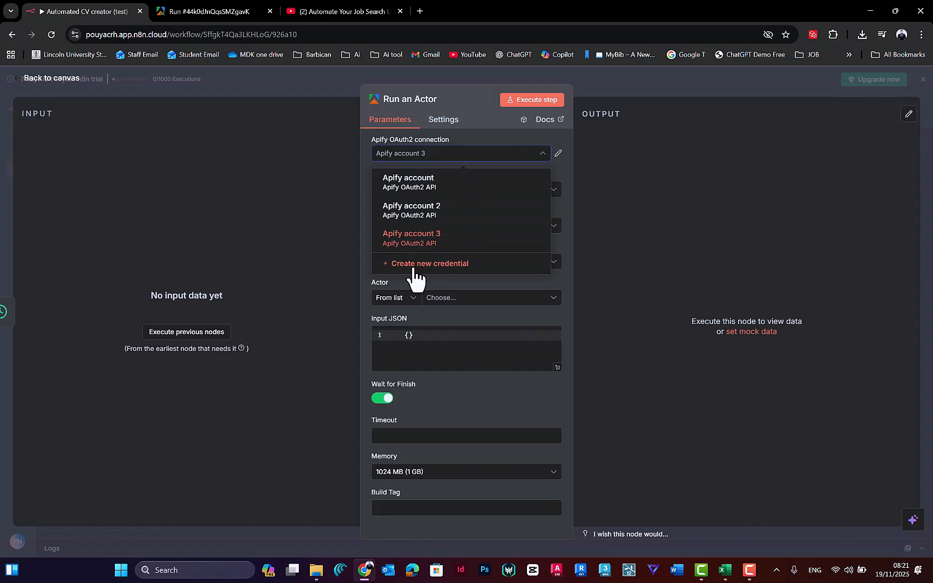
pyautogui.click(426, 263)
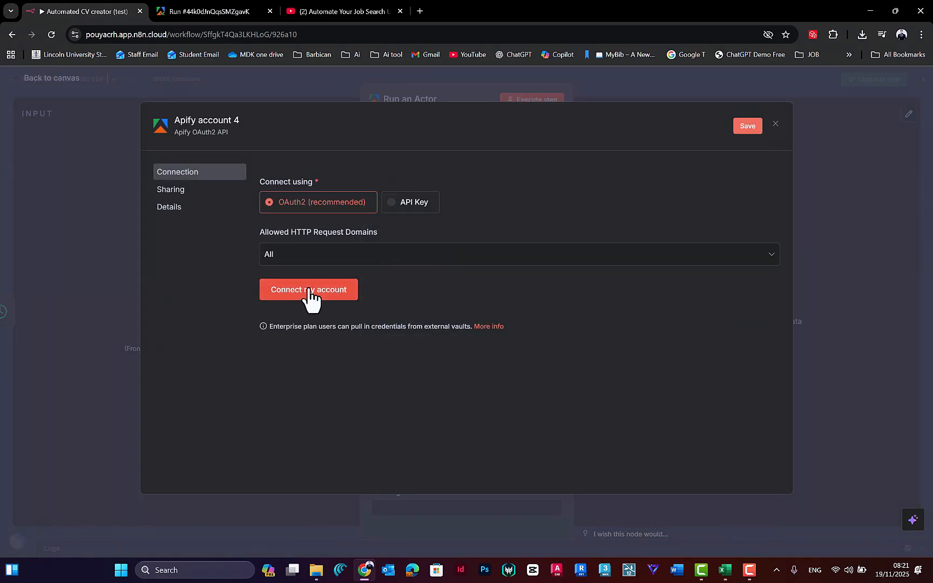
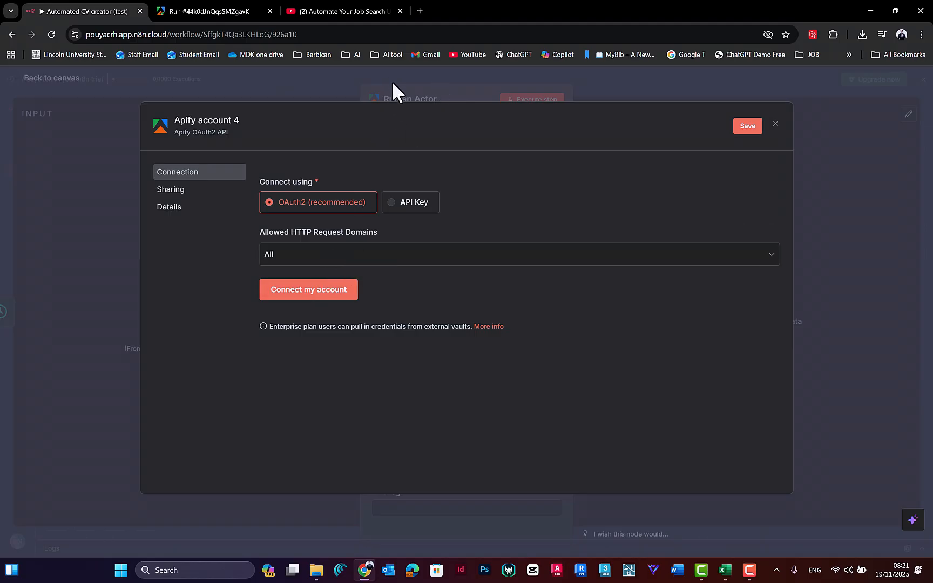
# Step: Close the new Apify credential without connecting it and keep Apify account 3 as the Run an Actor node's connection
pyautogui.click(377, 79)
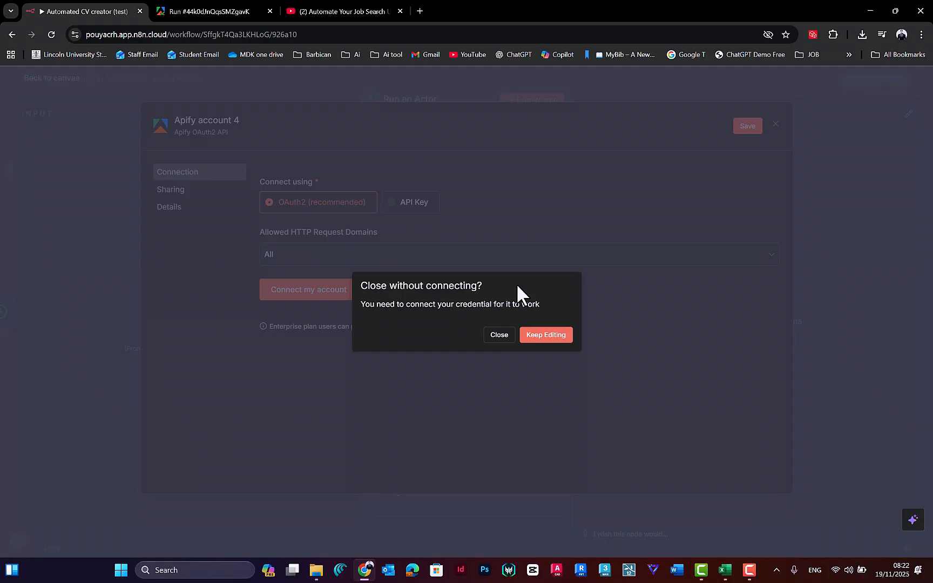
pyautogui.click(547, 337)
pyautogui.click(503, 76)
pyautogui.click(502, 338)
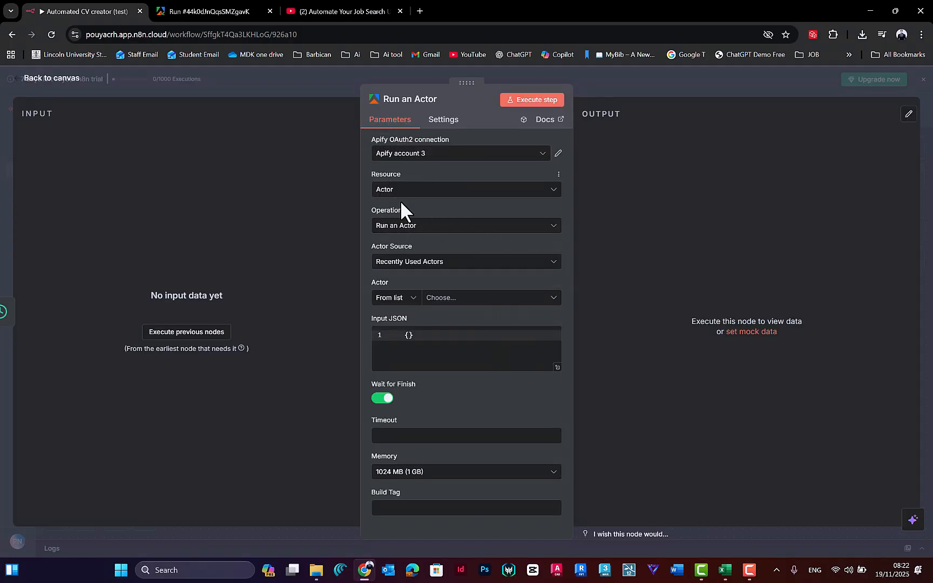
pyautogui.click(409, 158)
pyautogui.click(410, 160)
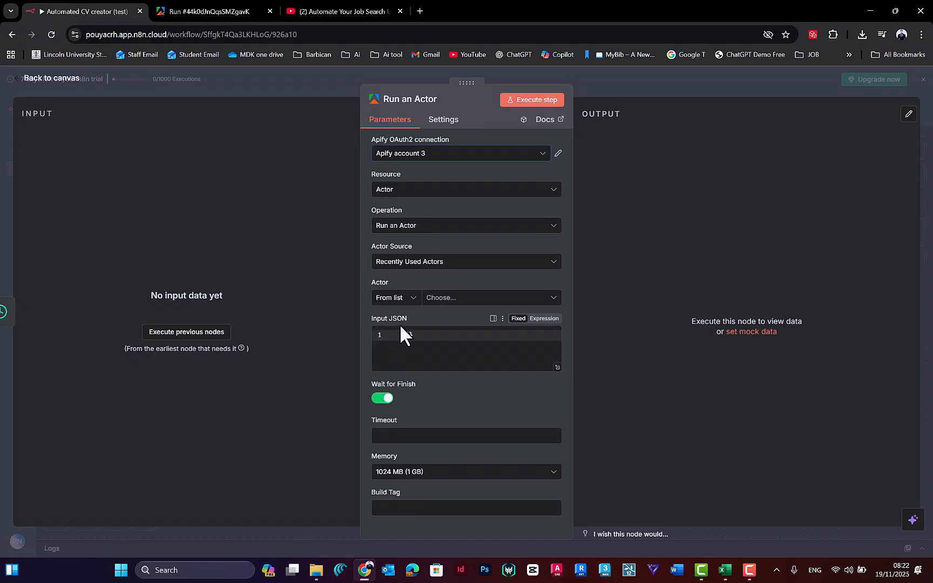
# Step: Switch to the LinkedIn Jobs Scraper run in Apify, show its input as JSON and copy the whole code block
pyautogui.click(213, 9)
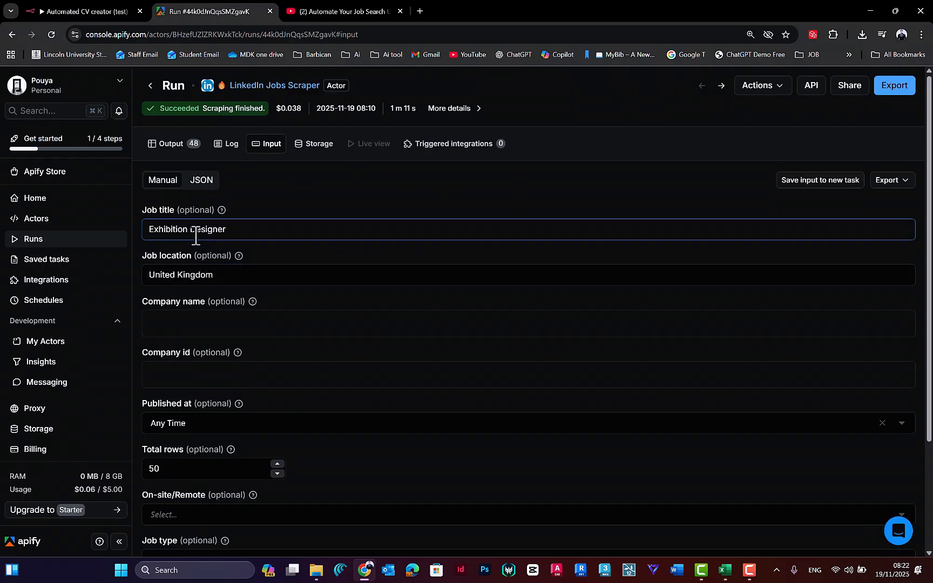
pyautogui.scroll(-1, 218, 290)
pyautogui.scroll(-1, 218, 290)
pyautogui.scroll(3, 200, 281)
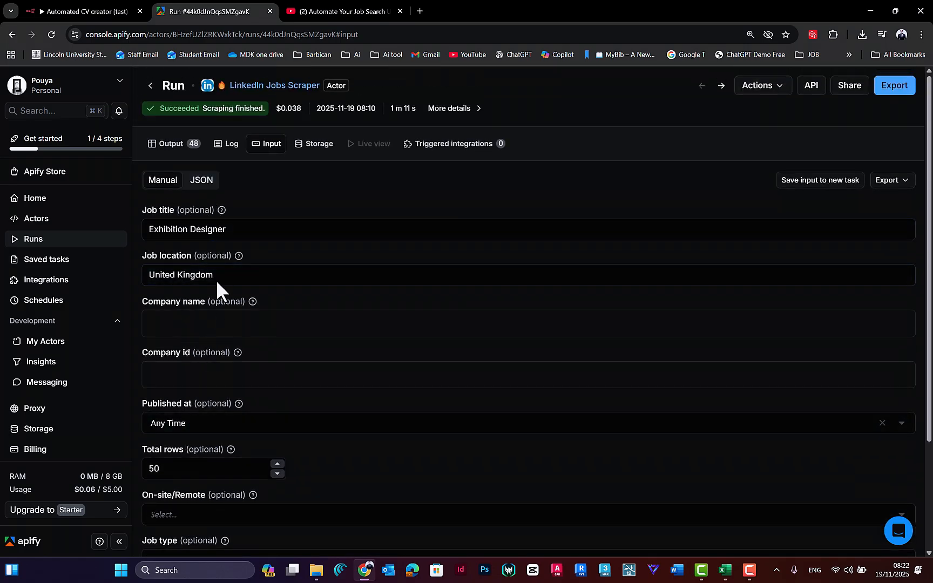
pyautogui.click(200, 184)
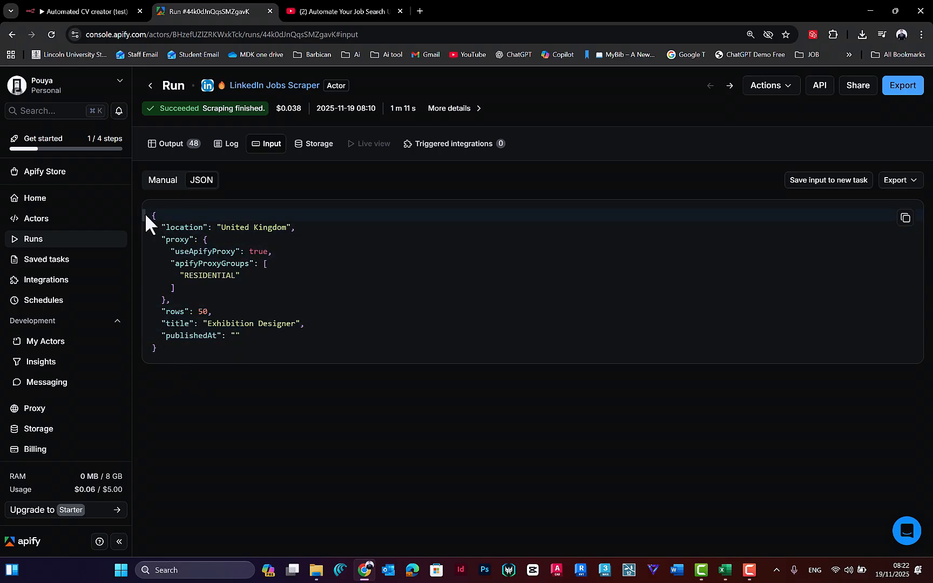
pyautogui.click(220, 301)
pyautogui.click(175, 217)
# Step: Back in n8n, replace the empty braces in the Run an Actor node's Input JSON with the copied scraper input
pyautogui.click(90, 3)
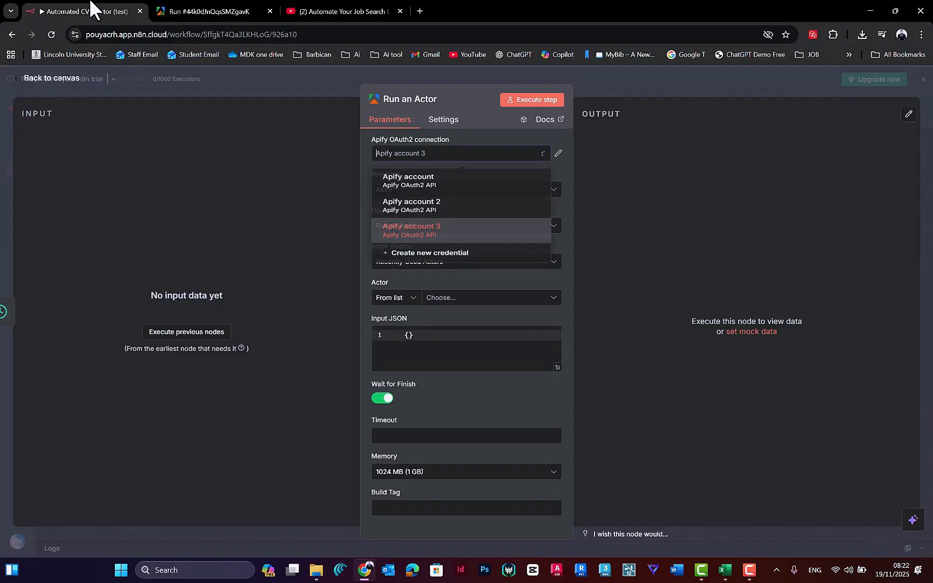
pyautogui.click(454, 382)
pyautogui.click(429, 336)
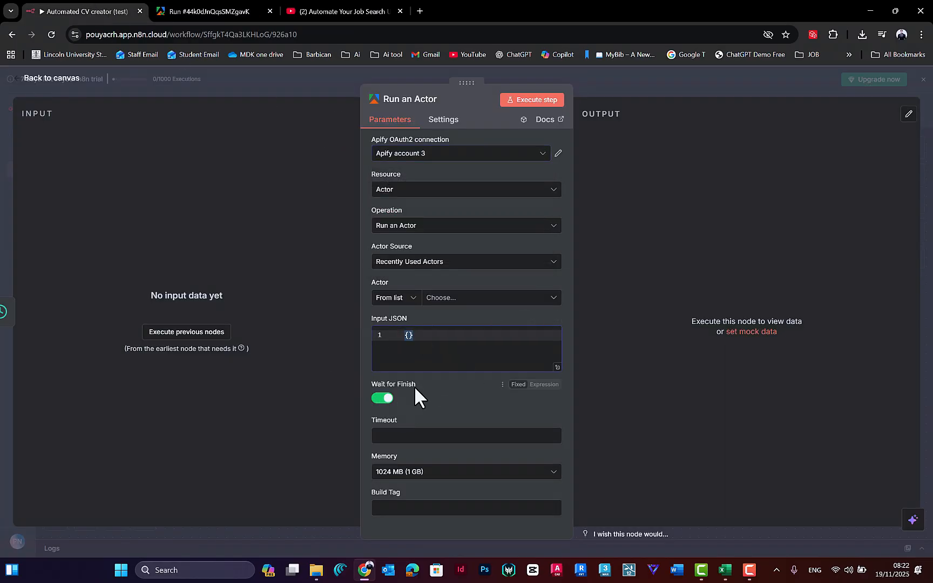
pyautogui.doubleClick(414, 336)
pyautogui.press('BackSpace')
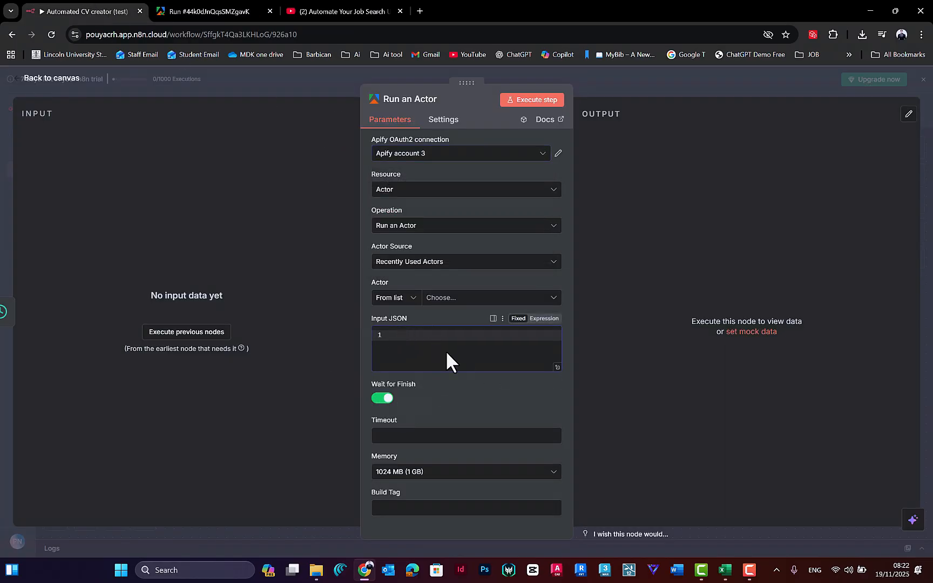
pyautogui.write('{   "location": "United Kingdom",   "proxy": {     "useApifyProxy": true,     "apifyProxyGroups": [       "RESIDENTIAL"     ]   },   "rows": 50,   "title": "Exhibition Designer",   "publishedAt": "" }')
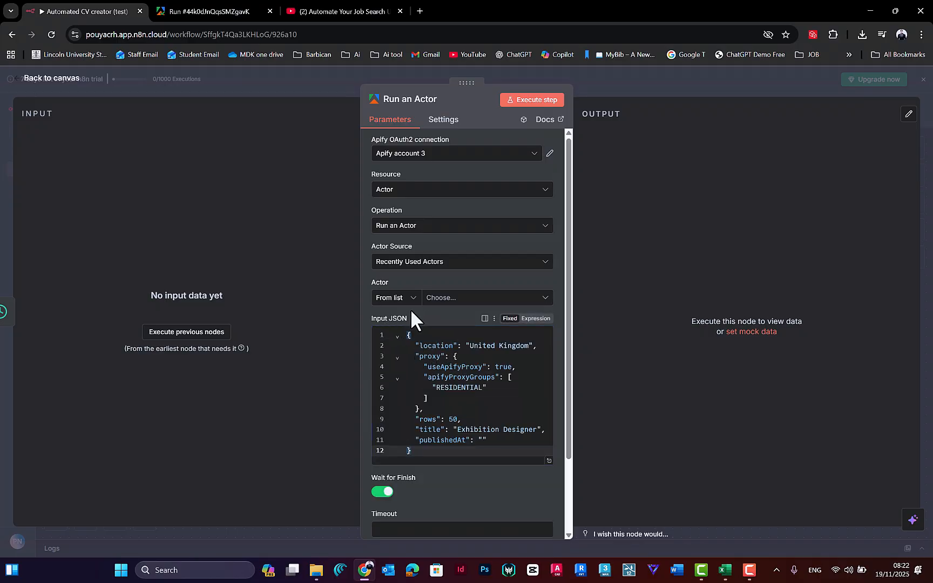
# Step: Choose LinkedIn Jobs Scraper from the list of recently used actors as the node's Actor
pyautogui.click(441, 303)
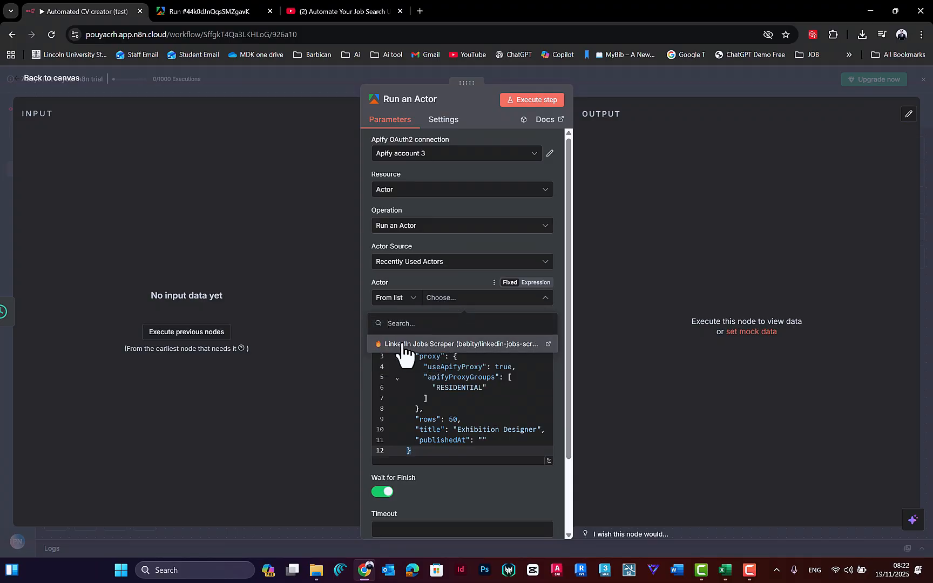
pyautogui.click(400, 299)
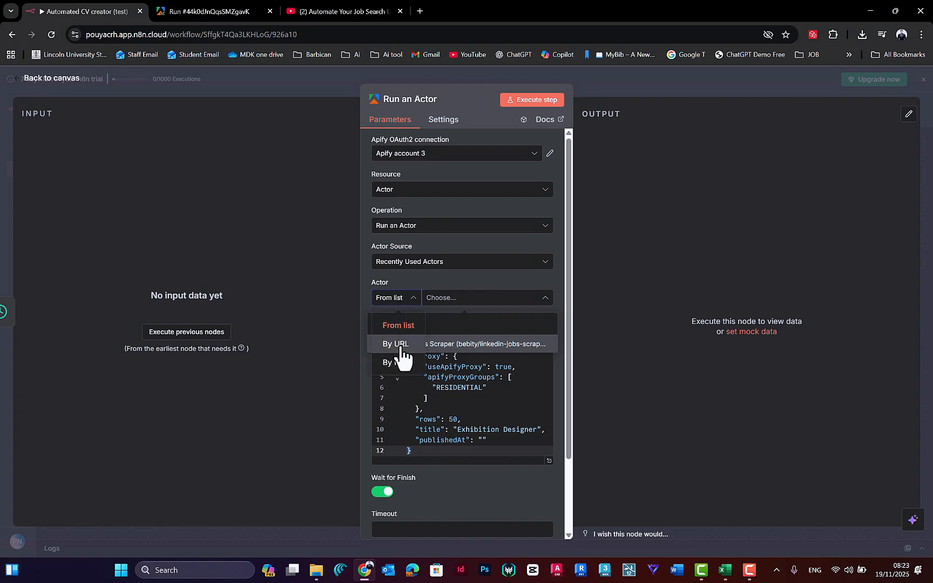
pyautogui.click(443, 303)
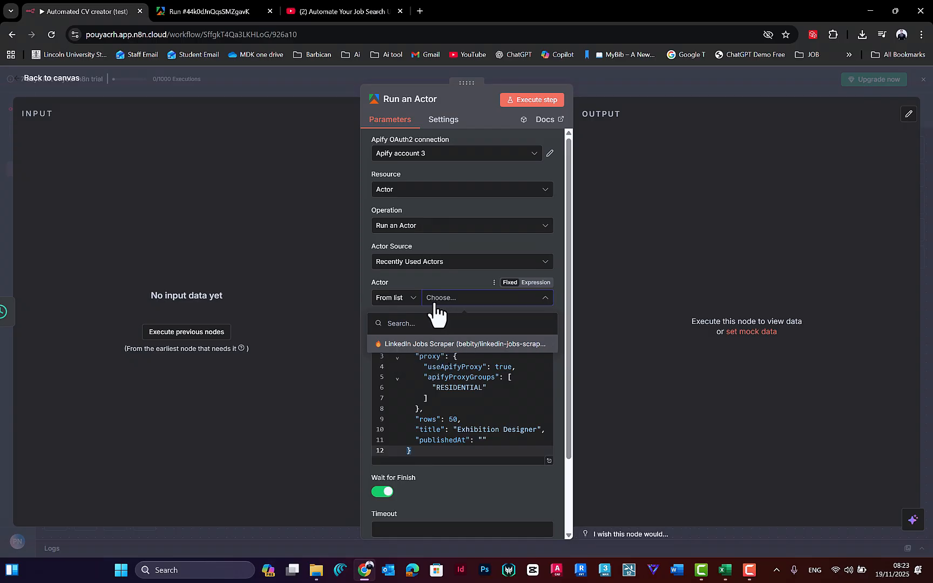
pyautogui.click(433, 345)
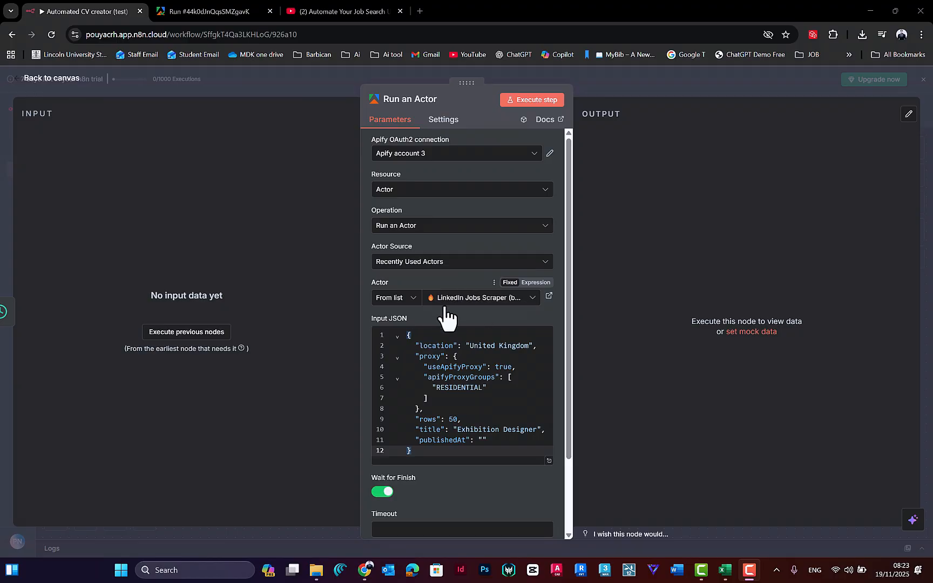
# Step: Review the scraper run's log and Jobs output in Apify, as well as the LinkedIn Jobs Scraper's input settings
pyautogui.click(218, 7)
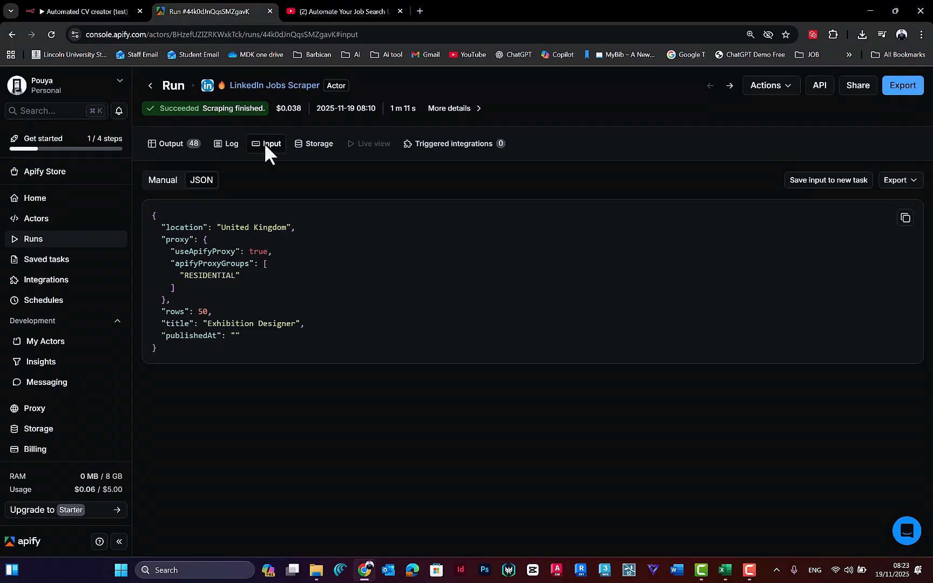
pyautogui.click(229, 150)
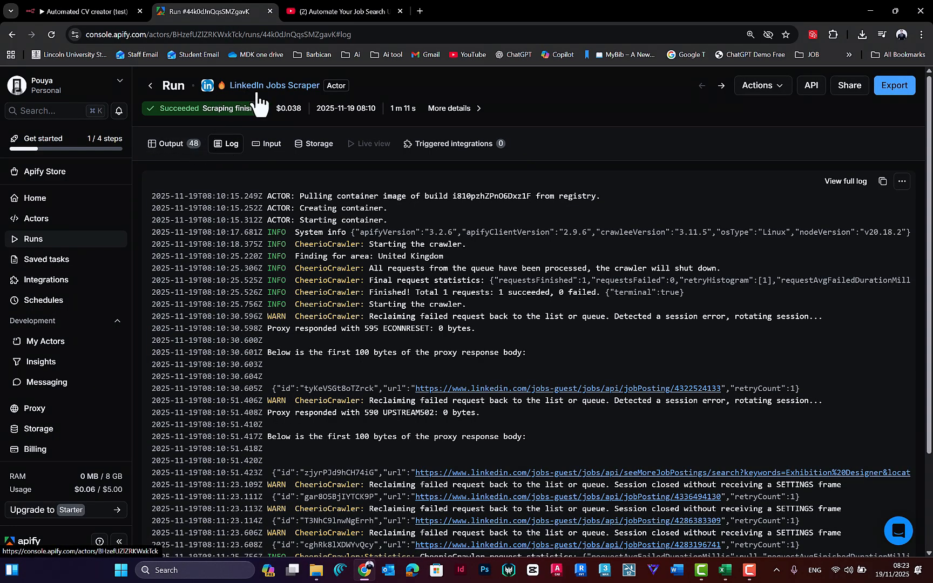
pyautogui.scroll(-2, 364, 367)
pyautogui.scroll(2, 364, 367)
pyautogui.click(178, 151)
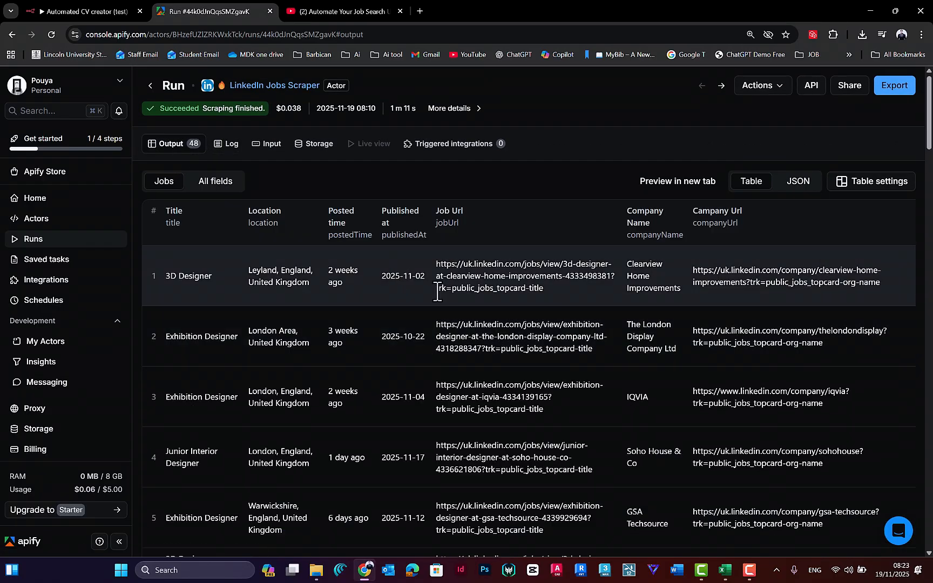
pyautogui.scroll(-15, 462, 321)
pyautogui.scroll(15, 463, 322)
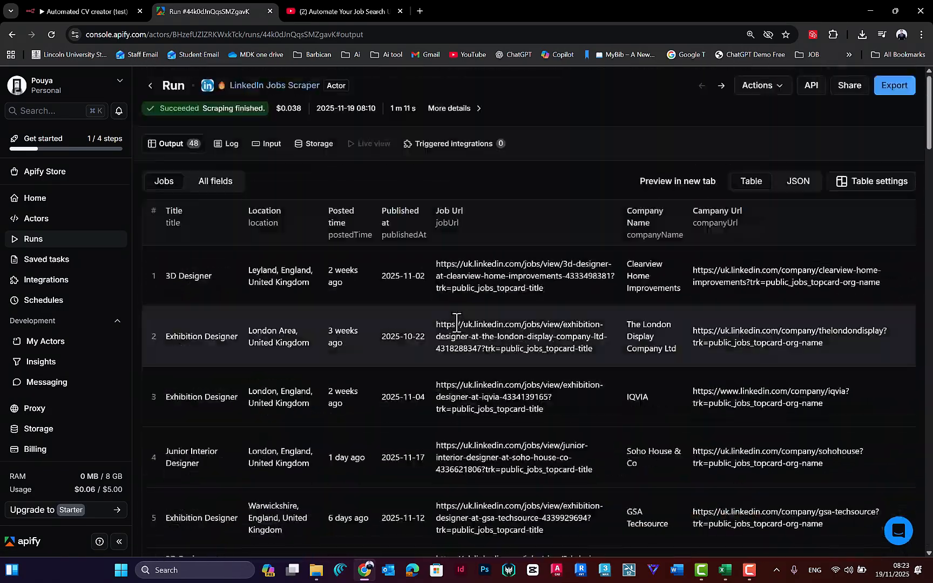
pyautogui.click(151, 86)
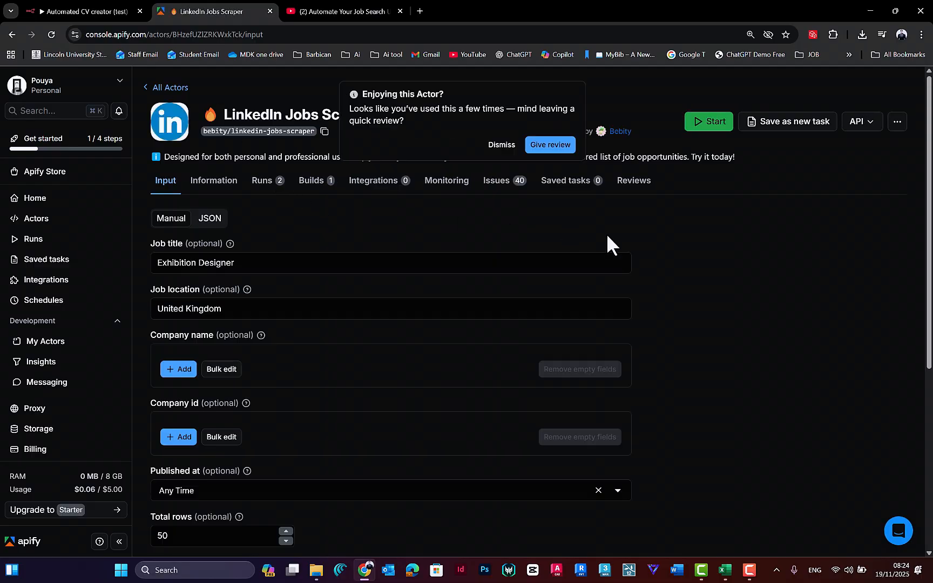
pyautogui.scroll(-5, 606, 233)
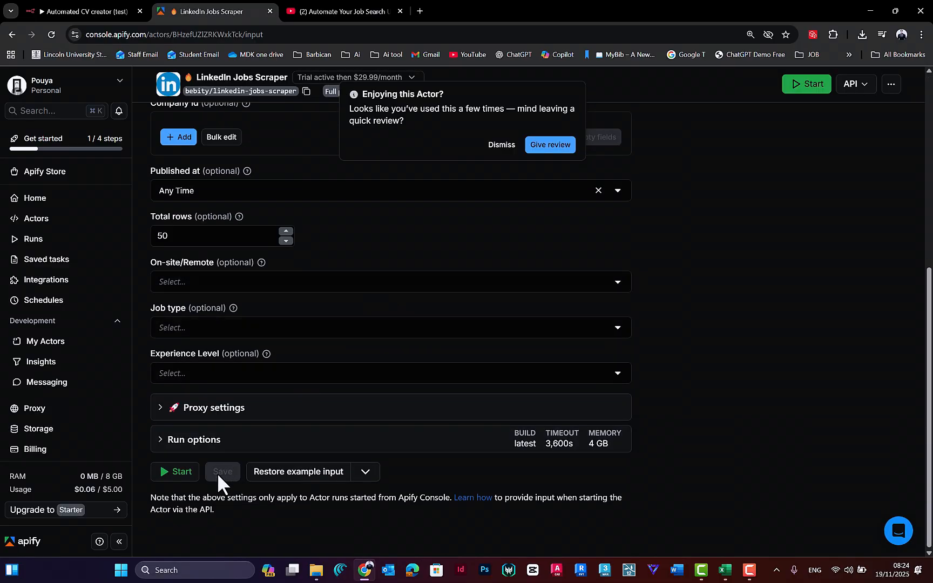
# Step: Return to the n8n workflow, close the Run an Actor settings and execute the workflow
pyautogui.click(65, 11)
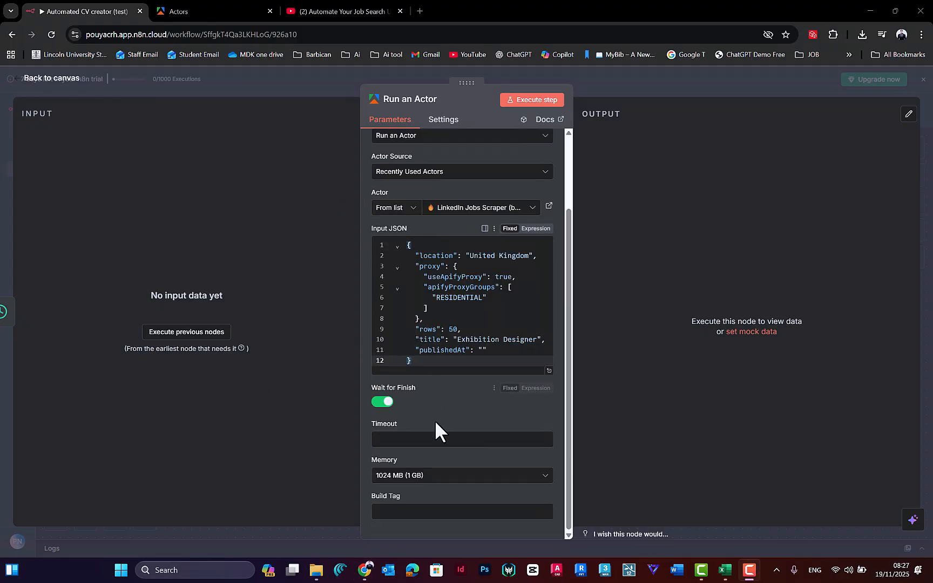
pyautogui.scroll(2, 552, 216)
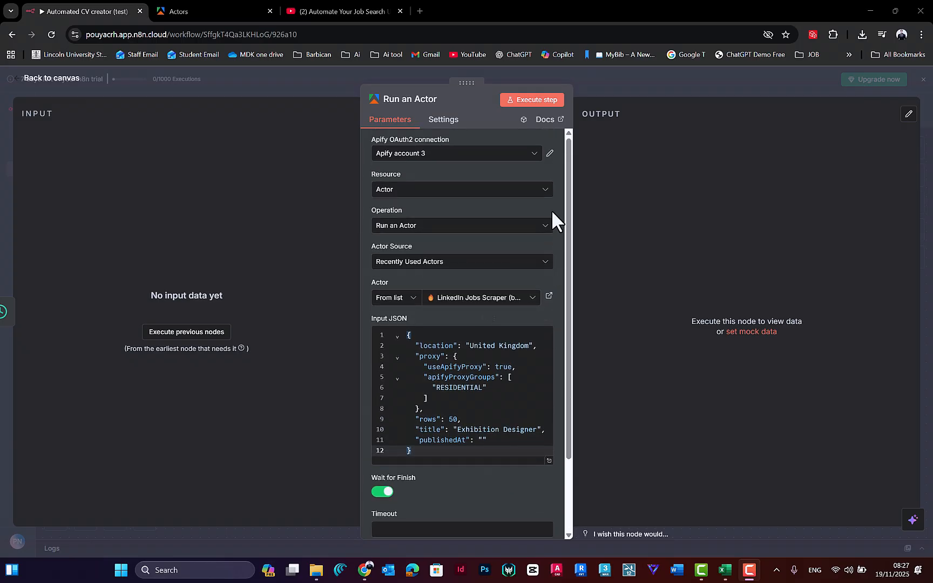
pyautogui.click(429, 73)
pyautogui.hscroll(2, 470, 372)
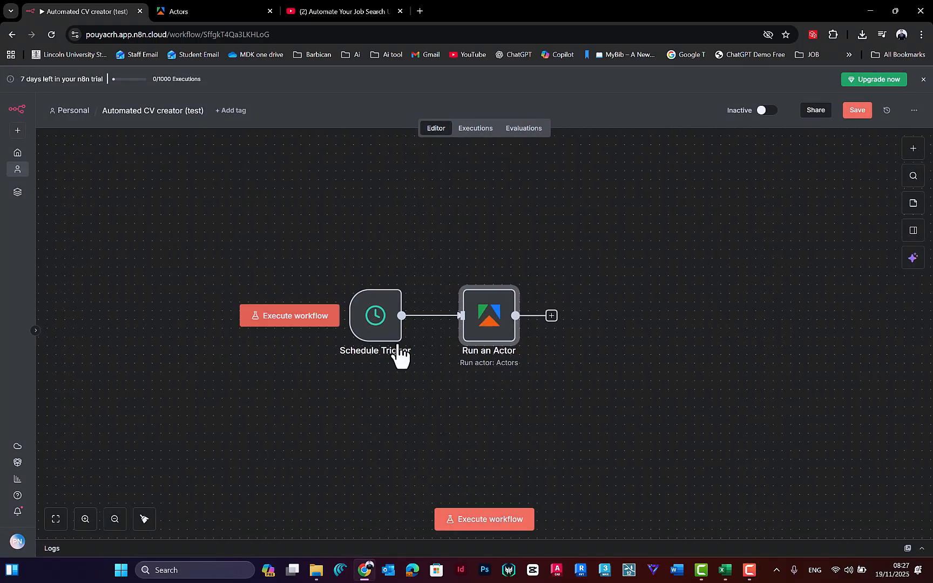
pyautogui.click(500, 522)
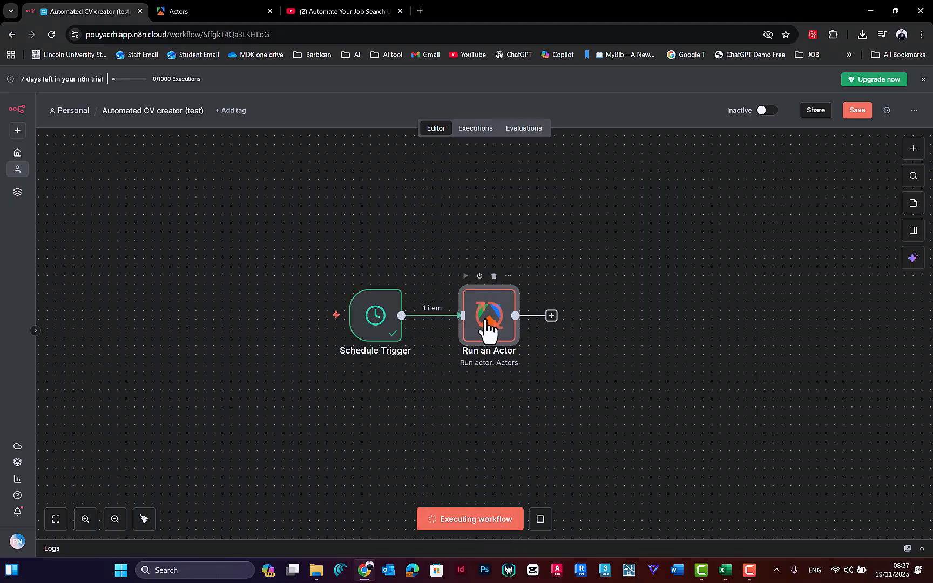
pyautogui.moveTo(442, 402); pyautogui.dragTo(410, 403)
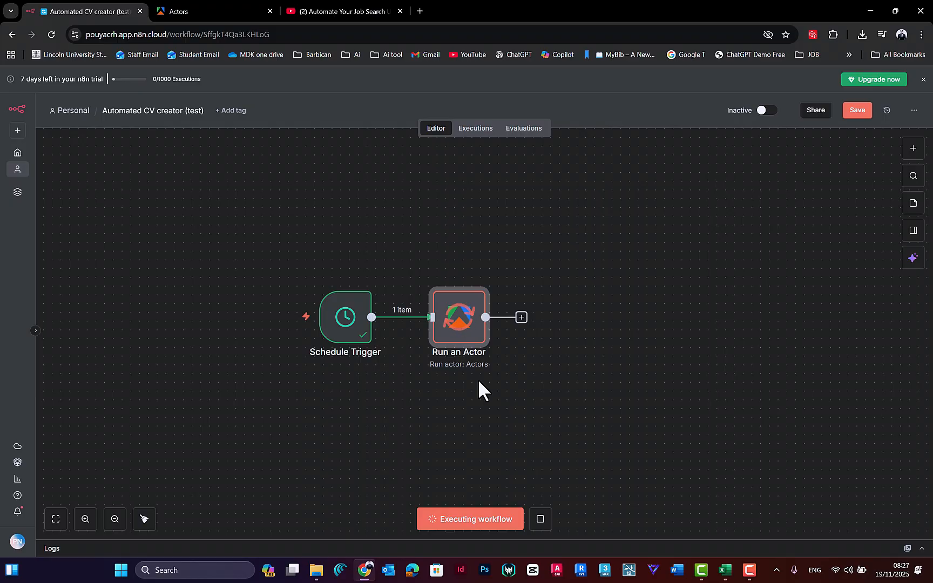
# Step: Check the LinkedIn Jobs Scraper's last run status in Apify's Actors list against the workflow's execution in n8n
pyautogui.click(205, 11)
pyautogui.click(120, 11)
pyautogui.click(229, 6)
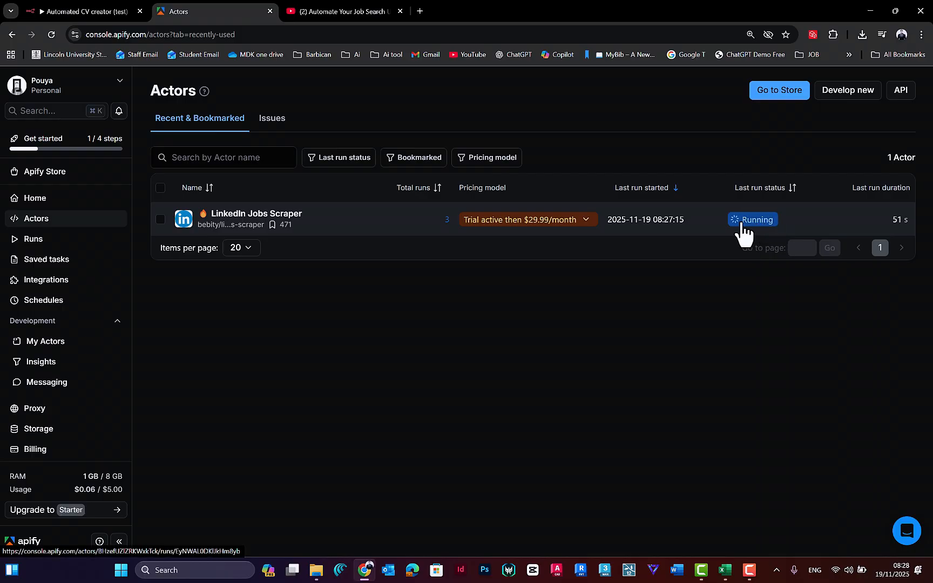
pyautogui.click(68, 12)
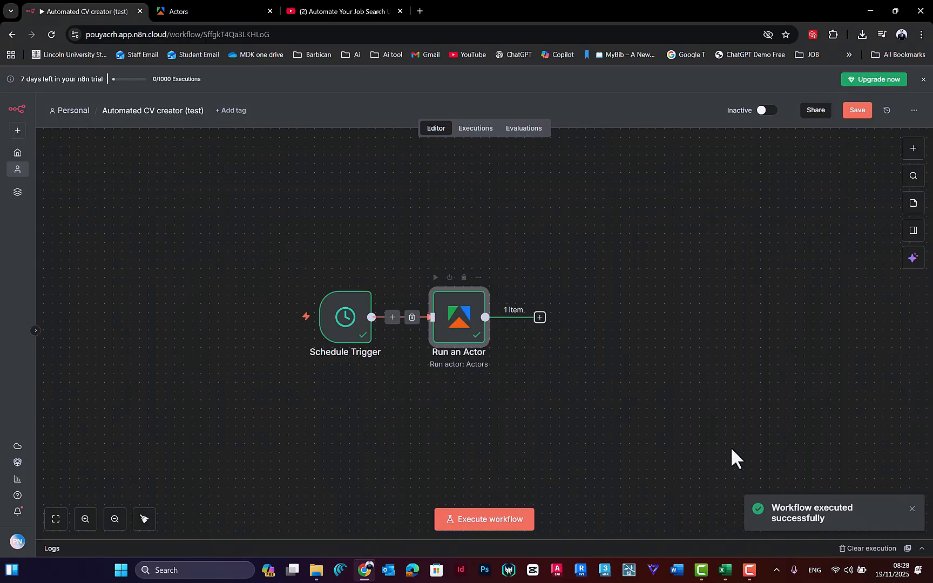
pyautogui.click(199, 11)
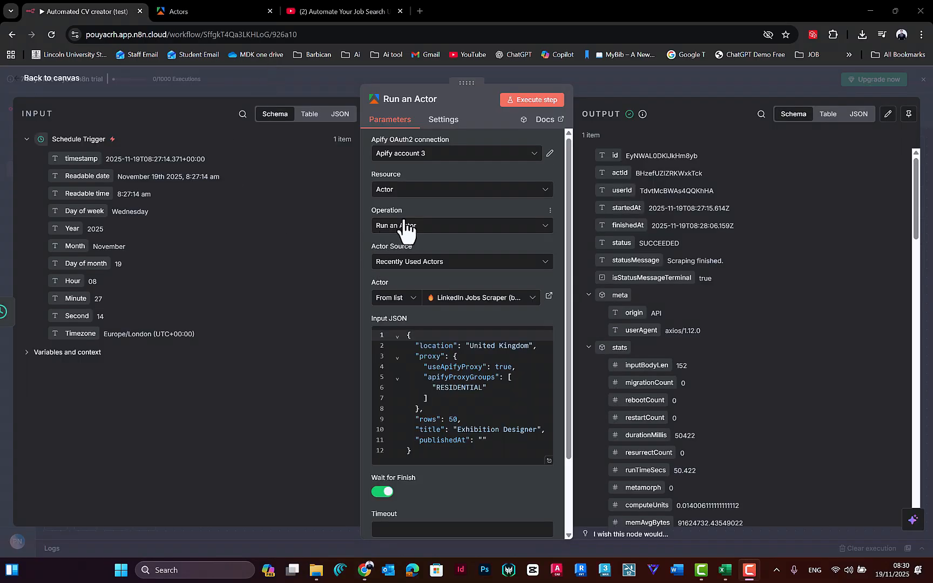
# Step: Reopen the Run an Actor node and examine its output fields, from the run's status and stats down to usage and console URL
pyautogui.click(381, 83)
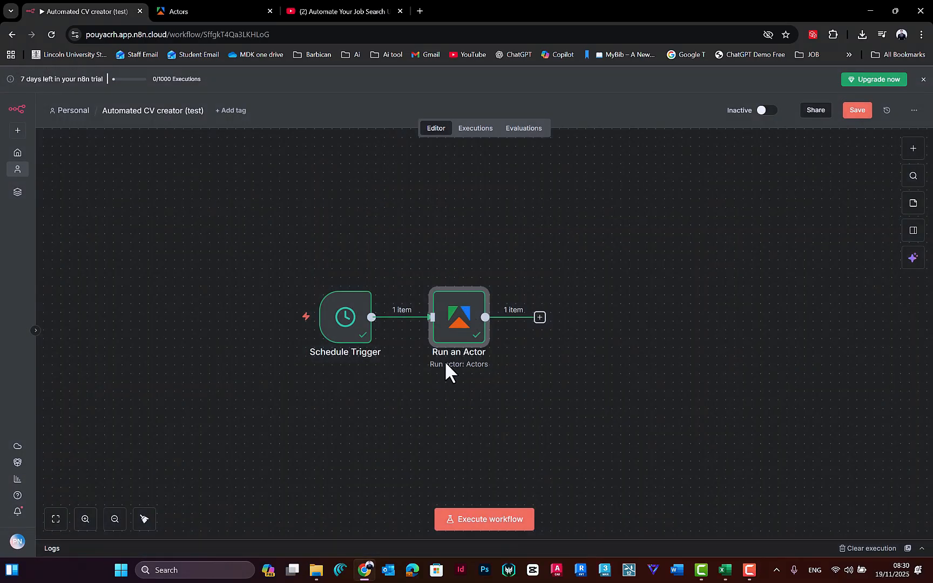
pyautogui.doubleClick(458, 321)
pyautogui.click(493, 66)
pyautogui.doubleClick(463, 330)
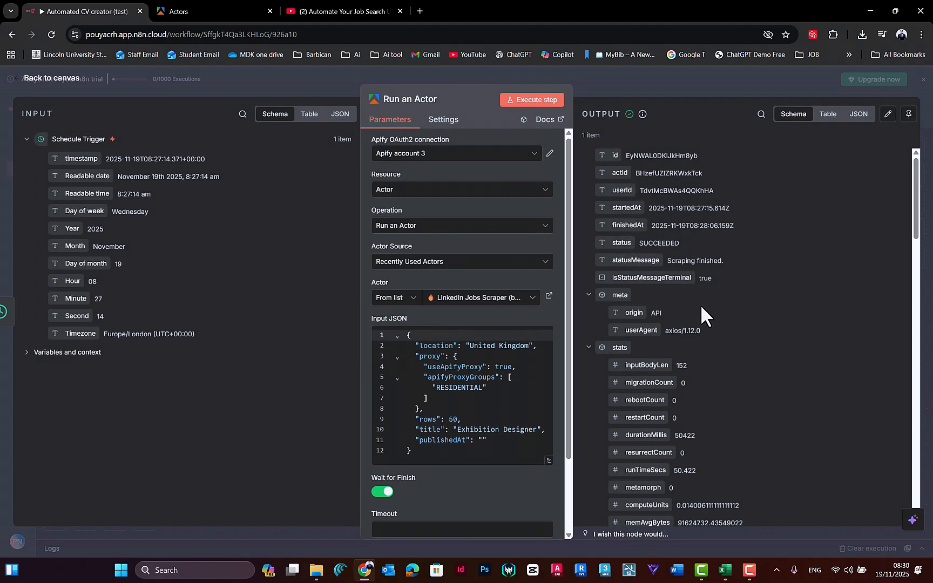
pyautogui.scroll(-3, 704, 335)
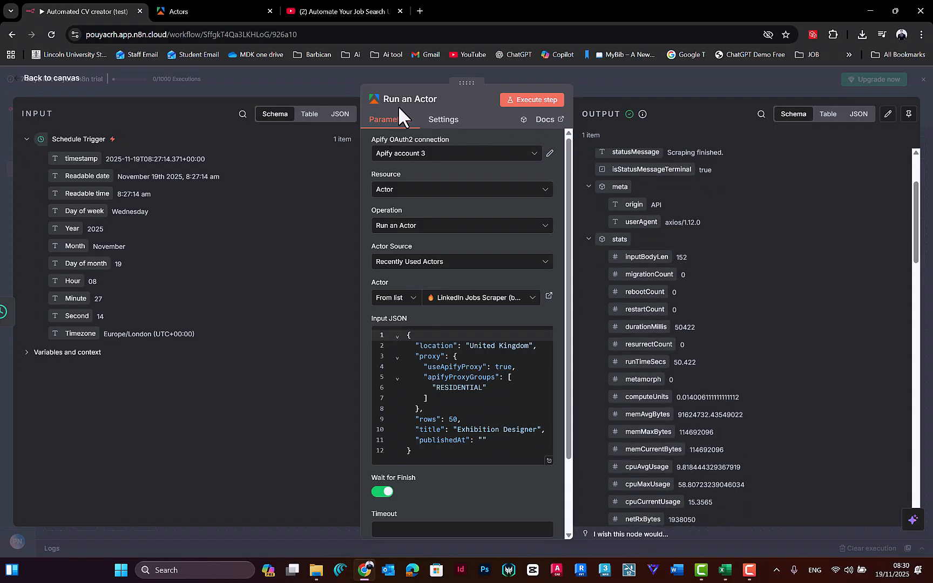
pyautogui.scroll(3, 691, 246)
pyautogui.scroll(-4, 701, 289)
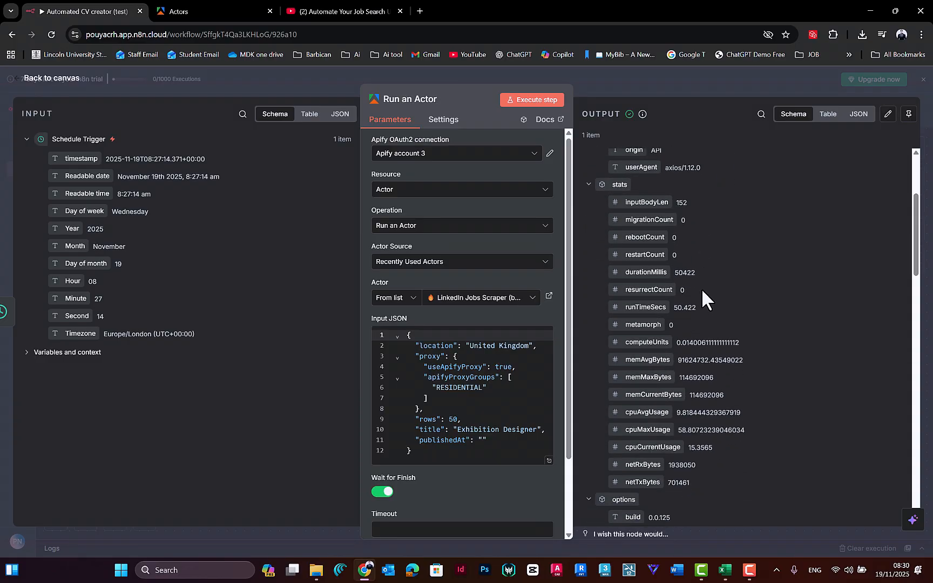
pyautogui.scroll(-15, 701, 289)
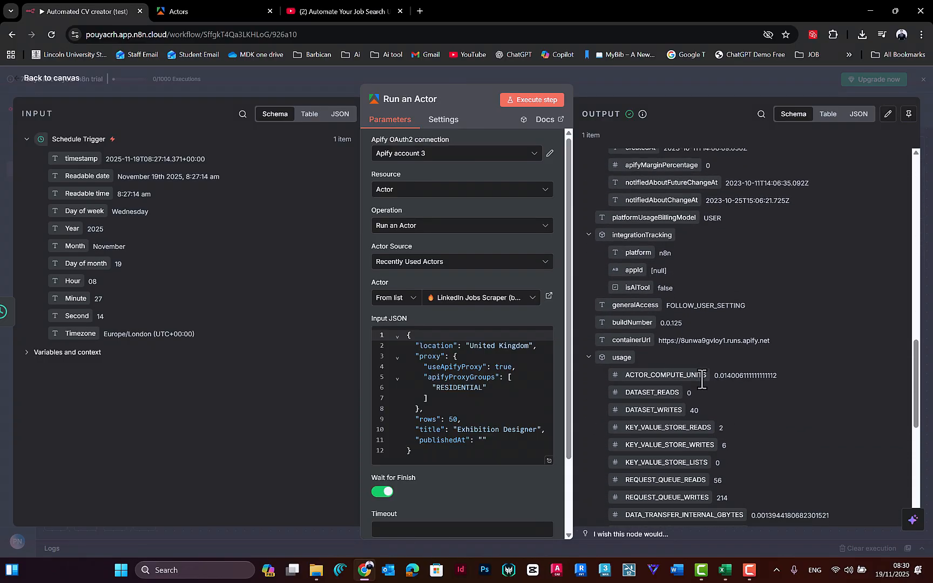
pyautogui.scroll(-8, 702, 379)
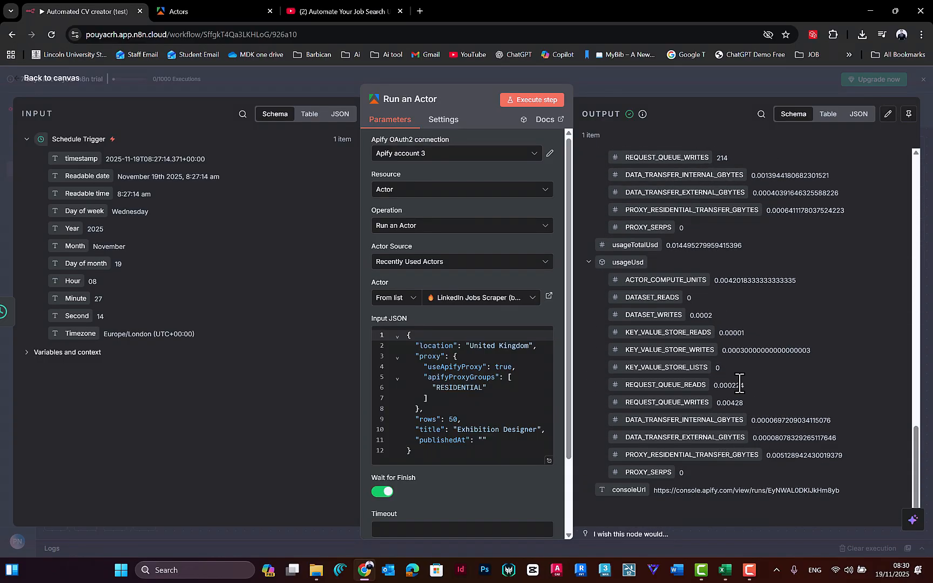
# Step: Leave the Run an Actor settings and add an Apify Get dataset items node after it
pyautogui.scroll(20, 652, 269)
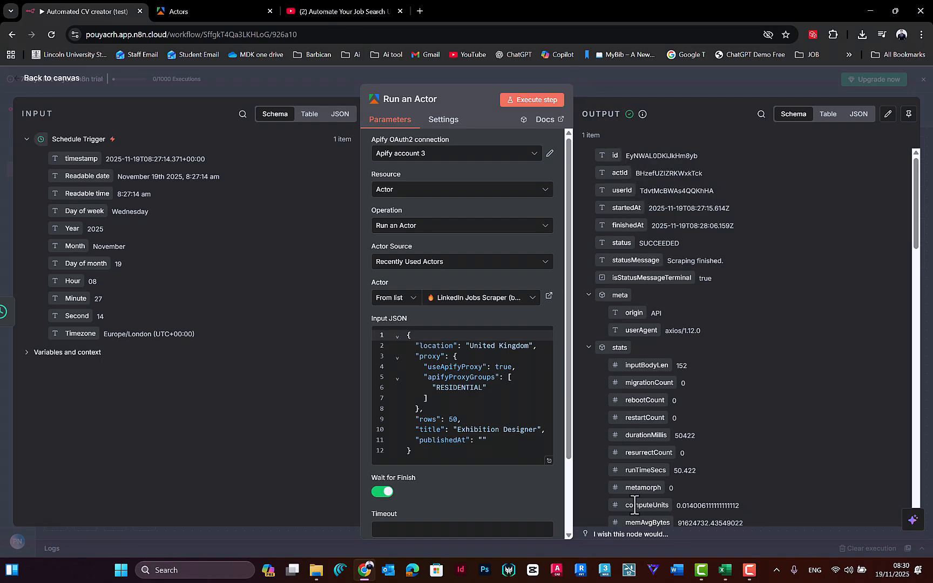
pyautogui.click(625, 83)
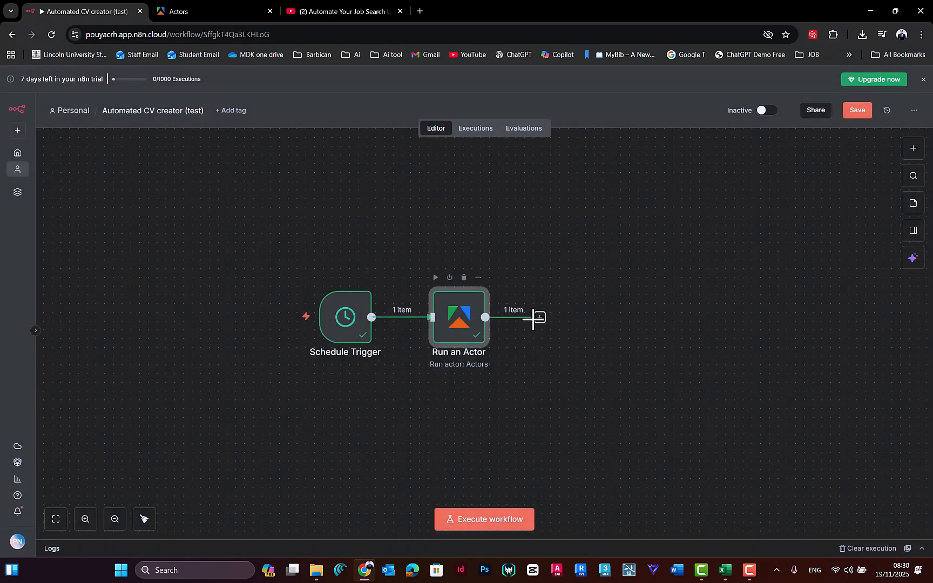
pyautogui.click(540, 318)
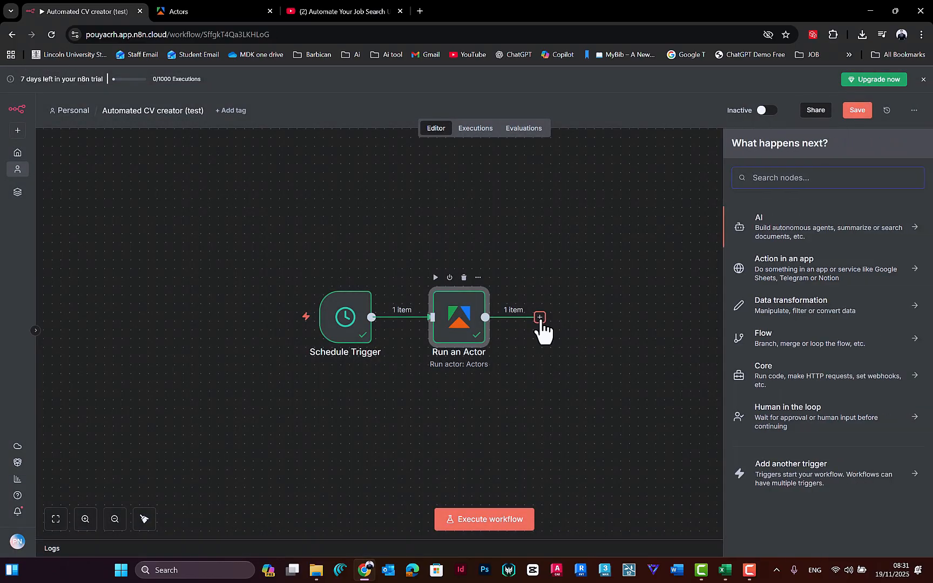
pyautogui.write('apify')
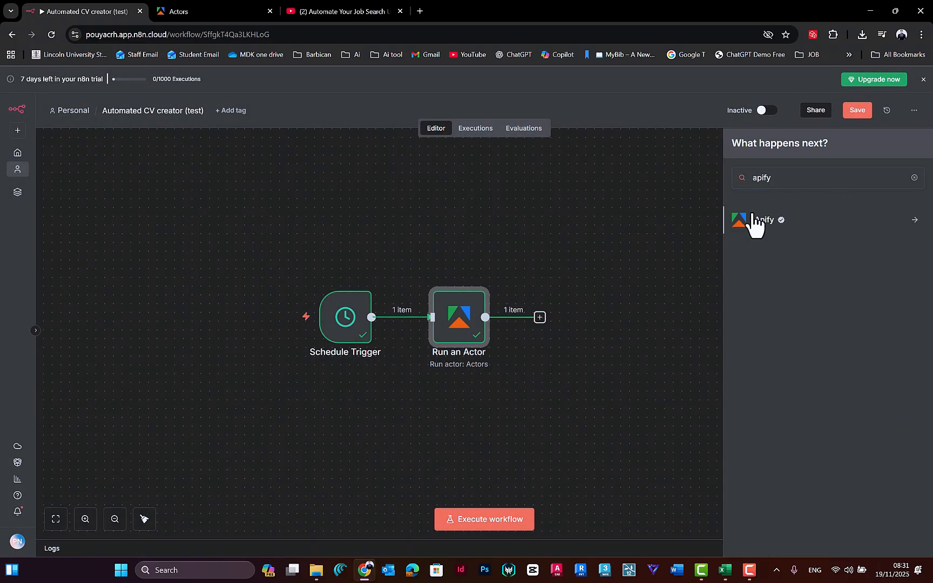
pyautogui.click(754, 221)
pyautogui.scroll(-3, 799, 464)
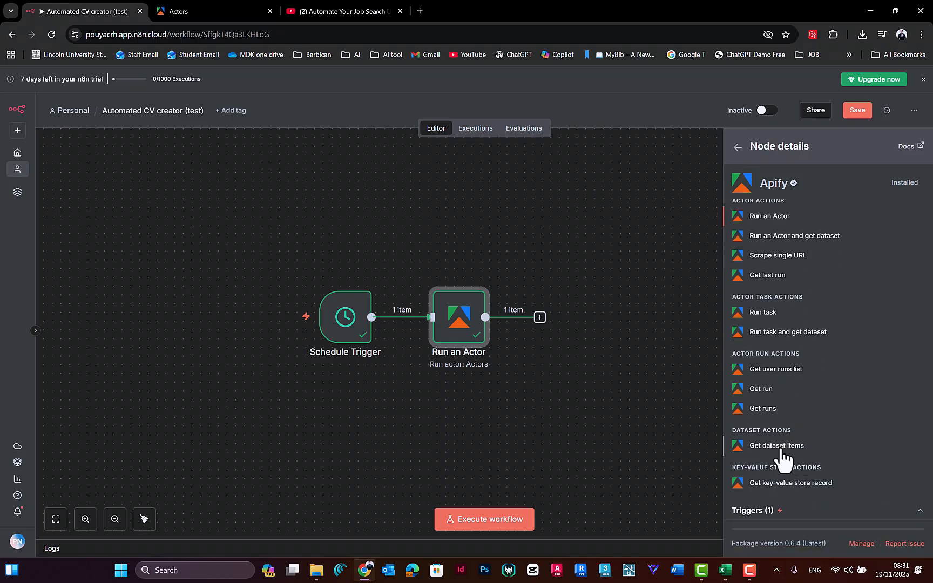
pyautogui.click(781, 447)
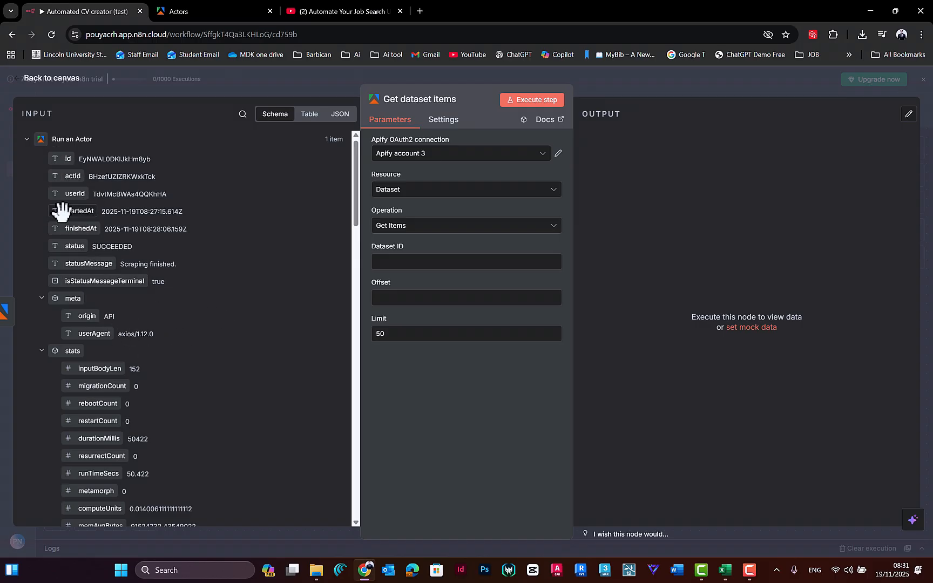
# Step: Map the Run an Actor output's defaultDatasetId into the Dataset ID of Get dataset items, and return to the canvas
pyautogui.scroll(-3, 206, 356)
pyautogui.scroll(3, 151, 340)
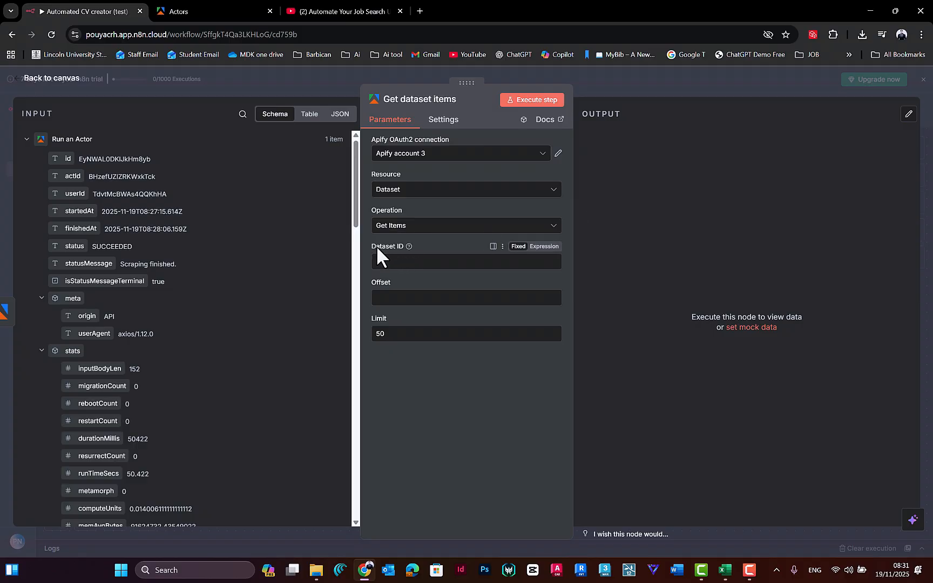
pyautogui.moveTo(354, 183); pyautogui.dragTo(360, 324)
pyautogui.scroll(-7, 300, 321)
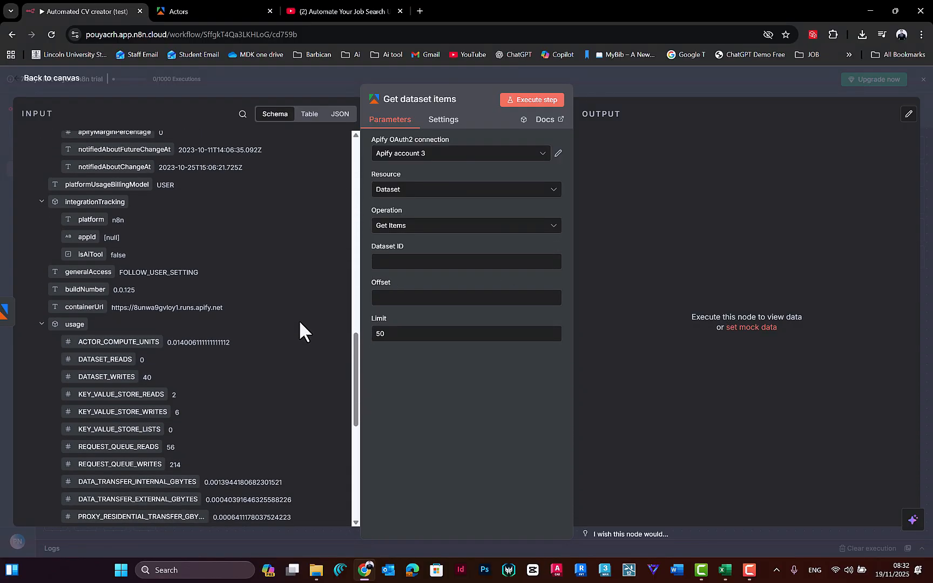
pyautogui.scroll(-3, 300, 324)
pyautogui.scroll(20, 301, 302)
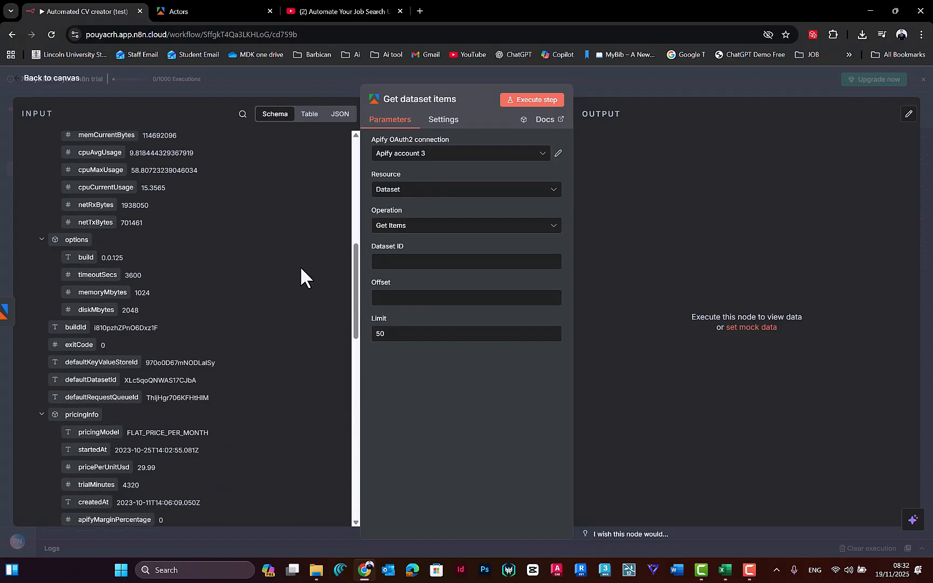
pyautogui.click(243, 114)
pyautogui.write('defaul')
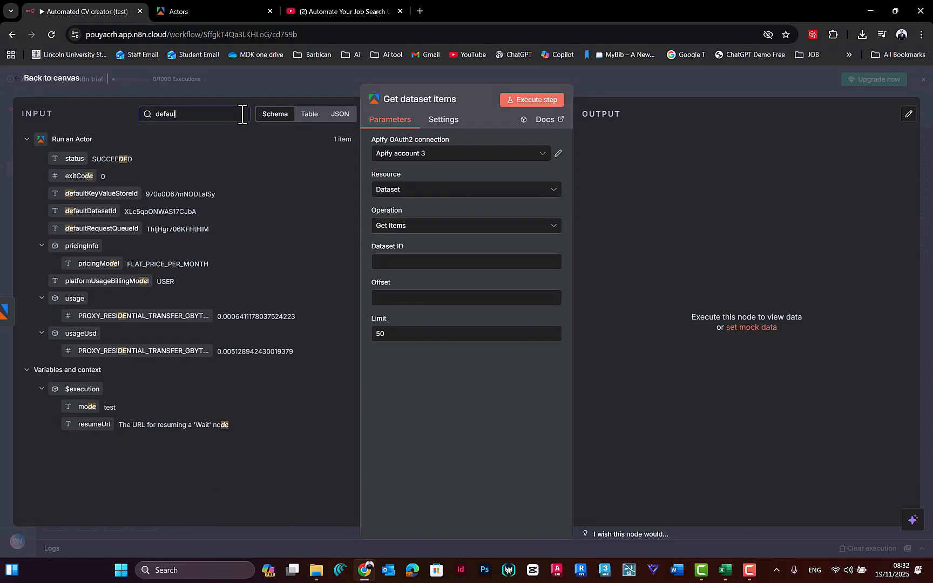
pyautogui.write('t')
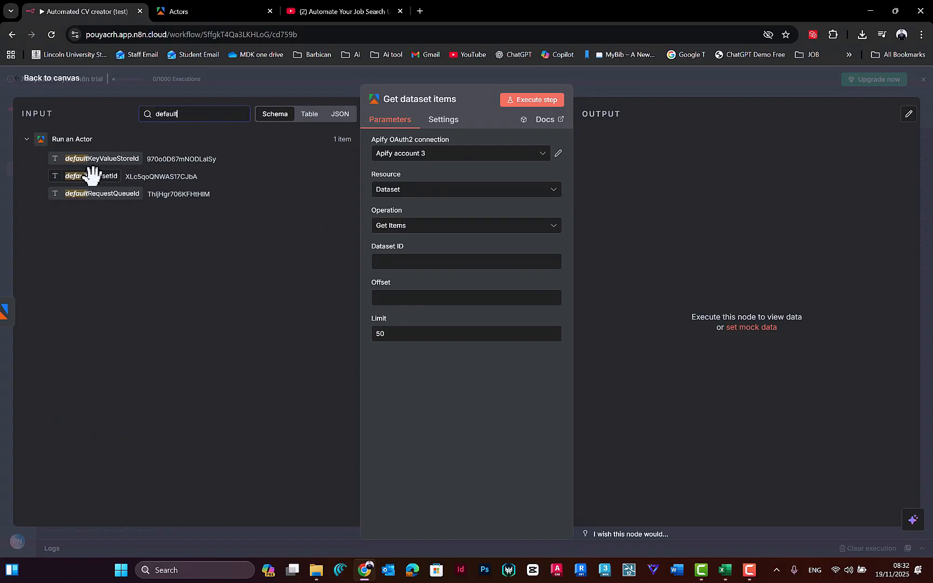
pyautogui.moveTo(86, 176); pyautogui.dragTo(401, 262)
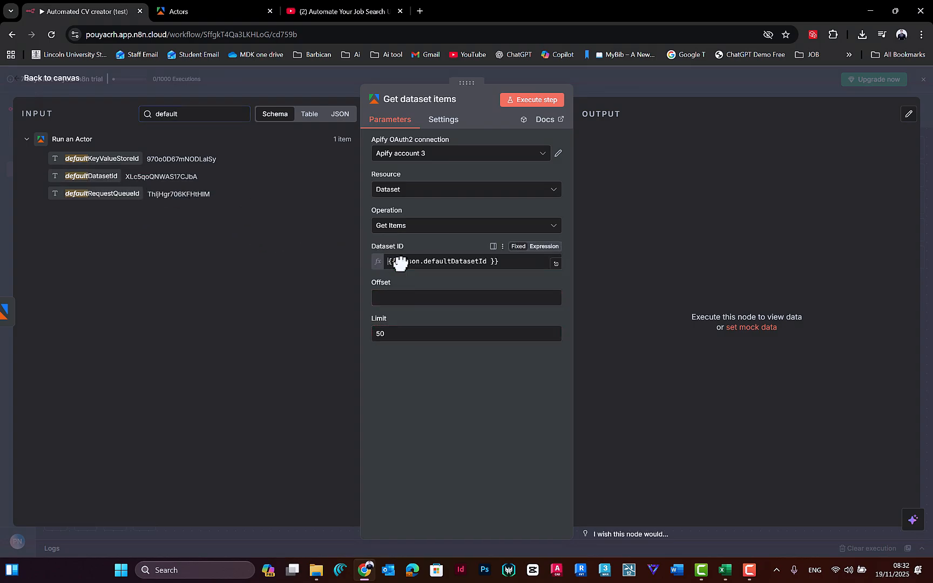
pyautogui.click(392, 374)
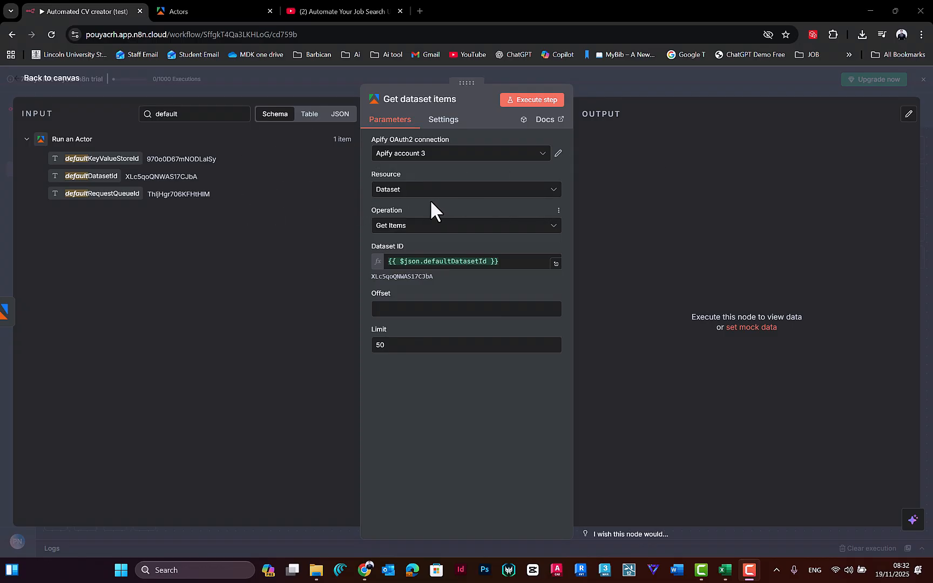
pyautogui.click(383, 76)
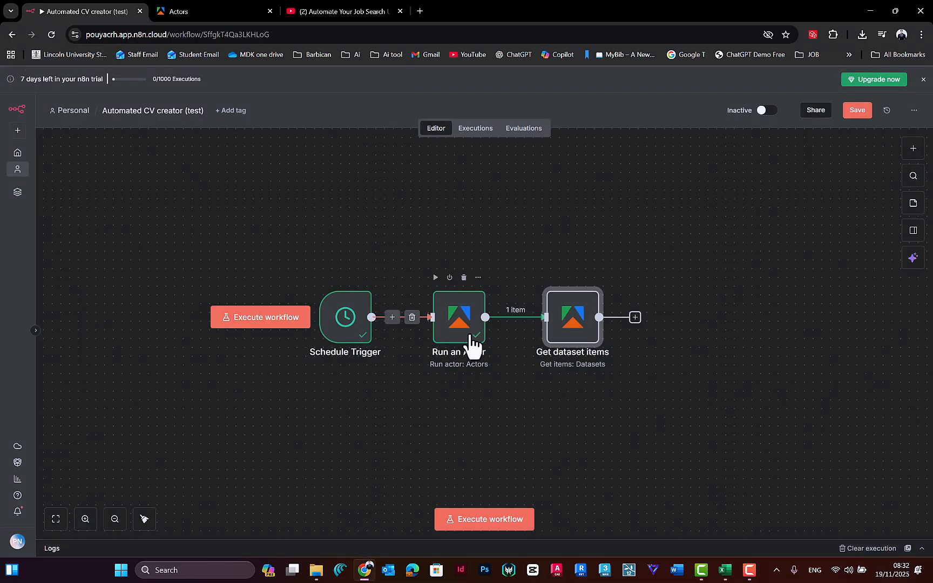
# Step: Pin the output data of the Schedule Trigger and Run an Actor nodes together
pyautogui.moveTo(492, 229); pyautogui.dragTo(256, 398)
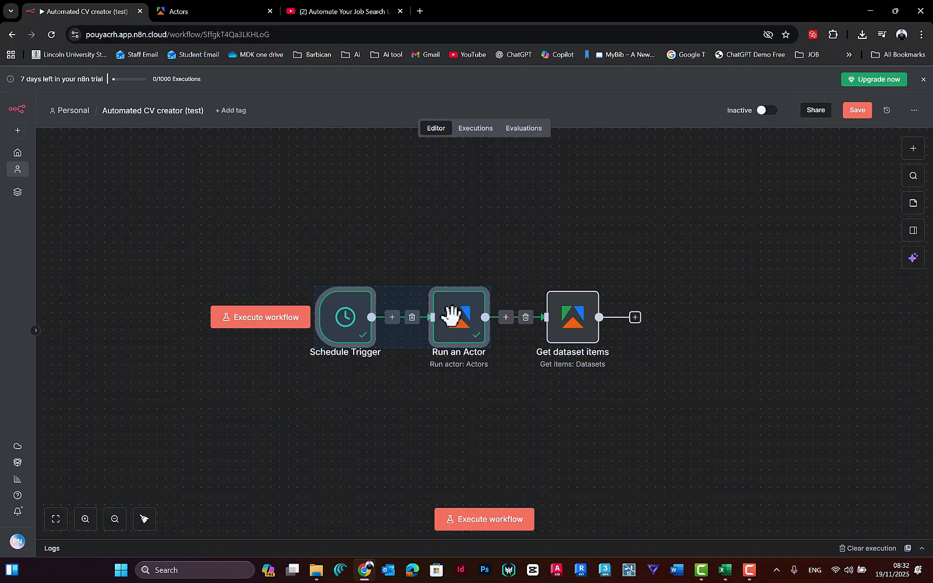
pyautogui.rightClick(440, 294)
pyautogui.moveTo(483, 246); pyautogui.dragTo(348, 396)
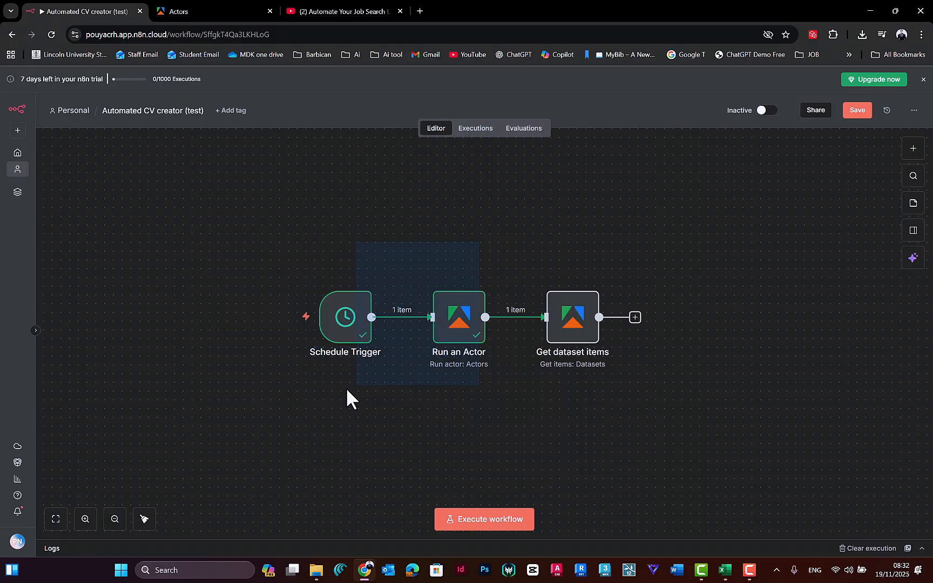
pyautogui.moveTo(494, 263); pyautogui.dragTo(236, 420)
pyautogui.rightClick(478, 295)
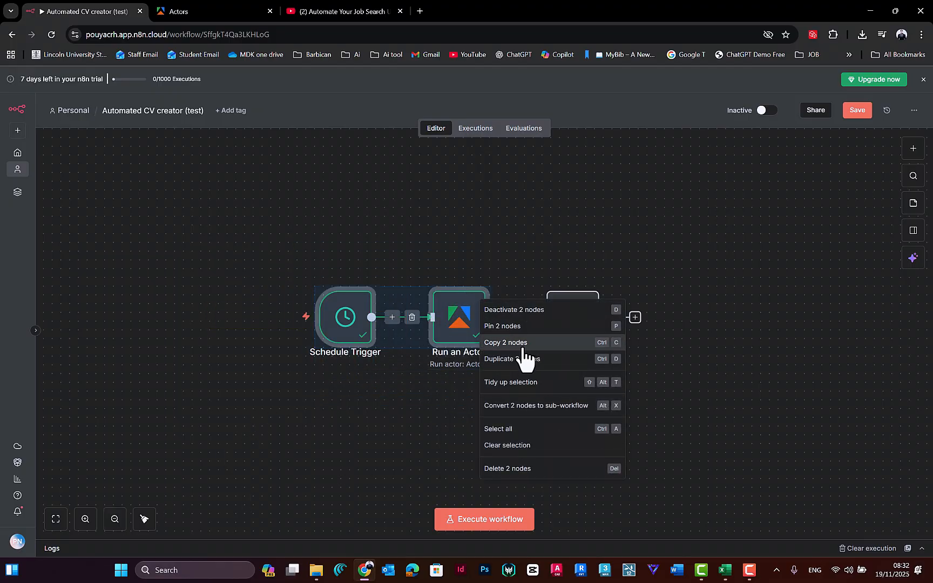
pyautogui.click(498, 331)
pyautogui.click(436, 400)
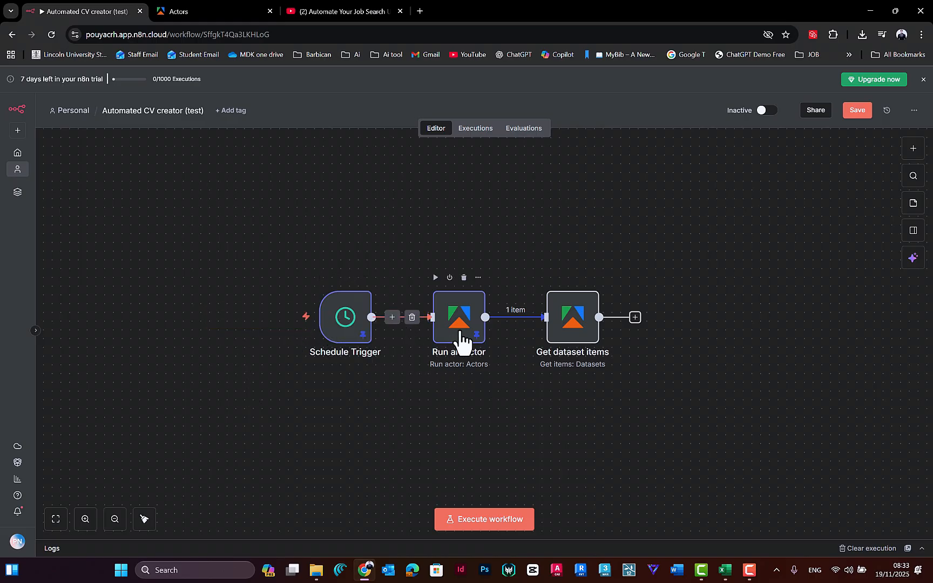
# Step: Execute the Get dataset items node and review the job fields in its output, including title, applicant count and contract type
pyautogui.doubleClick(573, 325)
pyautogui.click(520, 100)
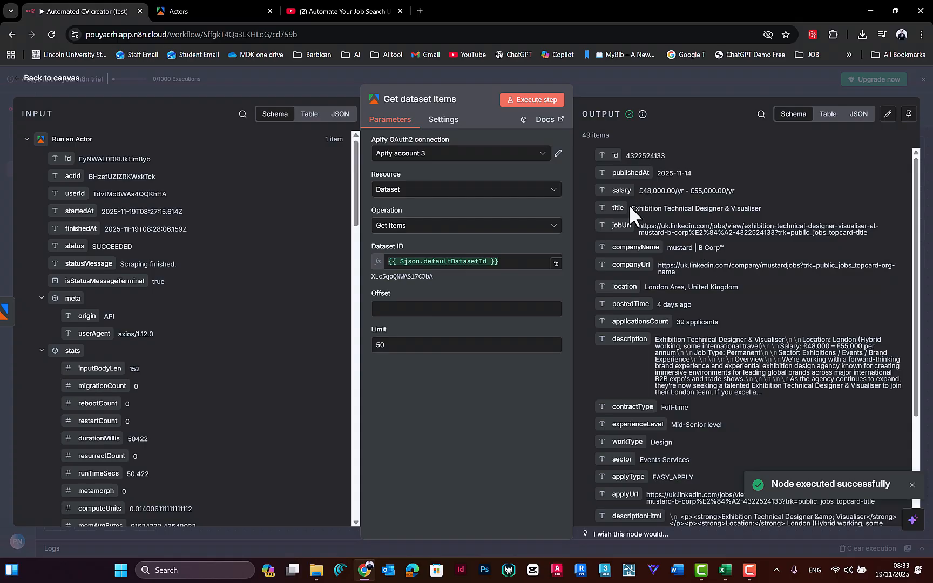
pyautogui.moveTo(639, 210); pyautogui.dragTo(763, 214)
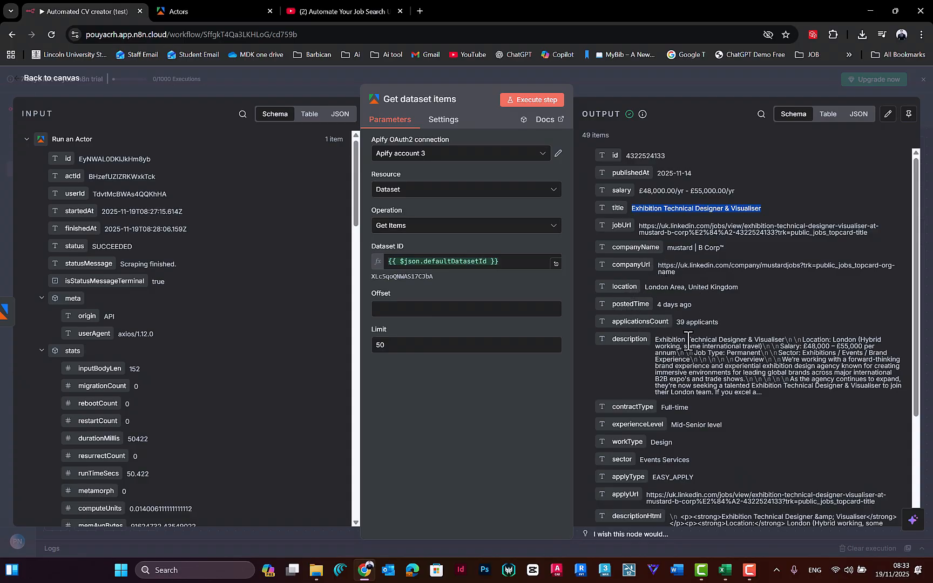
pyautogui.moveTo(677, 324); pyautogui.dragTo(719, 323)
pyautogui.click(703, 324)
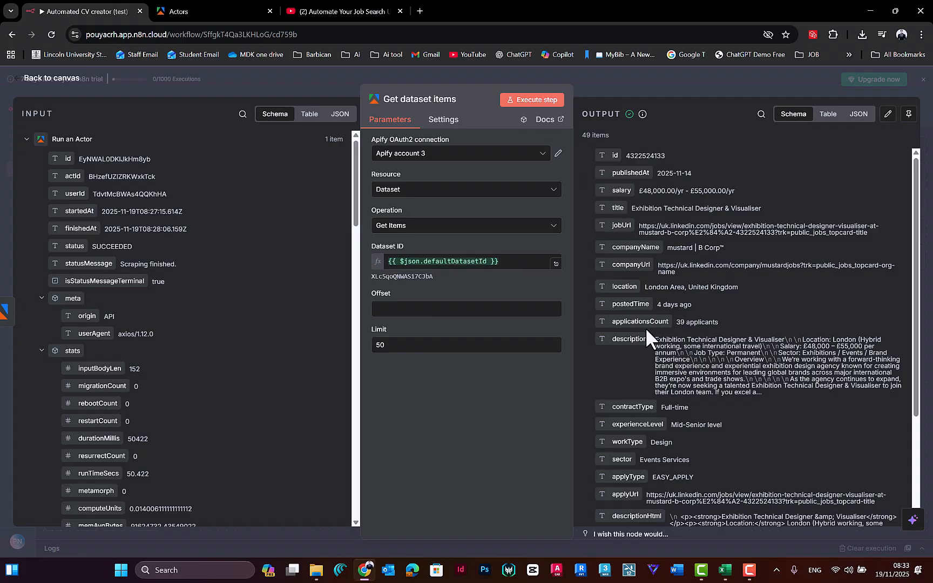
pyautogui.moveTo(676, 322); pyautogui.dragTo(715, 323)
pyautogui.click(689, 323)
pyautogui.scroll(-3, 699, 324)
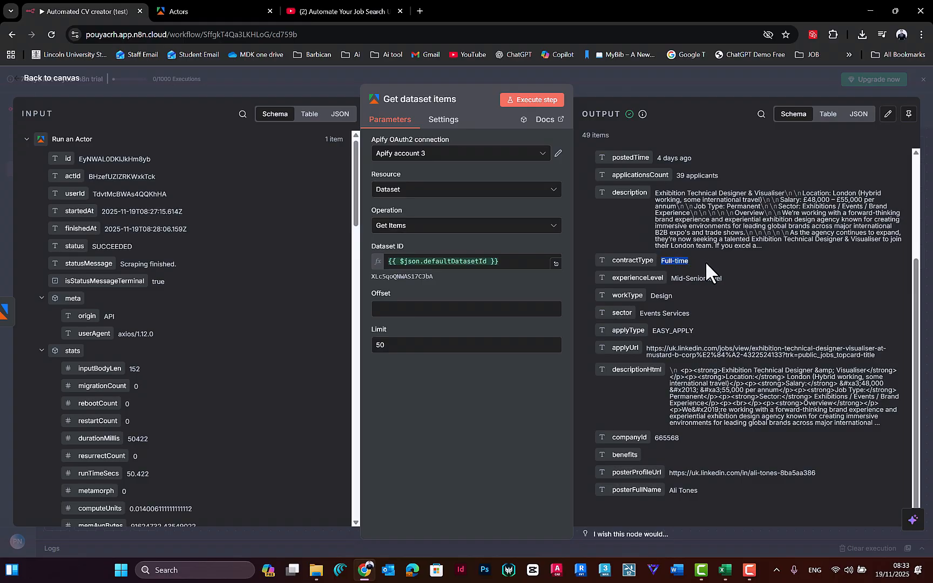
pyautogui.scroll(3, 630, 172)
pyautogui.click(574, 76)
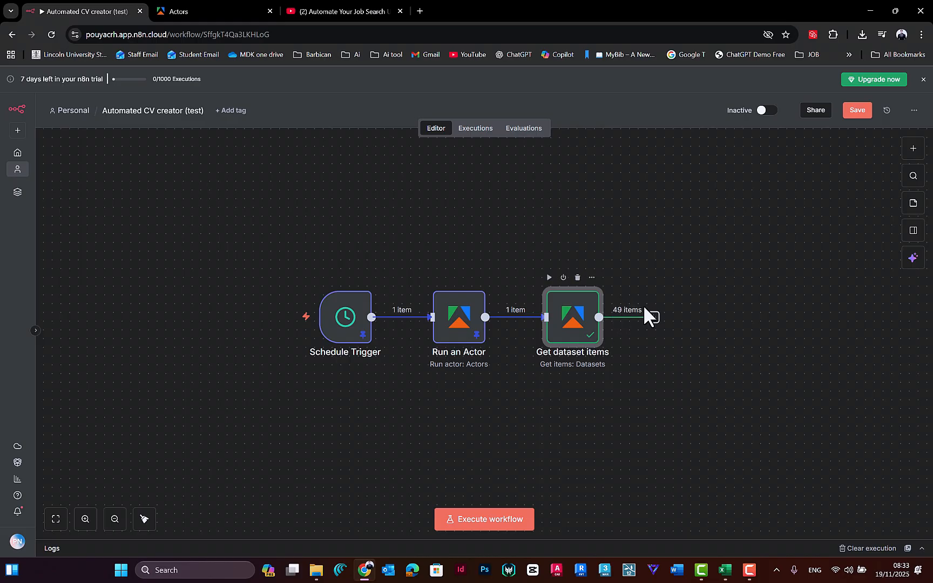
pyautogui.hscroll(5, 621, 254)
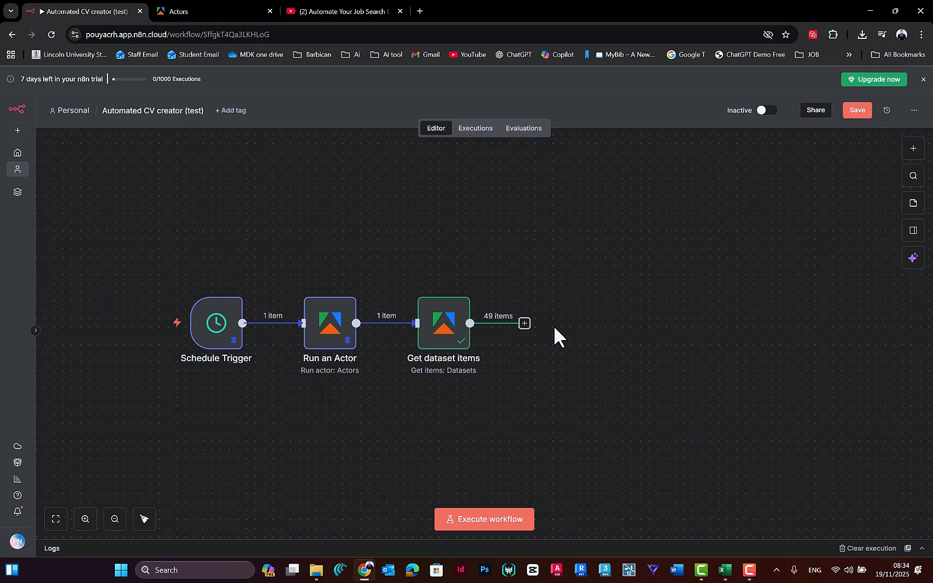
pyautogui.moveTo(393, 388); pyautogui.dragTo(554, 255)
pyautogui.click(549, 265)
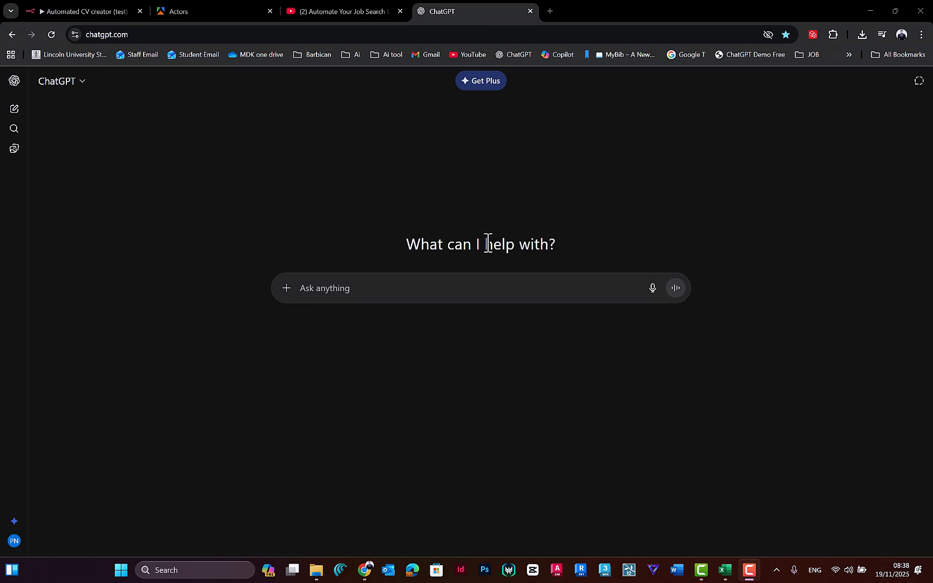
# Step: Switch from ChatGPT back to the n8n workflow and delete the OpenAI Message a model node
pyautogui.click(182, 10)
pyautogui.click(96, 10)
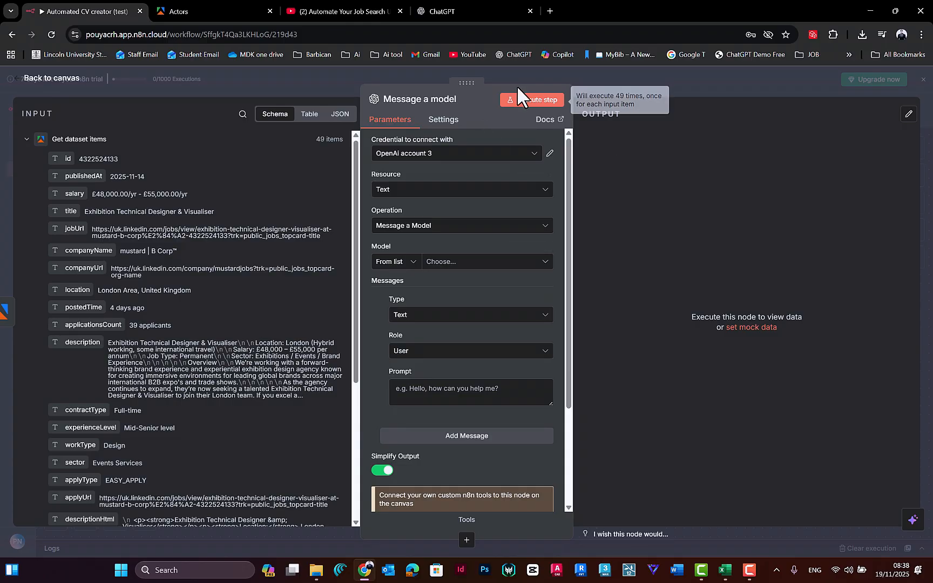
pyautogui.click(526, 72)
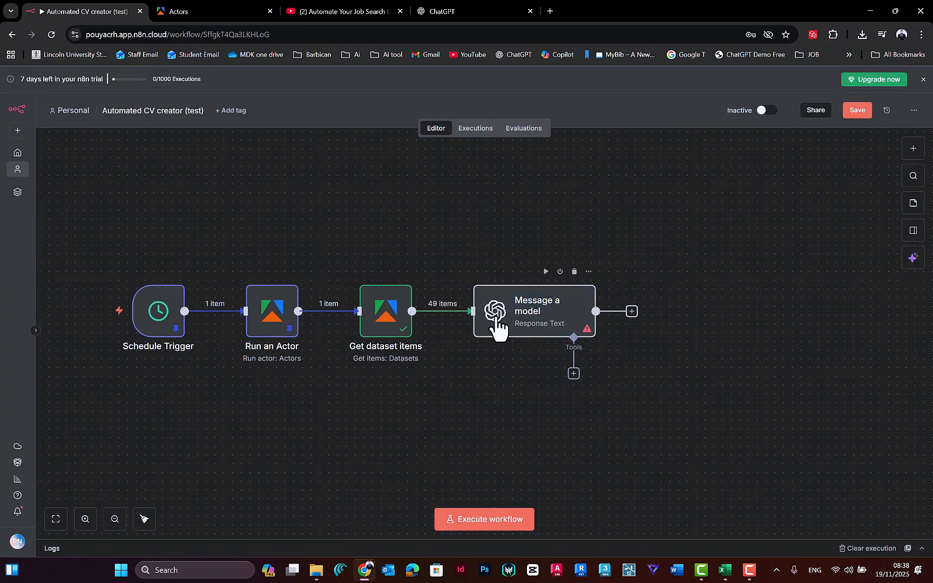
pyautogui.press('Delete')
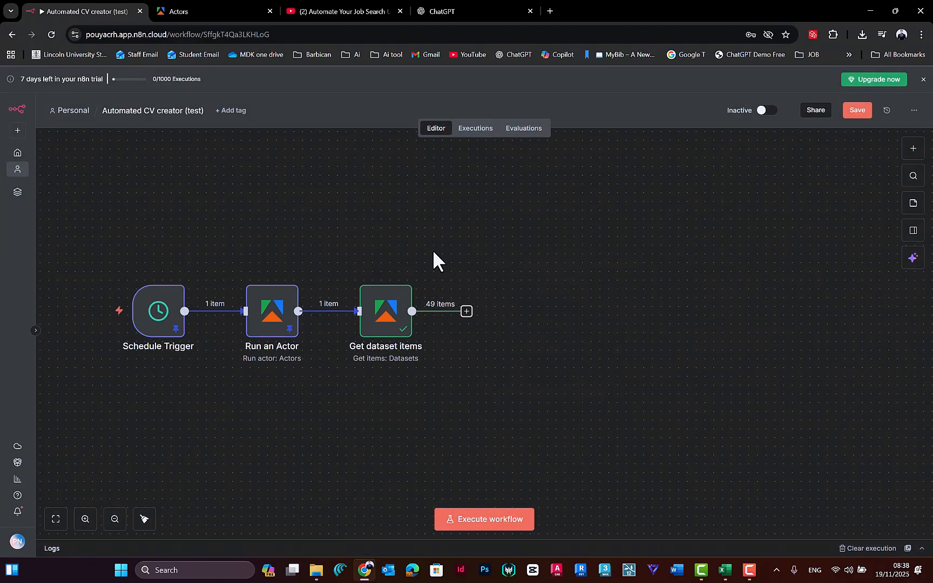
# Step: Pin the output data of the Get dataset items node
pyautogui.moveTo(433, 250); pyautogui.dragTo(327, 410)
pyautogui.press('p')
pyautogui.click(434, 390)
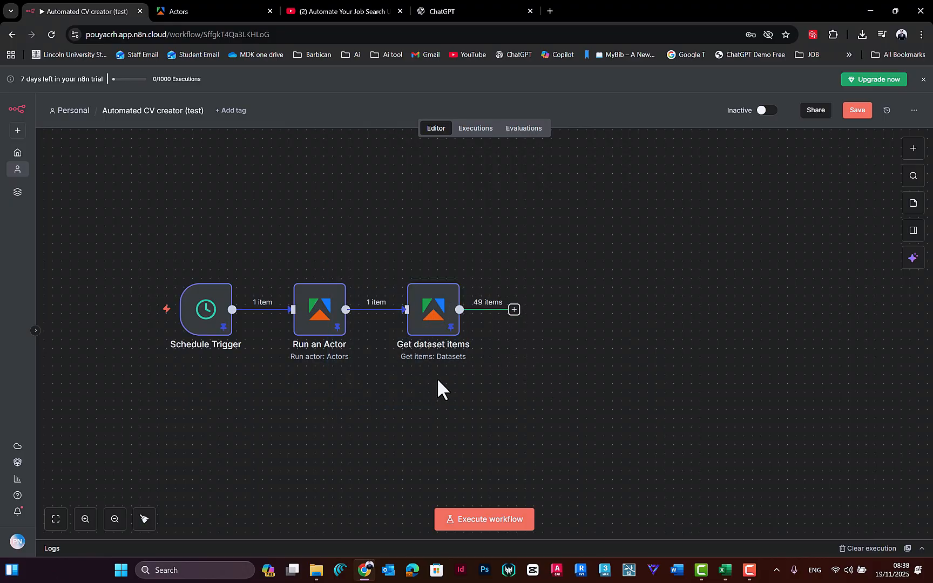
# Step: Add a Limit node after Get dataset items, leaving Max Items at 1 and Keep on First Items
pyautogui.click(513, 313)
pyautogui.write('limit')
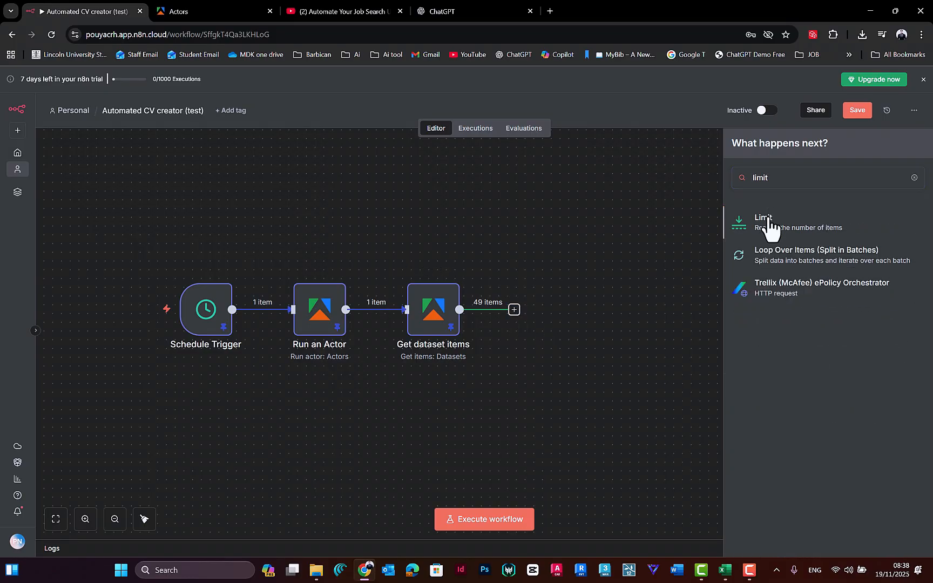
pyautogui.press('Return')
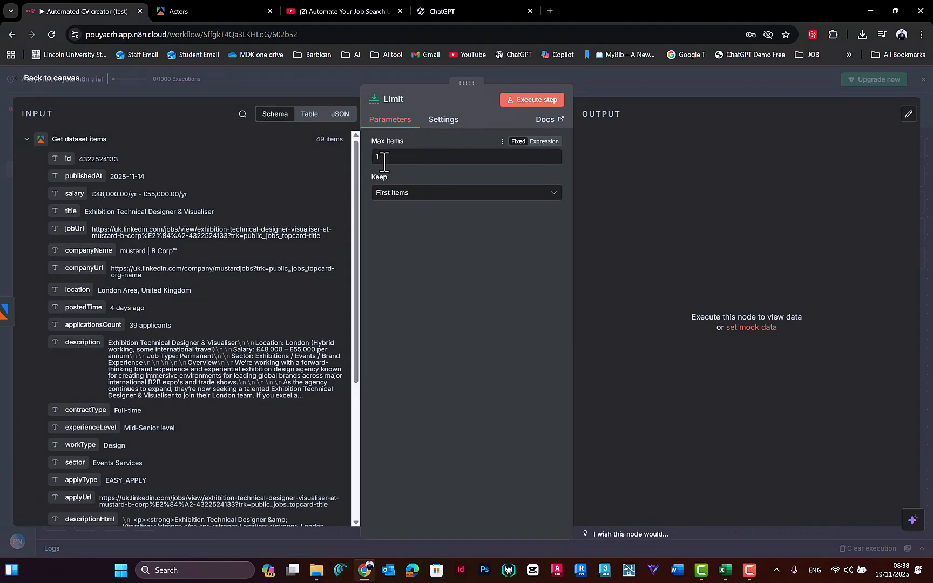
pyautogui.click(404, 72)
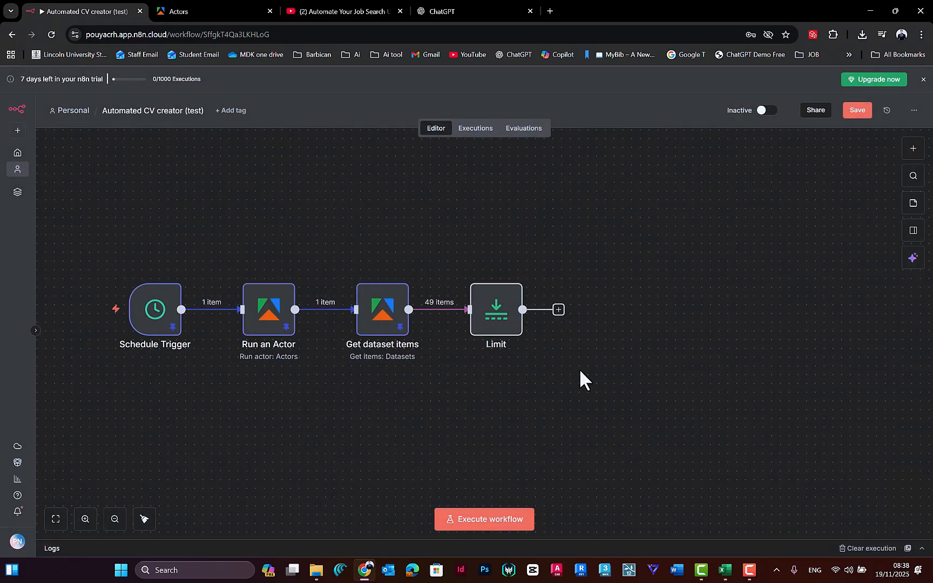
pyautogui.doubleClick(496, 313)
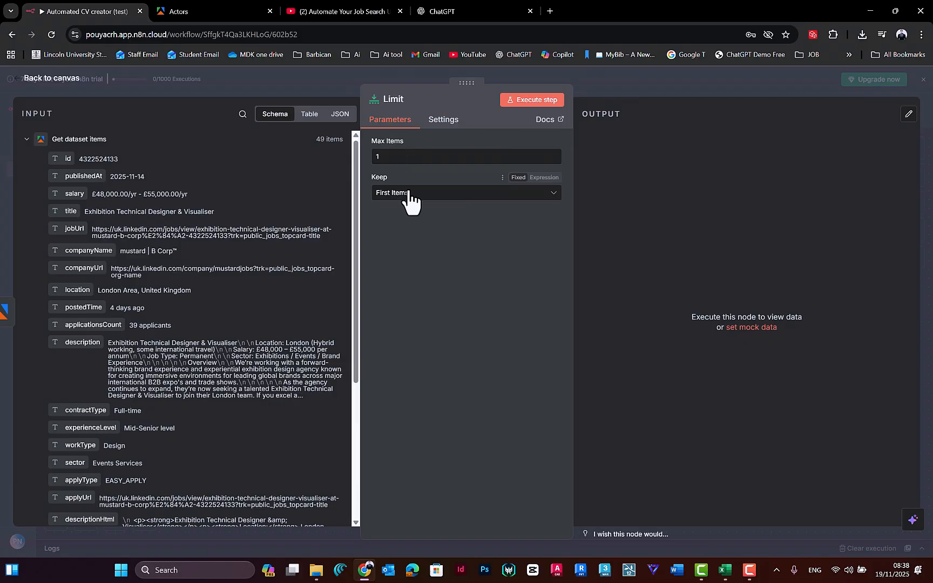
pyautogui.click(410, 70)
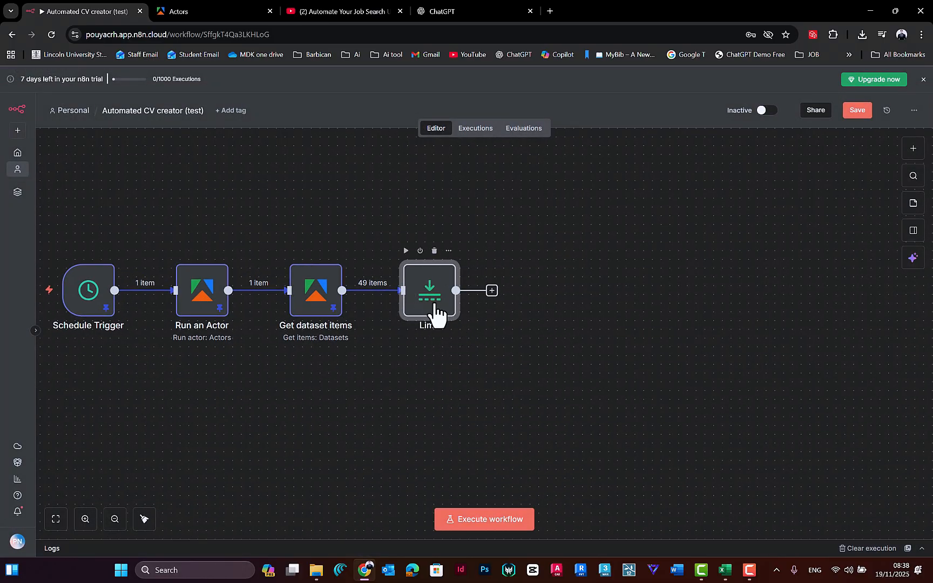
# Step: Add an OpenAI Message a model node after the Limit node
pyautogui.click(492, 291)
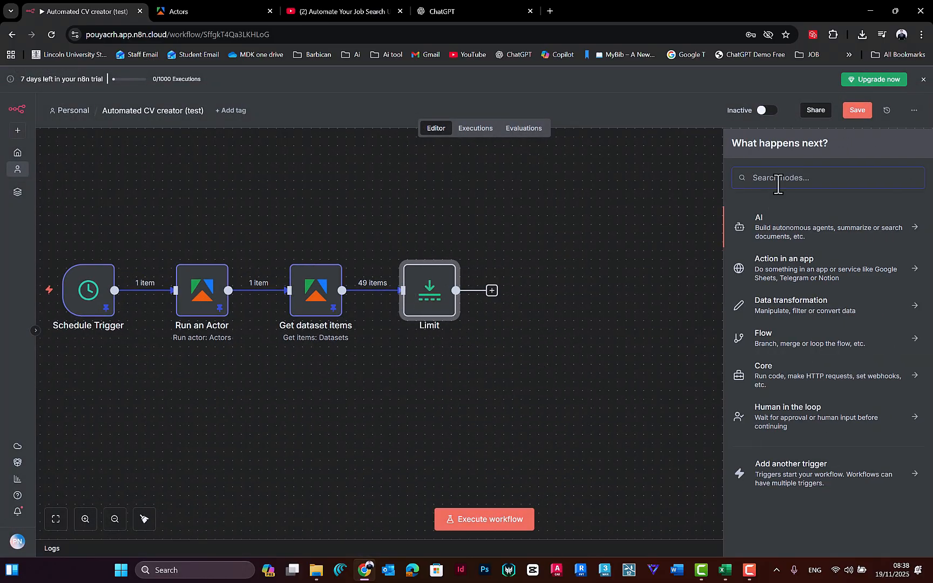
pyautogui.write('open')
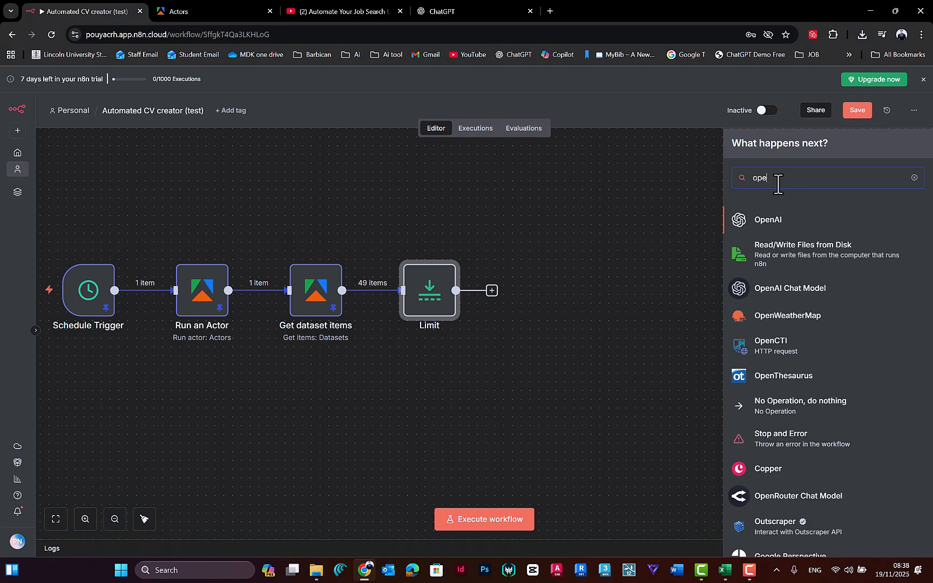
pyautogui.click(773, 221)
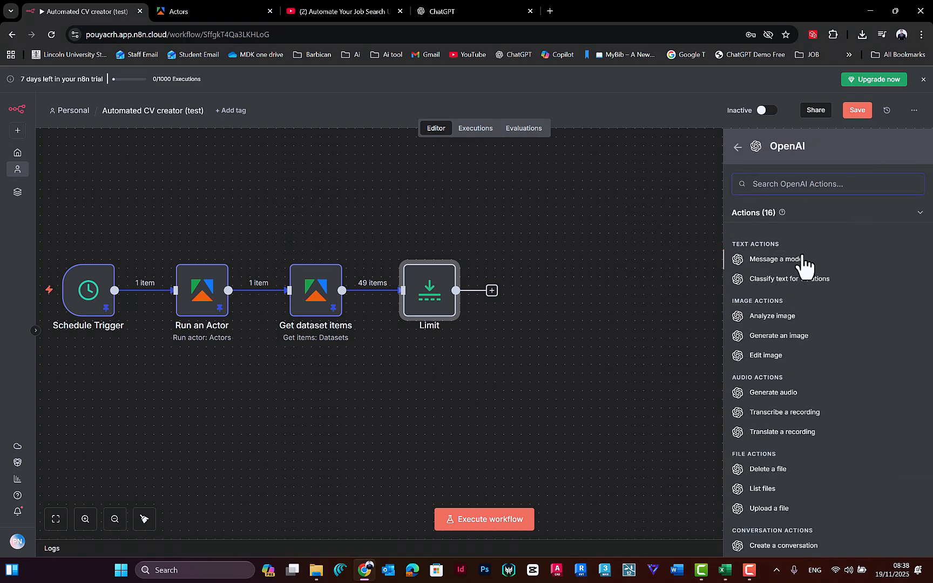
pyautogui.click(788, 260)
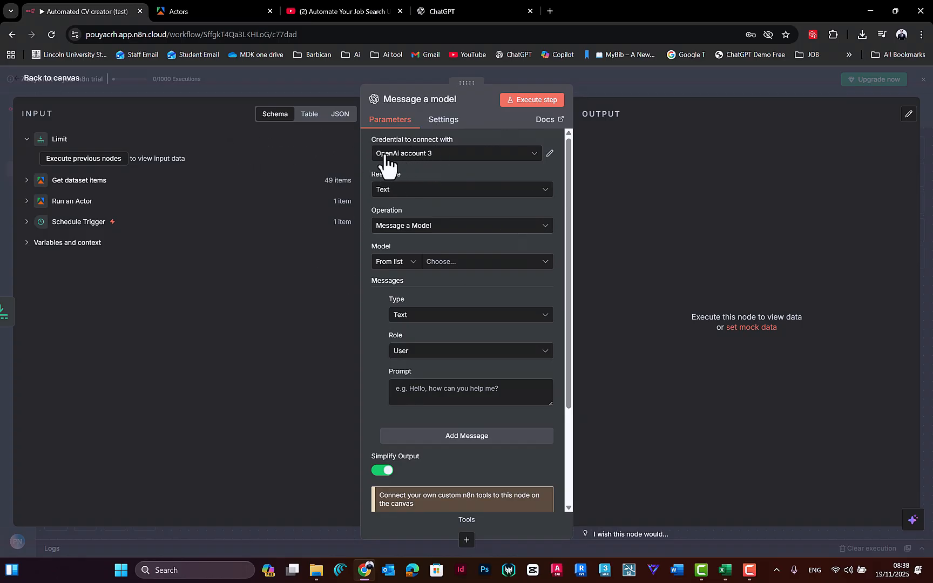
# Step: Start creating a new OpenAI credential for the Message a model node
pyautogui.click(446, 13)
pyautogui.click(74, 7)
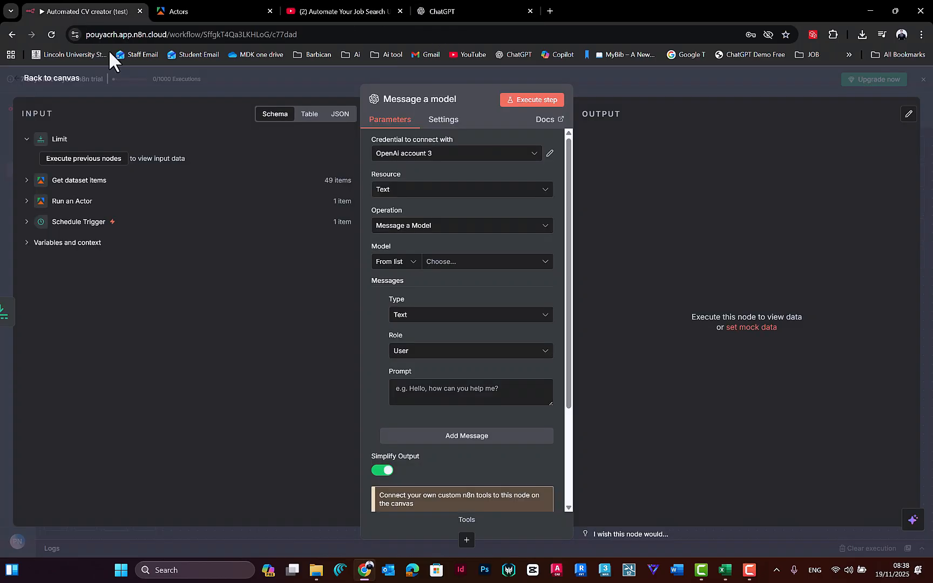
pyautogui.click(409, 158)
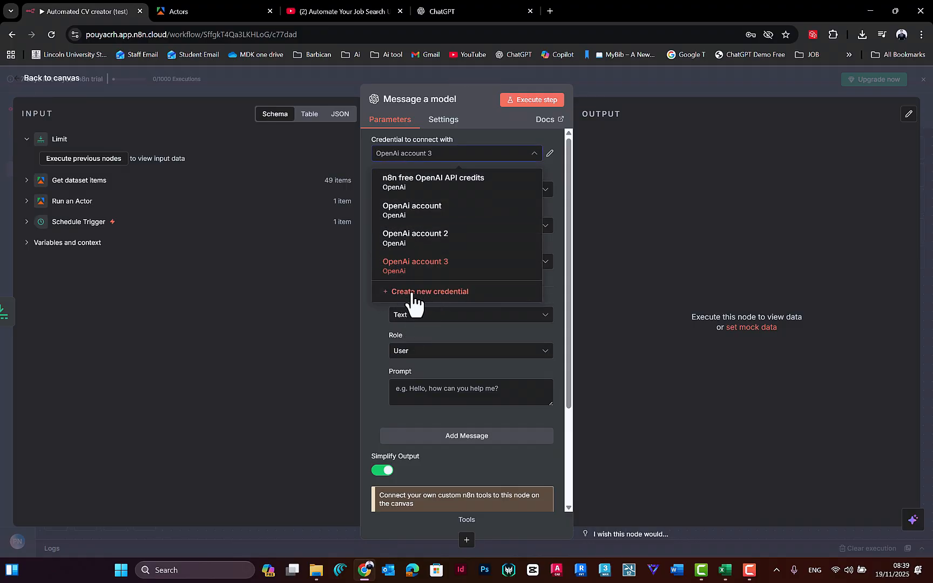
pyautogui.click(455, 296)
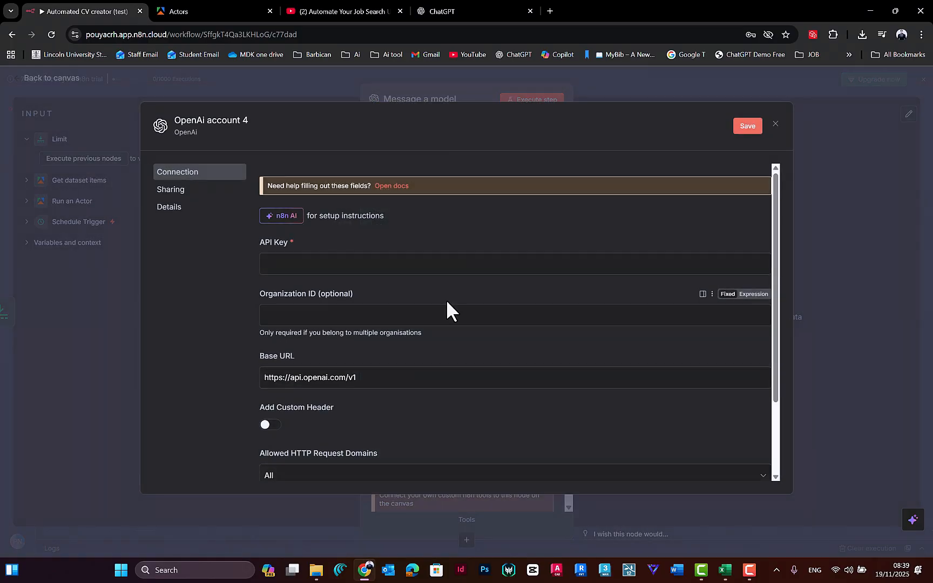
# Step: Open the OpenAI Platform site, platform.openai.com, in a new browser tab
pyautogui.click(467, 10)
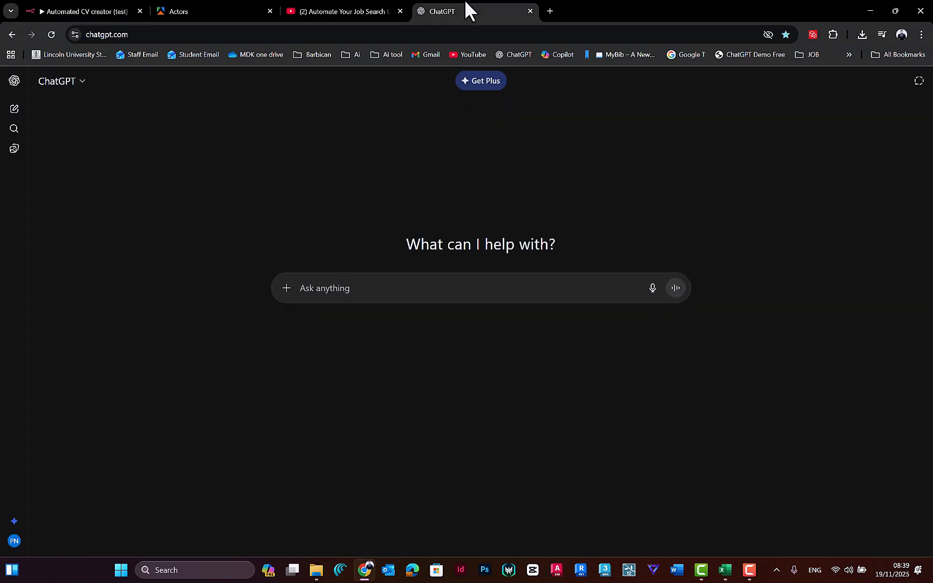
pyautogui.click(557, 12)
pyautogui.write('platfopr')
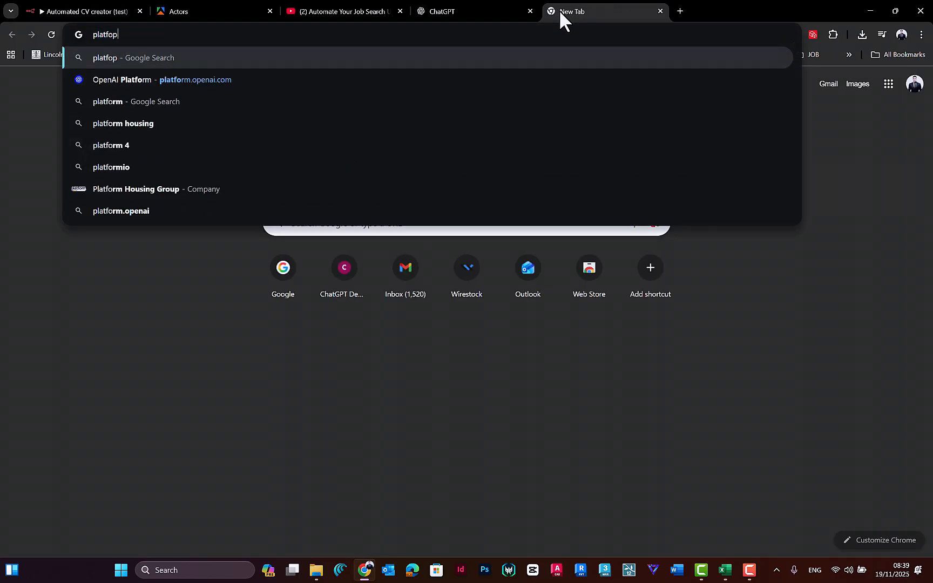
pyautogui.click(217, 36)
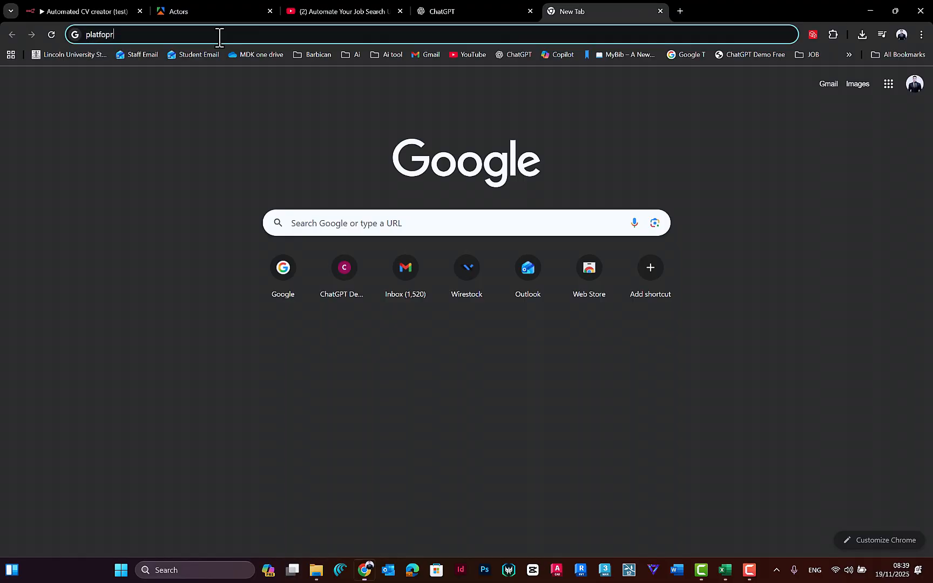
pyautogui.press('BackSpace')
pyautogui.press('BackSpace')
pyautogui.press('BackSpace')
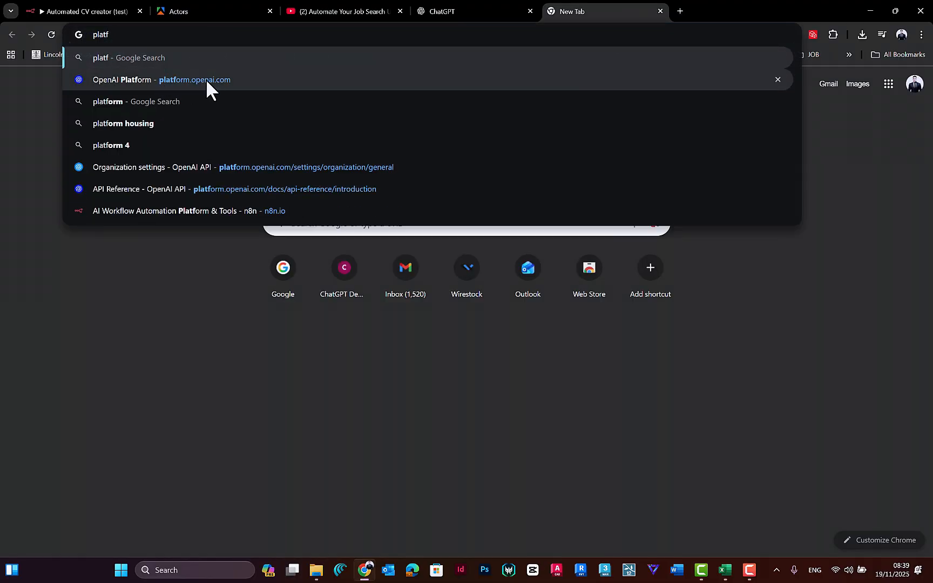
pyautogui.click(175, 81)
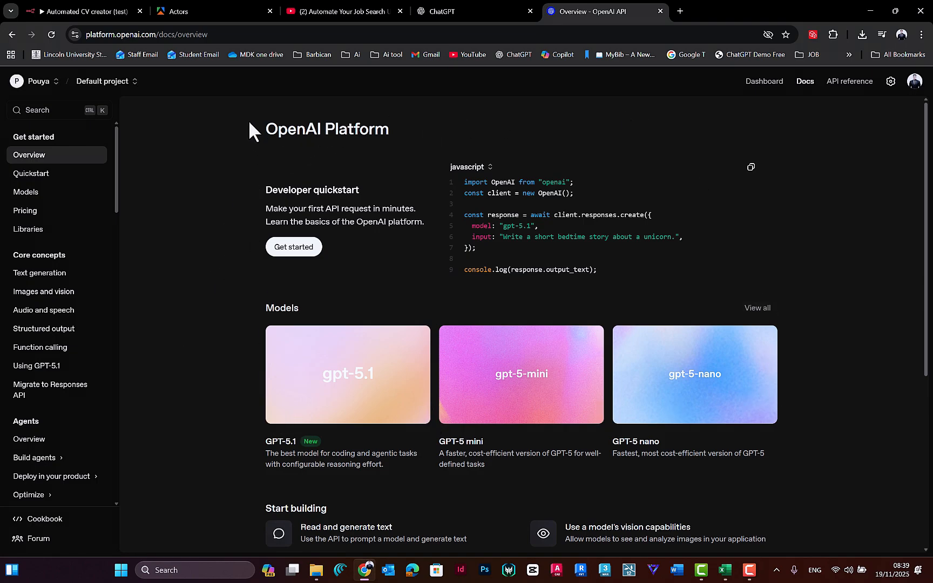
# Step: Open the organization's API keys page in the OpenAI Platform settings
pyautogui.moveTo(115, 175); pyautogui.dragTo(66, 176)
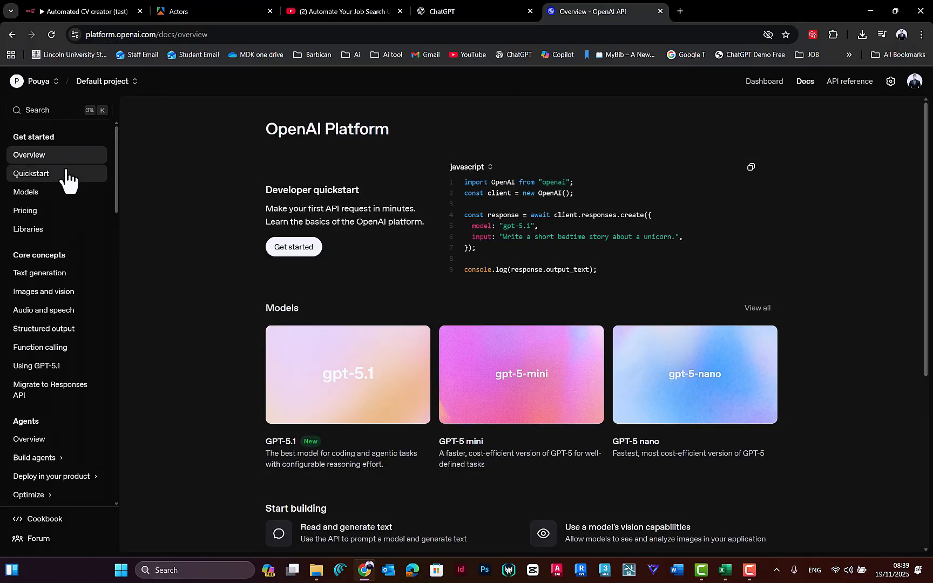
pyautogui.click(890, 82)
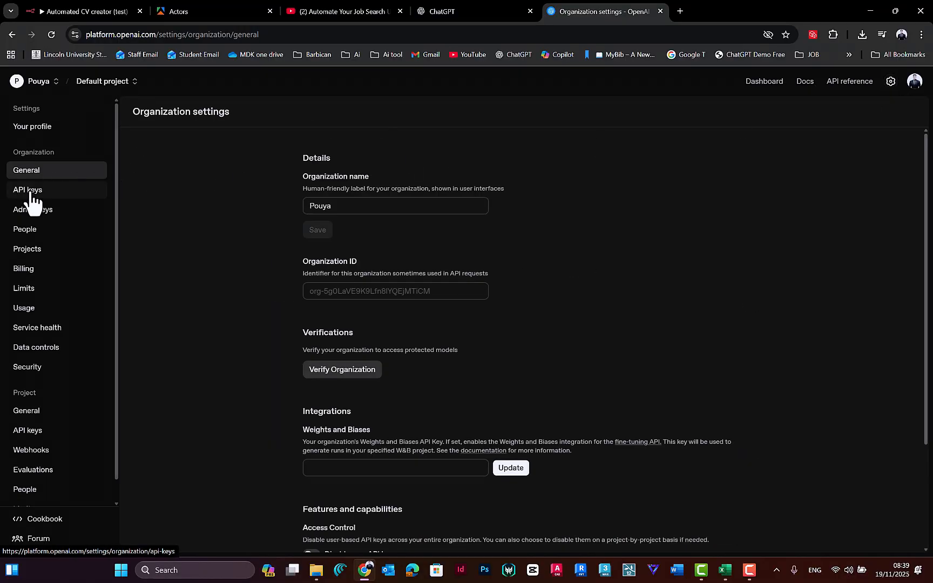
pyautogui.click(37, 193)
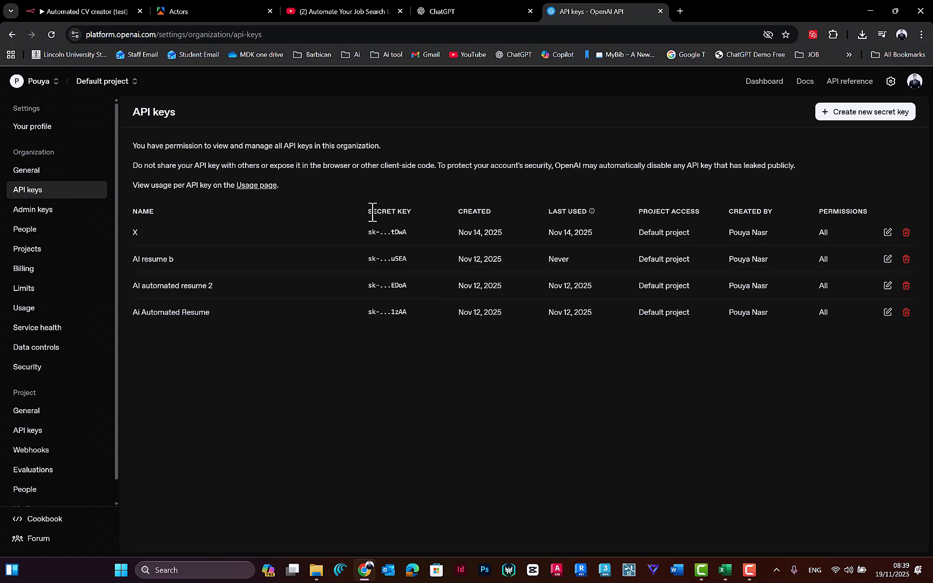
# Step: Create a secret key named Test in Default project with All permissions and copy the generated key
pyautogui.click(871, 113)
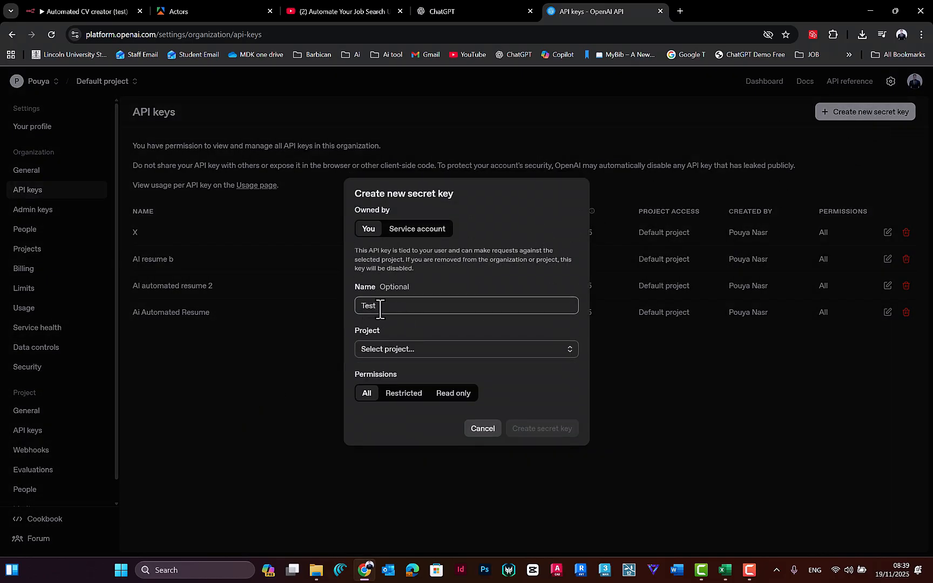
pyautogui.click(384, 349)
pyautogui.click(382, 369)
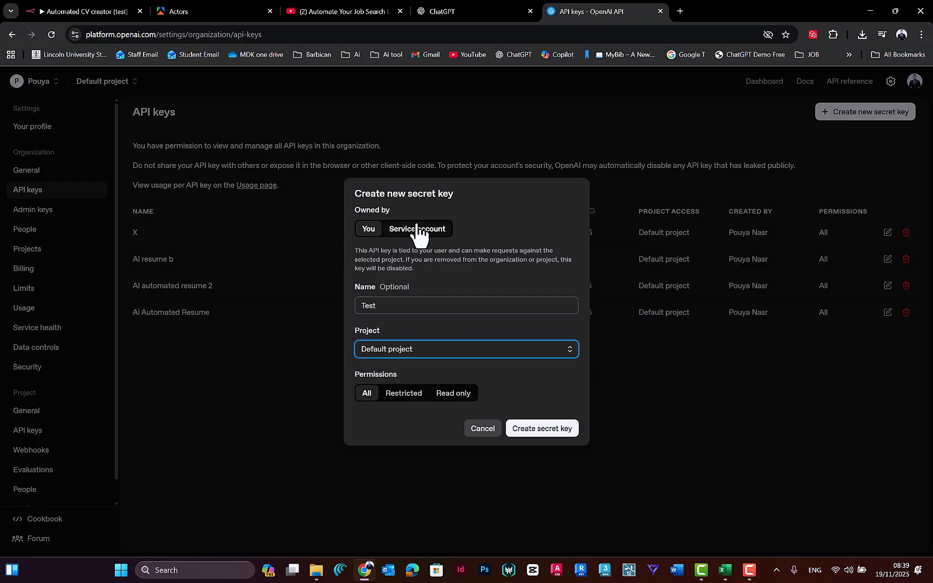
pyautogui.click(535, 432)
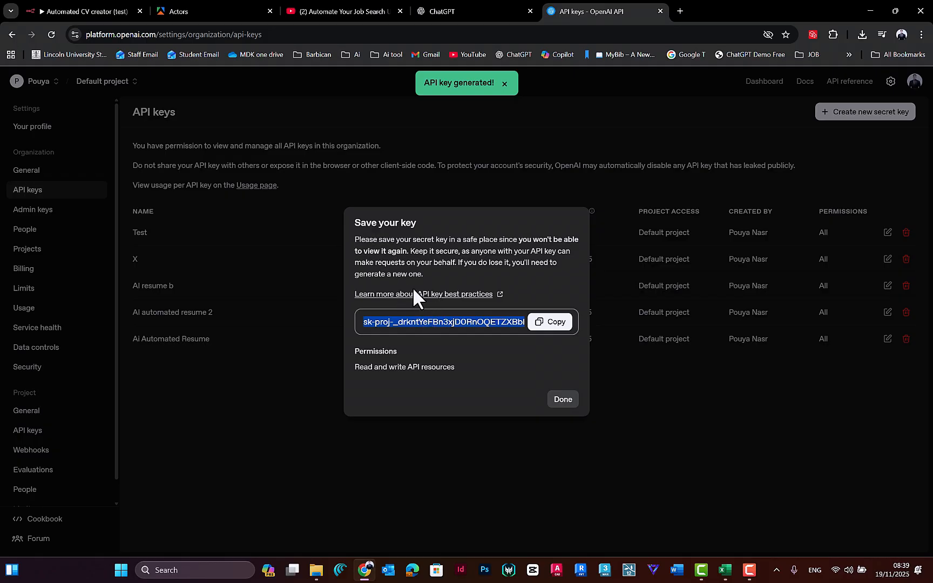
pyautogui.click(552, 324)
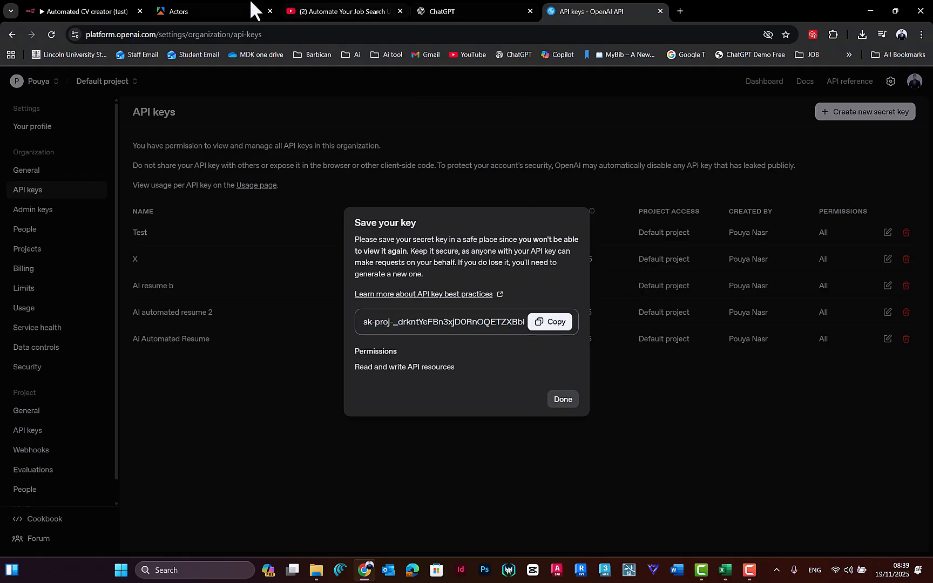
# Step: Return to n8n, replace the autofilled API Key entry with the copied OpenAI API key, then save and close the new credential
pyautogui.click(231, 8)
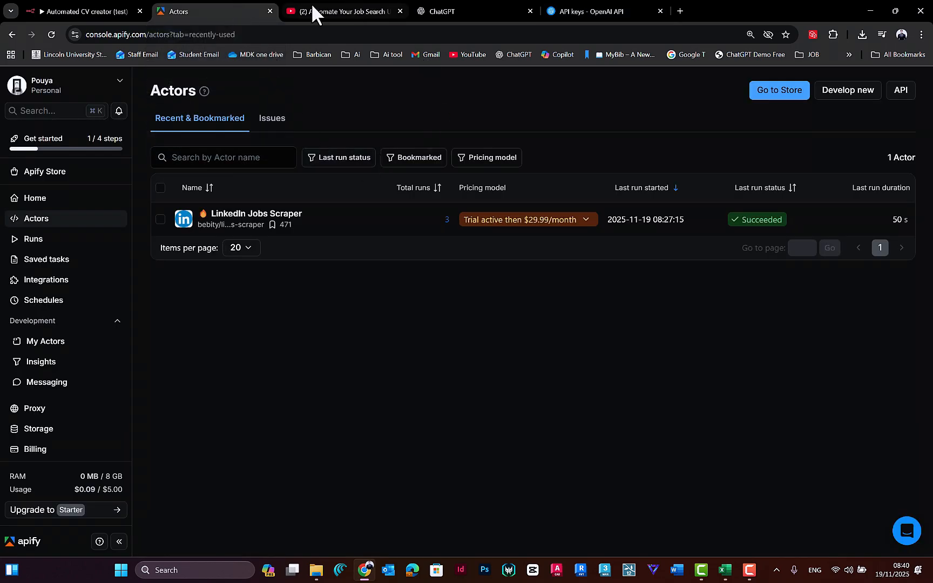
pyautogui.click(122, 10)
pyautogui.click(344, 264)
pyautogui.doubleClick(318, 259)
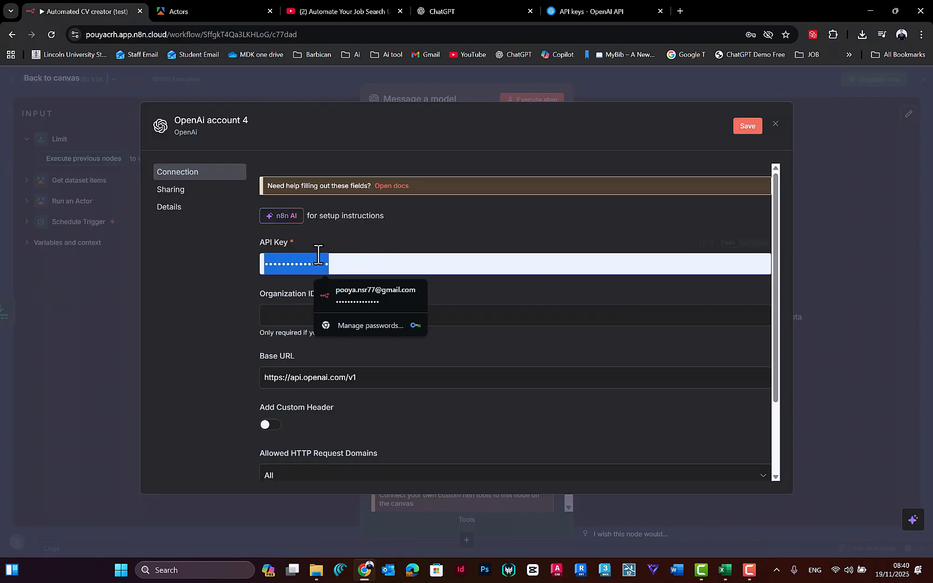
pyautogui.press('BackSpace')
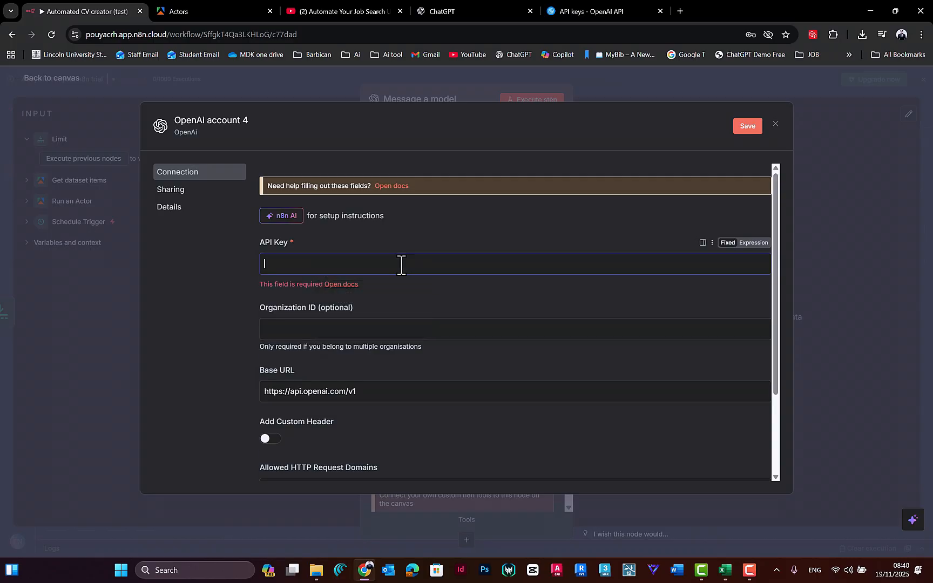
pyautogui.hotkey('ctrl', 'v')
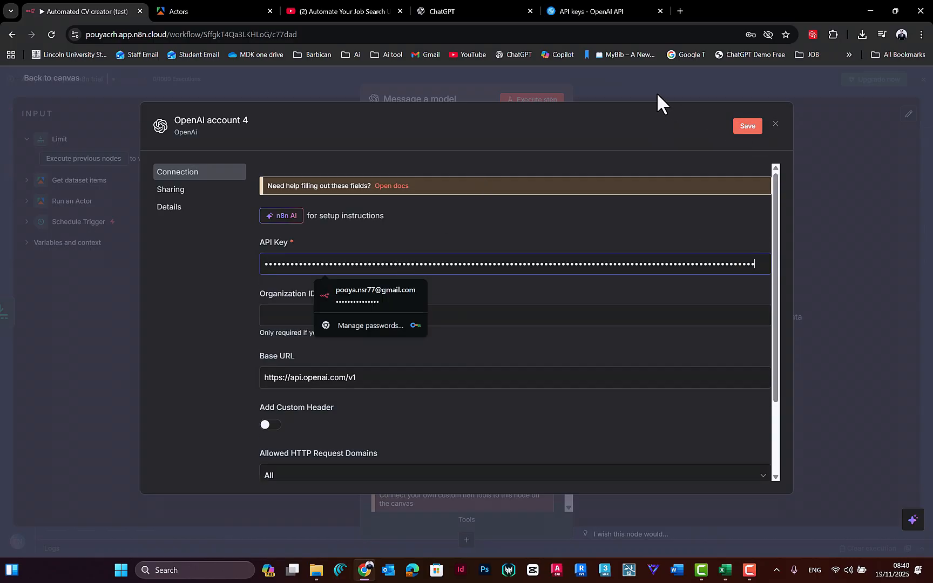
pyautogui.click(748, 125)
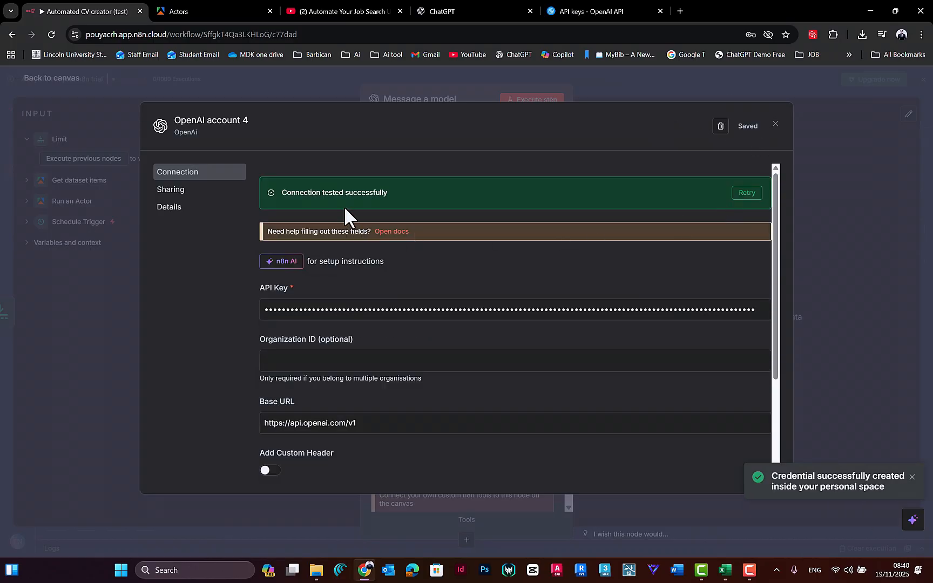
pyautogui.click(503, 84)
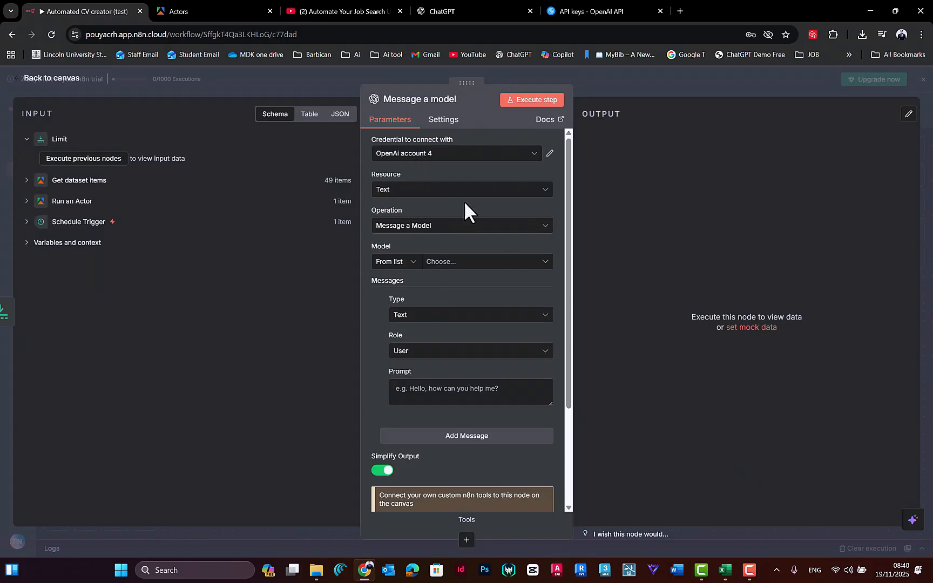
# Step: Set the Message a model node's model to GPT-5-MINI
pyautogui.scroll(-2, 426, 281)
pyautogui.scroll(2, 410, 218)
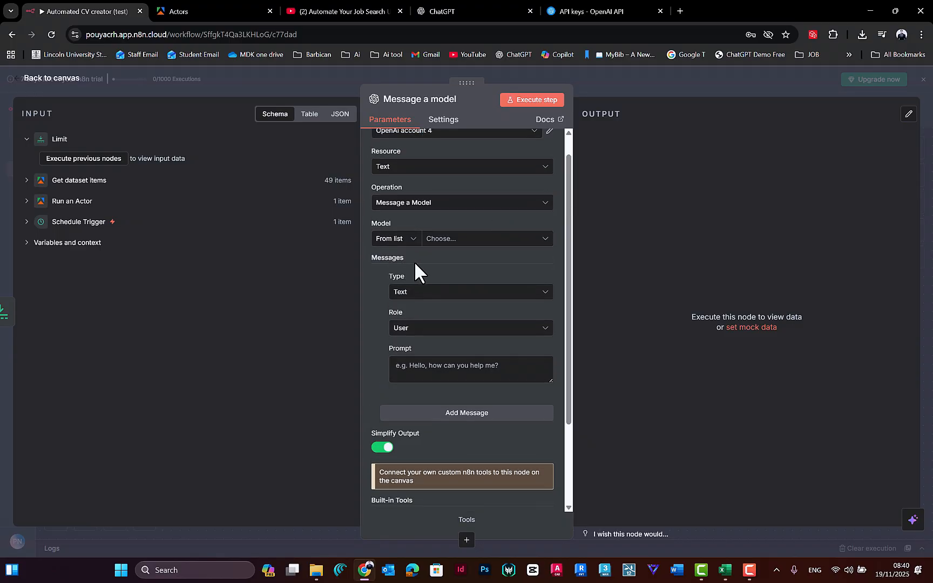
pyautogui.scroll(-2, 394, 287)
pyautogui.scroll(3, 410, 281)
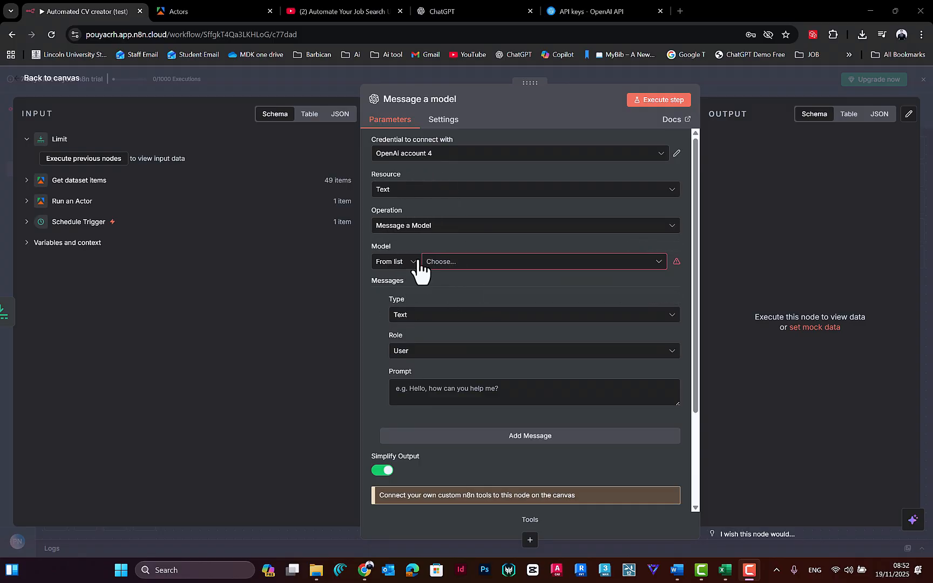
pyautogui.click(492, 263)
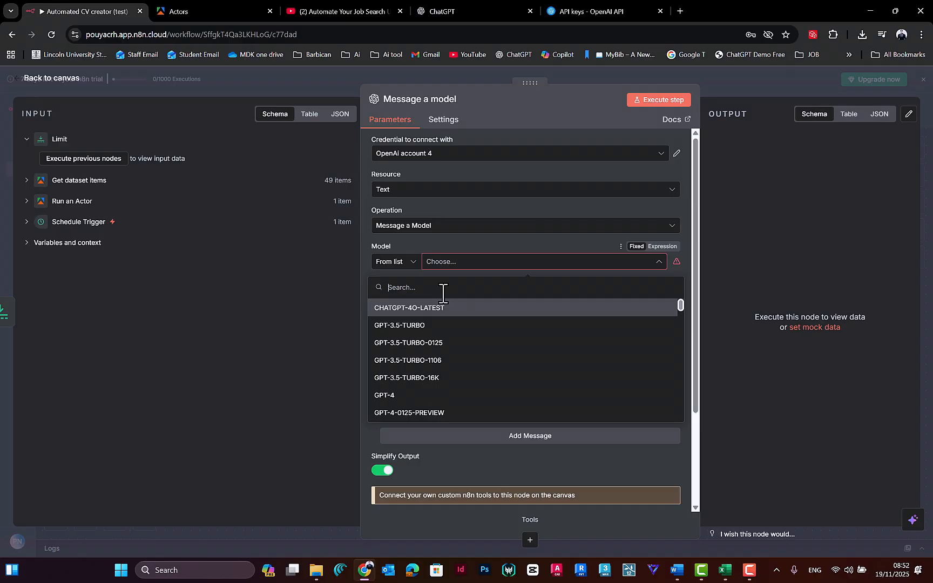
pyautogui.scroll(-10, 454, 370)
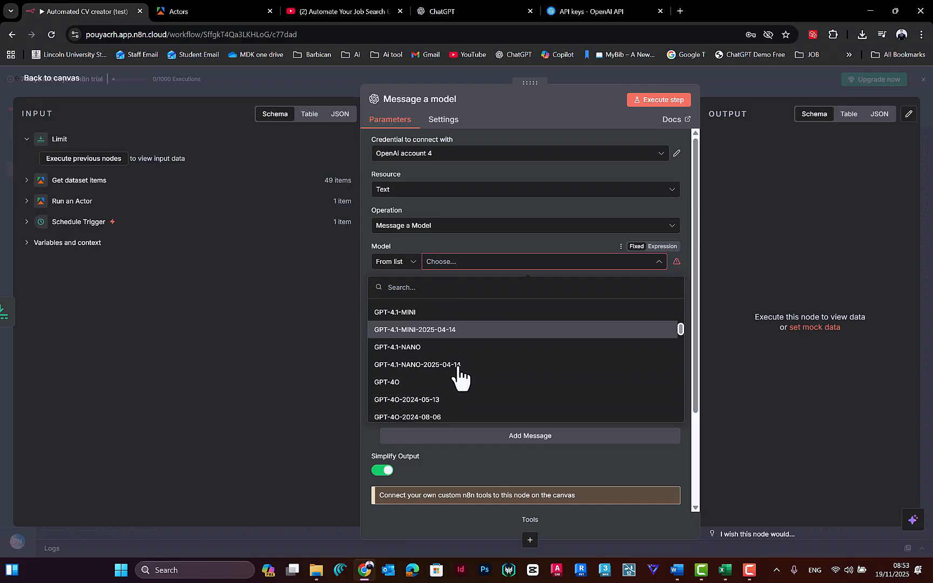
pyautogui.scroll(-8, 453, 370)
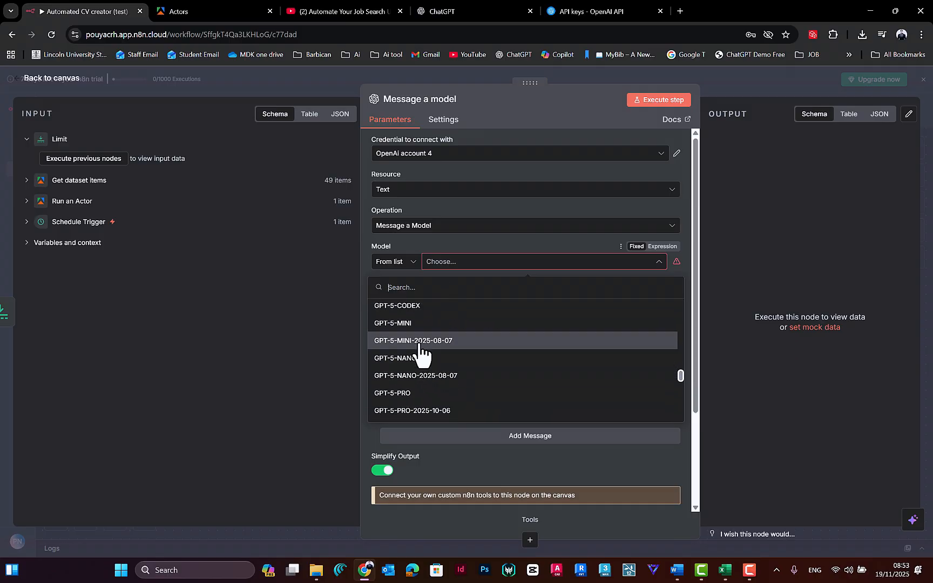
pyautogui.click(410, 324)
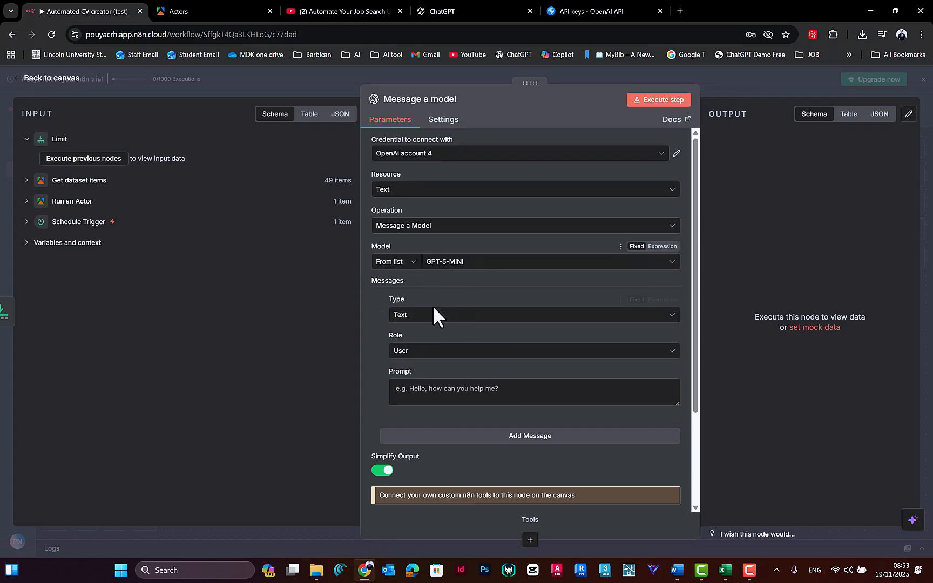
# Step: Add a second message to the Message a model node, keeping the first message's role as User
pyautogui.scroll(-2, 410, 284)
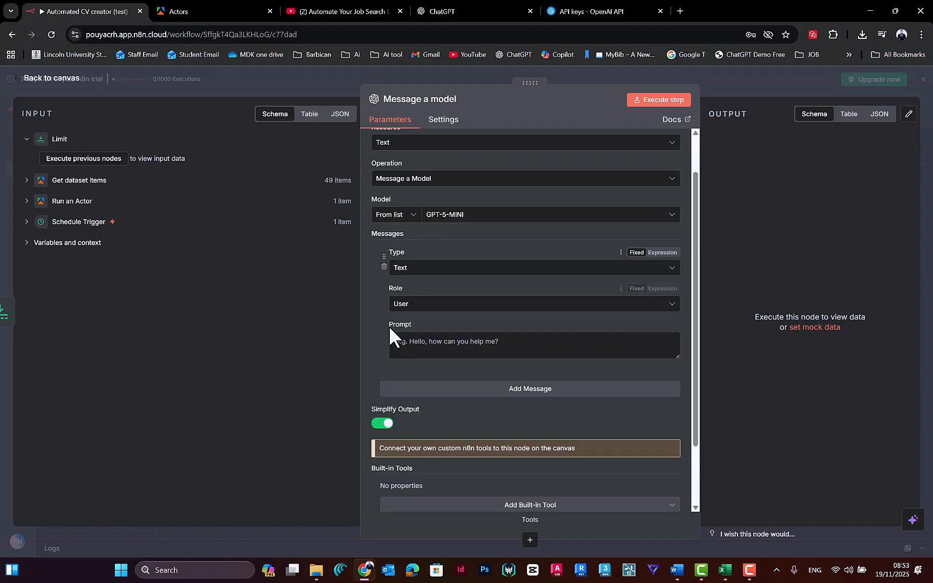
pyautogui.click(403, 304)
pyautogui.click(404, 304)
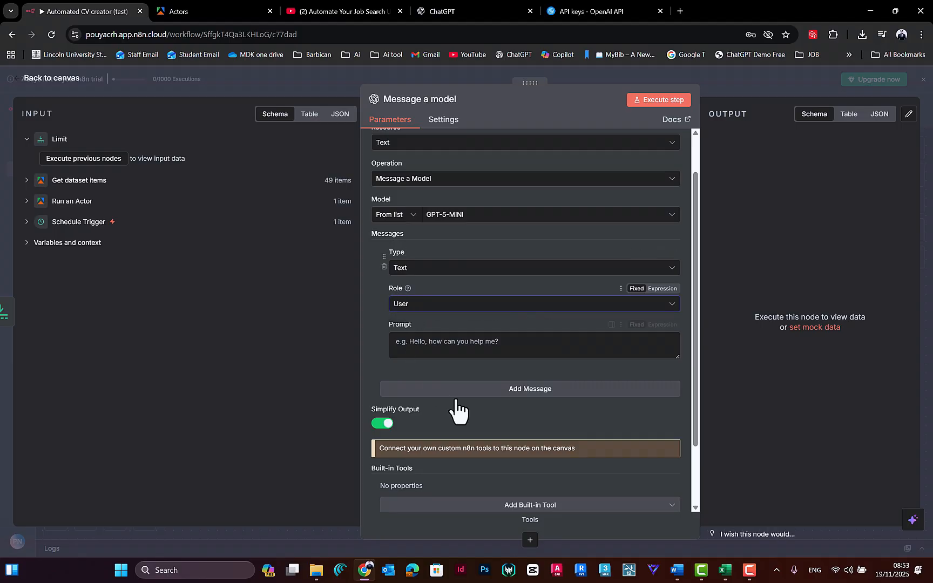
pyautogui.click(530, 390)
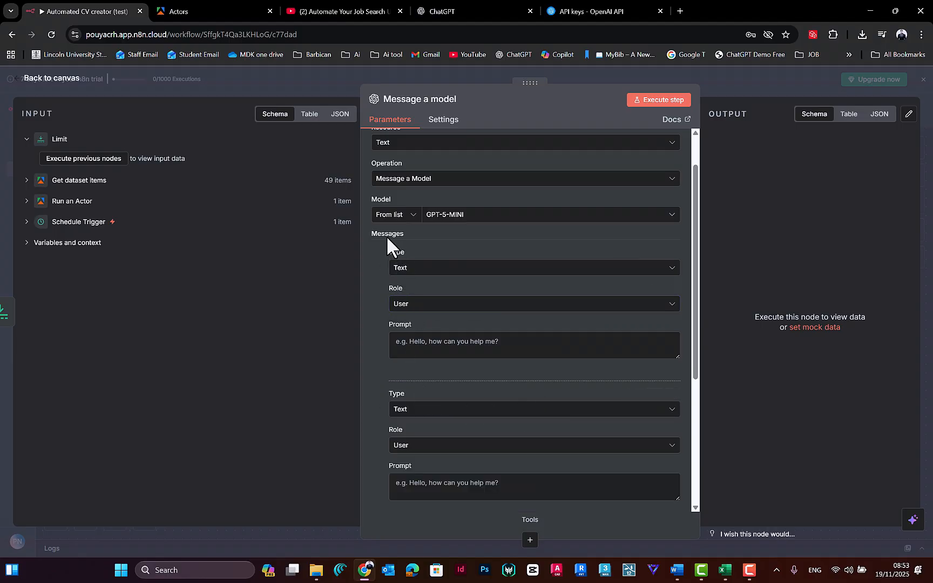
pyautogui.scroll(-2, 387, 235)
pyautogui.click(415, 233)
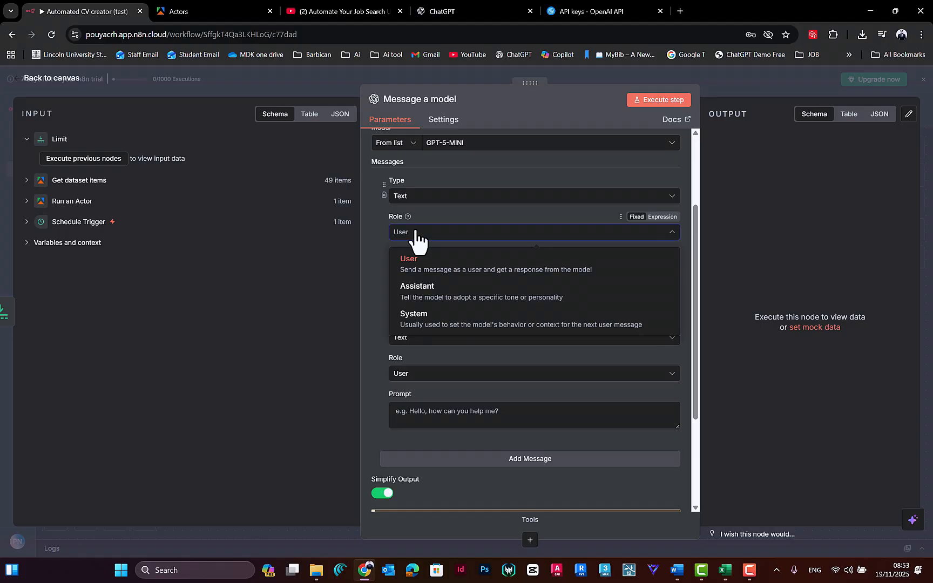
pyautogui.click(416, 232)
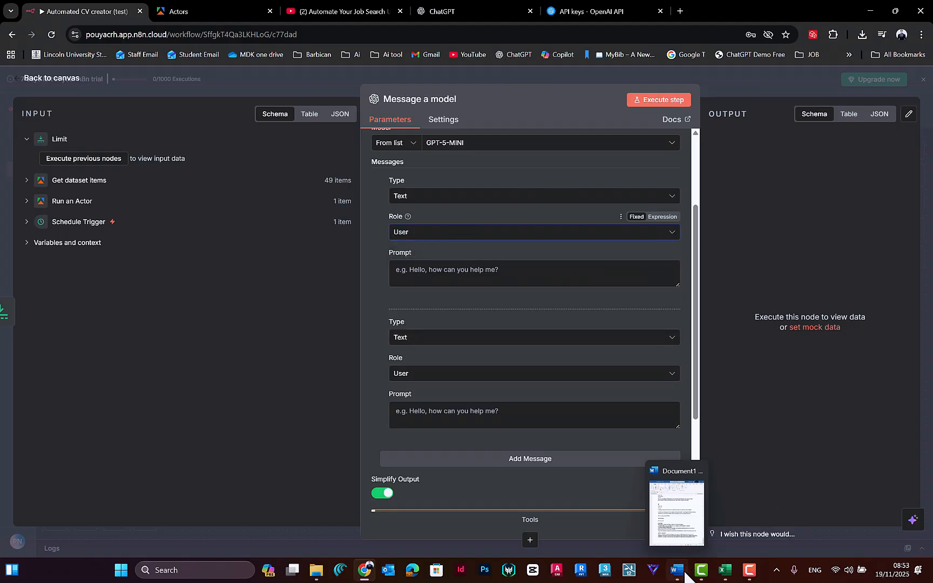
# Step: Place the n8n browser window side by side with the Word document Document1 and return to the document's beginning
pyautogui.moveTo(727, 10); pyautogui.dragTo(1, 162)
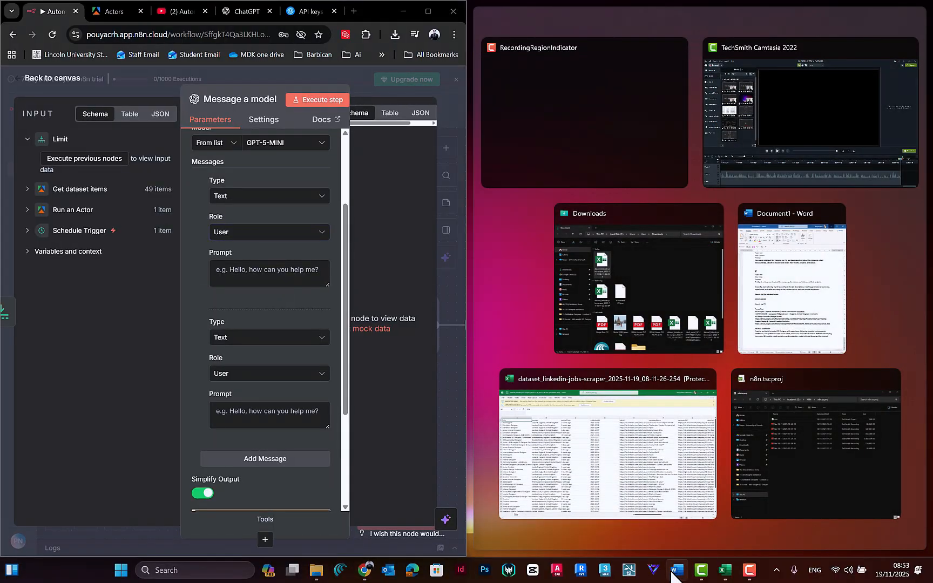
pyautogui.click(804, 341)
pyautogui.scroll(5, 679, 186)
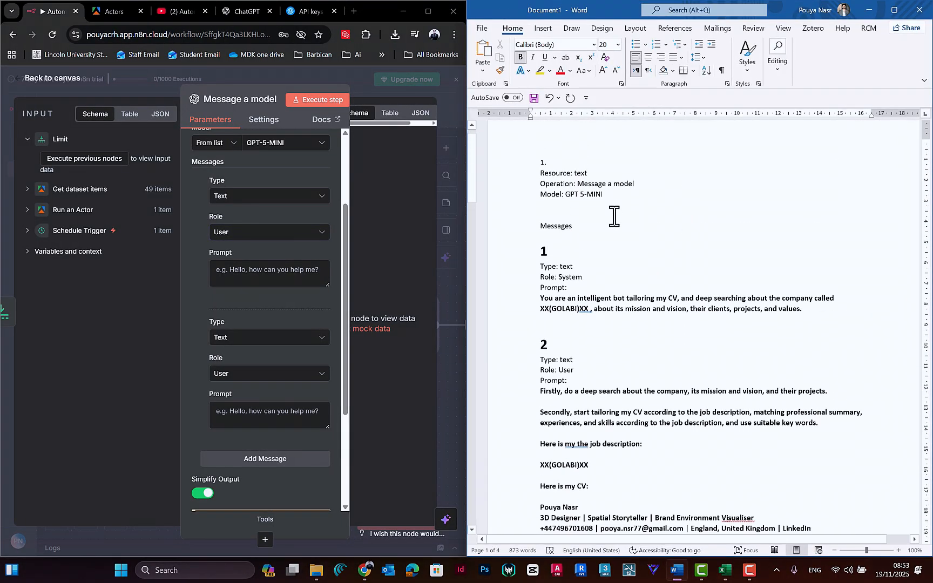
pyautogui.scroll(1, 596, 234)
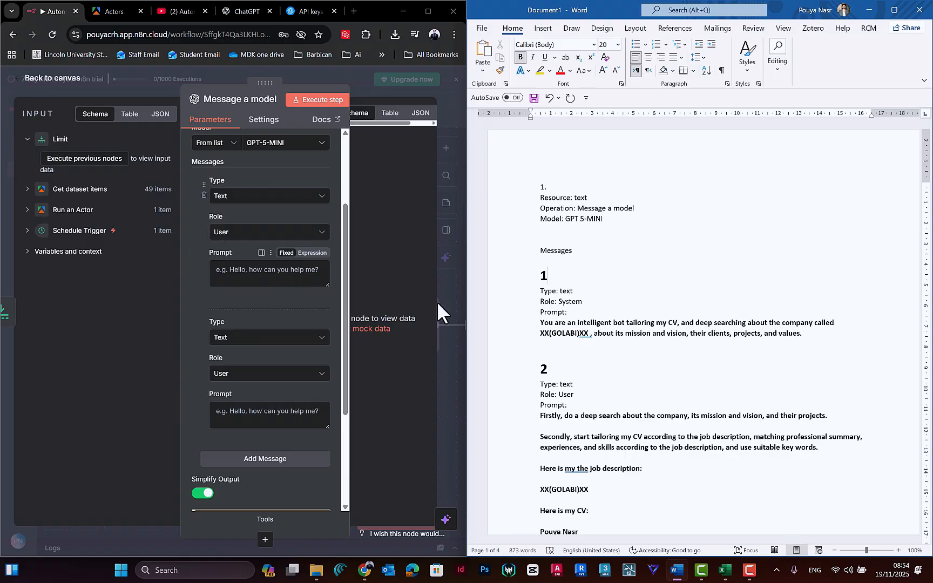
# Step: Set the first message's role to System, following the message 1 notes in the Word document
pyautogui.click(581, 291)
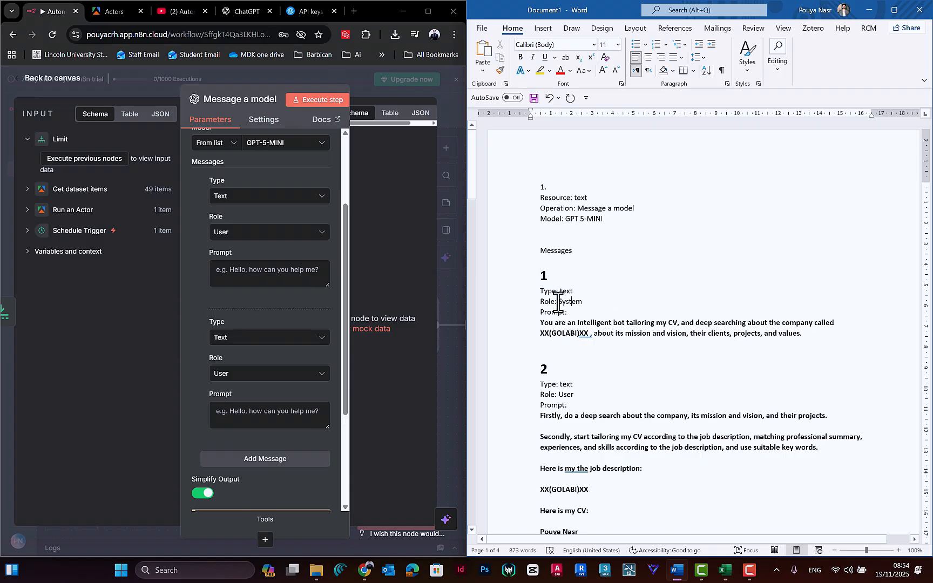
pyautogui.moveTo(574, 303); pyautogui.dragTo(582, 302)
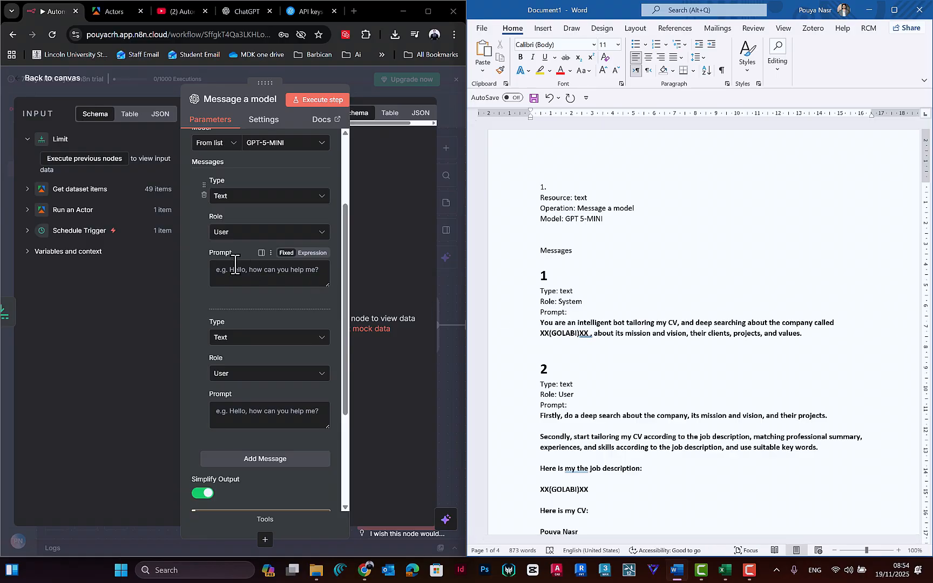
pyautogui.click(240, 232)
pyautogui.click(246, 324)
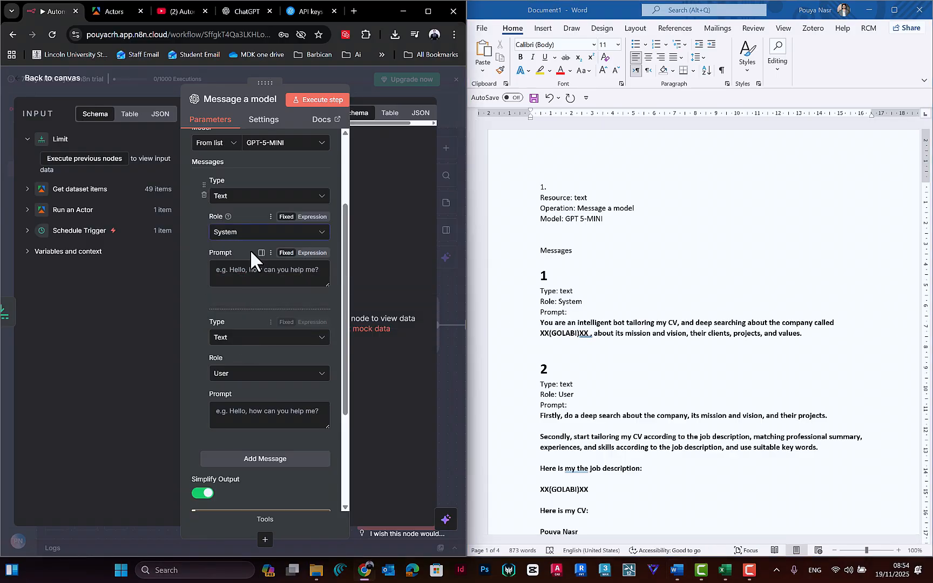
# Step: Copy the bold message 1 prompt from the Word document into the first message's Prompt, adjusting the prompt box height to fit
pyautogui.scroll(3, 250, 260)
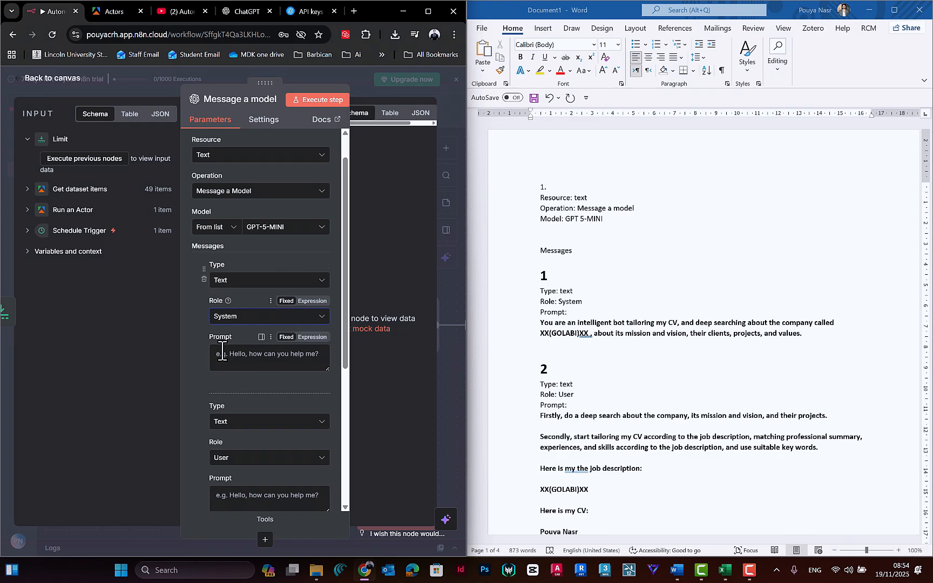
pyautogui.moveTo(327, 369); pyautogui.dragTo(328, 478)
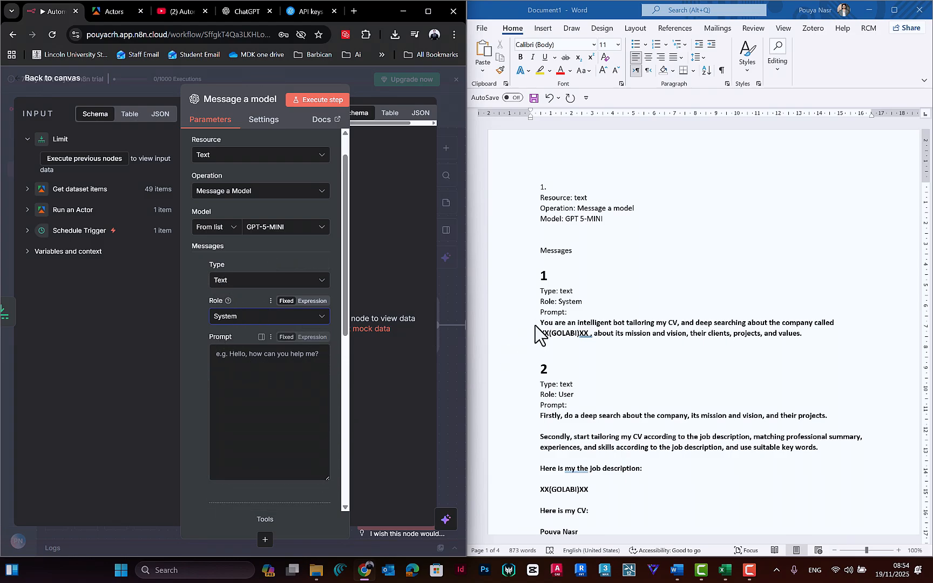
pyautogui.moveTo(539, 325); pyautogui.dragTo(780, 337)
pyautogui.click(569, 334)
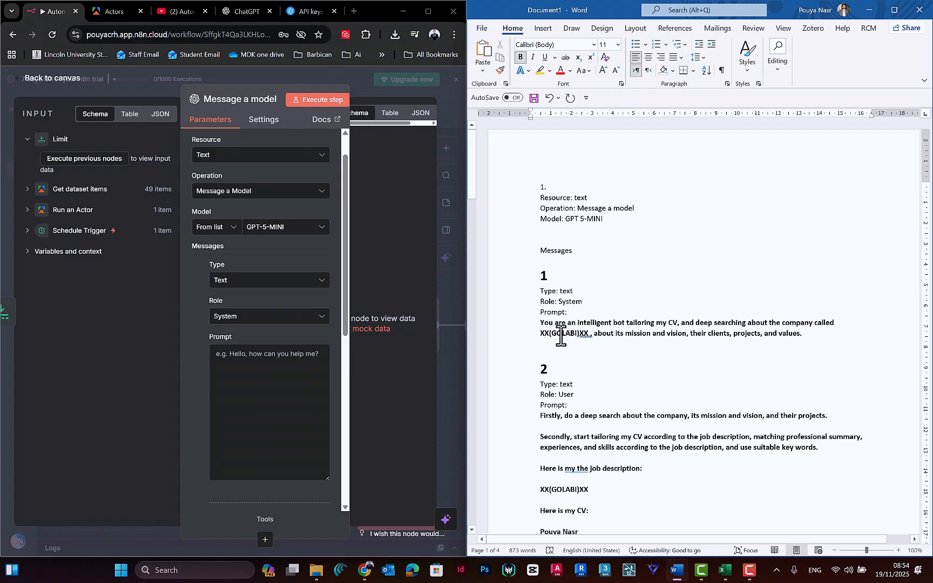
pyautogui.moveTo(802, 332); pyautogui.dragTo(543, 327)
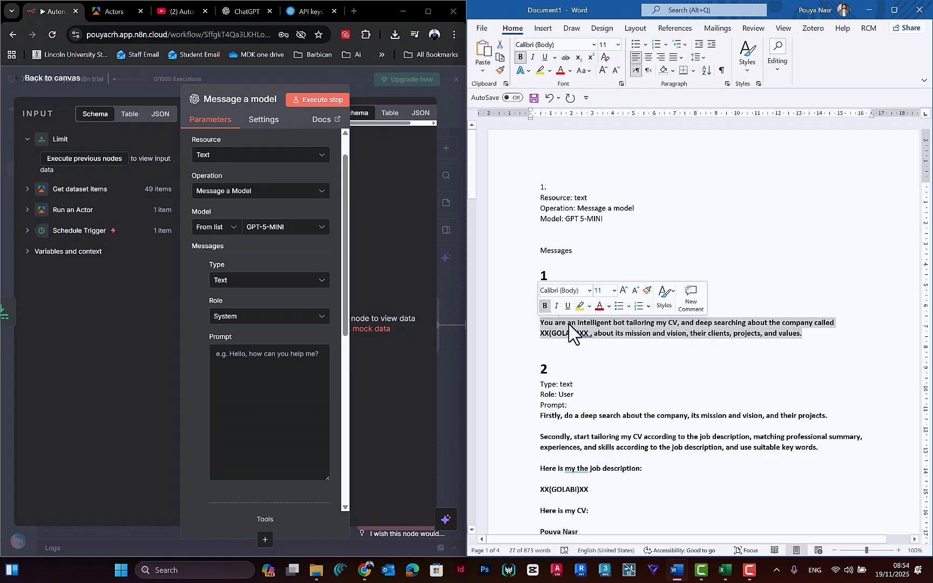
pyautogui.rightClick(567, 324)
pyautogui.click(597, 348)
pyautogui.click(275, 379)
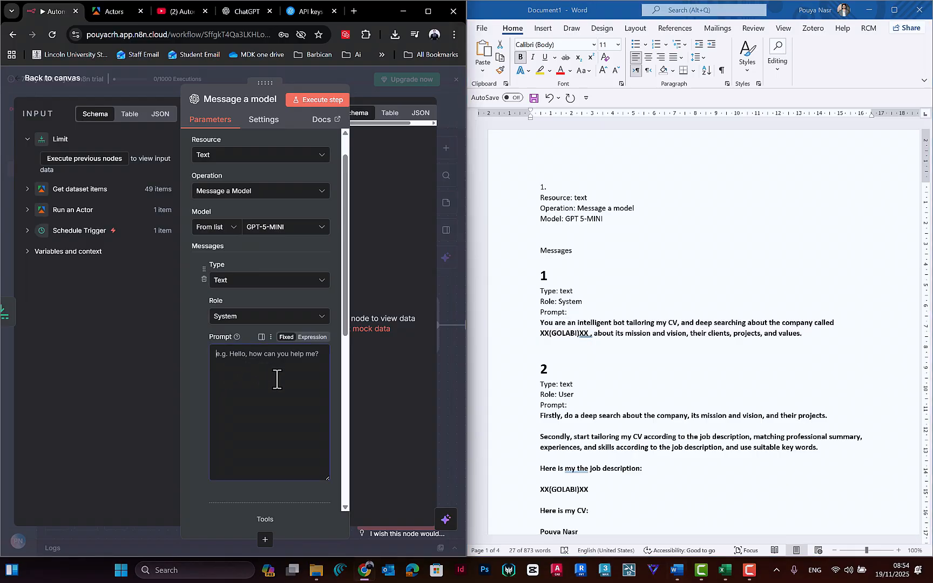
pyautogui.hotkey('ctrl', 'v')
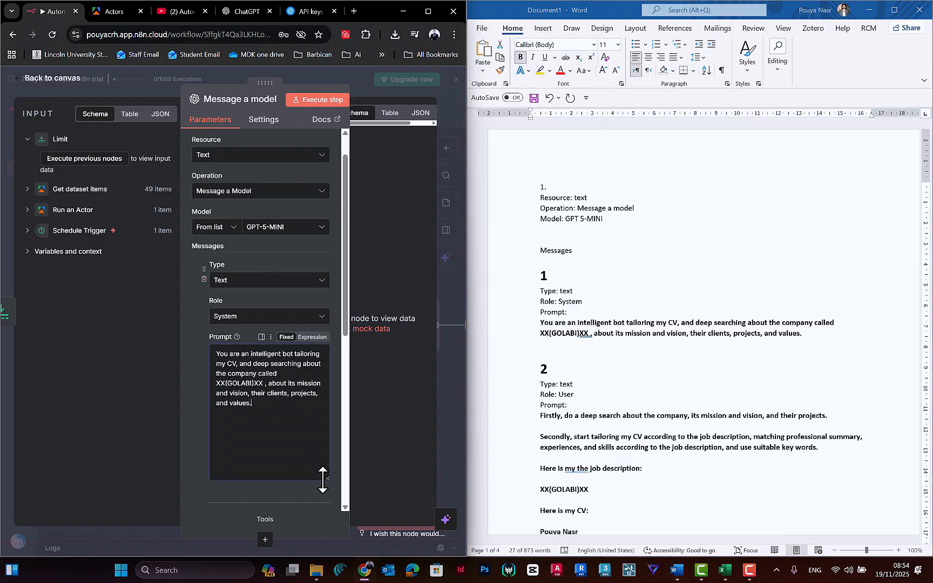
pyautogui.moveTo(326, 478); pyautogui.dragTo(324, 407)
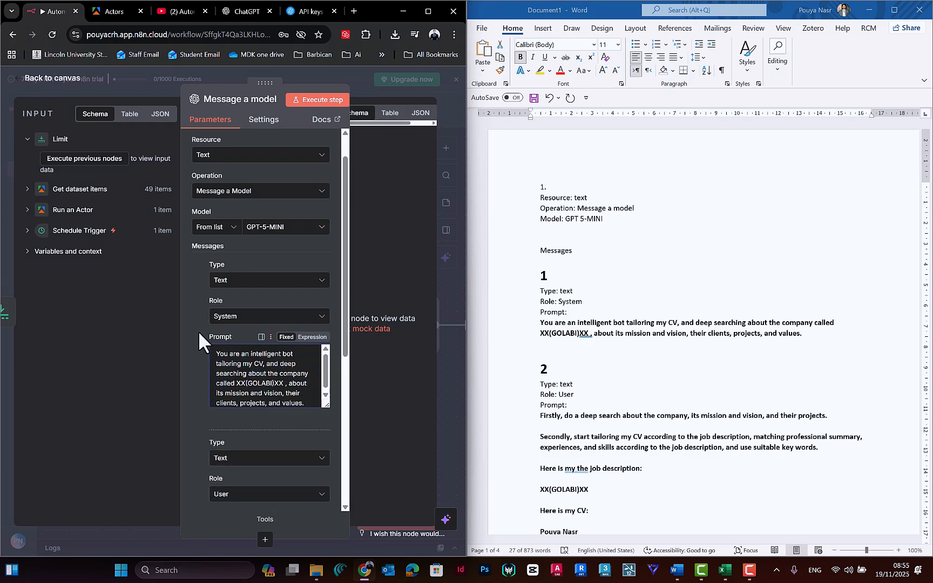
# Step: Compare the second message's settings with the message 2 notes and read its tailoring instructions in the Word document
pyautogui.scroll(-1, 333, 300)
pyautogui.scroll(-5, 330, 302)
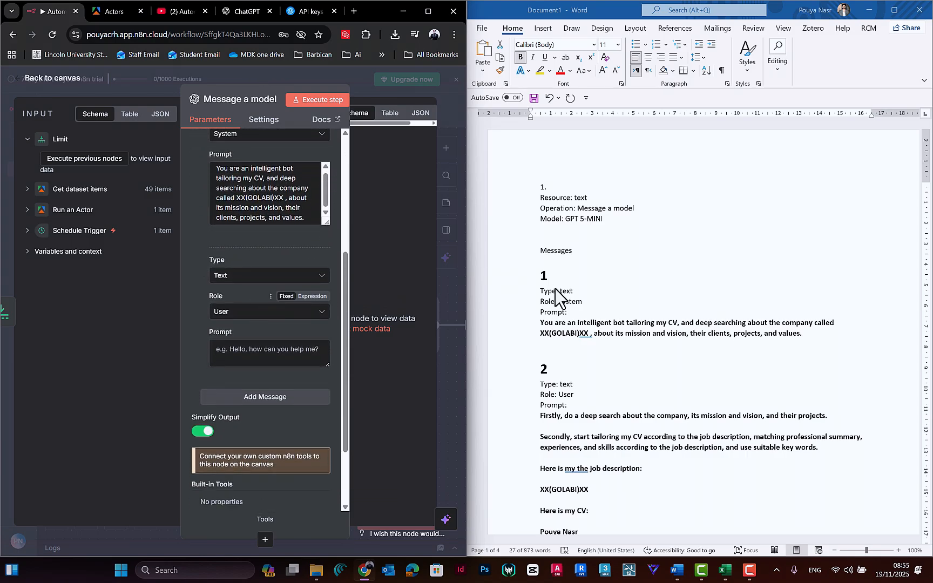
pyautogui.scroll(-5, 559, 298)
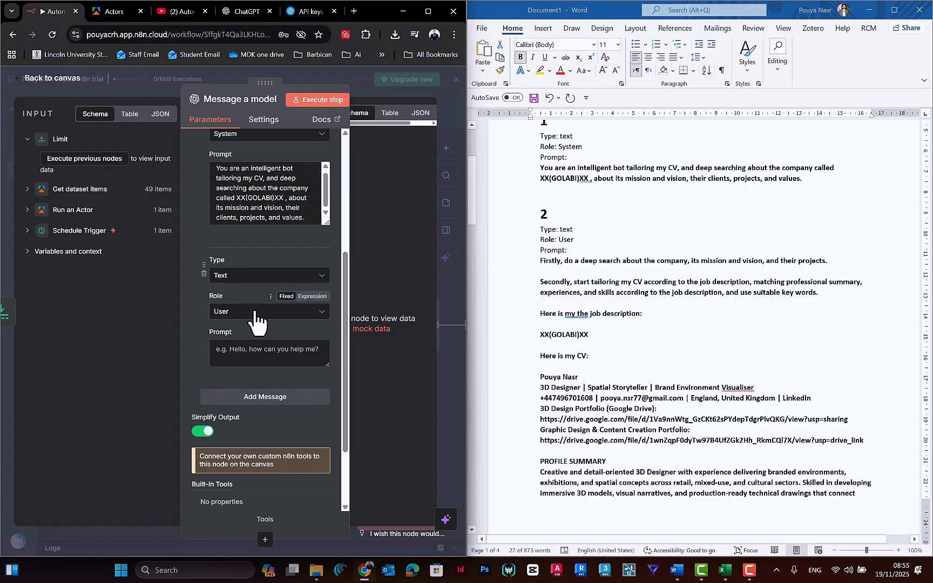
pyautogui.click(549, 267)
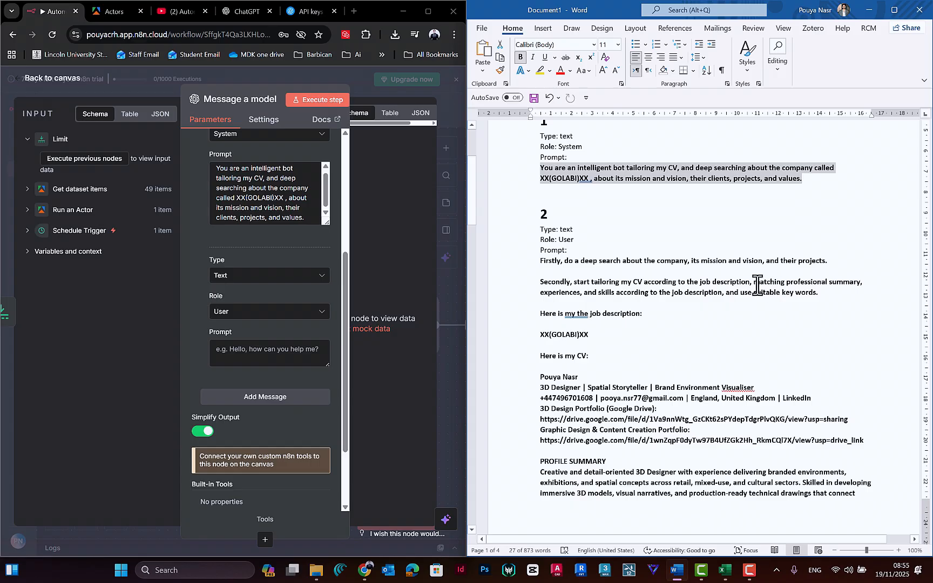
pyautogui.moveTo(787, 282); pyautogui.dragTo(860, 282)
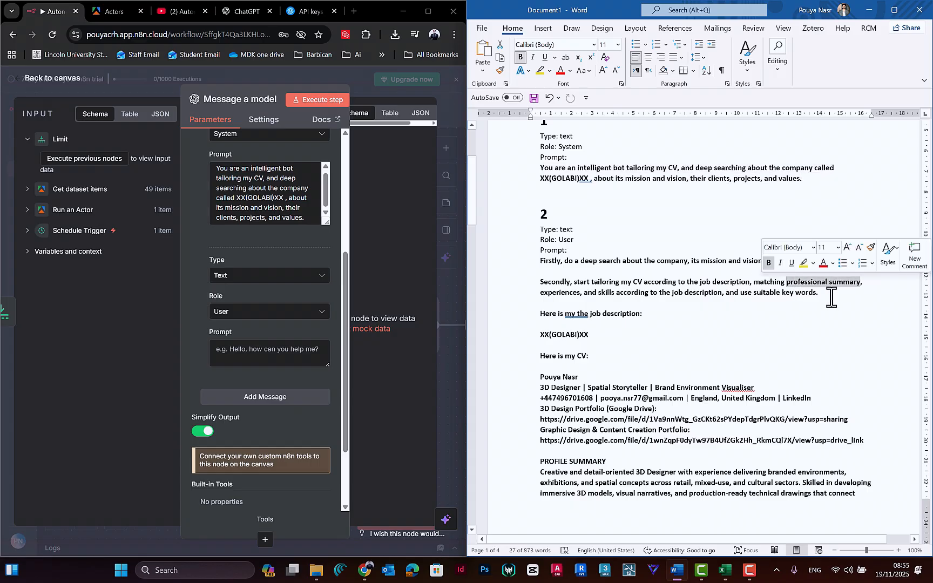
pyautogui.scroll(-7, 591, 326)
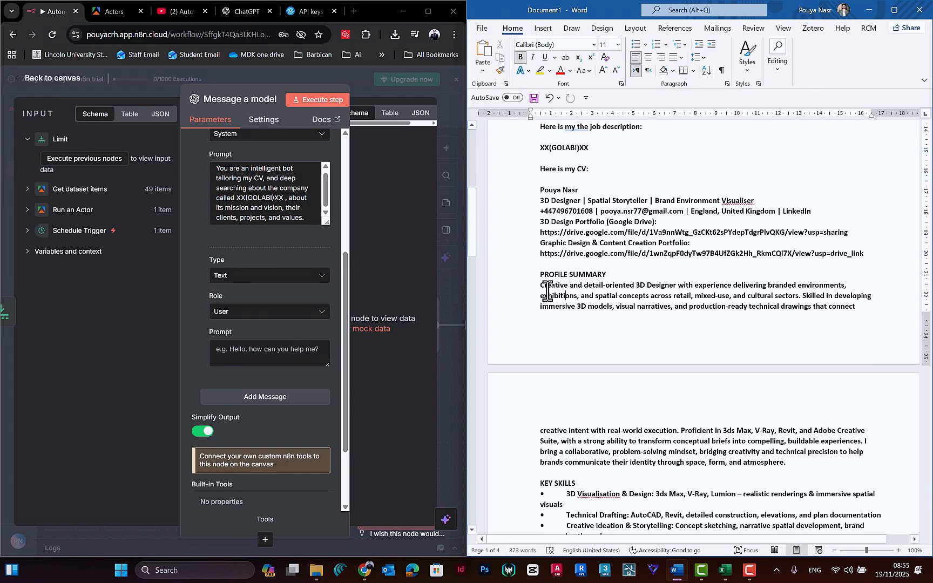
# Step: Reword the opening of the CV's Profile Summary to "An award-winning creative and detail-oriented 3D Designer"
pyautogui.moveTo(535, 238); pyautogui.dragTo(842, 247)
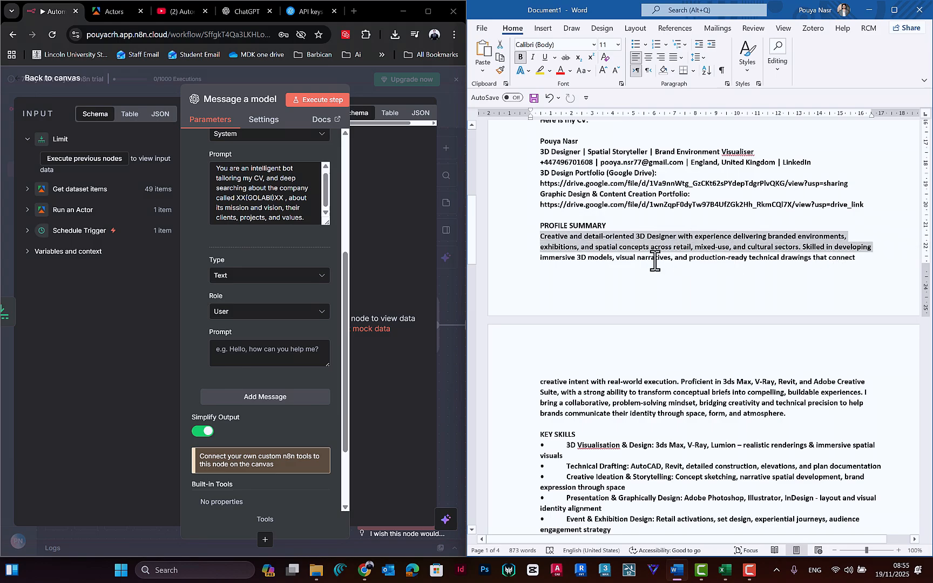
pyautogui.click(558, 240)
pyautogui.click(542, 238)
pyautogui.write('An ')
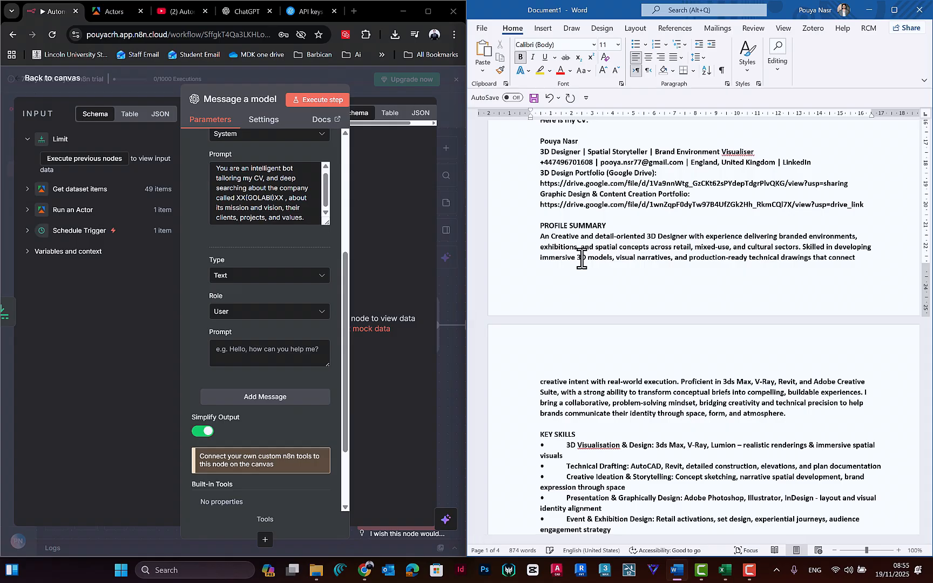
pyautogui.write('award-winni')
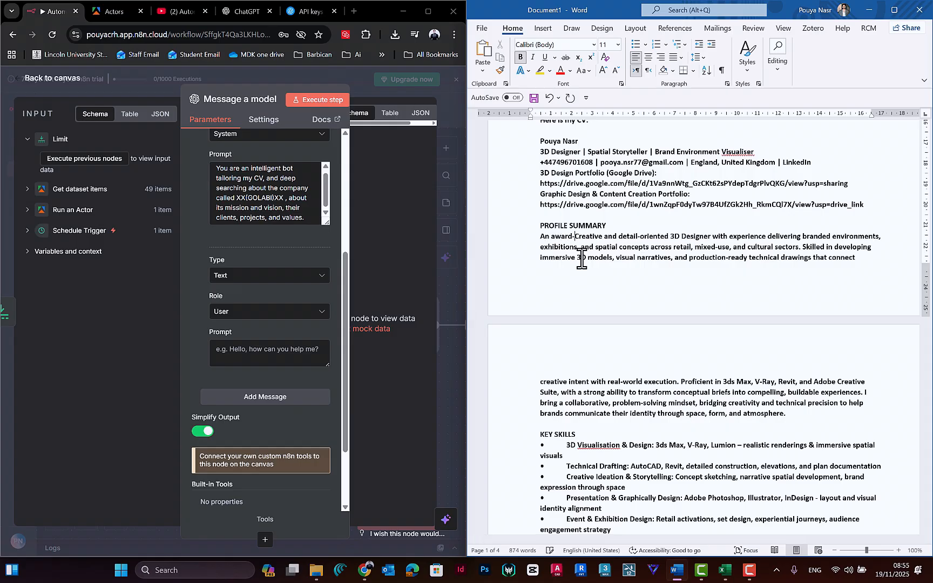
pyautogui.write('ng')
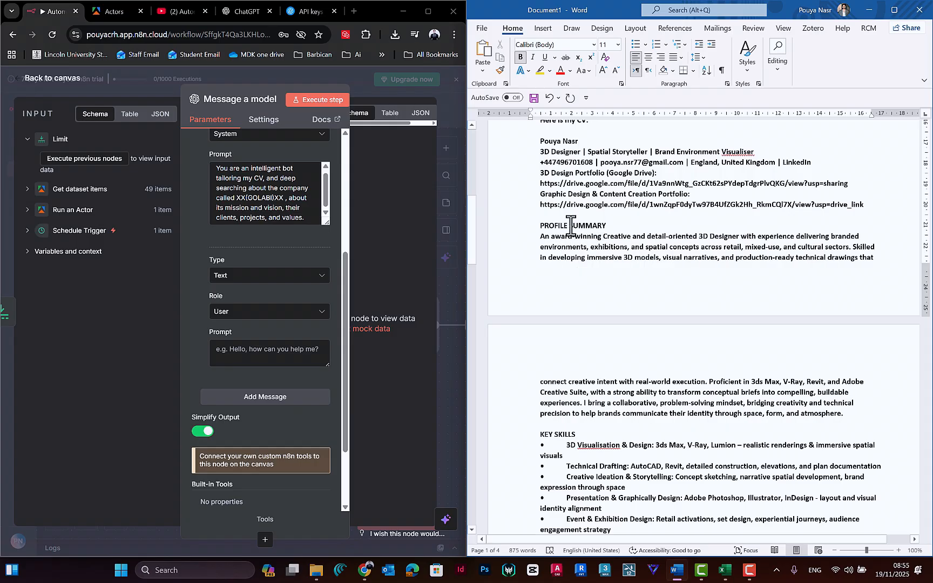
pyautogui.scroll(3, 624, 259)
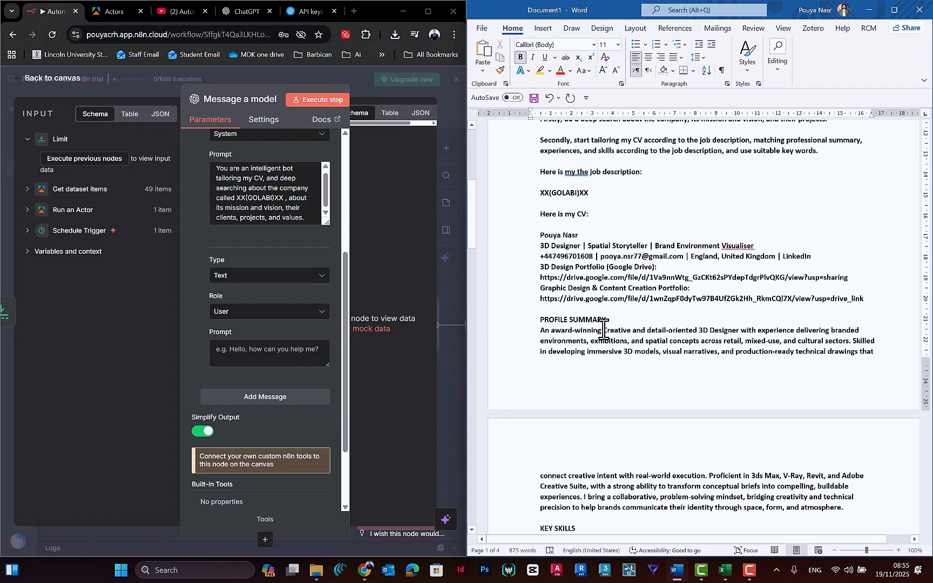
pyautogui.press('Delete')
pyautogui.write('c')
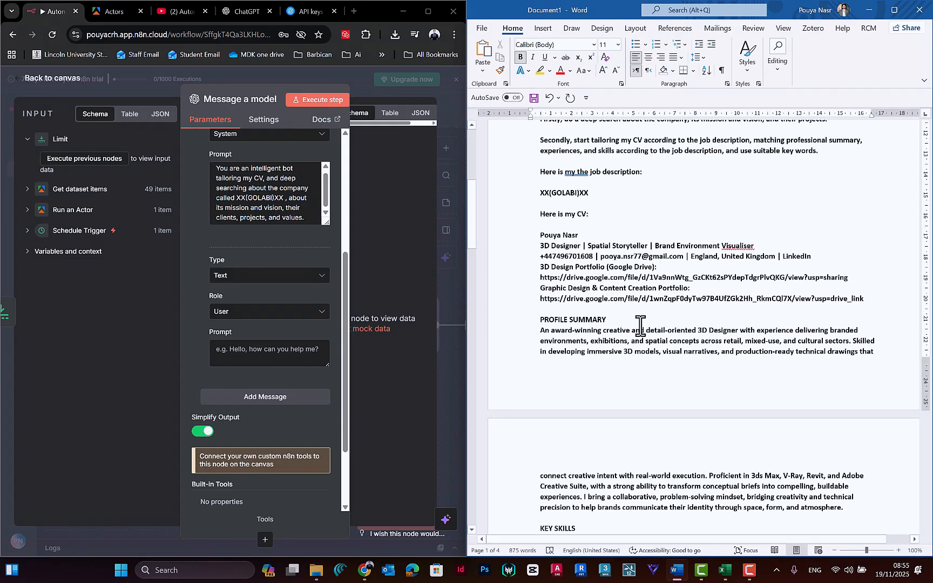
# Step: Review the message 2 job description placeholder and the CV's header, contact and portfolio lines in the Word document
pyautogui.scroll(4, 621, 335)
pyautogui.scroll(-3, 572, 286)
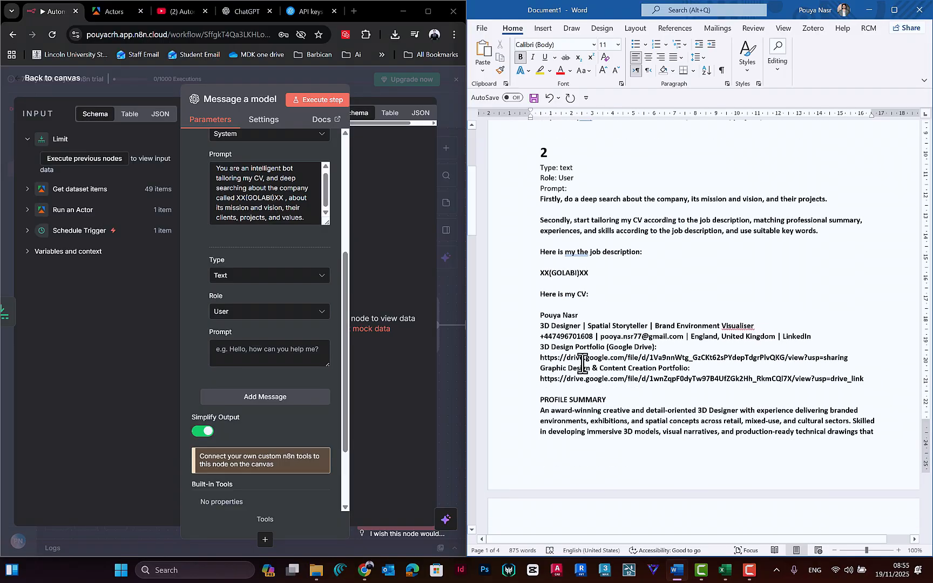
pyautogui.moveTo(570, 296); pyautogui.dragTo(684, 320)
pyautogui.click(559, 276)
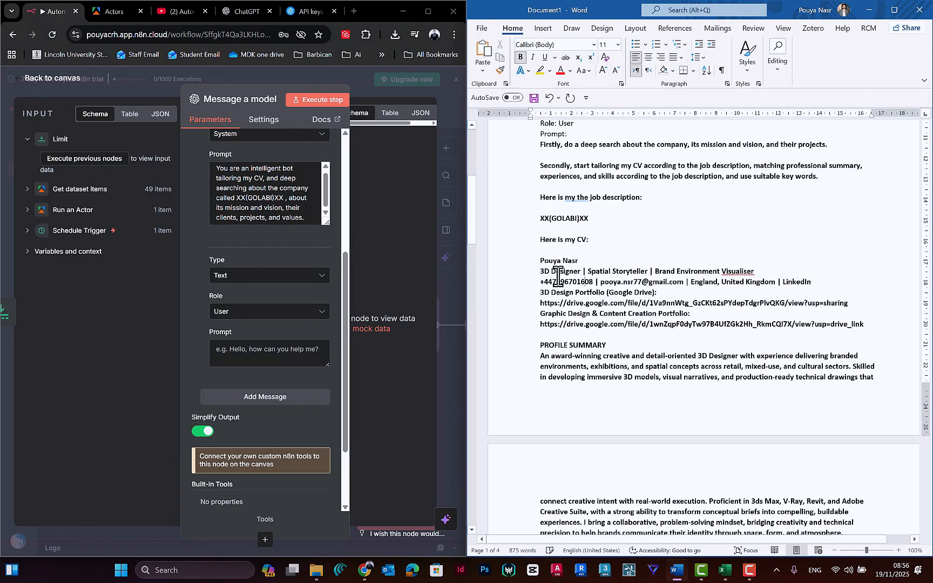
pyautogui.scroll(-5, 711, 277)
pyautogui.scroll(3, 628, 260)
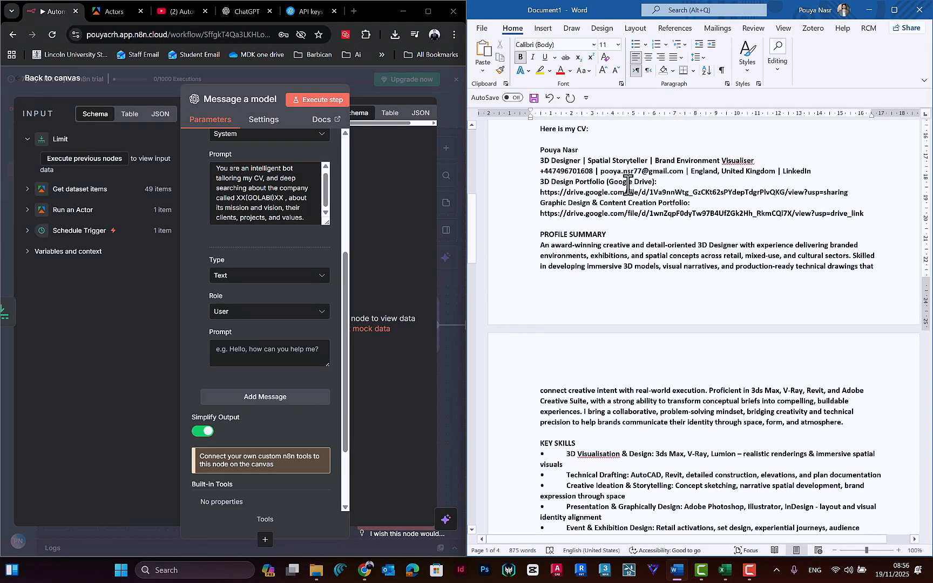
pyautogui.moveTo(744, 173); pyautogui.dragTo(537, 174)
pyautogui.click(634, 205)
pyautogui.scroll(-6, 610, 244)
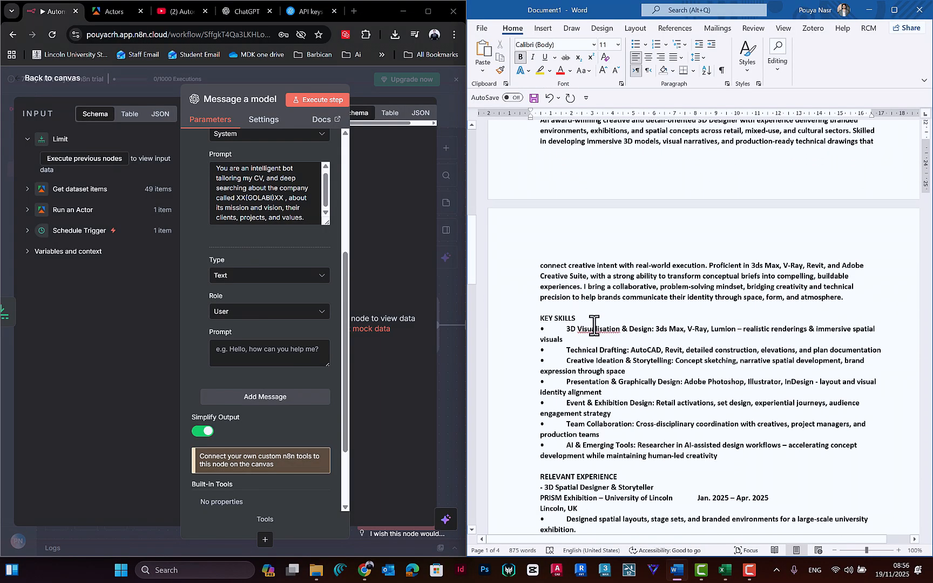
# Step: Review the CV's Relevant Experience, Other Experience and Education sections in the Word document
pyautogui.moveTo(542, 257); pyautogui.dragTo(603, 412)
pyautogui.scroll(-7, 601, 373)
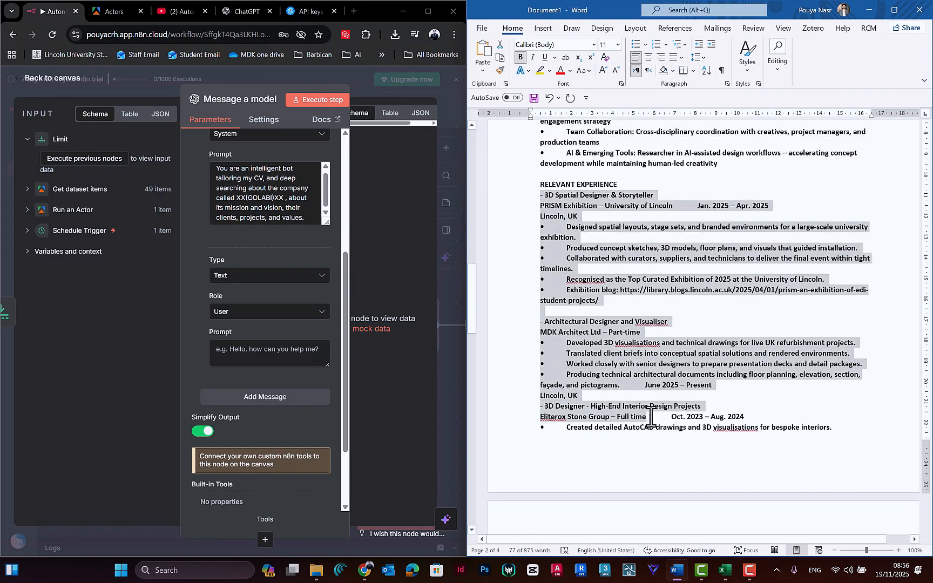
pyautogui.scroll(-11, 588, 302)
pyautogui.scroll(-6, 588, 324)
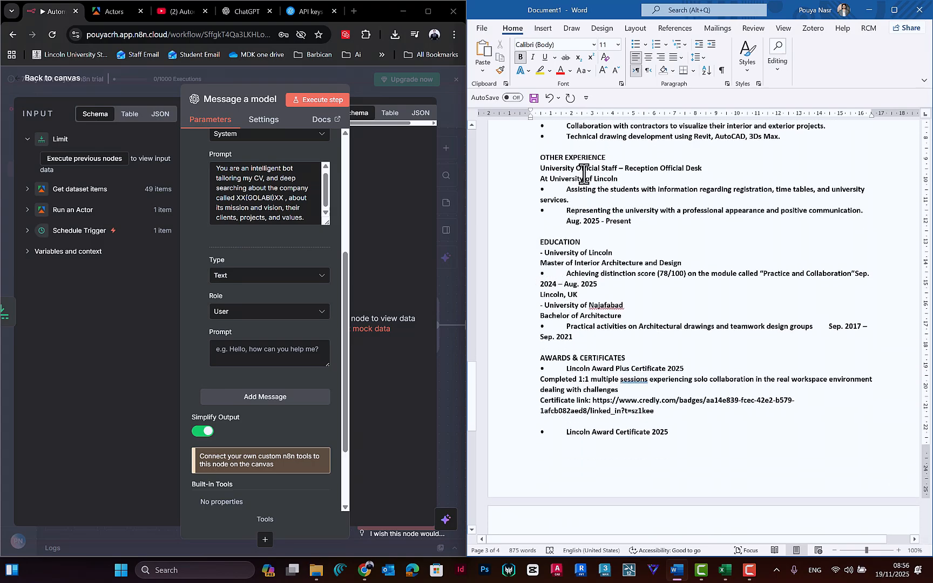
pyautogui.scroll(5, 585, 186)
pyautogui.scroll(-3, 595, 330)
pyautogui.moveTo(541, 213); pyautogui.dragTo(591, 319)
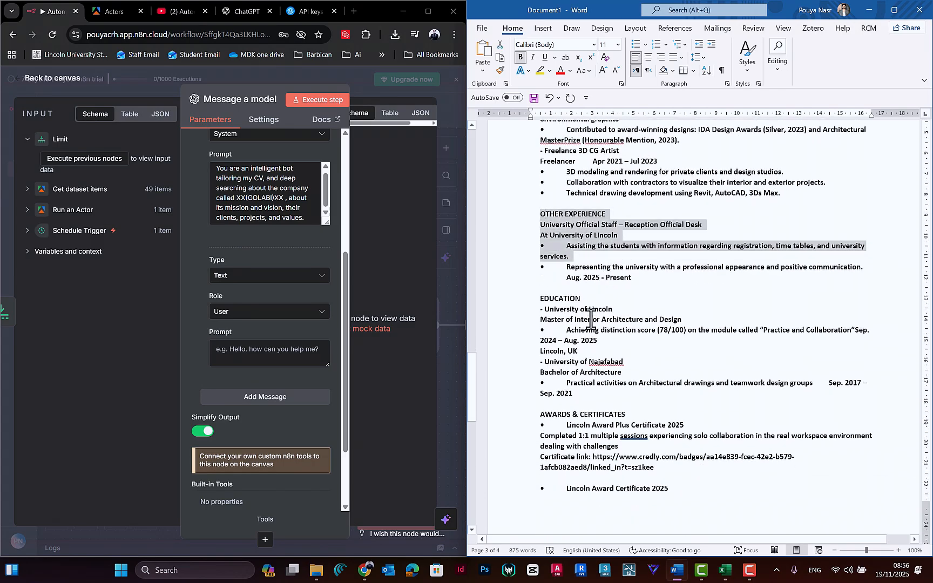
pyautogui.scroll(-3, 592, 319)
pyautogui.moveTo(543, 189); pyautogui.dragTo(593, 274)
pyautogui.scroll(-3, 594, 321)
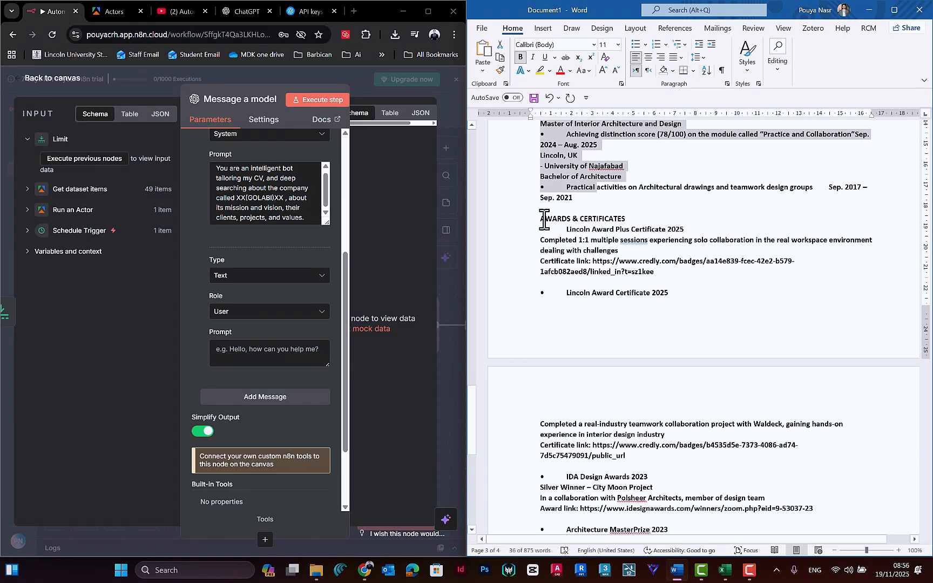
# Step: Review the CV's Awards & Certificates, Achievements and Interests sections through to the end of the message 2 prompt
pyautogui.moveTo(544, 219); pyautogui.dragTo(646, 419)
pyautogui.scroll(-4, 617, 354)
pyautogui.scroll(-5, 634, 414)
pyautogui.click(543, 316)
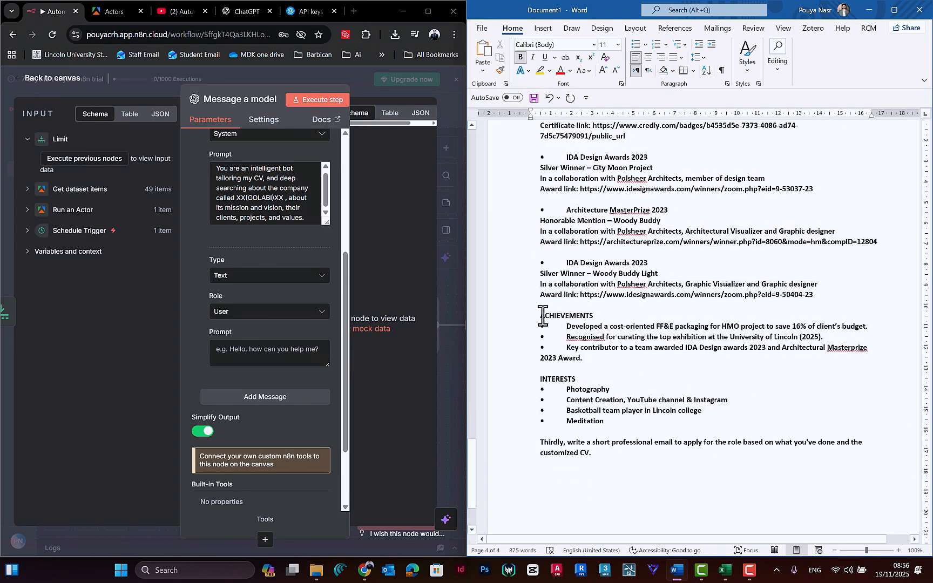
pyautogui.moveTo(543, 316); pyautogui.dragTo(599, 397)
pyautogui.scroll(-1, 567, 343)
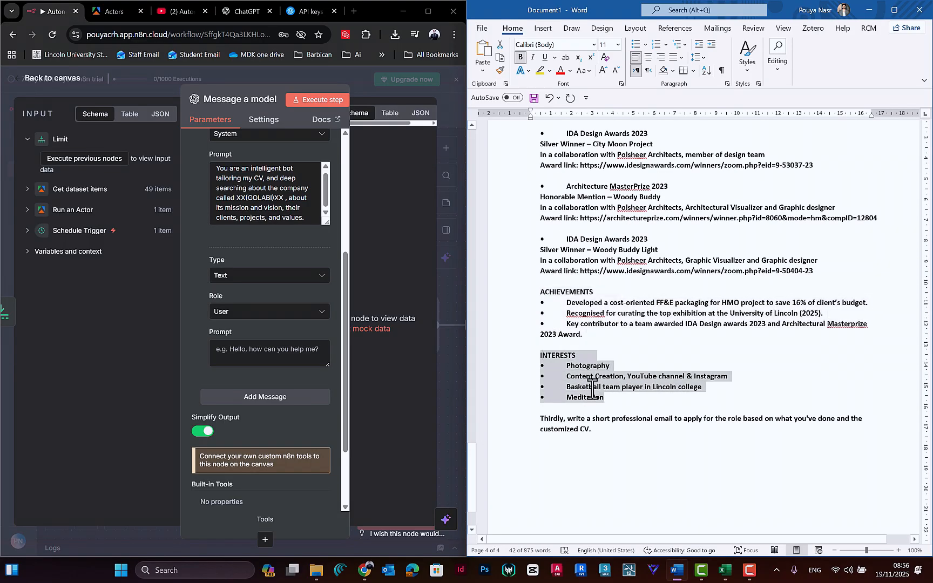
pyautogui.click(581, 367)
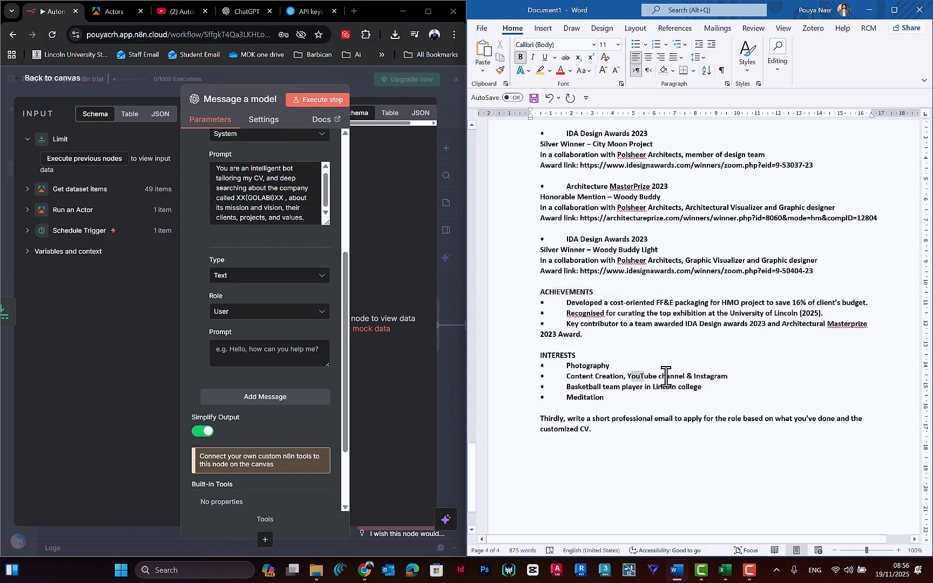
# Step: Copy the whole message 2 prompt from the Word document, from "Firstly, do a deep search" through the closing email instruction
pyautogui.click(648, 388)
pyautogui.scroll(10, 644, 251)
pyautogui.scroll(-20, 604, 306)
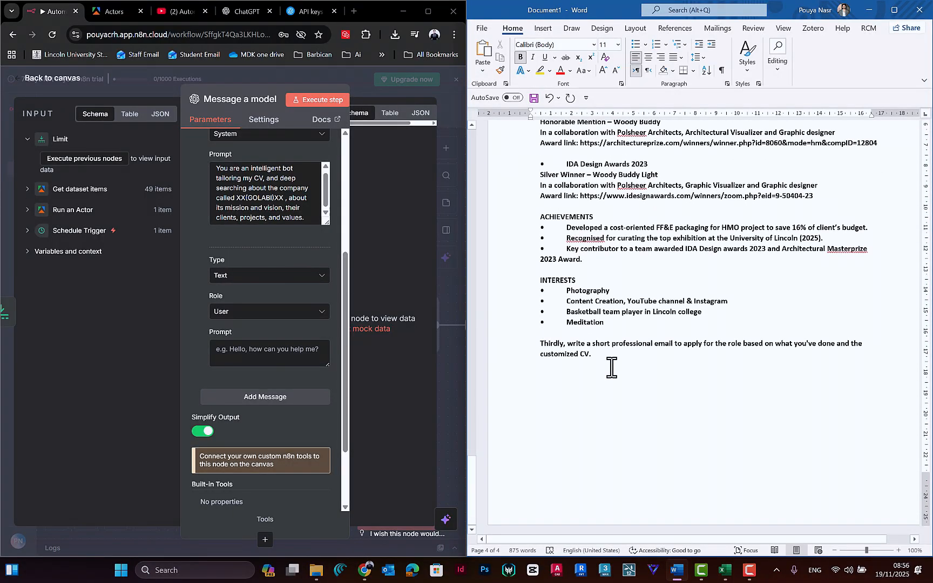
pyautogui.moveTo(611, 366); pyautogui.dragTo(560, 238)
pyautogui.rightClick(560, 237)
pyautogui.click(543, 234)
pyautogui.scroll(6, 558, 235)
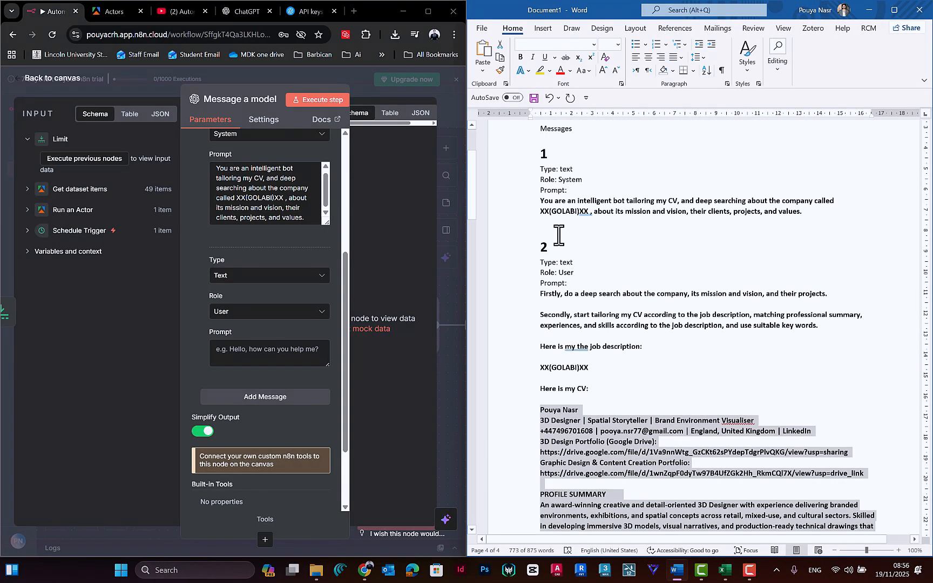
pyautogui.click(550, 279)
pyautogui.scroll(-4, 539, 243)
pyautogui.moveTo(539, 179); pyautogui.dragTo(617, 372)
pyautogui.rightClick(550, 250)
pyautogui.click(569, 275)
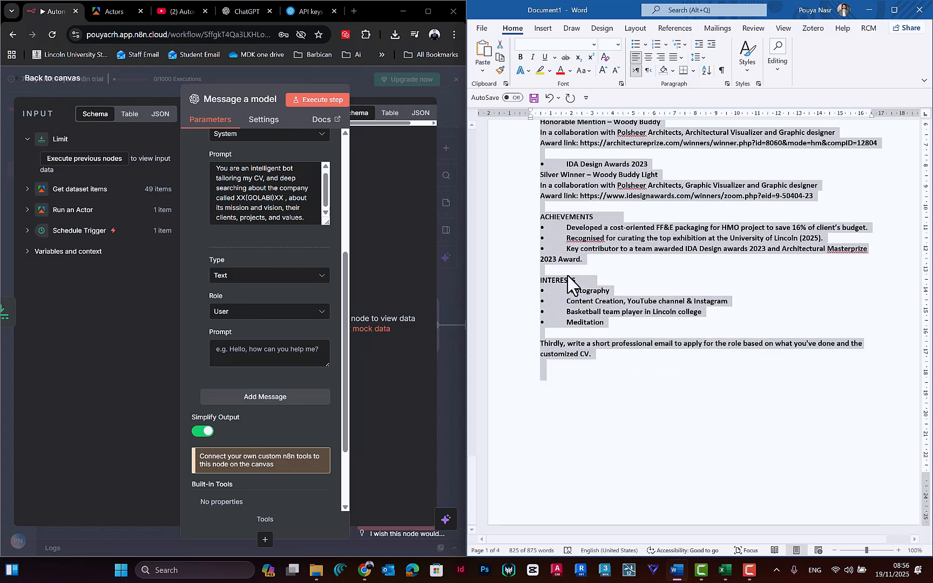
# Step: Paste the copied prompt into the User message's prompt, enlarge its box and check the text from the beginning
pyautogui.click(280, 345)
pyautogui.hotkey('ctrl', 'v')
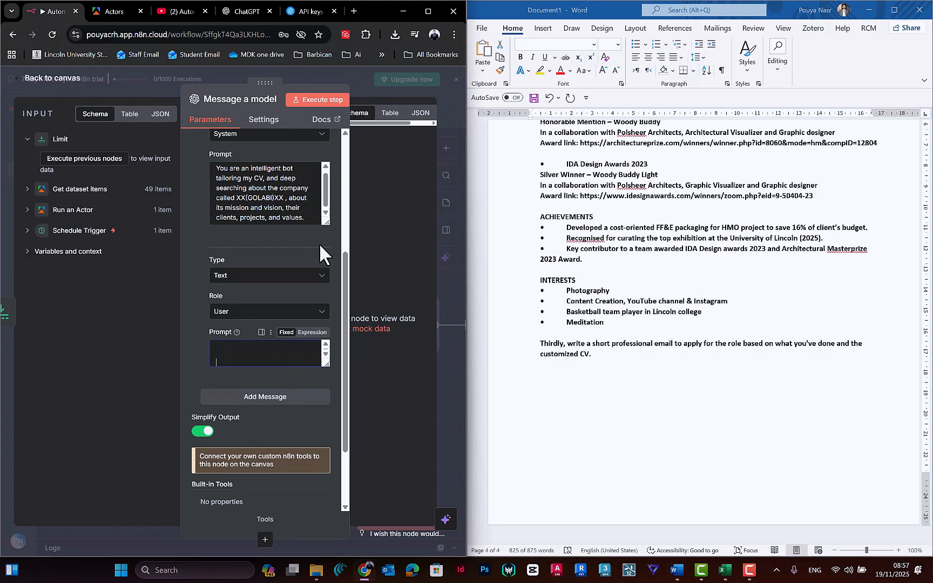
pyautogui.moveTo(326, 366); pyautogui.dragTo(333, 522)
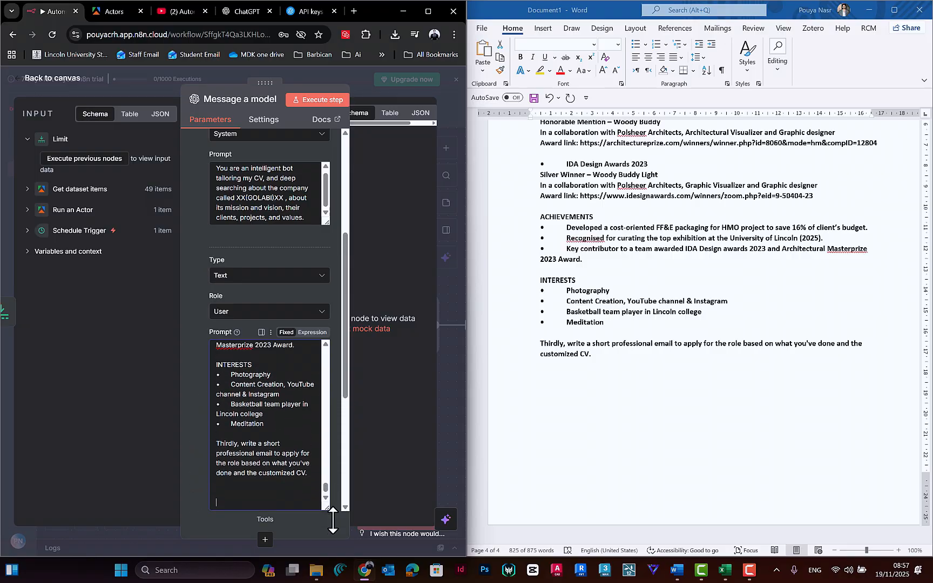
pyautogui.scroll(-4, 289, 414)
pyautogui.scroll(3, 300, 286)
pyautogui.scroll(-1, 290, 340)
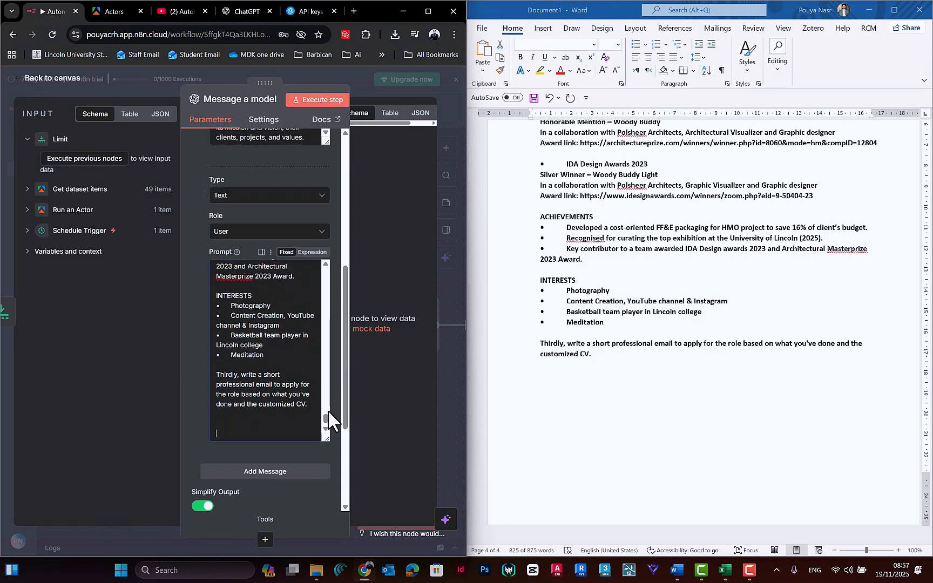
pyautogui.moveTo(327, 416); pyautogui.dragTo(327, 275)
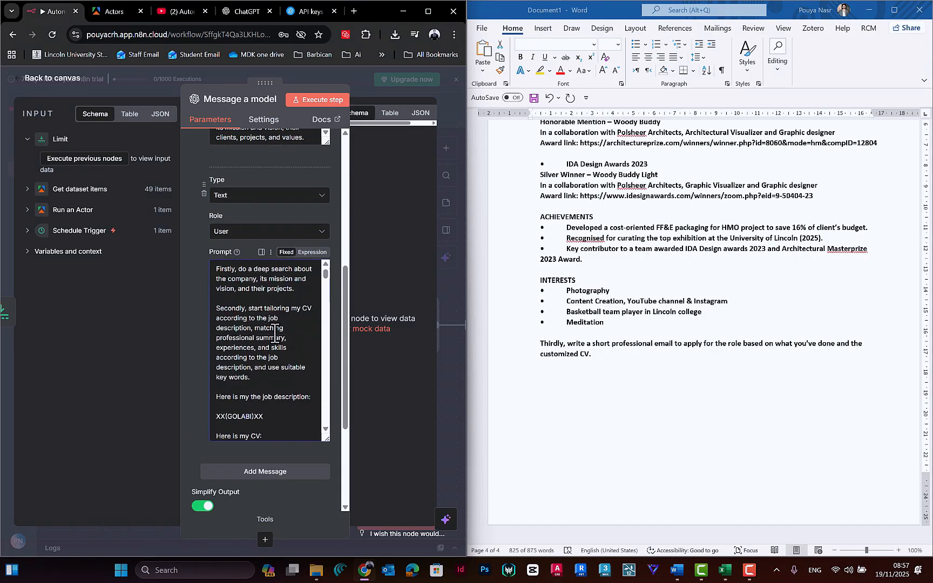
pyautogui.scroll(-2, 273, 324)
pyautogui.scroll(2, 273, 324)
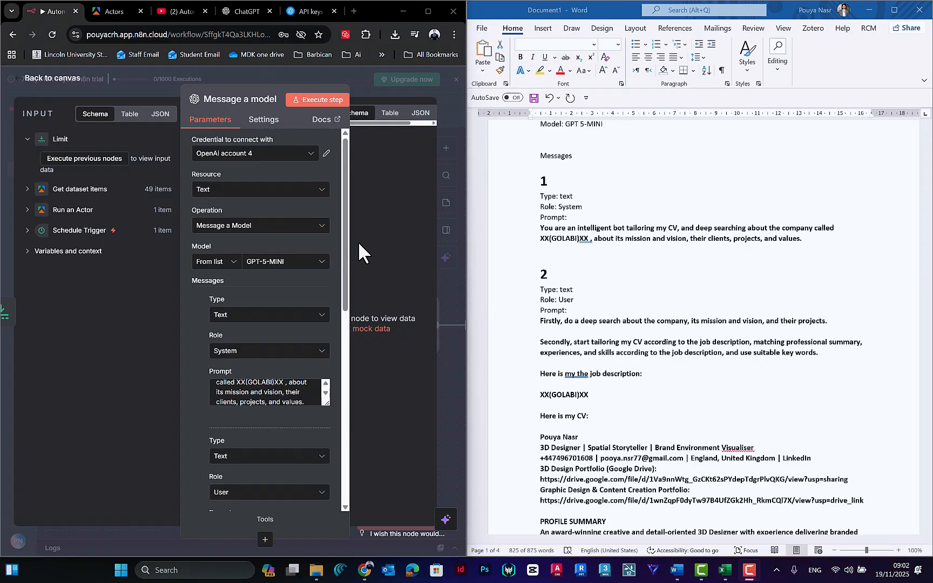
# Step: Maximize the browser window, enlarge the System message's prompt box and replace the XX(GOLABI)XX placeholder with a line break
pyautogui.click(429, 17)
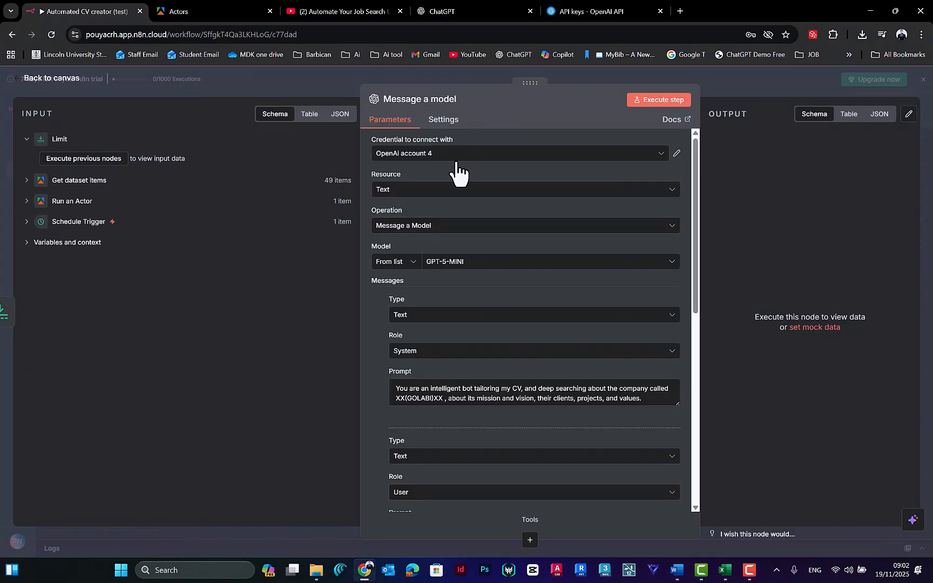
pyautogui.moveTo(695, 237); pyautogui.dragTo(696, 269)
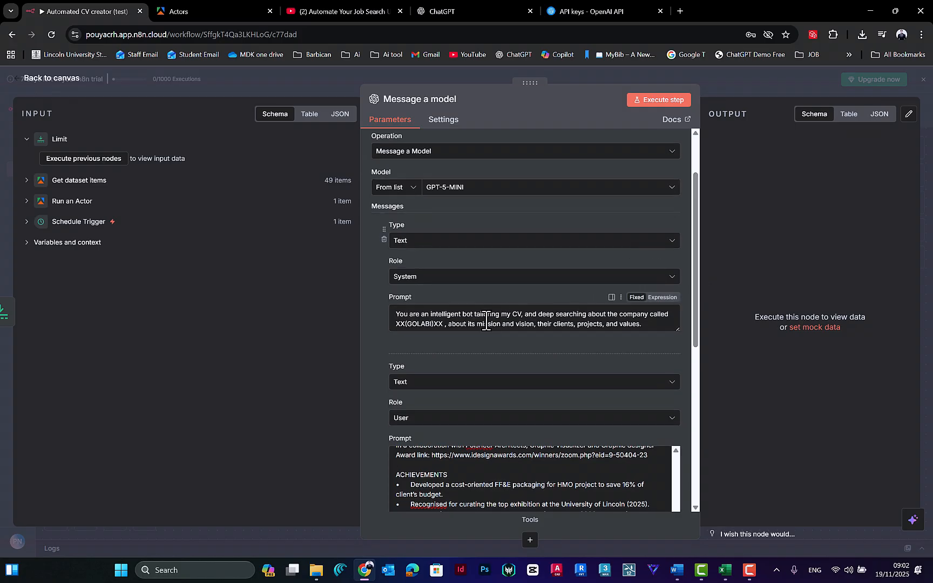
pyautogui.moveTo(442, 324); pyautogui.dragTo(366, 331)
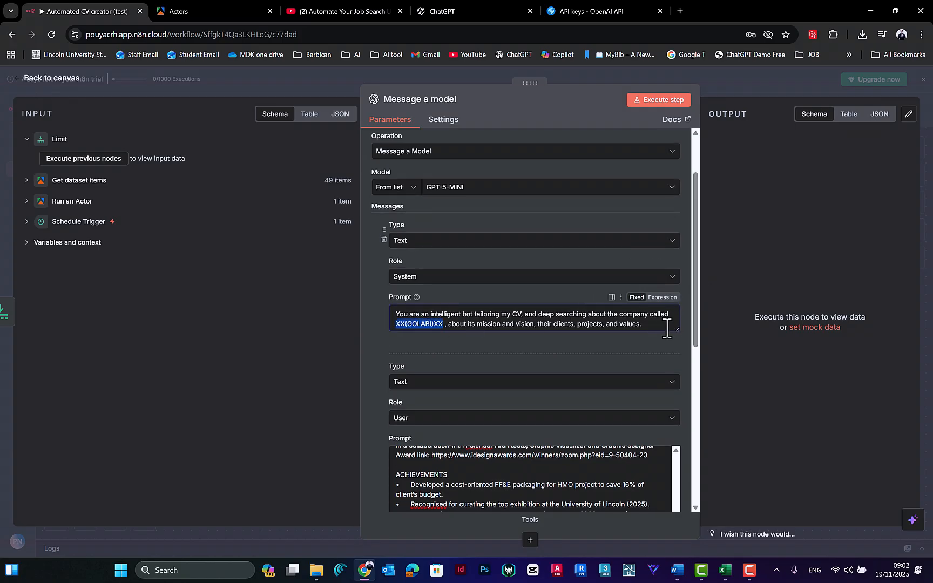
pyautogui.moveTo(669, 324); pyautogui.dragTo(670, 404)
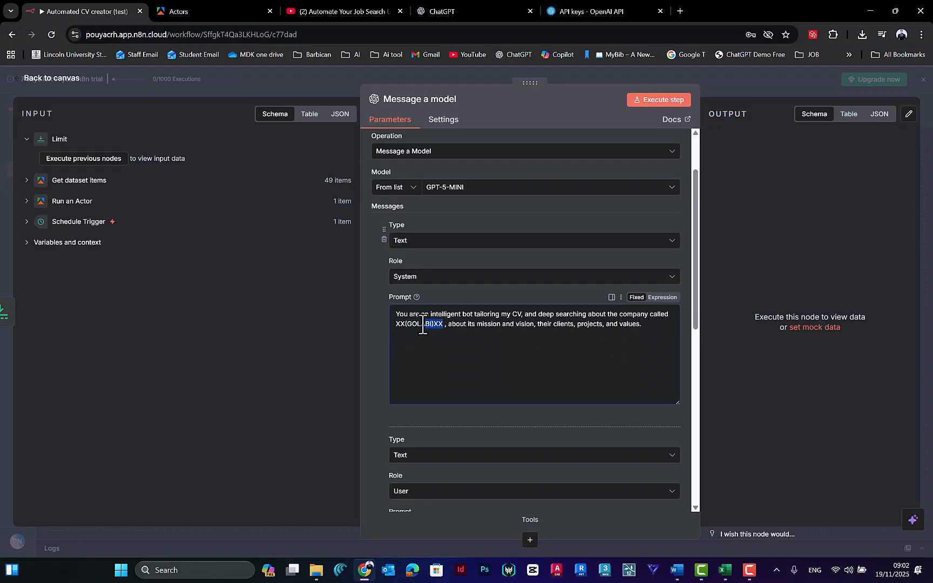
pyautogui.press('BackSpace')
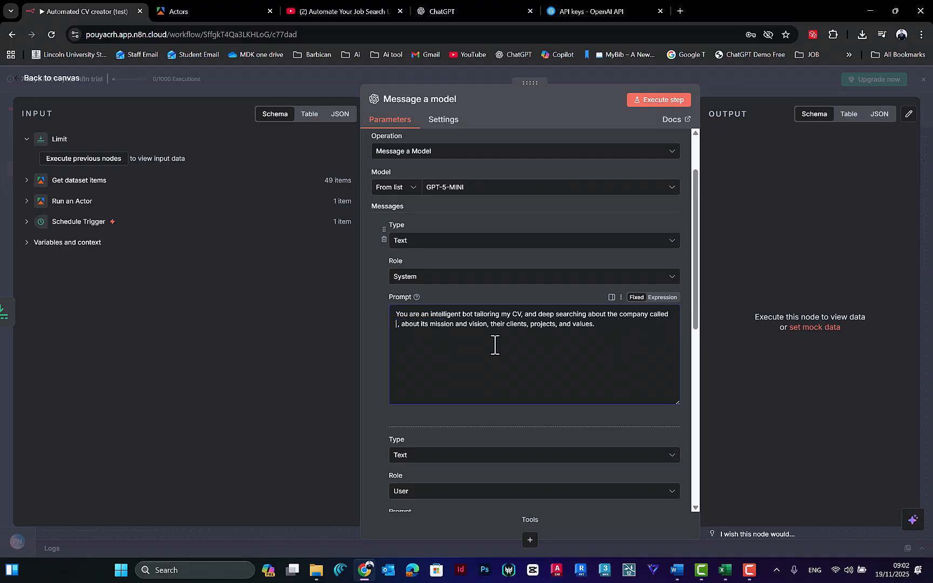
pyautogui.press('Return')
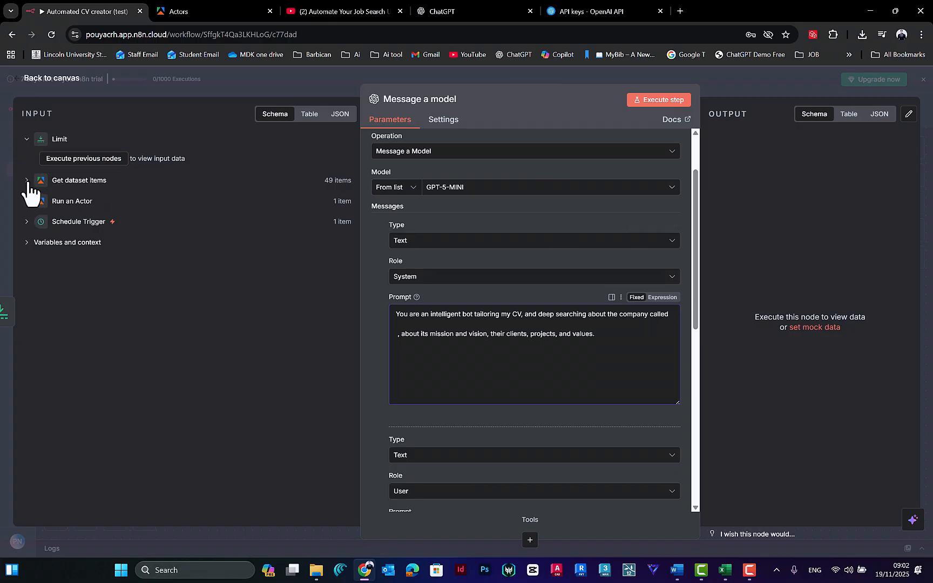
# Step: Make the System prompt an expression and insert companyName from Get dataset items on its own line after "the company called"
pyautogui.moveTo(620, 315); pyautogui.dragTo(669, 316)
pyautogui.click(27, 181)
pyautogui.scroll(-2, 135, 259)
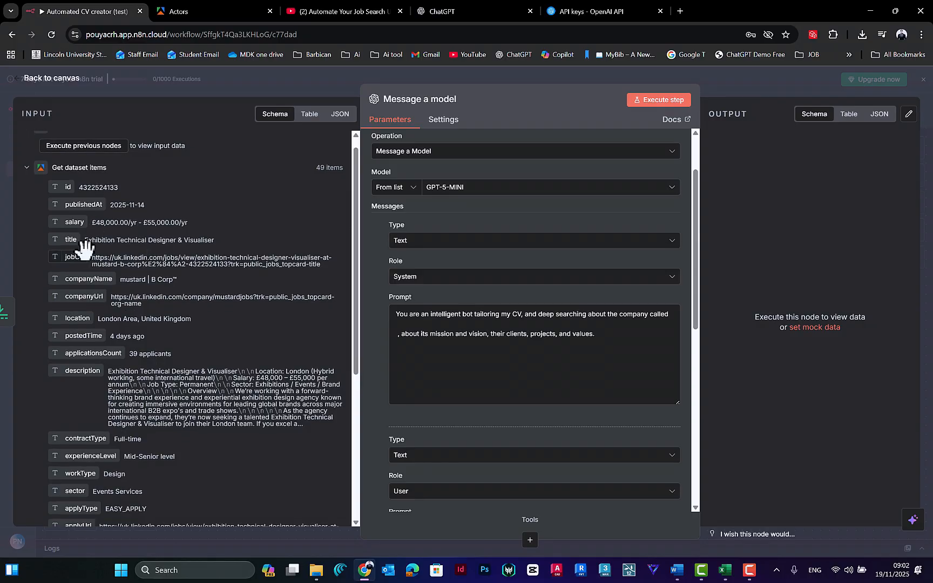
pyautogui.moveTo(98, 267); pyautogui.dragTo(140, 276)
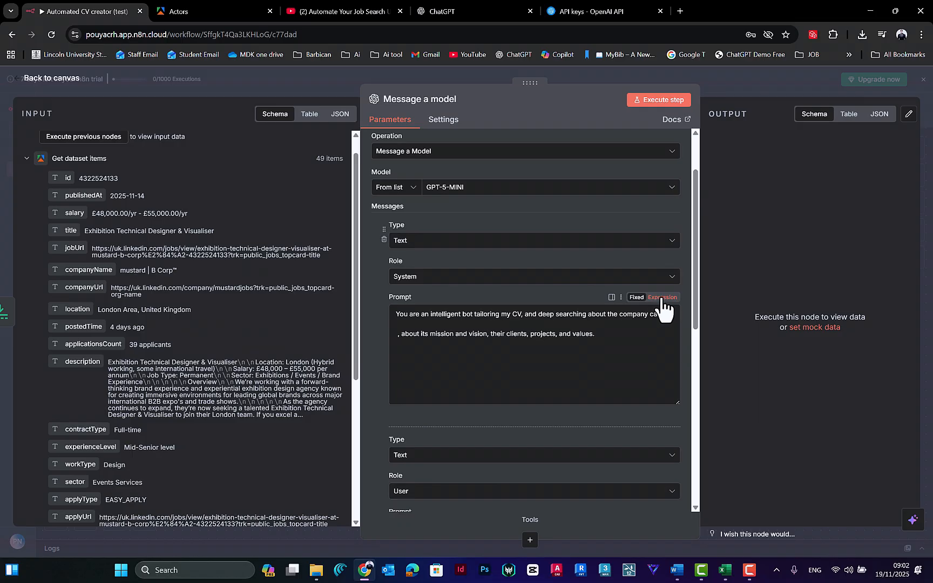
pyautogui.click(662, 297)
pyautogui.click(487, 324)
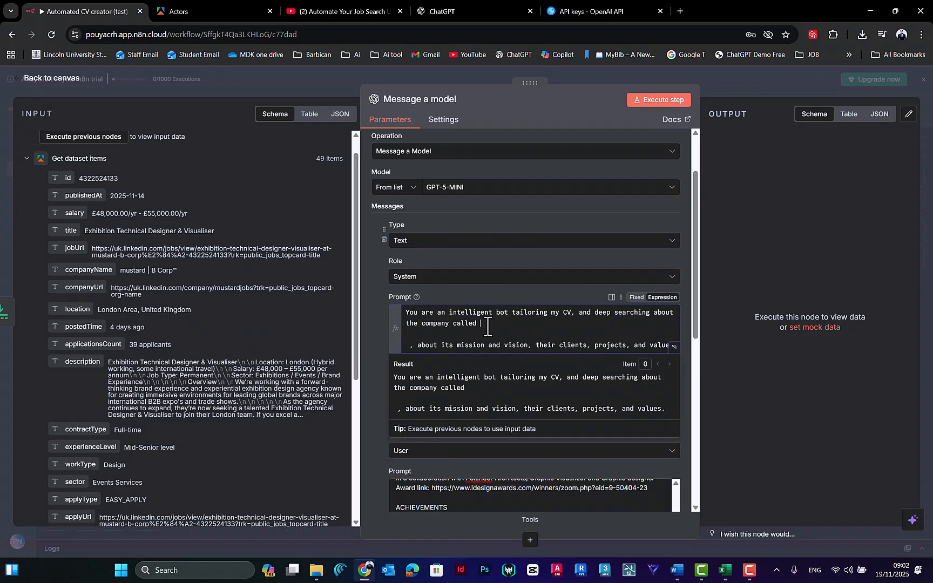
pyautogui.press('Return')
pyautogui.press('Return')
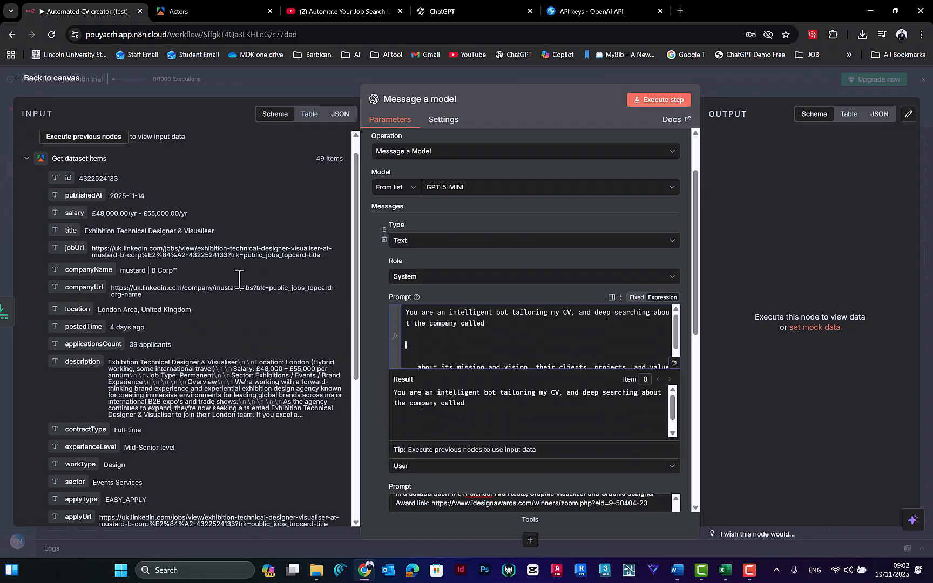
pyautogui.moveTo(79, 270); pyautogui.dragTo(443, 346)
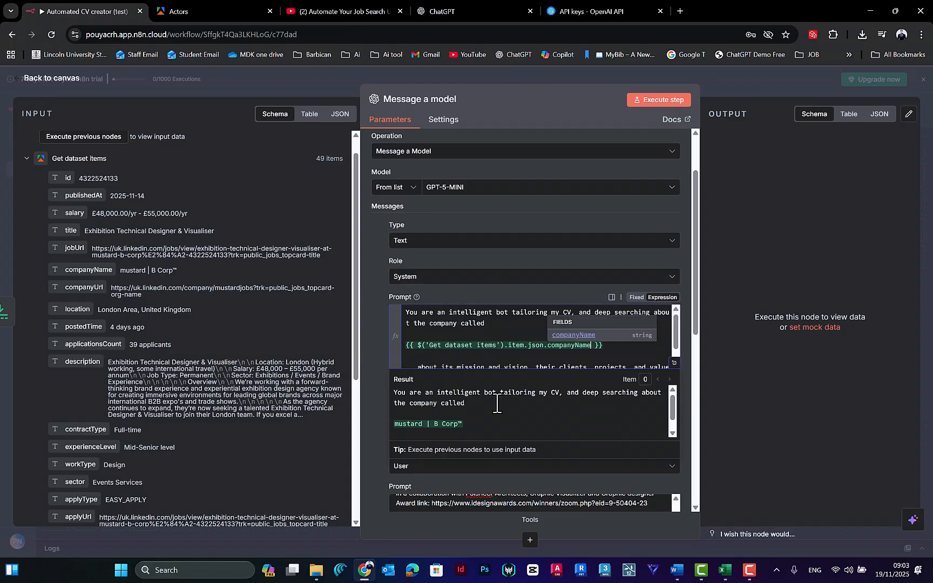
# Step: Review the System prompt's wording around the company name expression
pyautogui.click(375, 296)
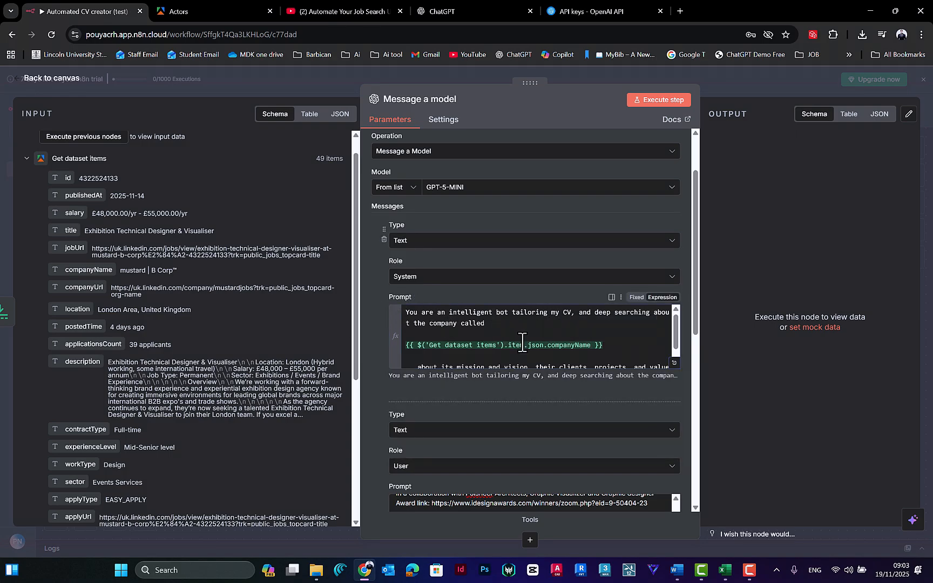
pyautogui.scroll(-1, 522, 341)
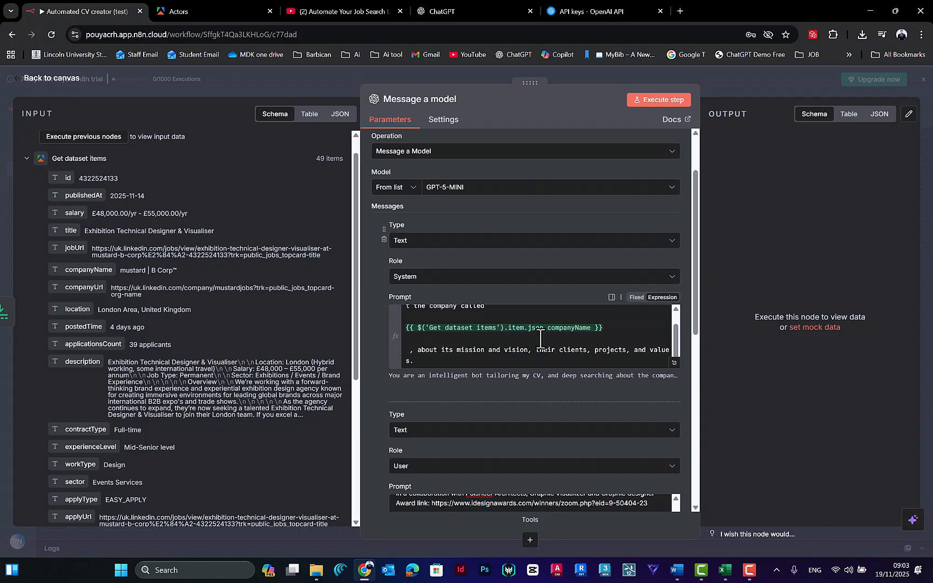
pyautogui.scroll(1, 484, 333)
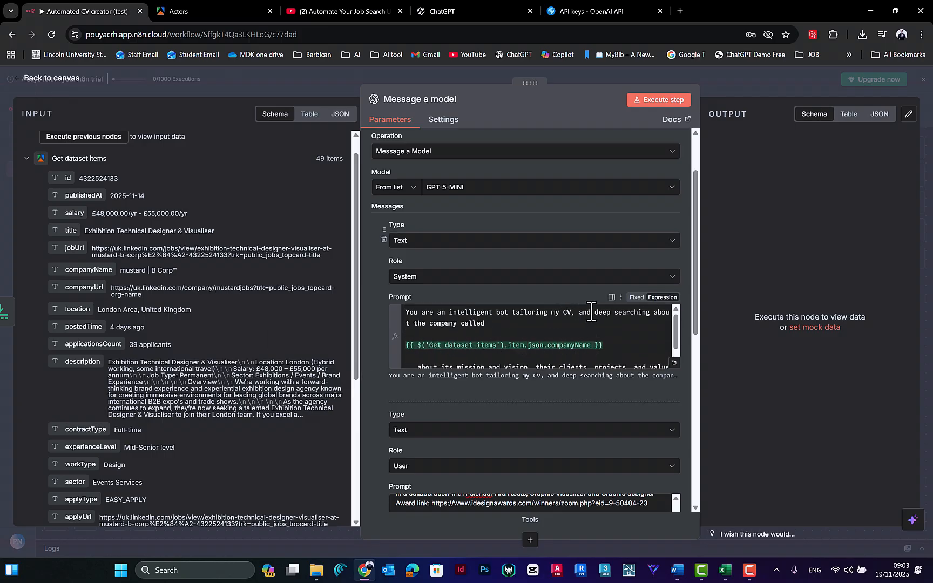
pyautogui.moveTo(596, 314); pyautogui.dragTo(647, 315)
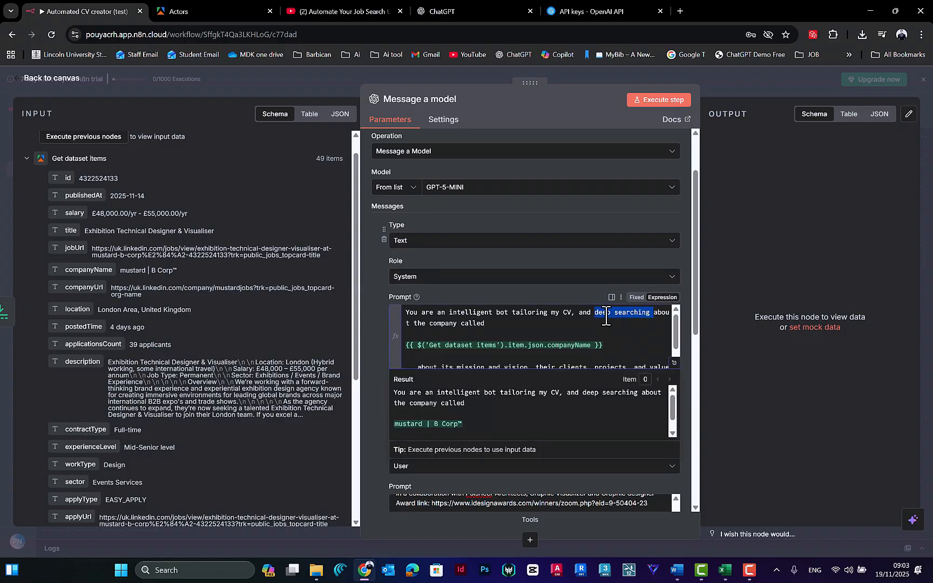
pyautogui.click(429, 327)
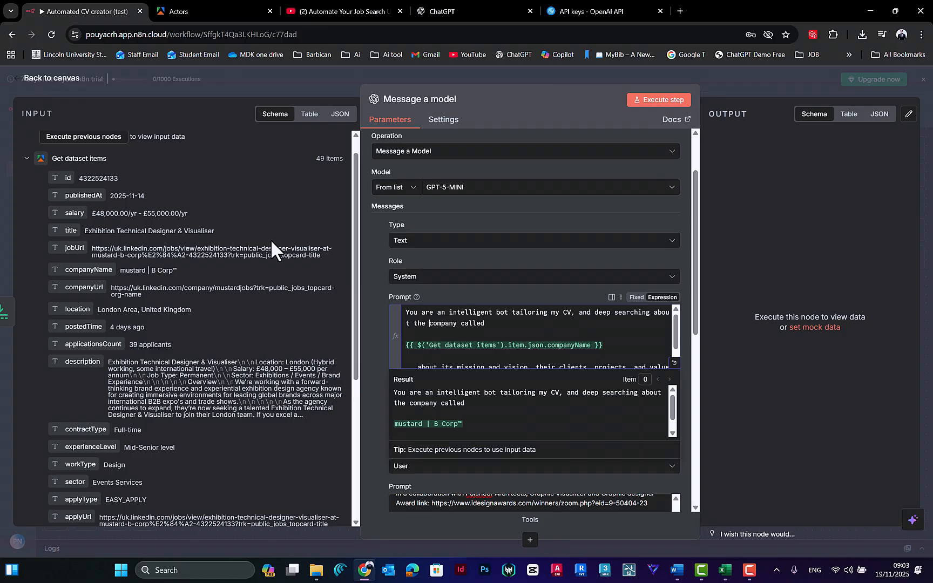
pyautogui.click(381, 286)
pyautogui.scroll(-1, 675, 346)
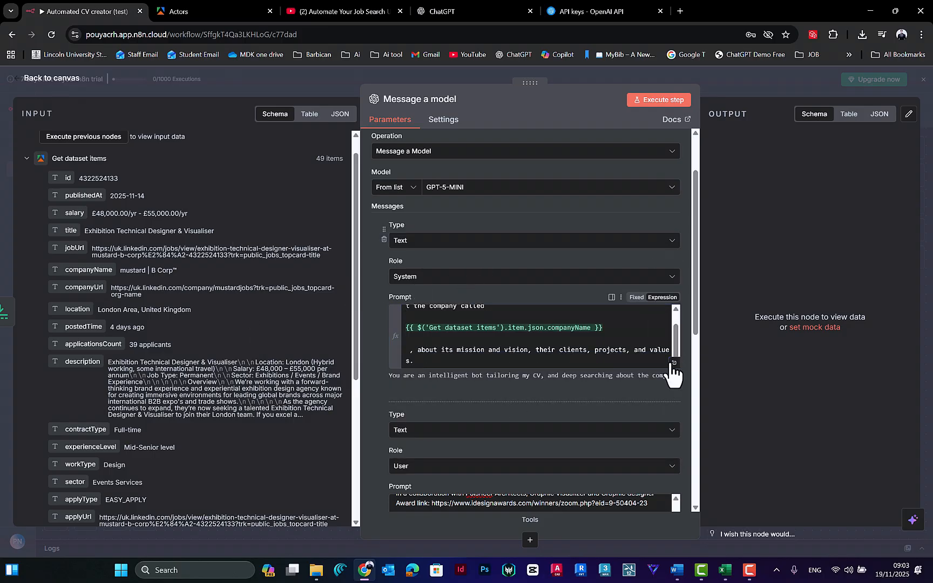
# Step: Find the XX(GOLABI)XX placeholder in the User message's prompt, make the prompt an expression and open it in the expanded editor
pyautogui.scroll(-5, 418, 388)
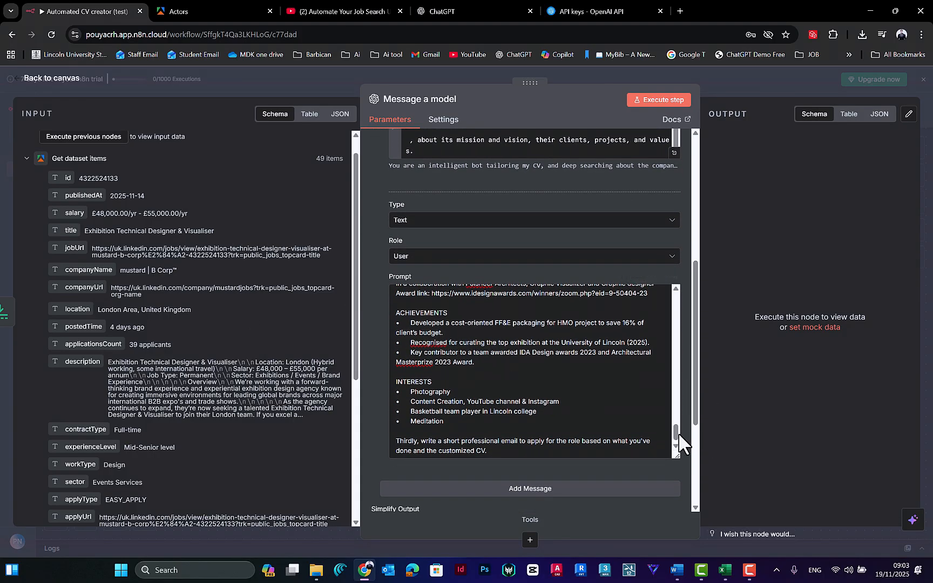
pyautogui.moveTo(679, 435); pyautogui.dragTo(676, 302)
pyautogui.moveTo(444, 373); pyautogui.dragTo(397, 372)
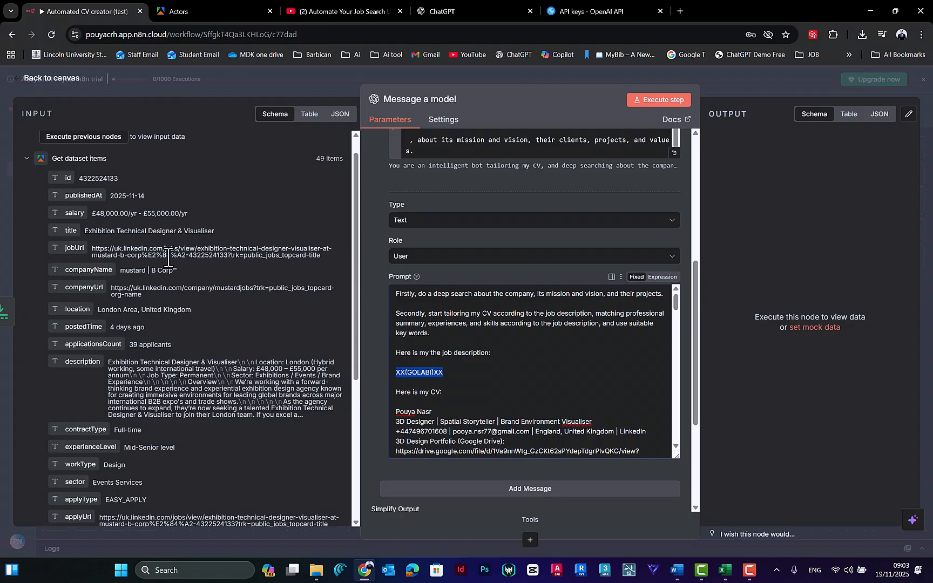
pyautogui.scroll(-3, 167, 259)
pyautogui.moveTo(75, 291); pyautogui.dragTo(670, 290)
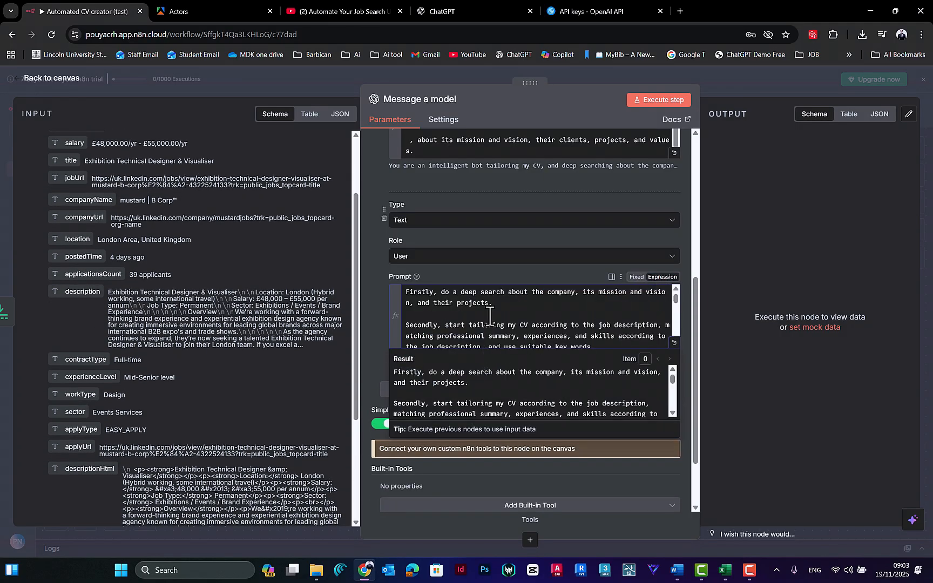
pyautogui.click(674, 342)
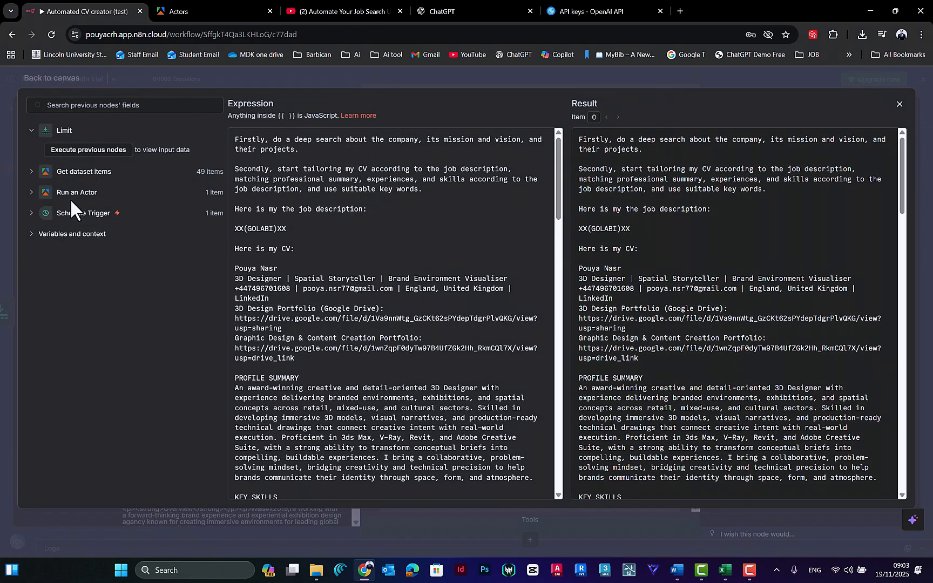
# Step: Replace the job description placeholder with the description field from Get dataset items, leaving one blank line above and below it
pyautogui.click(31, 190)
pyautogui.scroll(-5, 135, 286)
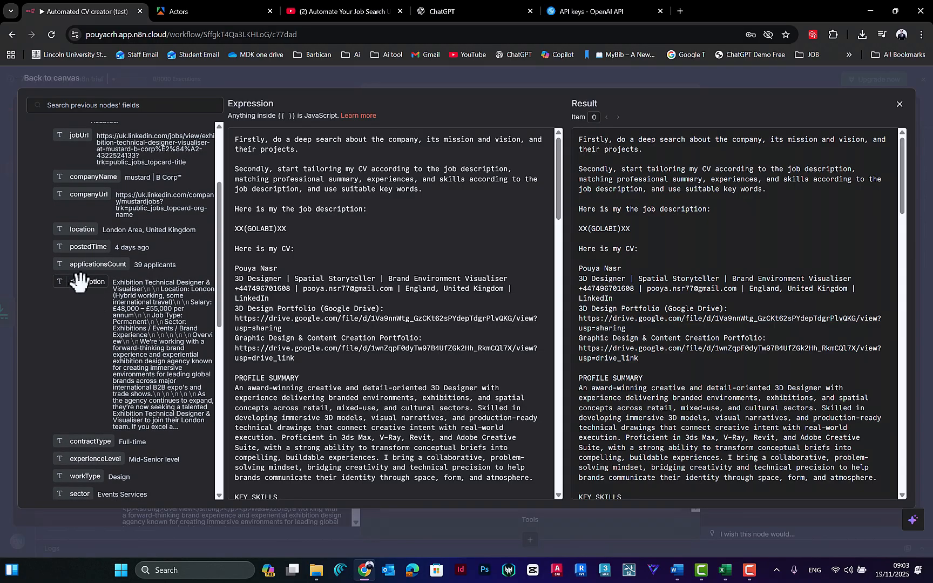
pyautogui.moveTo(287, 229); pyautogui.dragTo(203, 227)
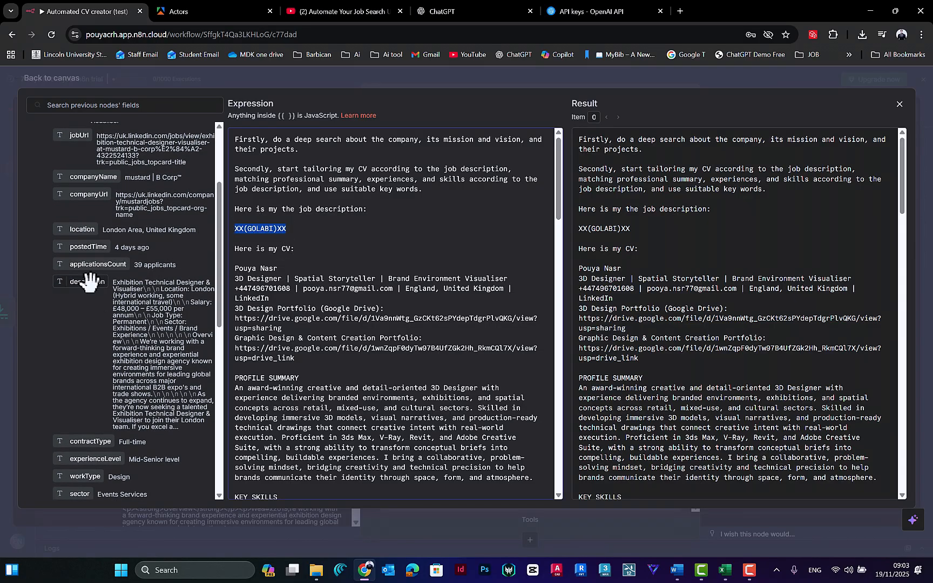
pyautogui.moveTo(84, 281); pyautogui.dragTo(235, 229)
pyautogui.press('BackSpace')
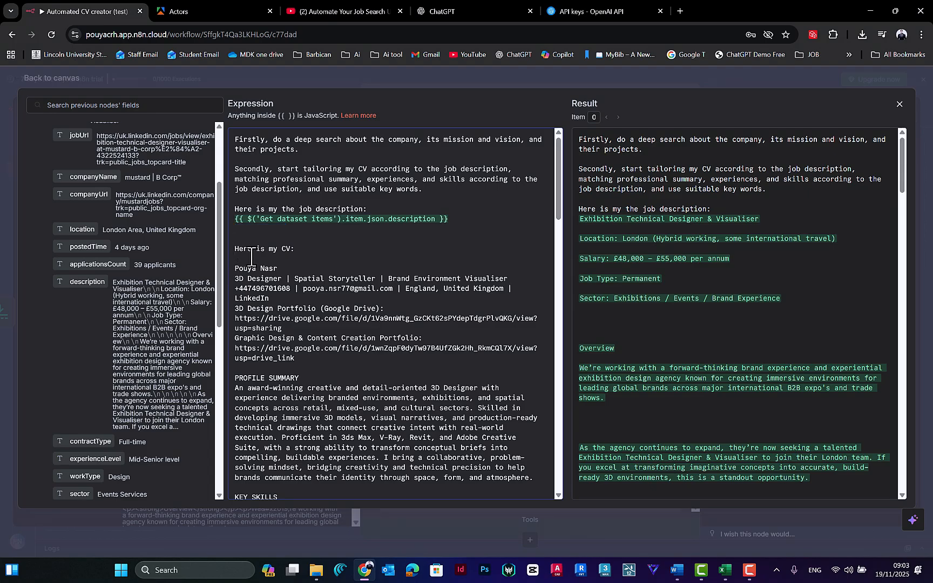
pyautogui.click(394, 208)
pyautogui.press('Return')
pyautogui.click(288, 243)
pyautogui.press('BackSpace')
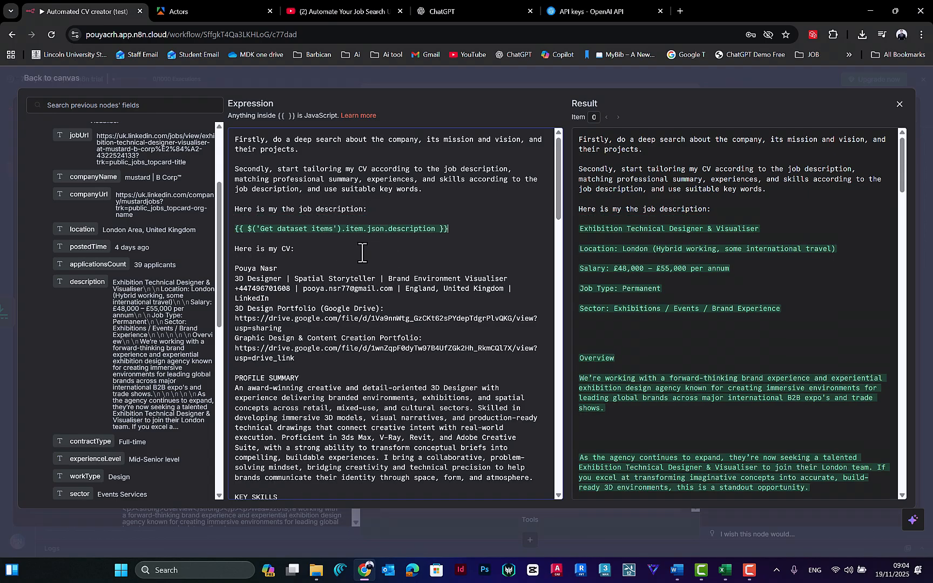
# Step: Review the User prompt's instructions, job description expression and the start of the CV in the expression editor
pyautogui.scroll(-1, 405, 321)
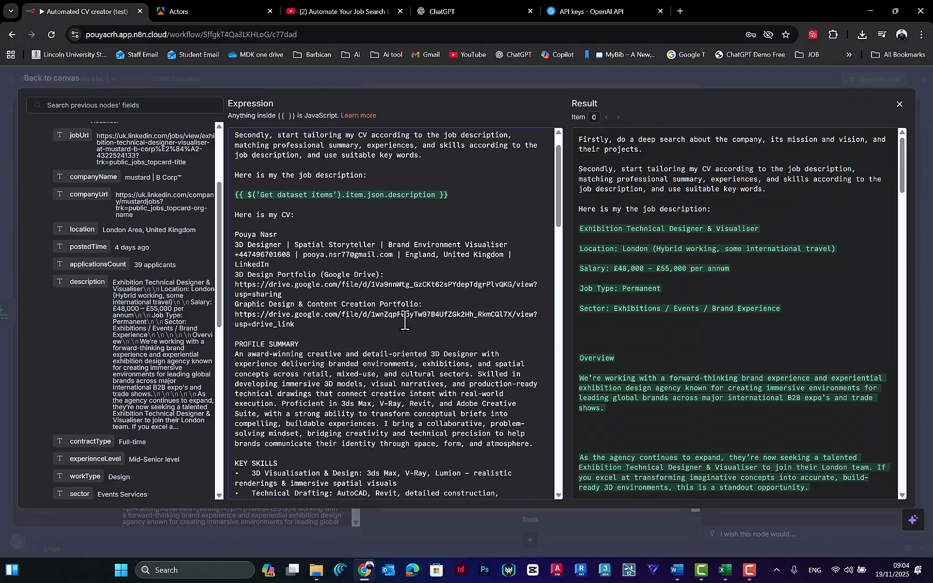
pyautogui.scroll(1, 405, 321)
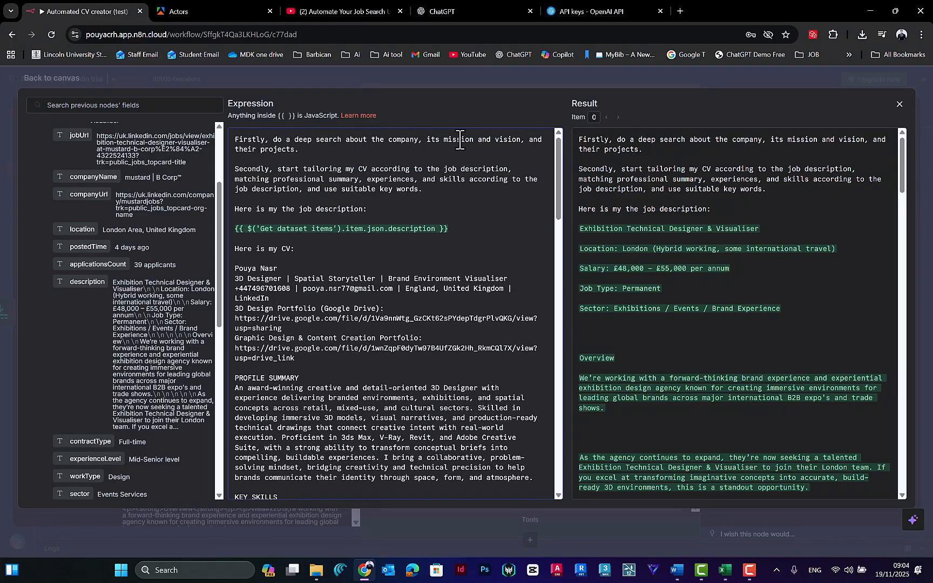
pyautogui.click(297, 151)
pyautogui.write('.')
pyautogui.scroll(-1, 379, 219)
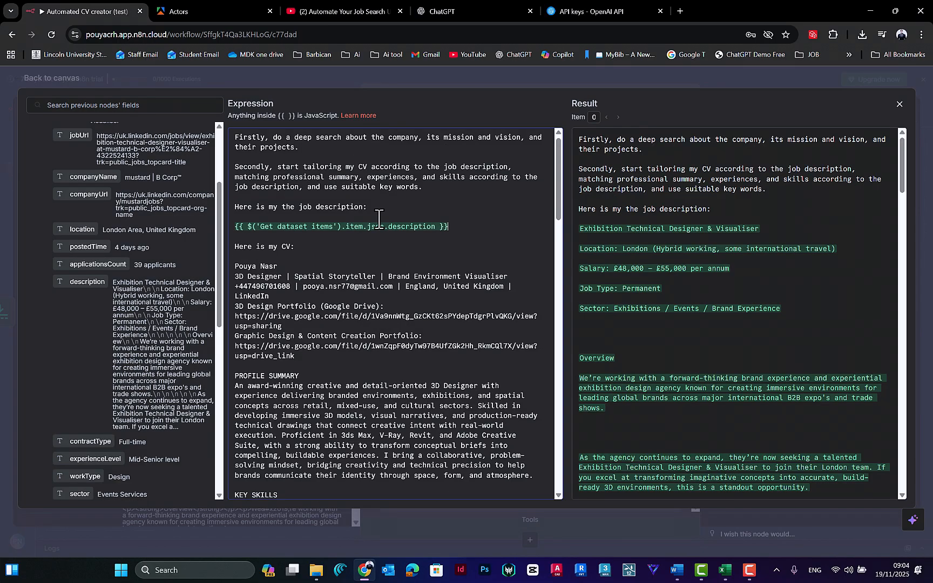
# Step: Review the rest of the User prompt through the closing email instruction, and the remaining fields of Get dataset items
pyautogui.scroll(-12, 379, 218)
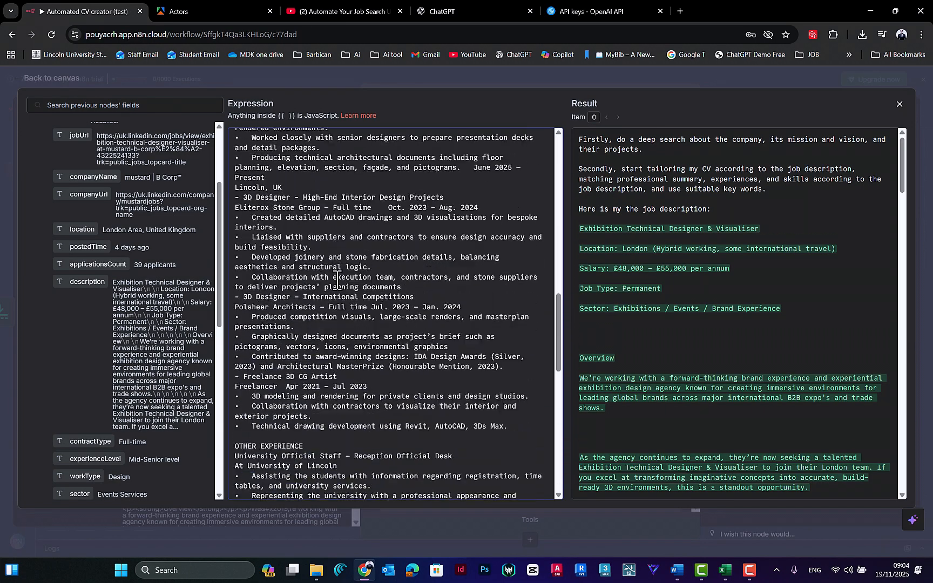
pyautogui.scroll(-15, 336, 279)
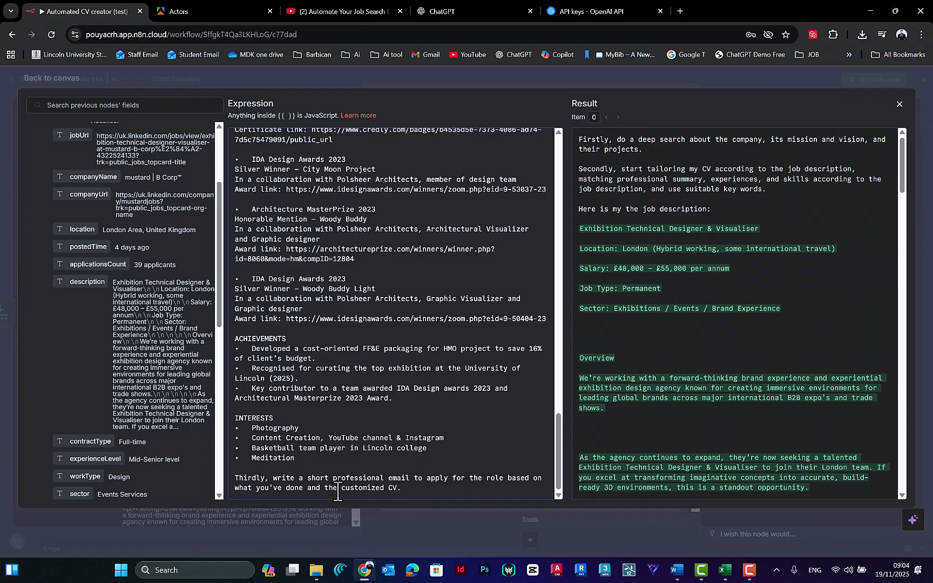
pyautogui.scroll(-3, 160, 316)
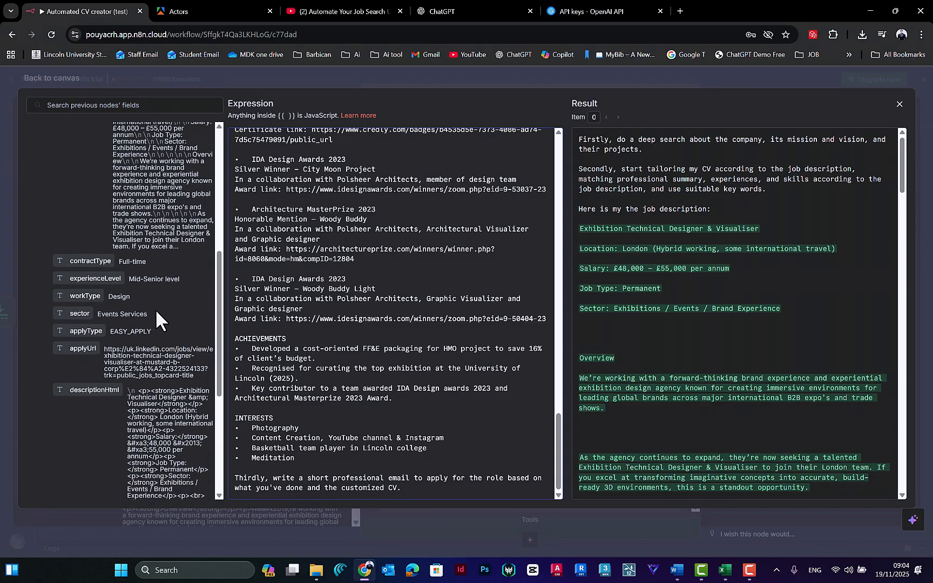
pyautogui.scroll(-4, 160, 319)
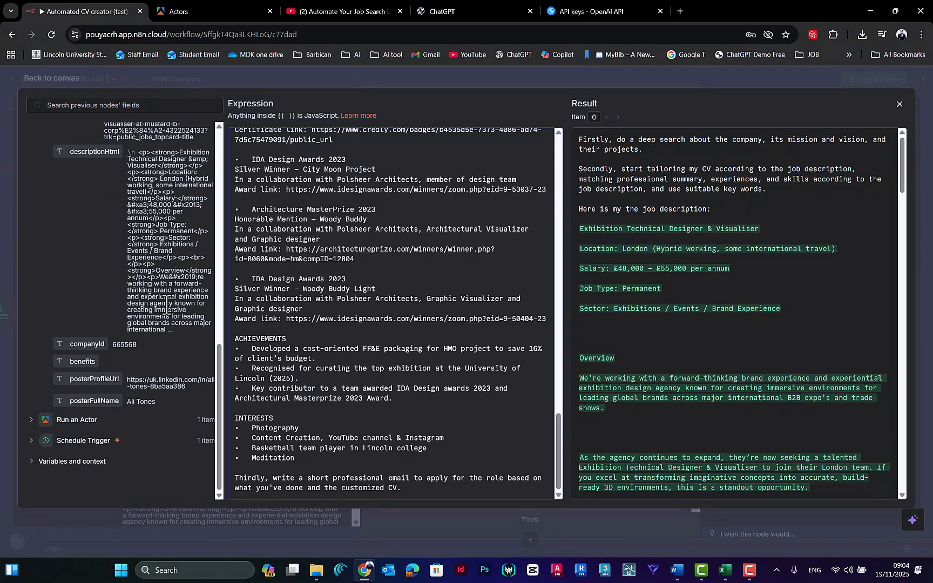
pyautogui.scroll(6, 162, 324)
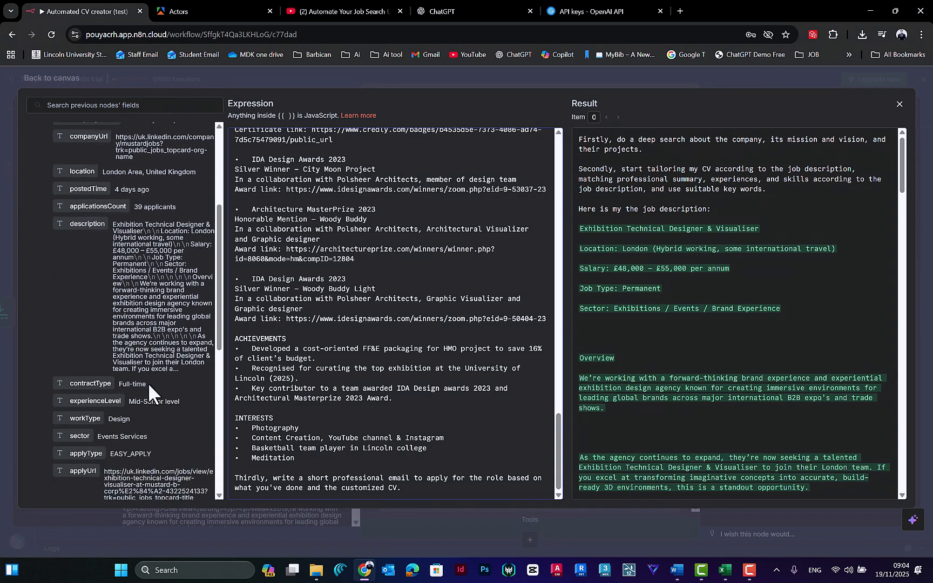
pyautogui.scroll(-5, 148, 382)
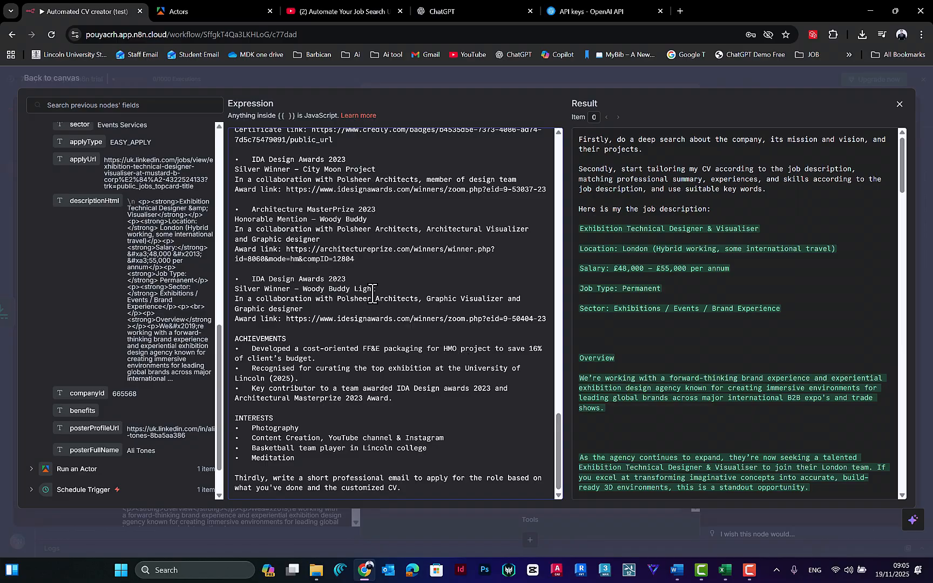
# Step: Return from the Message a model settings to the canvas, run the Limit node and execute the whole workflow
pyautogui.click(419, 73)
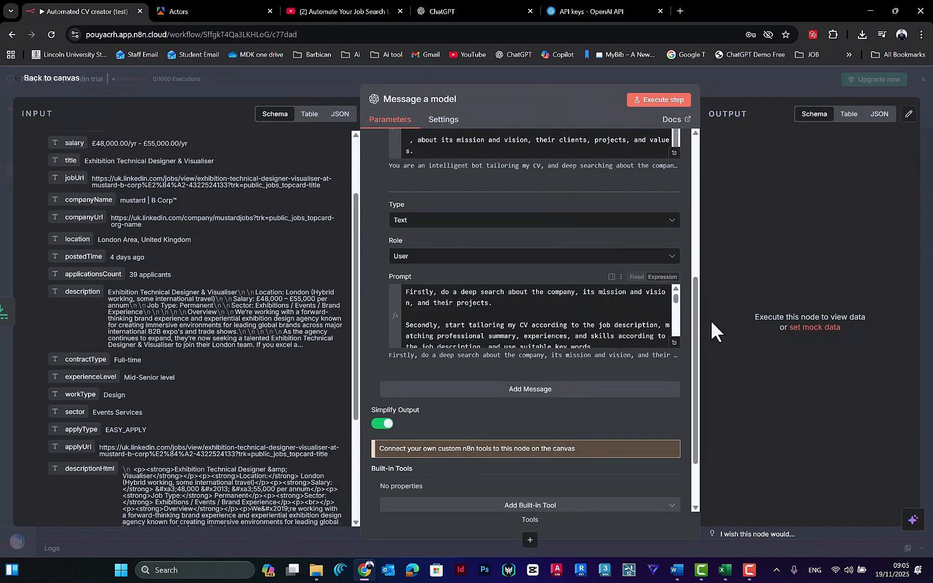
pyautogui.scroll(-1, 692, 325)
pyautogui.moveTo(692, 324); pyautogui.dragTo(662, 140)
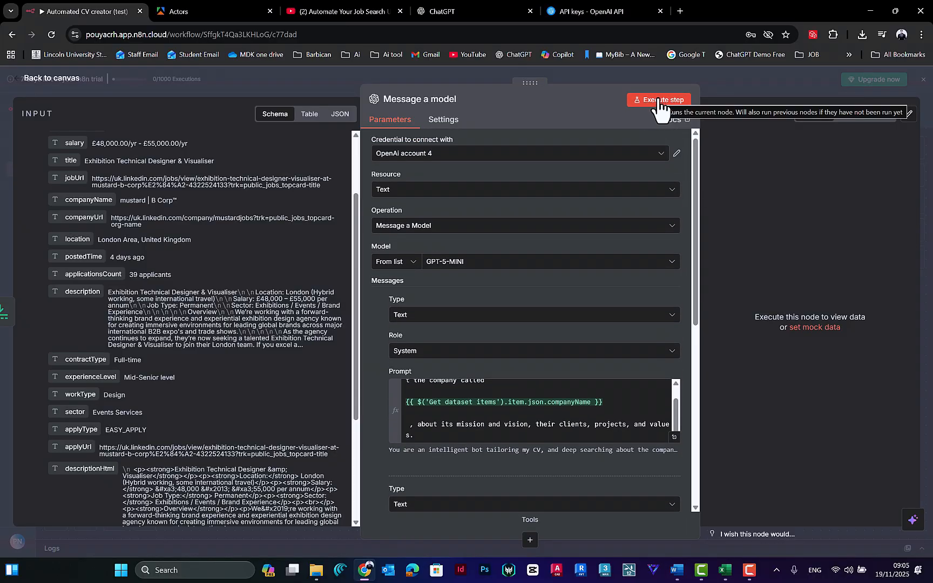
pyautogui.click(480, 73)
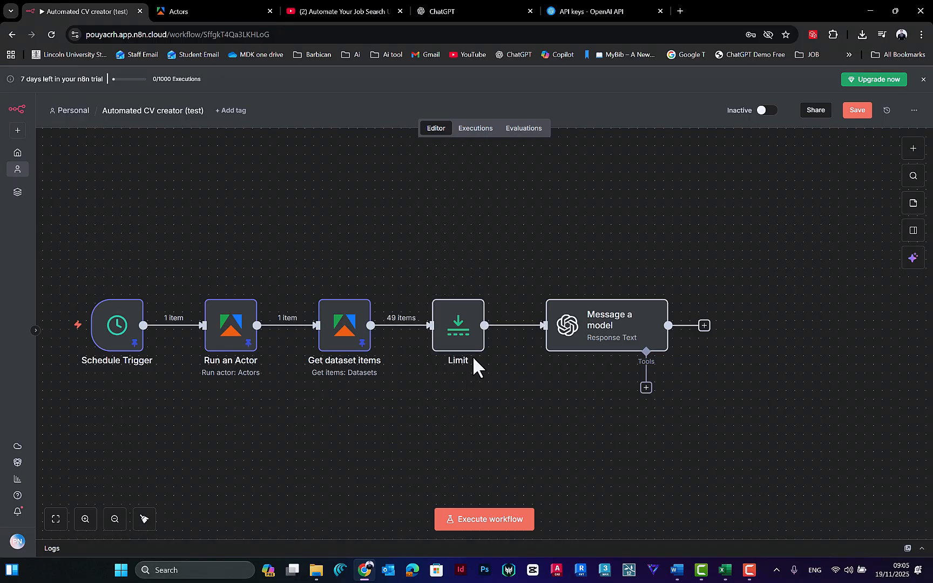
pyautogui.click(436, 290)
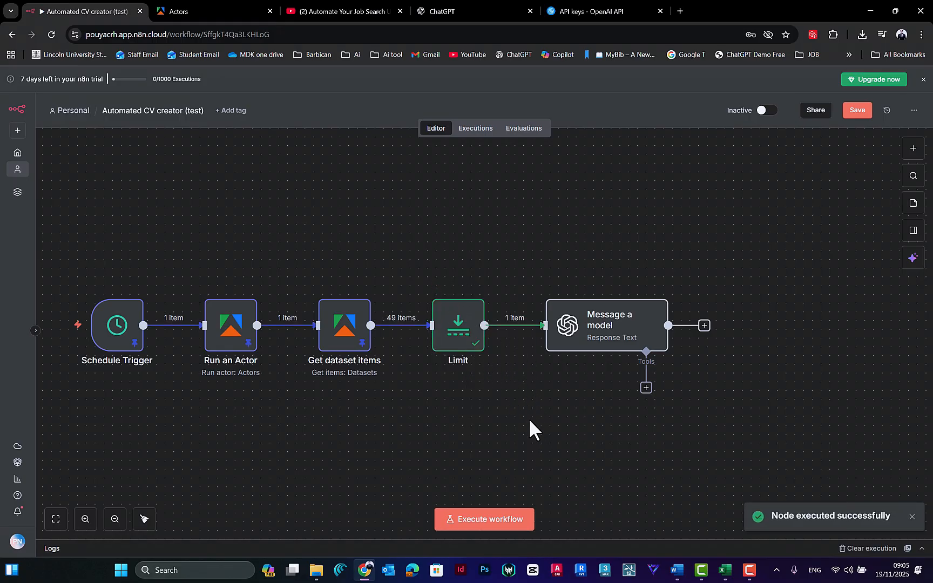
pyautogui.click(510, 518)
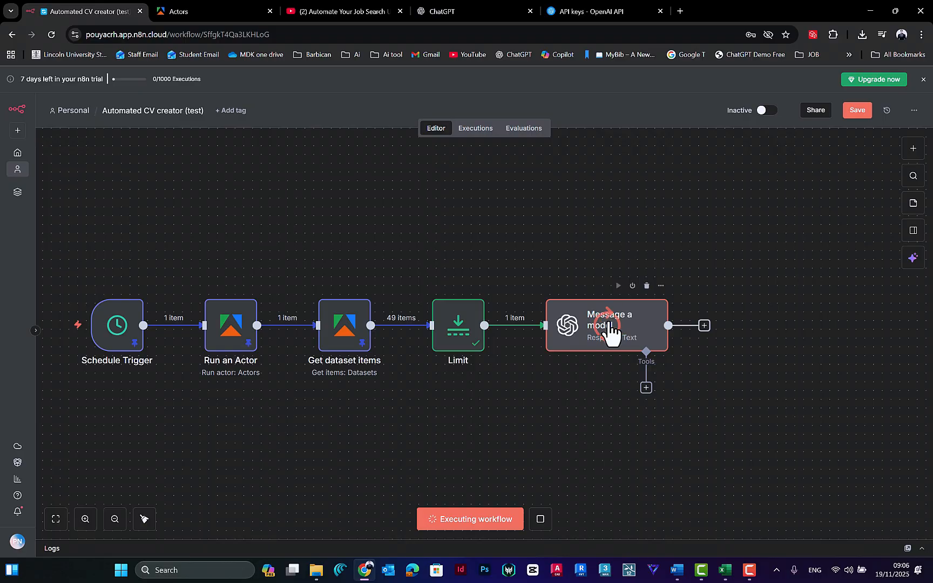
# Step: Look at the prepared System and User prompts in the Word document, and return to the workflow
pyautogui.click(677, 570)
pyautogui.click(570, 229)
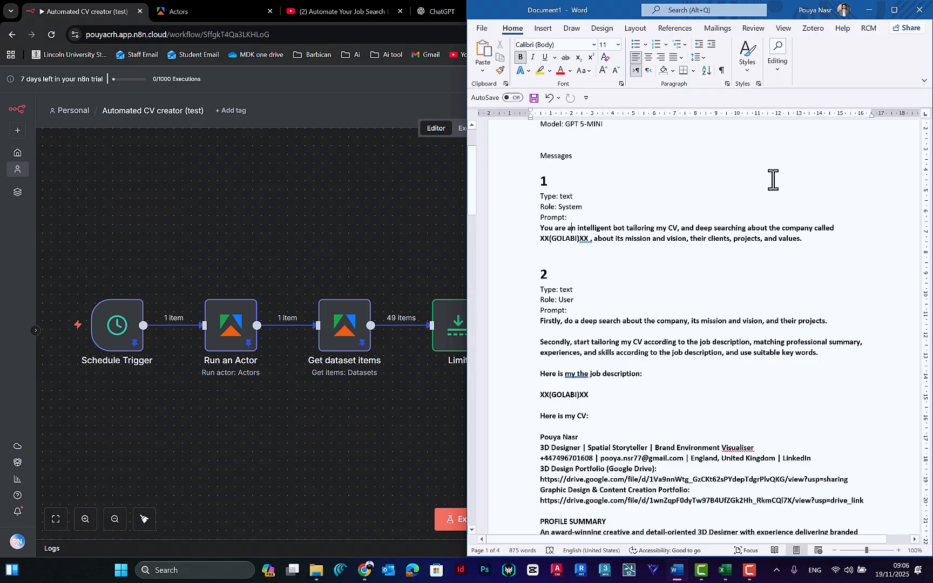
pyautogui.click(868, 11)
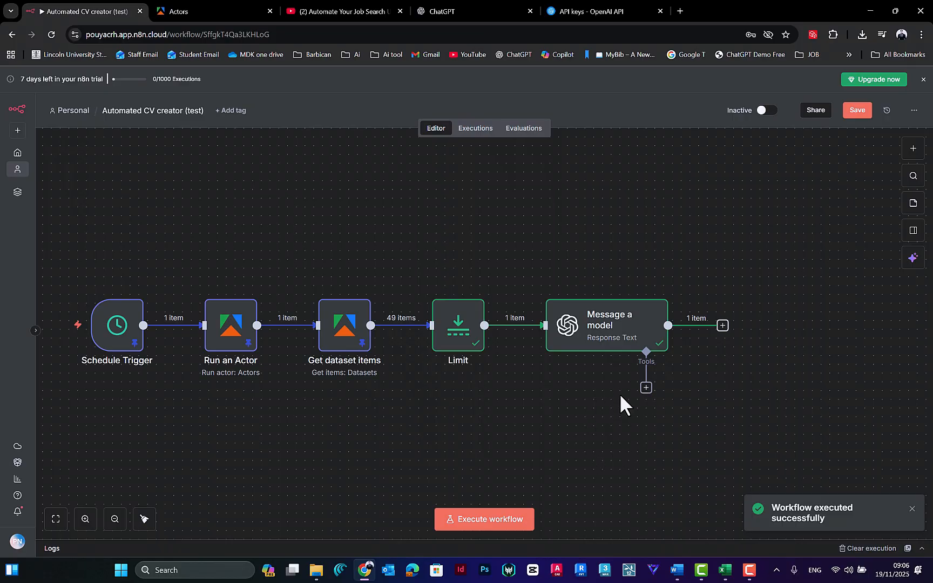
# Step: Add a Google Sheets "Append or update row in sheet" node after Message a model
pyautogui.moveTo(562, 379); pyautogui.dragTo(456, 376)
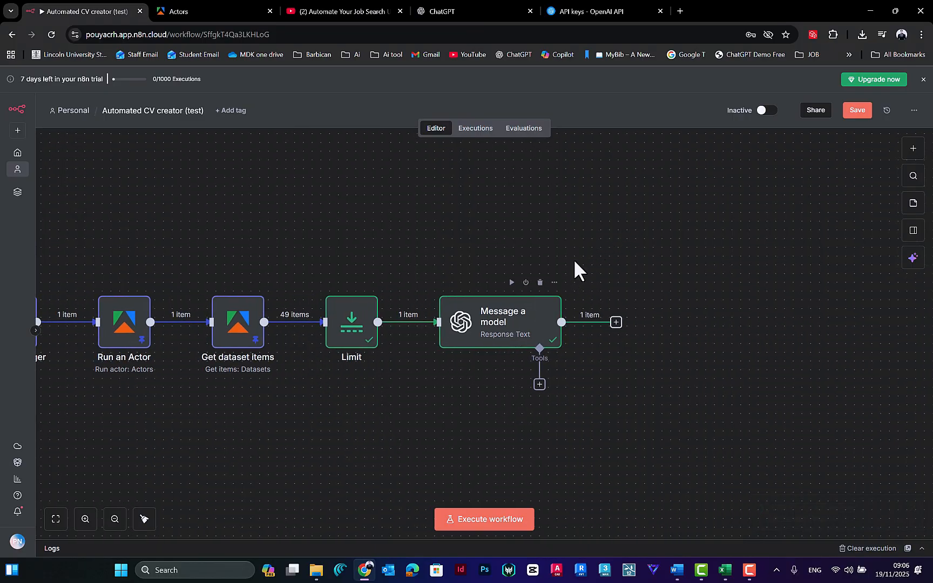
pyautogui.moveTo(318, 255)
pyautogui.mouseDown()
pyautogui.moveTo(494, 256)
pyautogui.moveTo(316, 260)
pyautogui.mouseUp()
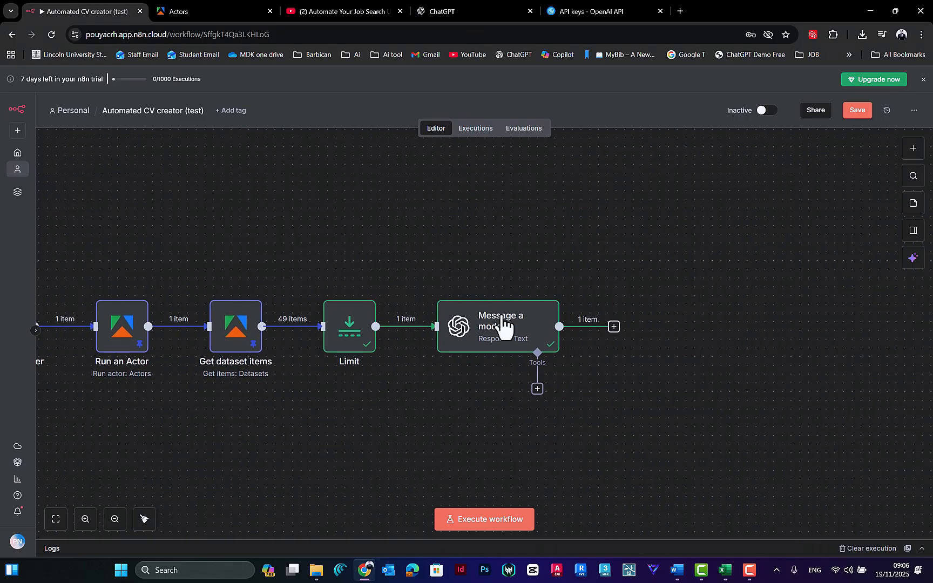
pyautogui.click(614, 326)
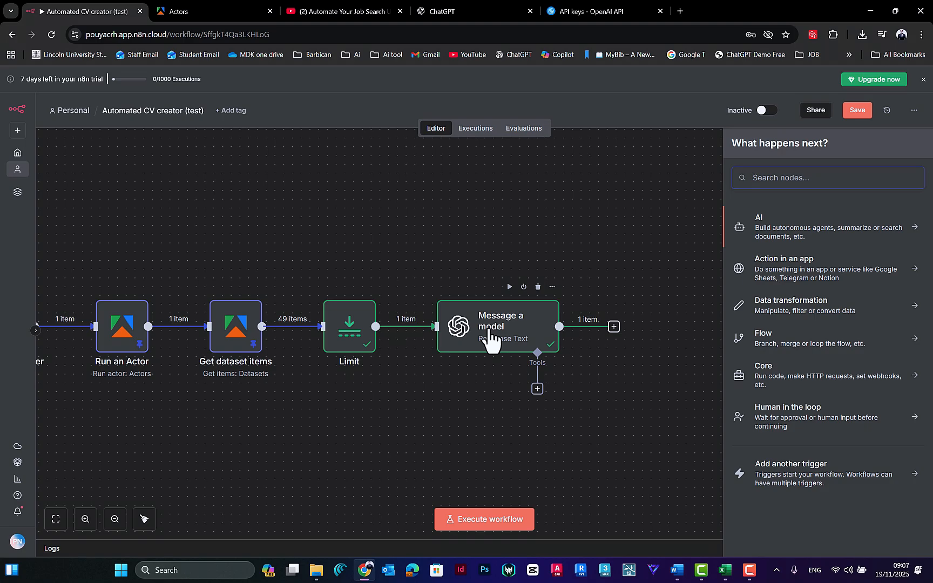
pyautogui.write('gool')
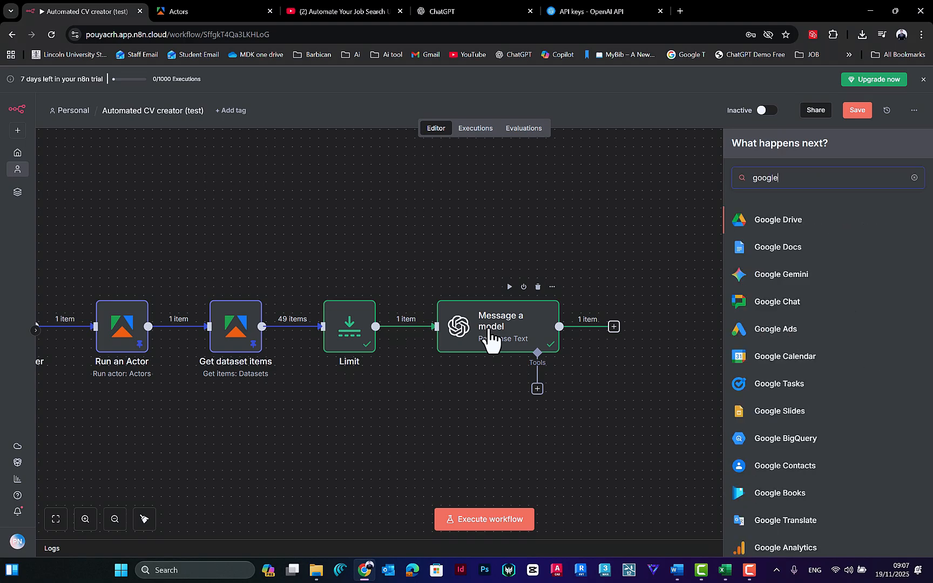
pyautogui.write('le sheet')
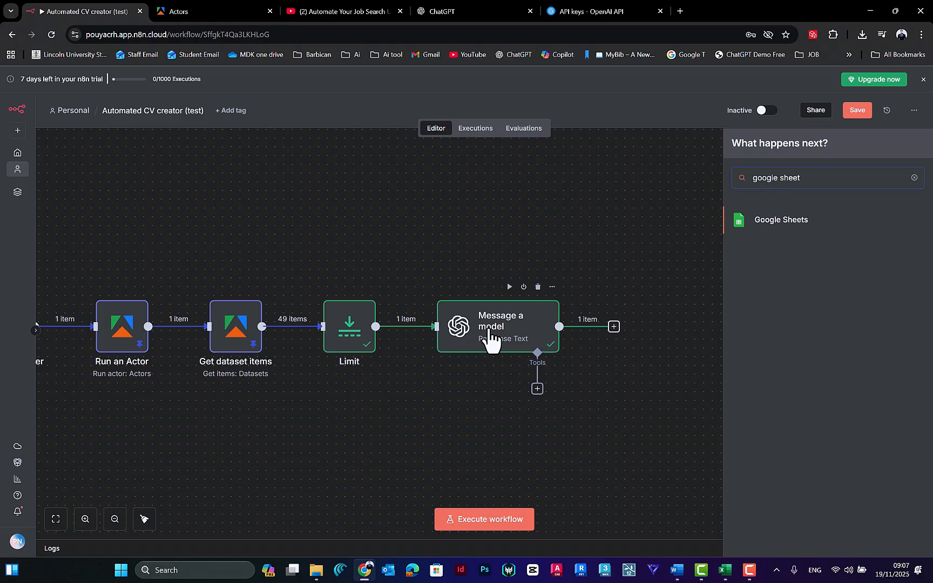
pyautogui.click(776, 222)
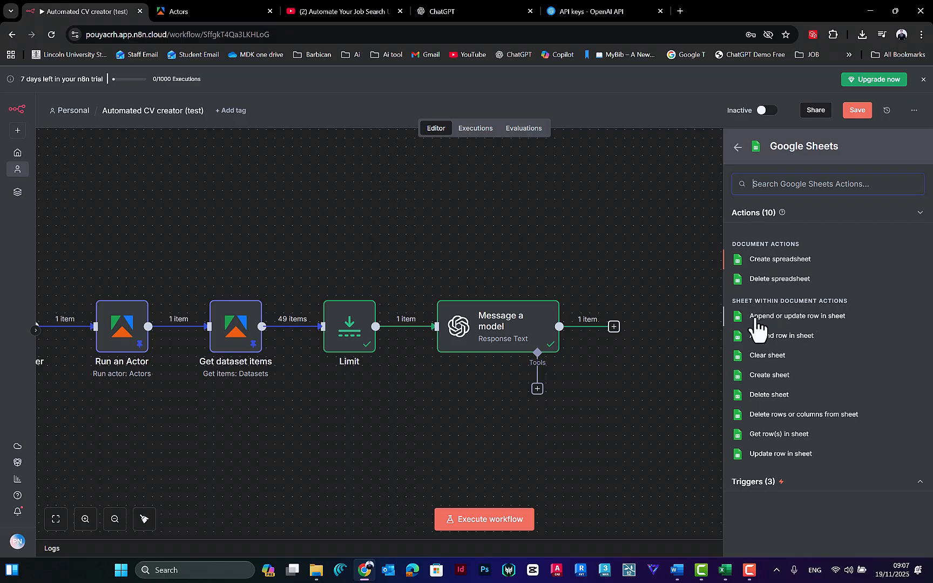
pyautogui.click(791, 323)
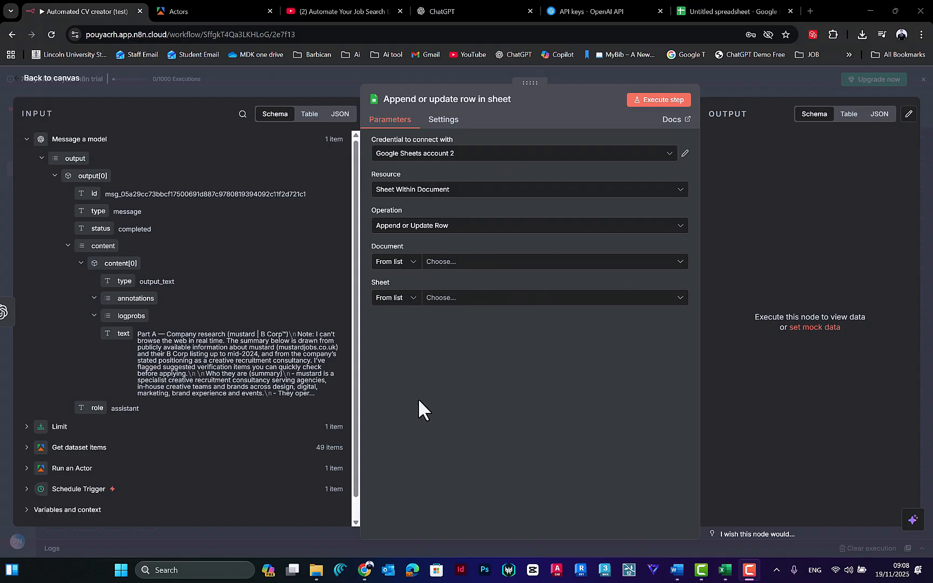
# Step: Close the open untitled spreadsheet, search the web for google sheets and create a new blank spreadsheet
pyautogui.click(728, 13)
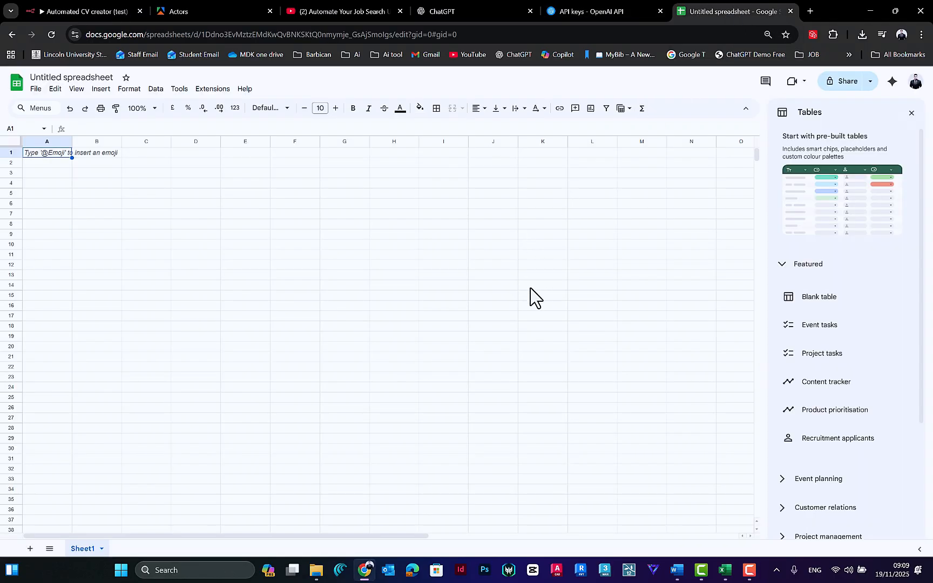
pyautogui.click(791, 11)
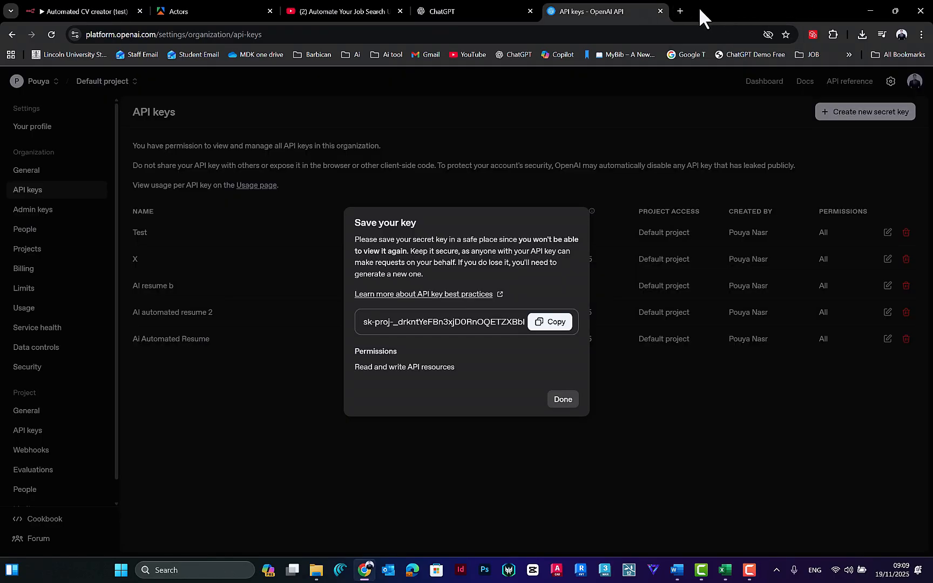
pyautogui.hotkey('ctrl', 't')
pyautogui.write('g')
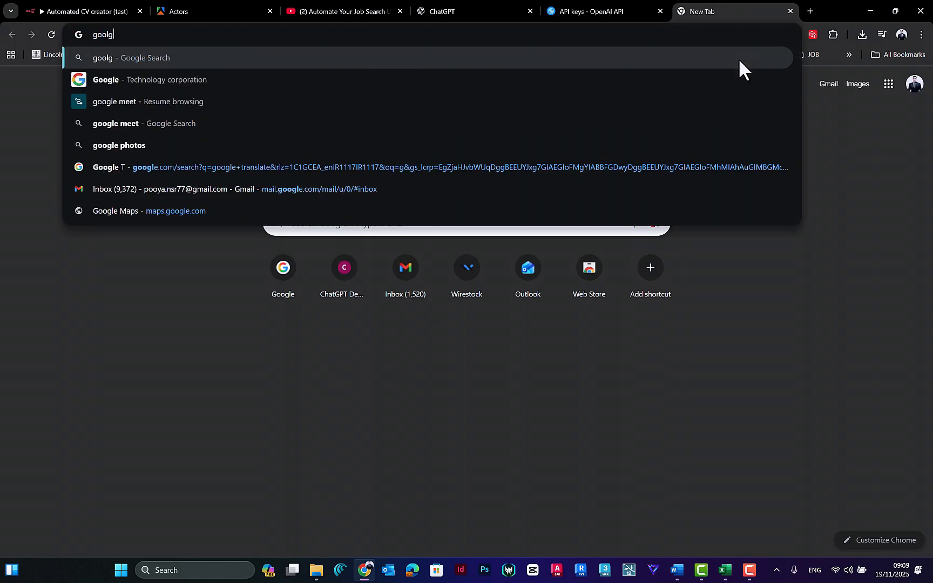
pyautogui.write('oogle sheets')
pyautogui.press('Return')
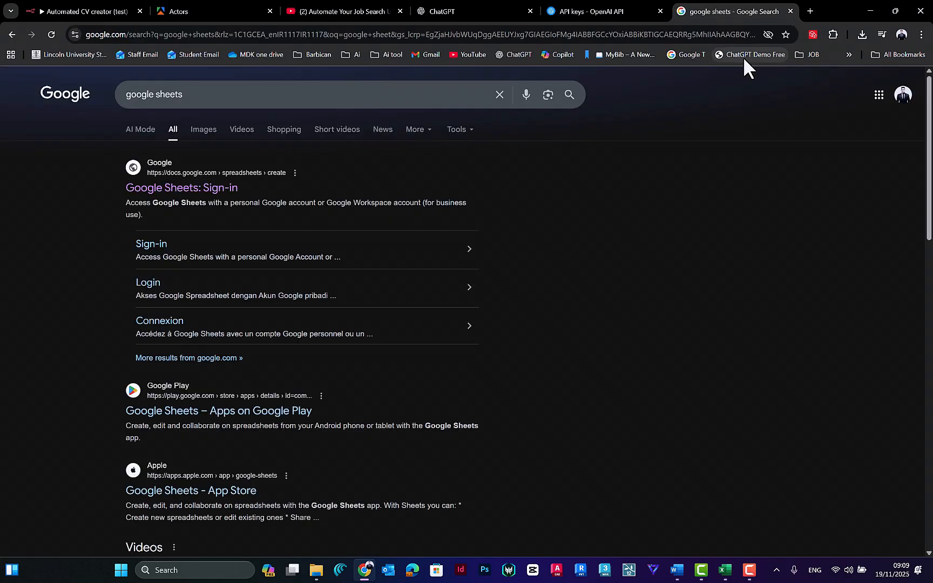
pyautogui.click(234, 189)
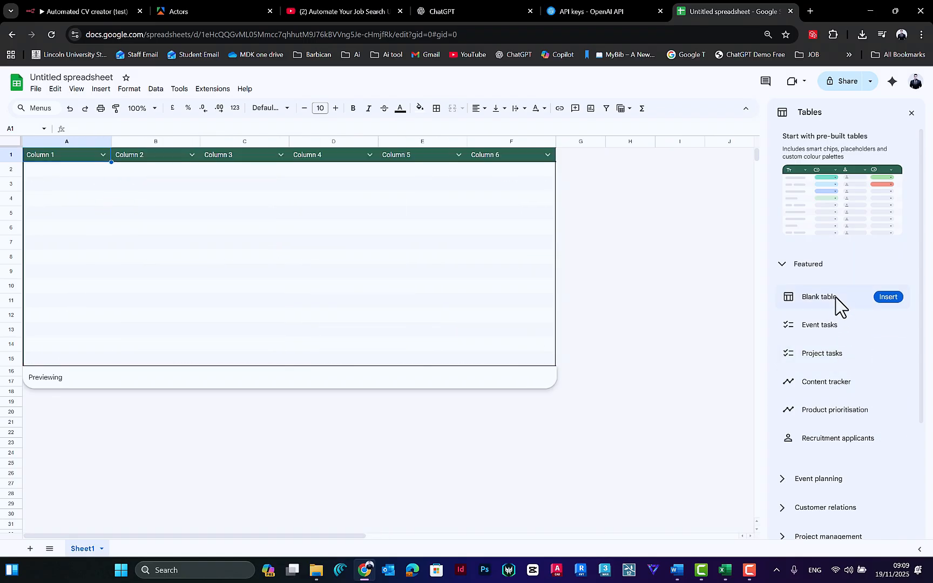
# Step: Insert a blank table and name its first four columns Job title, Location, Description and Application URL
pyautogui.click(843, 297)
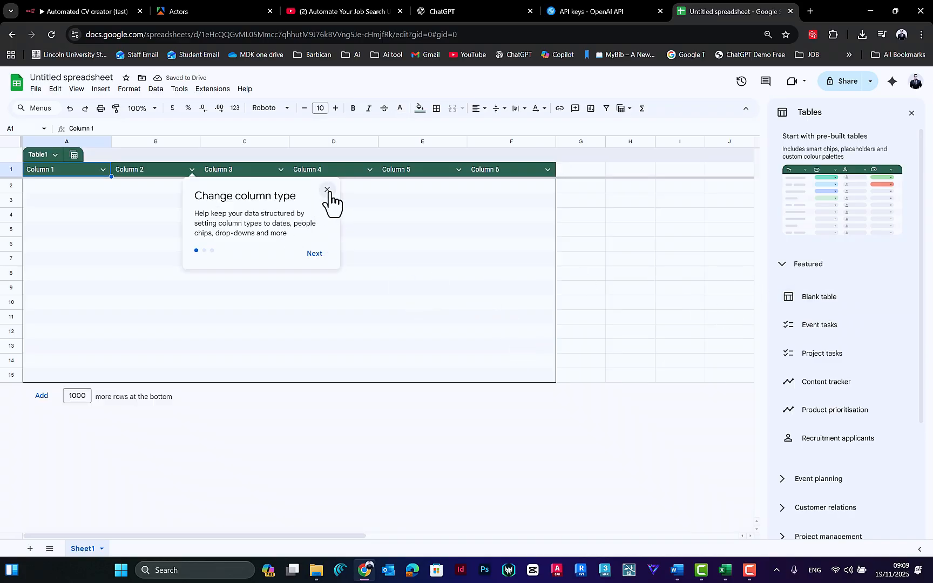
pyautogui.click(326, 189)
pyautogui.doubleClick(57, 174)
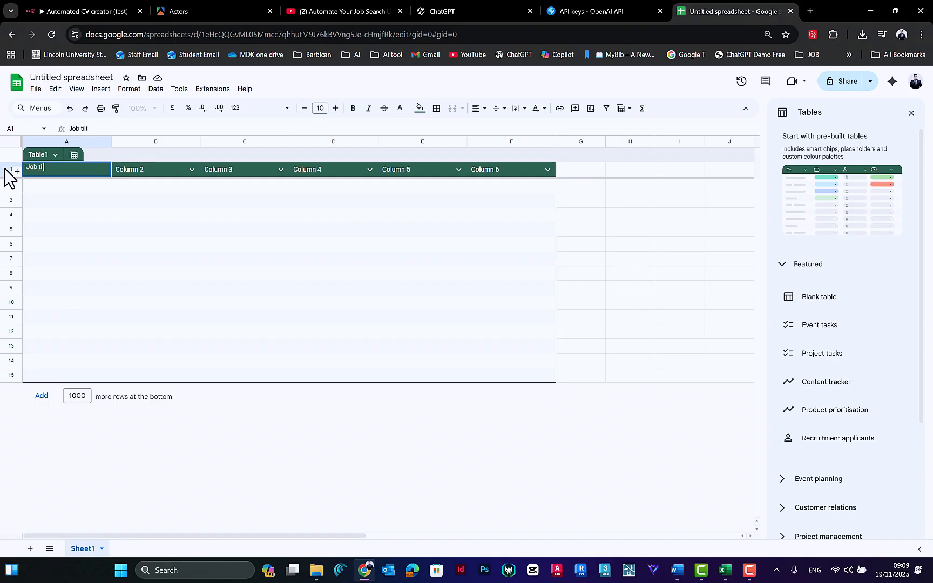
pyautogui.write('Job title')
pyautogui.doubleClick(143, 170)
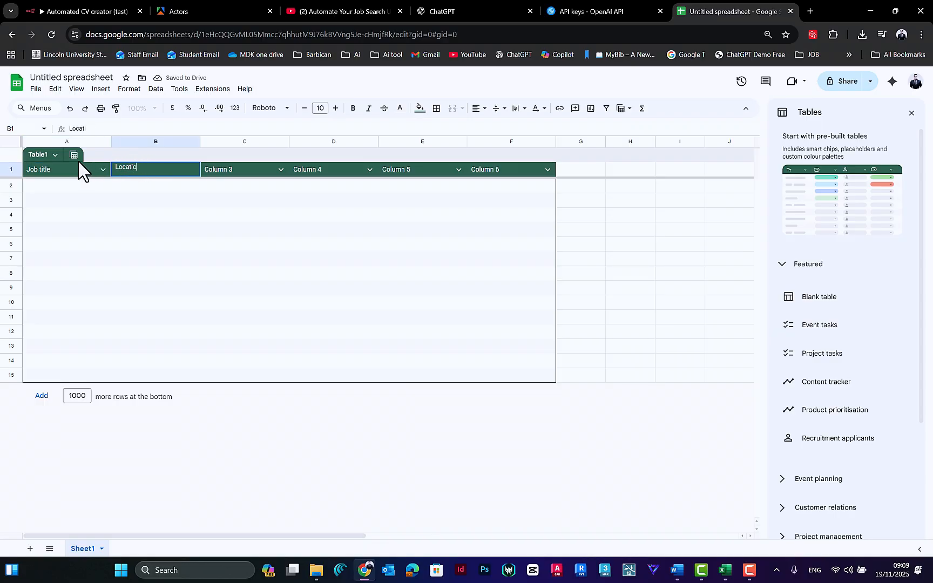
pyautogui.doubleClick(231, 168)
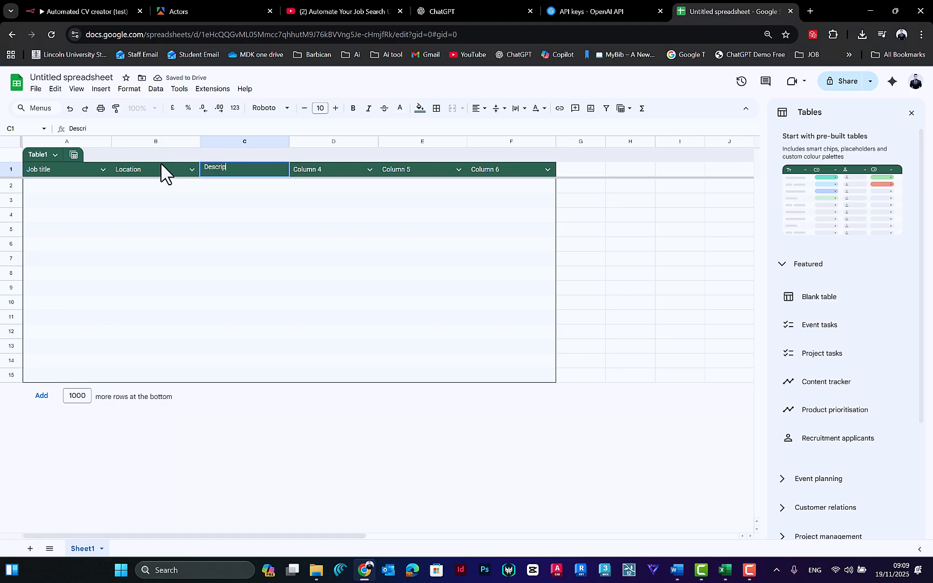
pyautogui.doubleClick(310, 170)
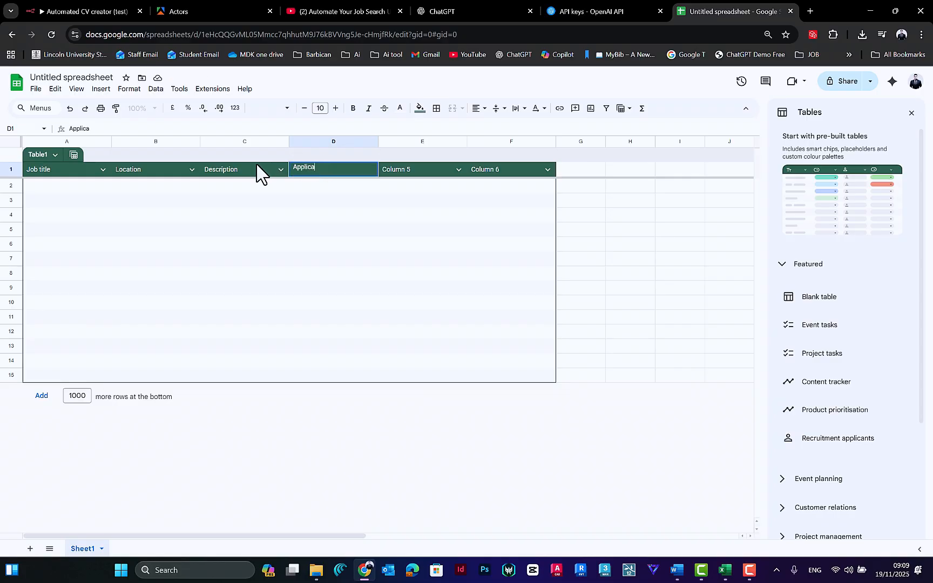
# Step: Open the header of the table's fifth column for editing and select its text
pyautogui.click(422, 170)
pyautogui.click(483, 172)
pyautogui.click(387, 173)
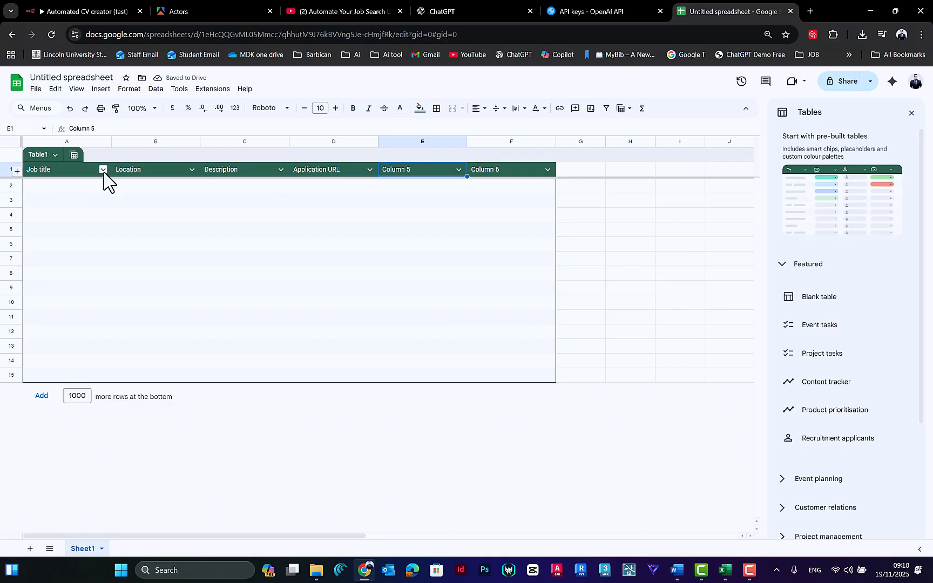
pyautogui.doubleClick(412, 171)
pyautogui.click(423, 168)
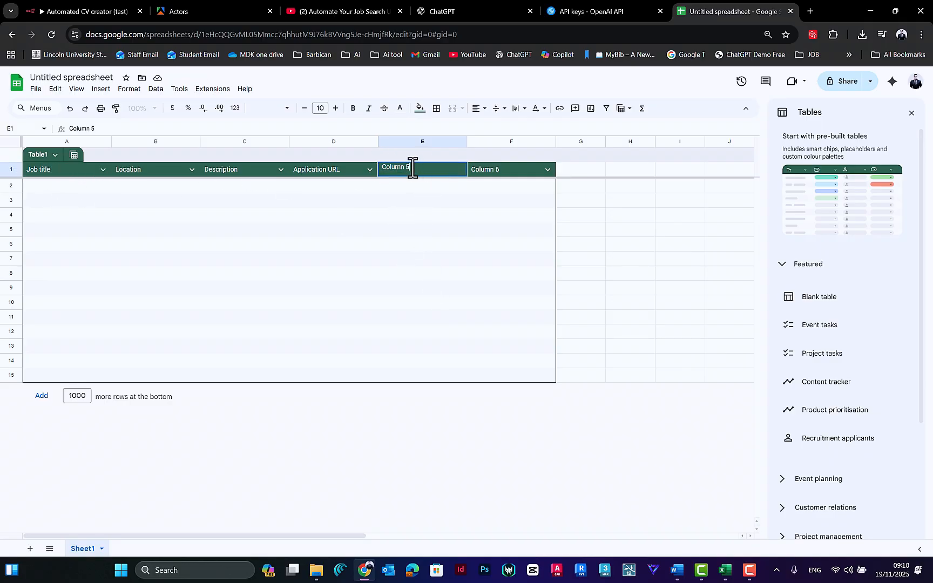
pyautogui.hotkey('ctrl', 'a')
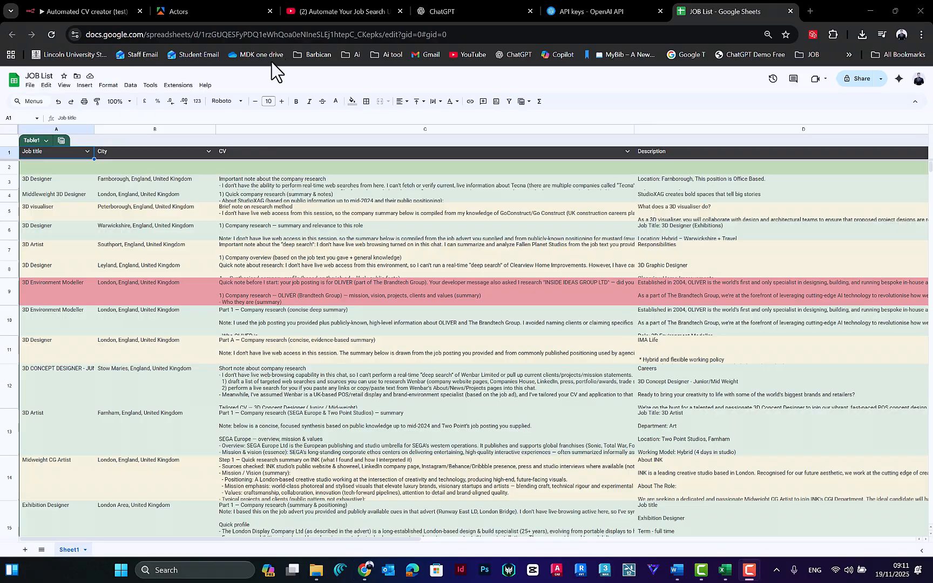
# Step: Examine the Job title, City, CV and Description column headers in the JOB List spreadsheet
pyautogui.click(64, 186)
pyautogui.click(68, 155)
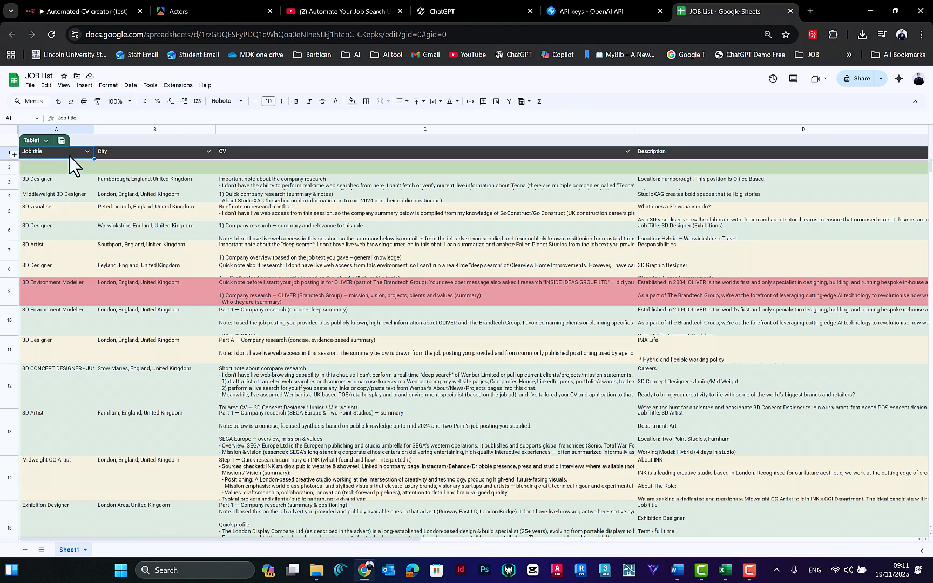
pyautogui.click(118, 155)
pyautogui.click(247, 154)
pyautogui.click(673, 153)
pyautogui.click(220, 155)
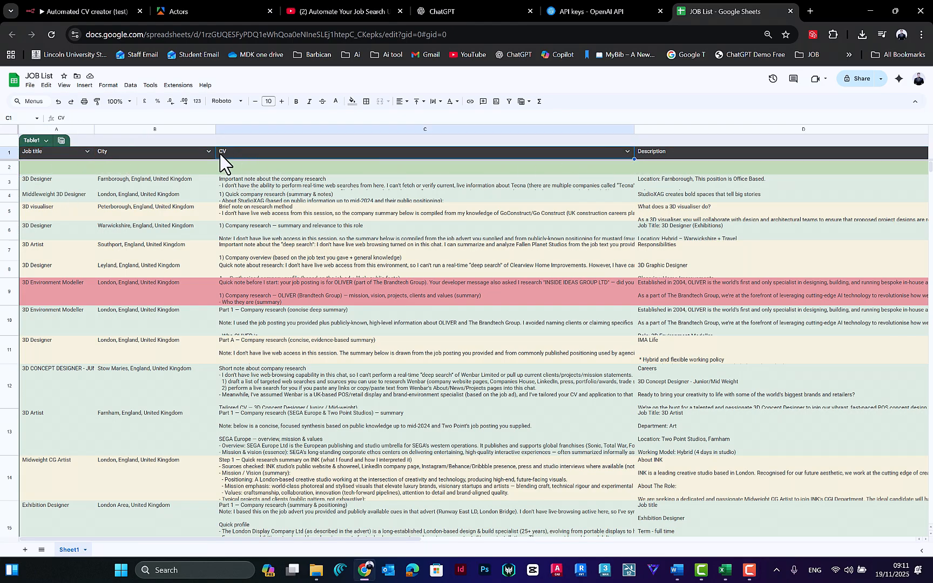
# Step: Rename the CV column header in the JOB List table as Taoilored CV
pyautogui.doubleClick(227, 159)
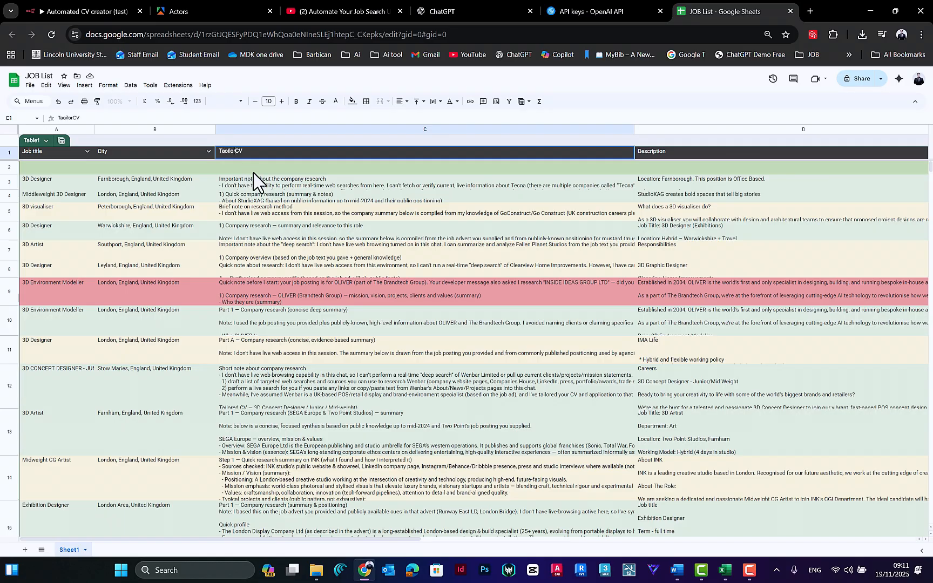
pyautogui.click(708, 155)
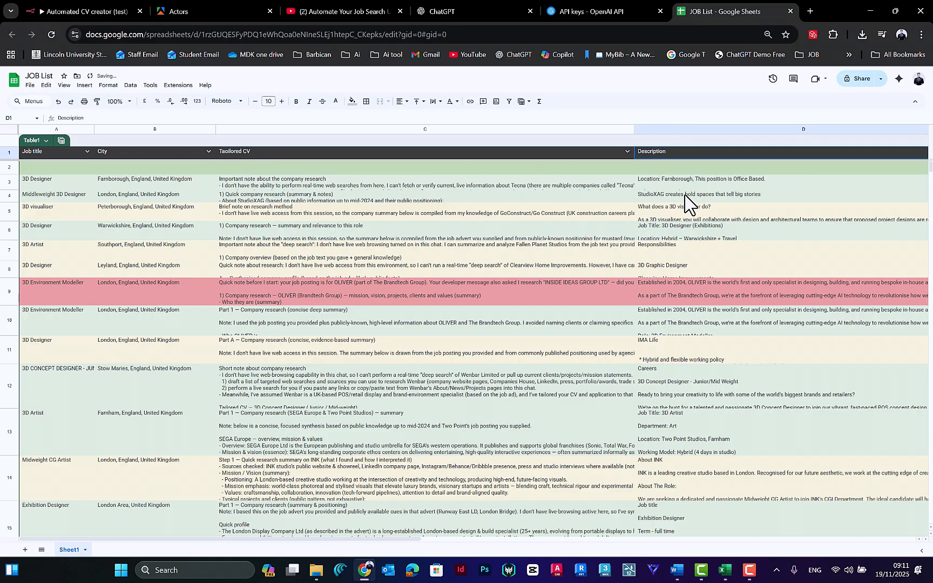
# Step: Examine the remaining JOB List column headers, from Description through Company URL, Work Type and Sector to Status
pyautogui.hscroll(10, 685, 201)
pyautogui.hscroll(2, 378, 158)
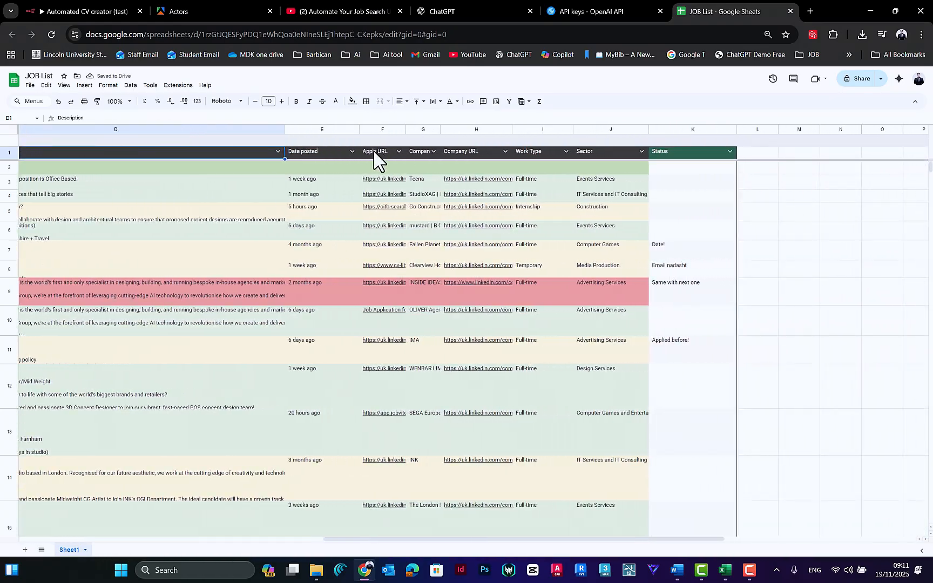
pyautogui.click(475, 157)
pyautogui.click(539, 155)
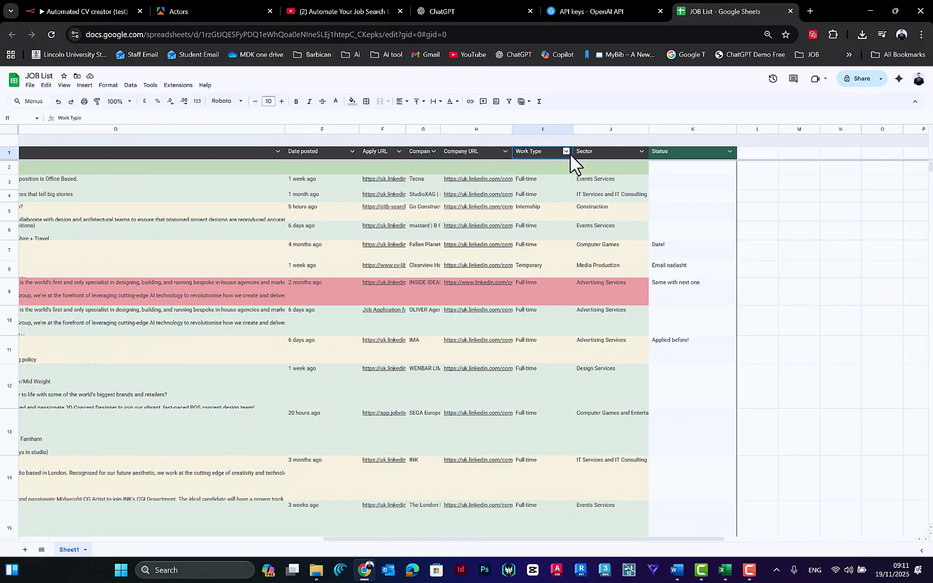
pyautogui.click(593, 156)
pyautogui.click(679, 156)
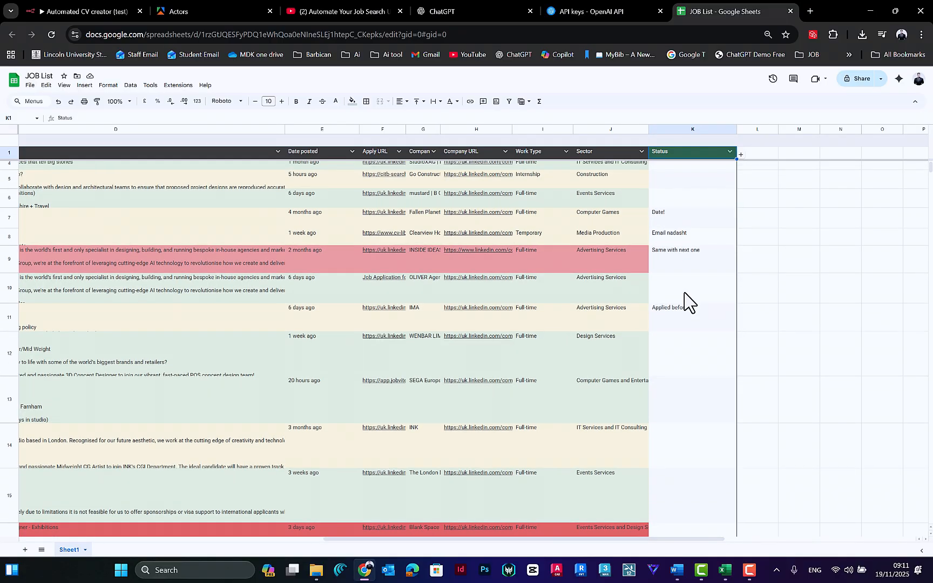
# Step: Review the job rows, checking the status, work type, city and job title entries and the full tailored CV texts further down the sheet
pyautogui.click(680, 294)
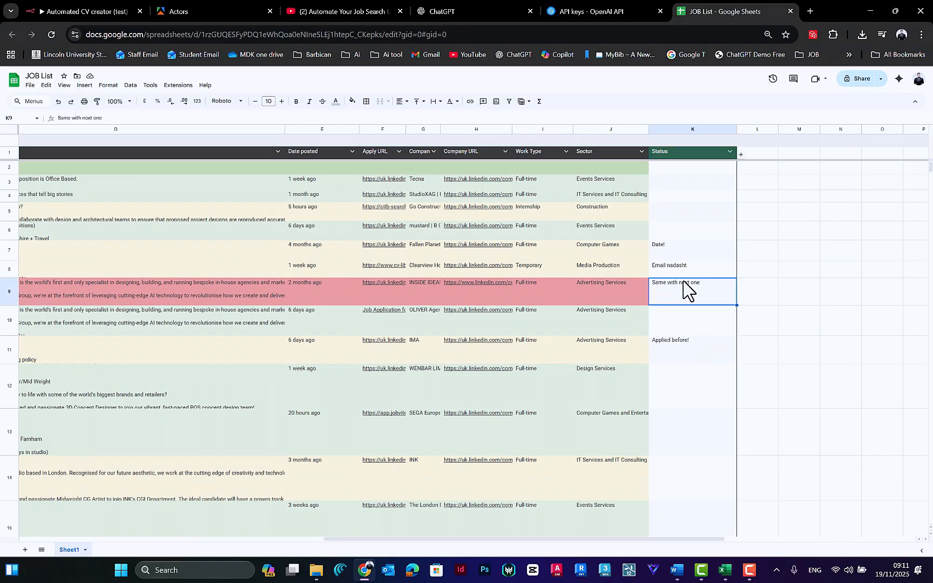
pyautogui.click(609, 296)
pyautogui.click(528, 303)
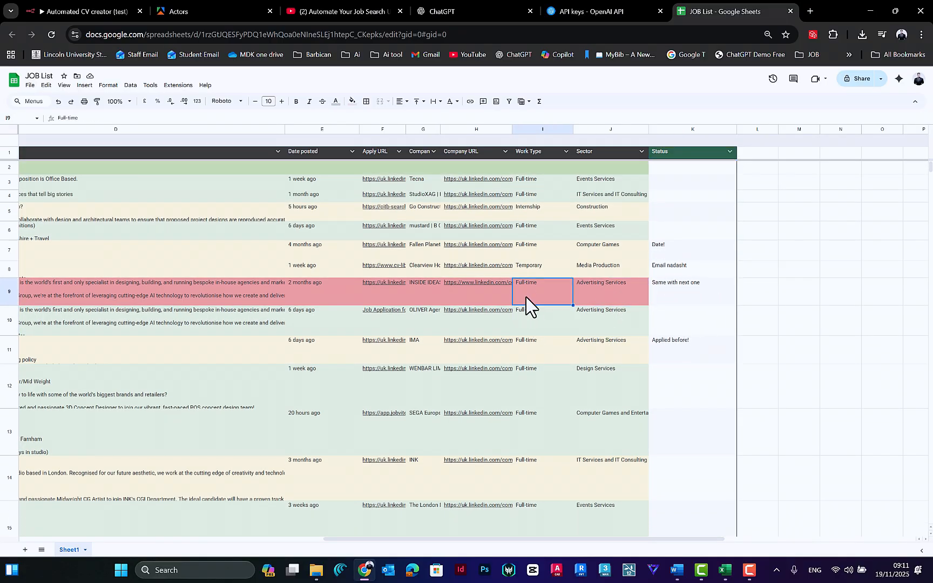
pyautogui.hscroll(-10, 583, 318)
pyautogui.click(195, 327)
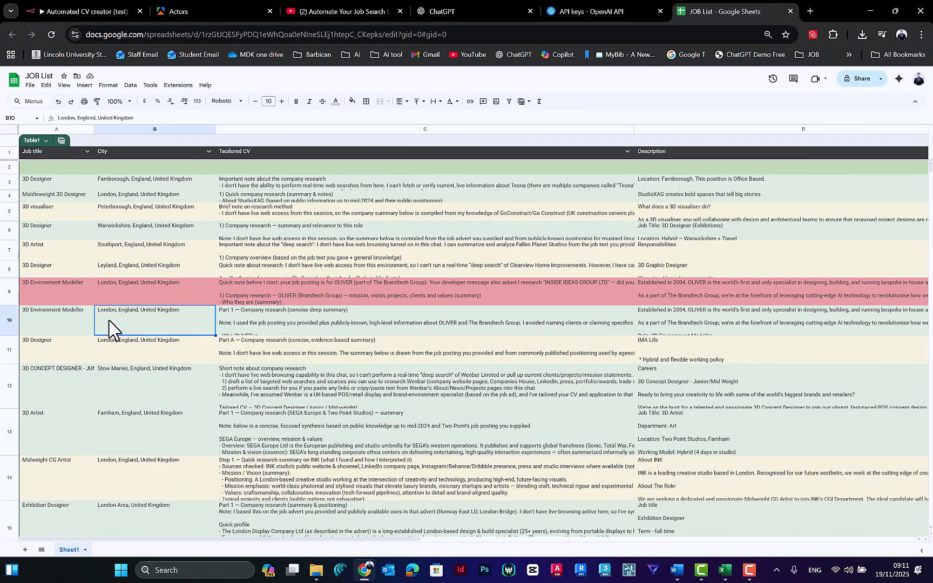
pyautogui.click(65, 354)
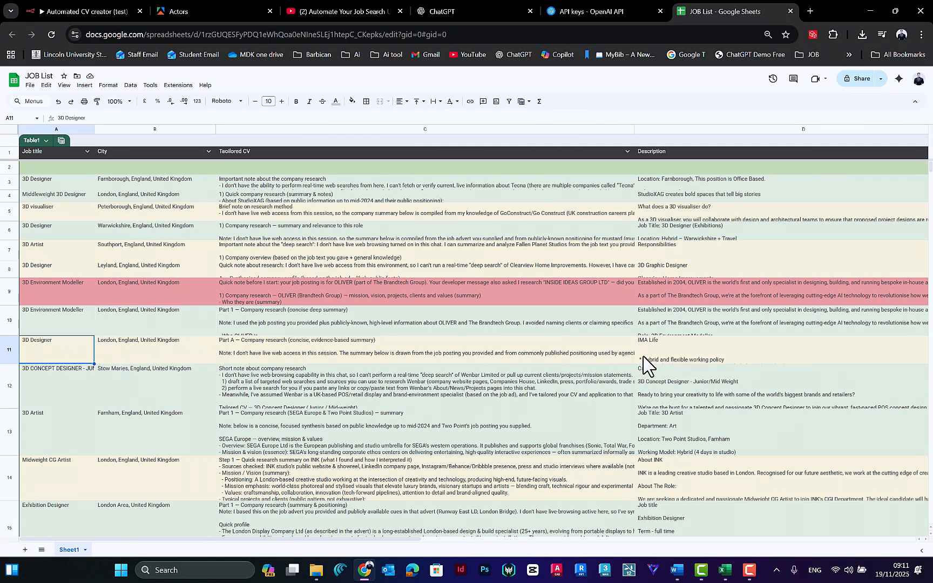
pyautogui.hscroll(8, 653, 363)
pyautogui.click(725, 359)
pyautogui.hscroll(-8, 594, 354)
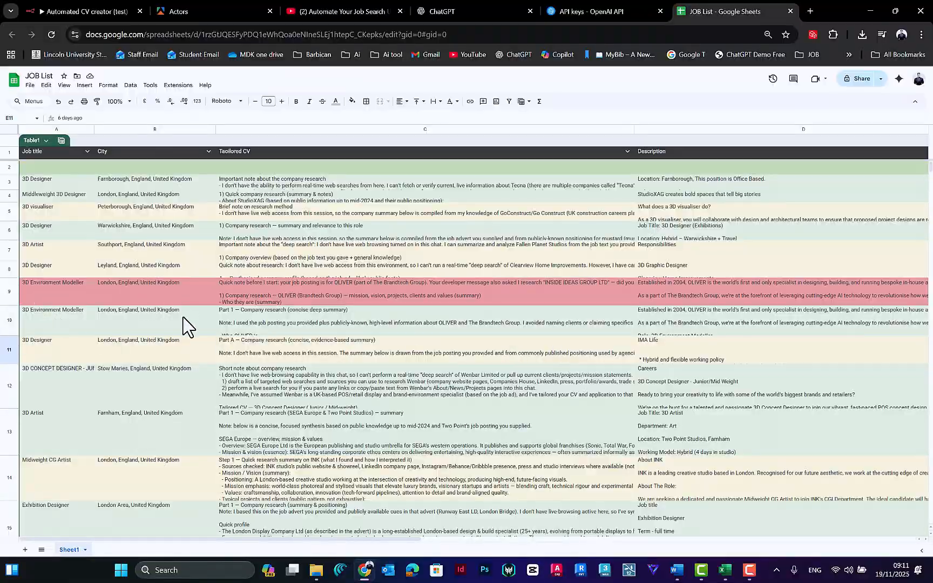
pyautogui.scroll(-10, 203, 351)
pyautogui.scroll(-10, 231, 276)
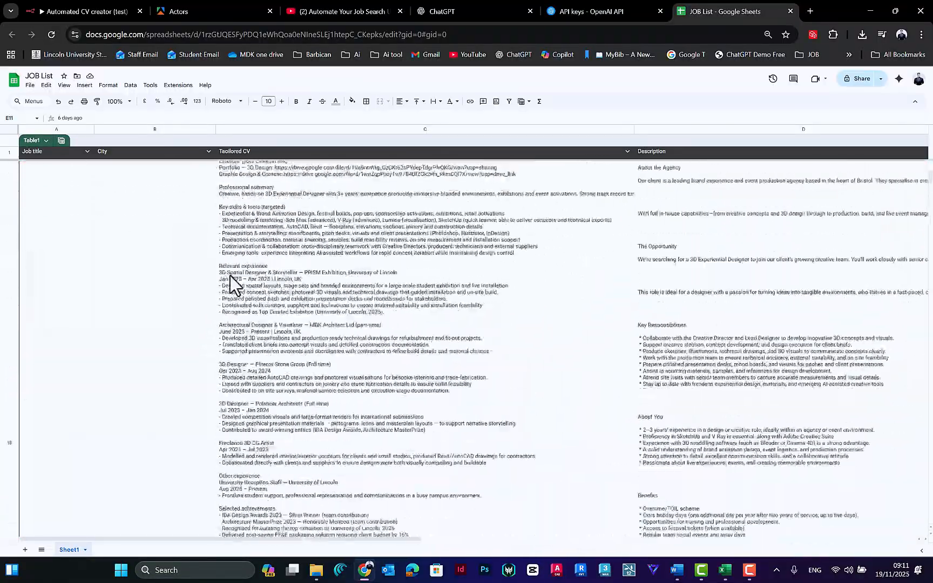
pyautogui.scroll(-10, 238, 267)
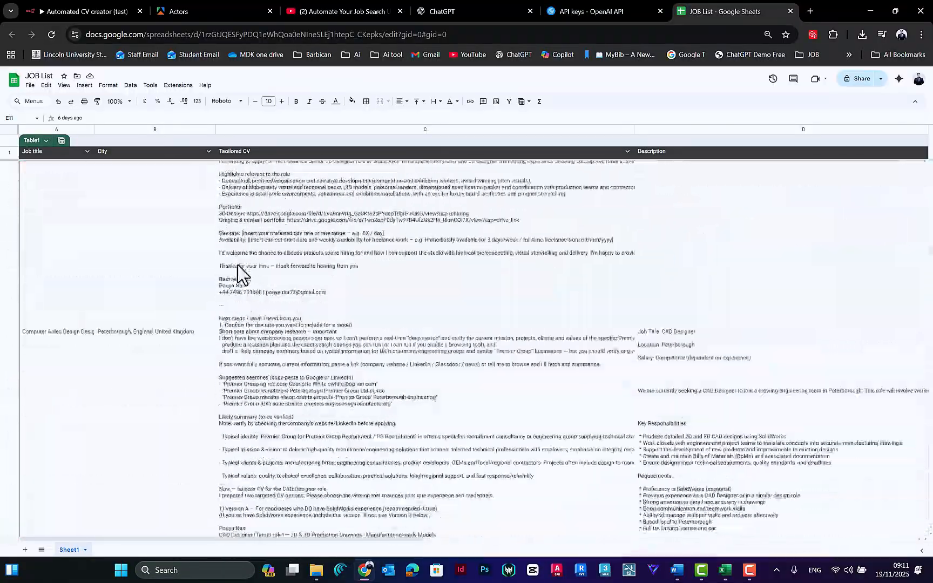
pyautogui.scroll(15, 240, 270)
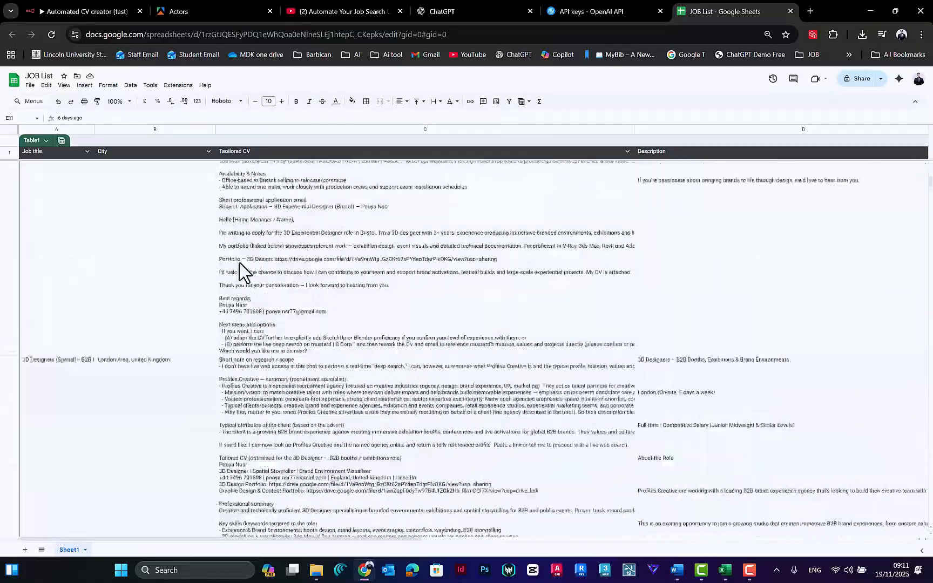
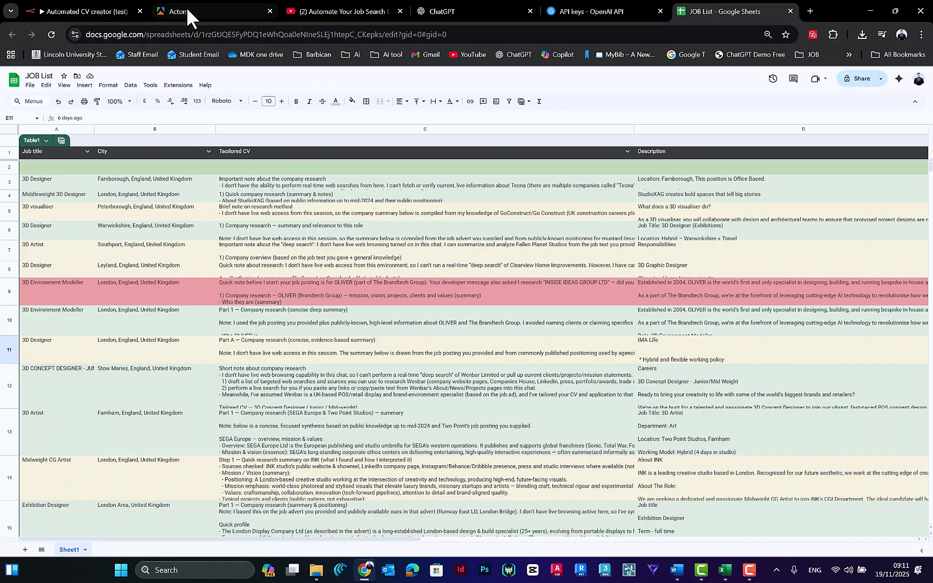
# Step: Switch to the n8n workflow and set the Google Sheets node's document to JOB List and its sheet to Sheet1
pyautogui.click(101, 8)
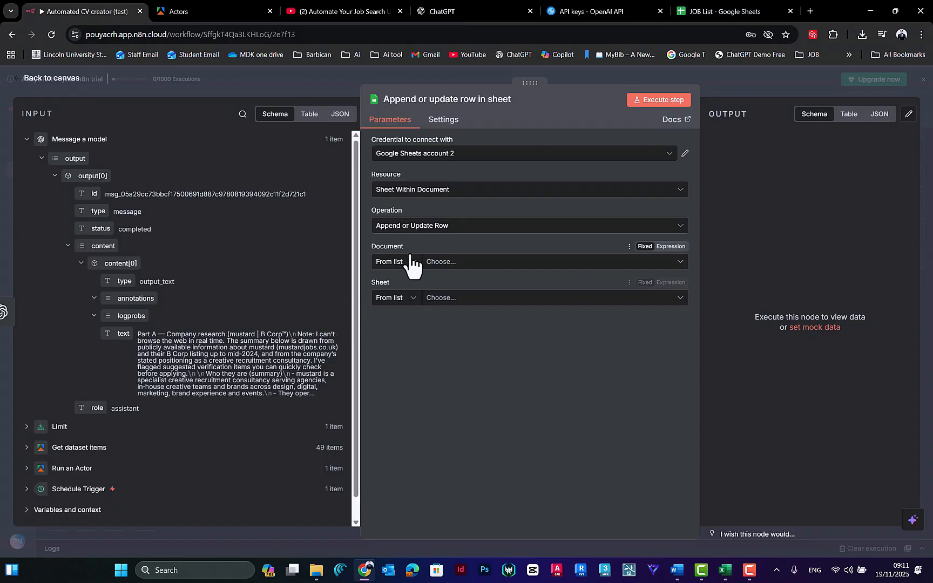
pyautogui.click(490, 269)
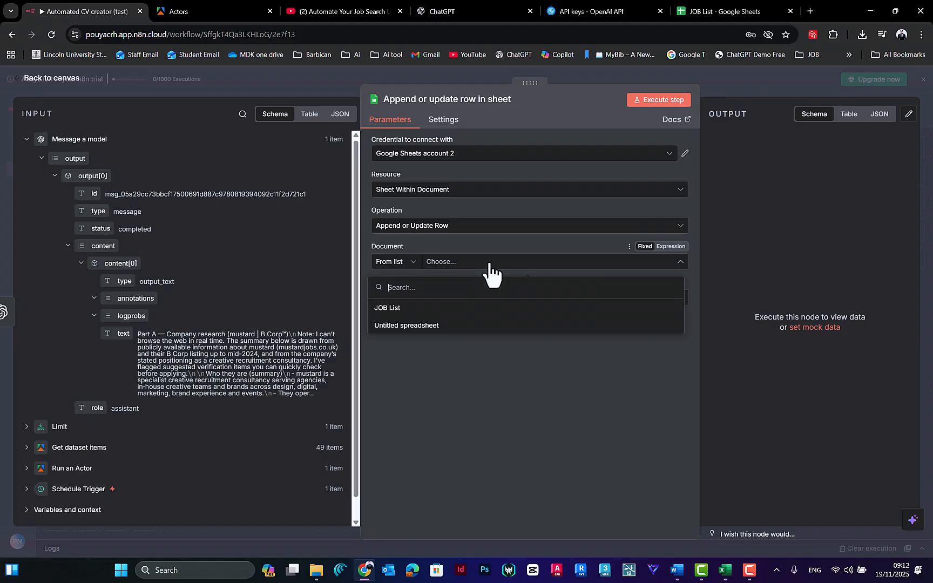
pyautogui.click(391, 309)
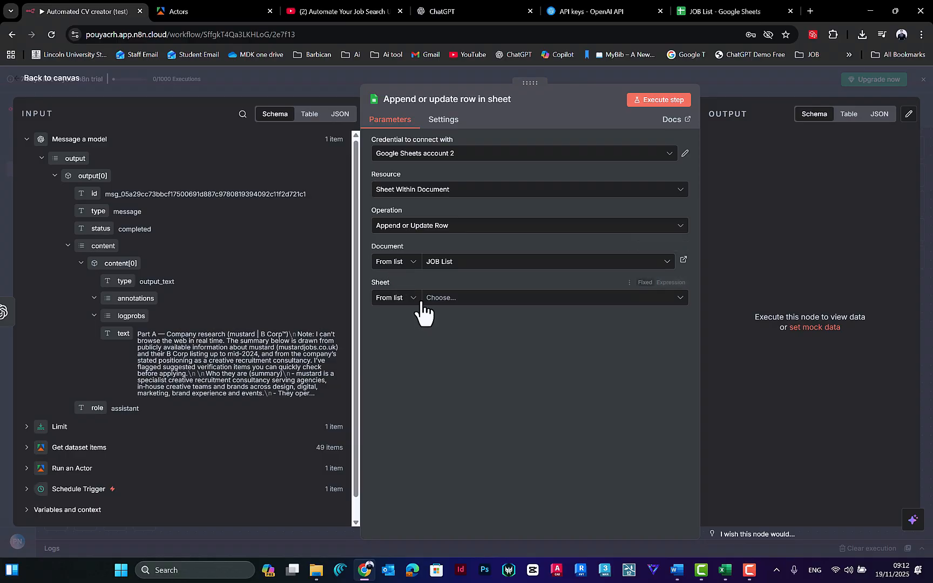
pyautogui.click(695, 16)
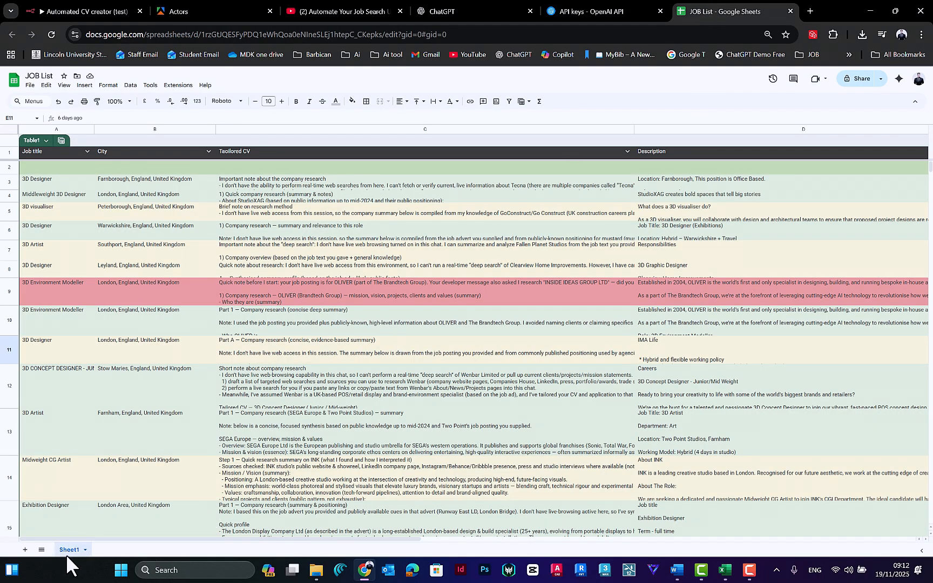
pyautogui.click(413, 10)
pyautogui.click(57, 10)
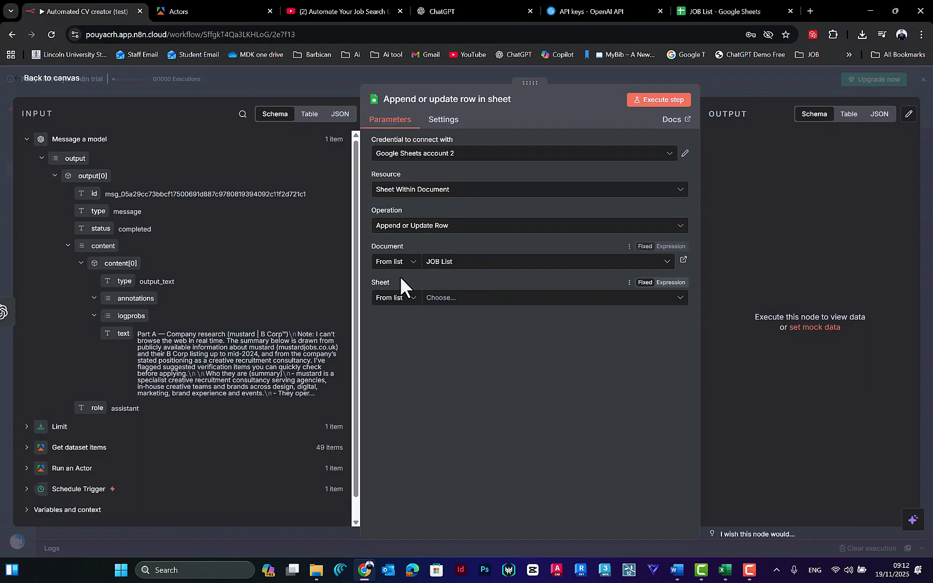
pyautogui.click(442, 298)
pyautogui.click(405, 323)
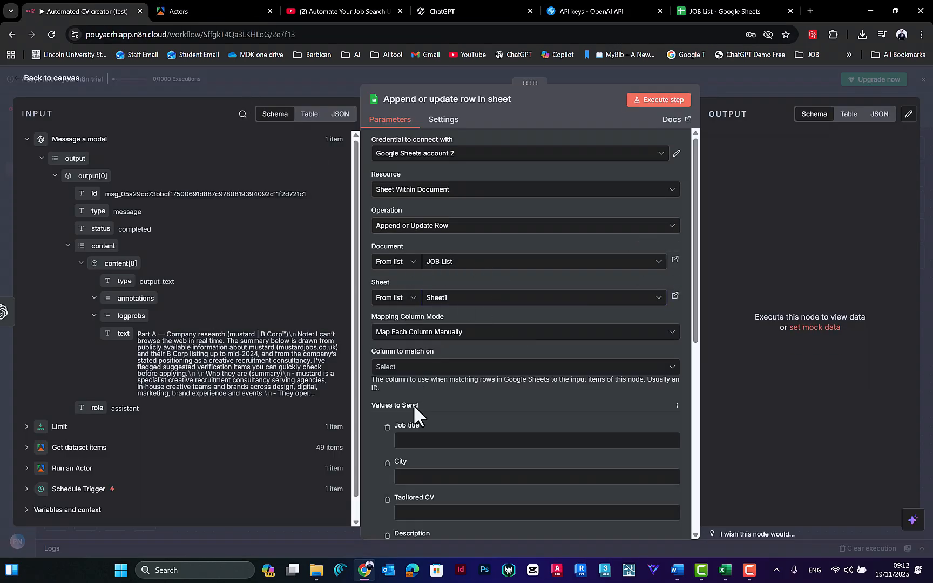
# Step: Compare the node's Values to Send fields, from Job title to Status, with the column headers in the JOB List spreadsheet
pyautogui.scroll(-3, 694, 272)
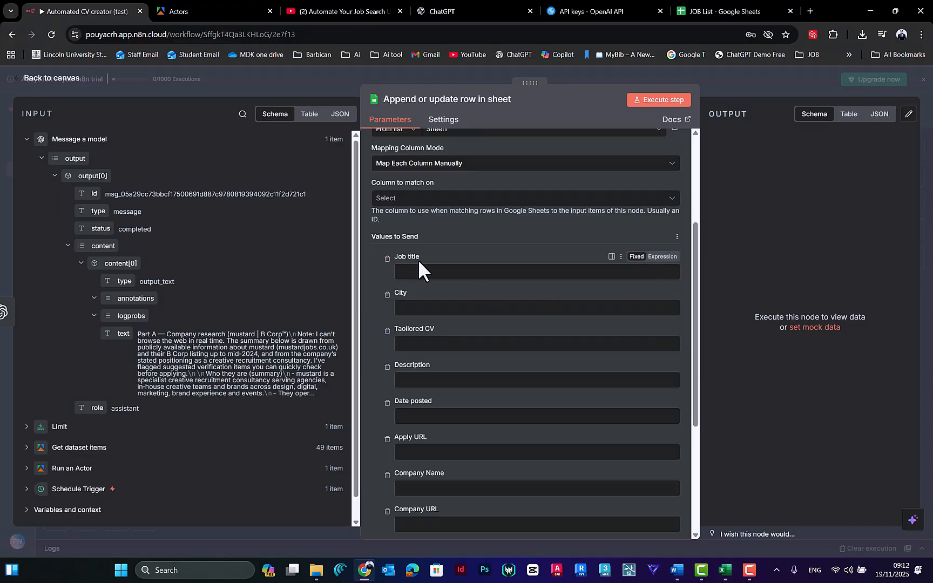
pyautogui.scroll(-1, 692, 275)
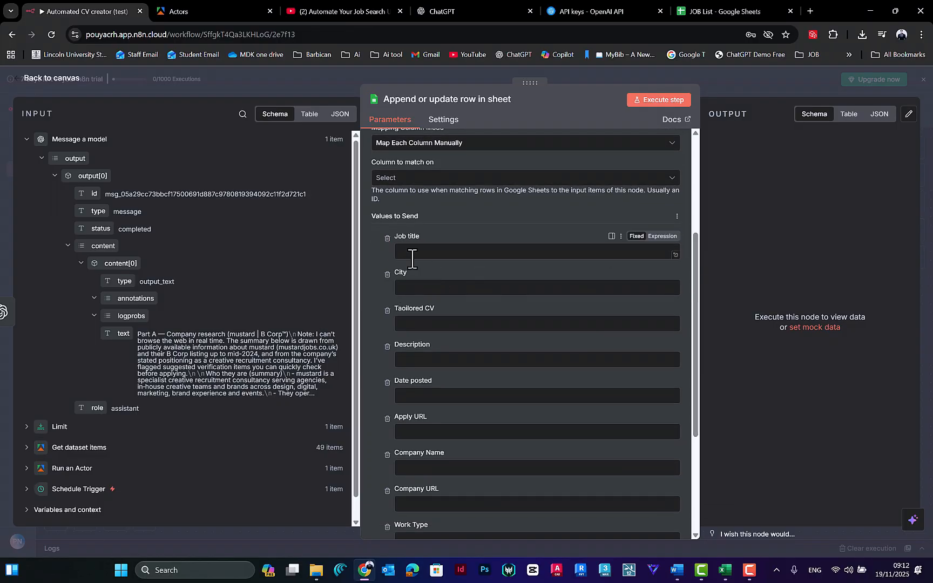
pyautogui.scroll(-5, 430, 259)
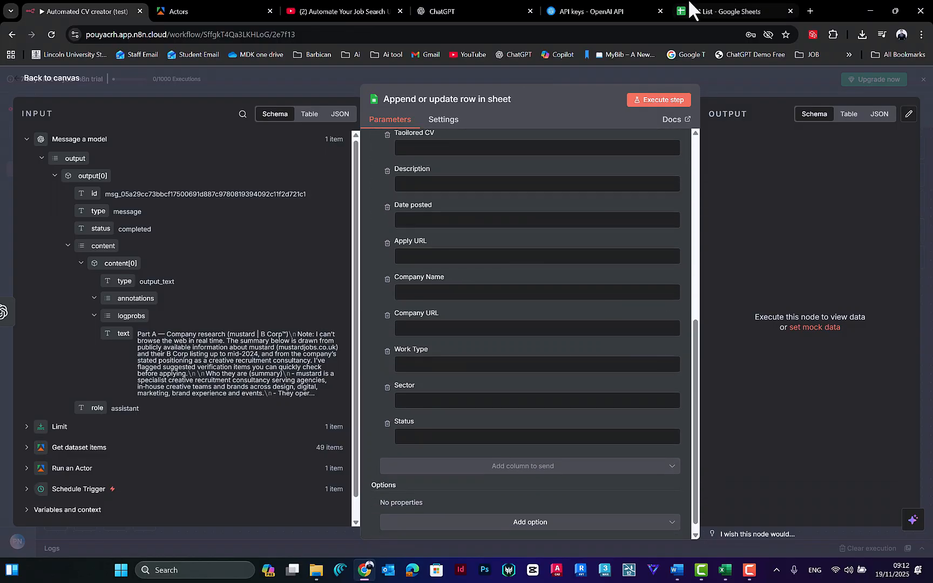
pyautogui.click(718, 11)
pyautogui.hscroll(10, 679, 221)
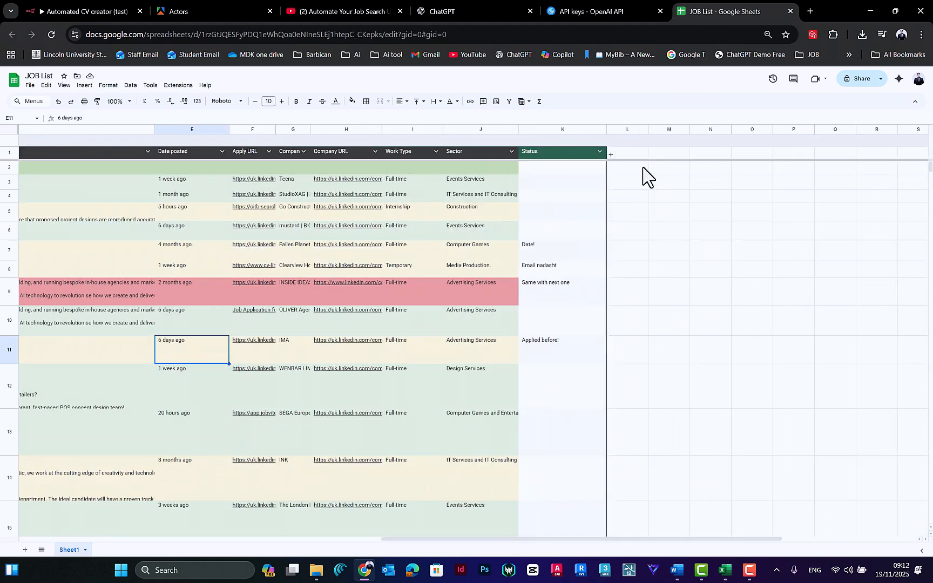
pyautogui.click(631, 153)
pyautogui.press('Down')
pyautogui.press('Down')
pyautogui.press('Down')
pyautogui.press('Down')
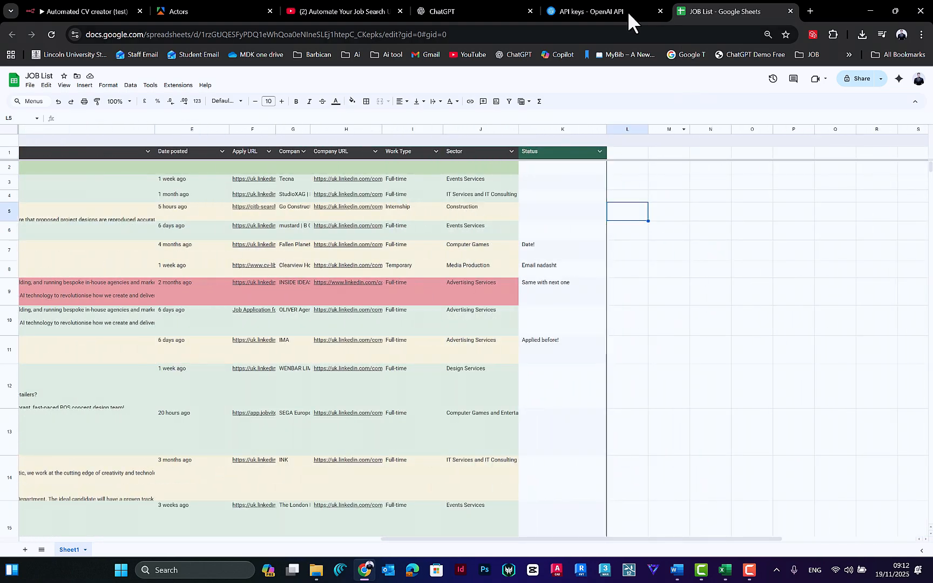
pyautogui.click(560, 157)
pyautogui.click(562, 170)
pyautogui.click(586, 2)
pyautogui.click(451, 3)
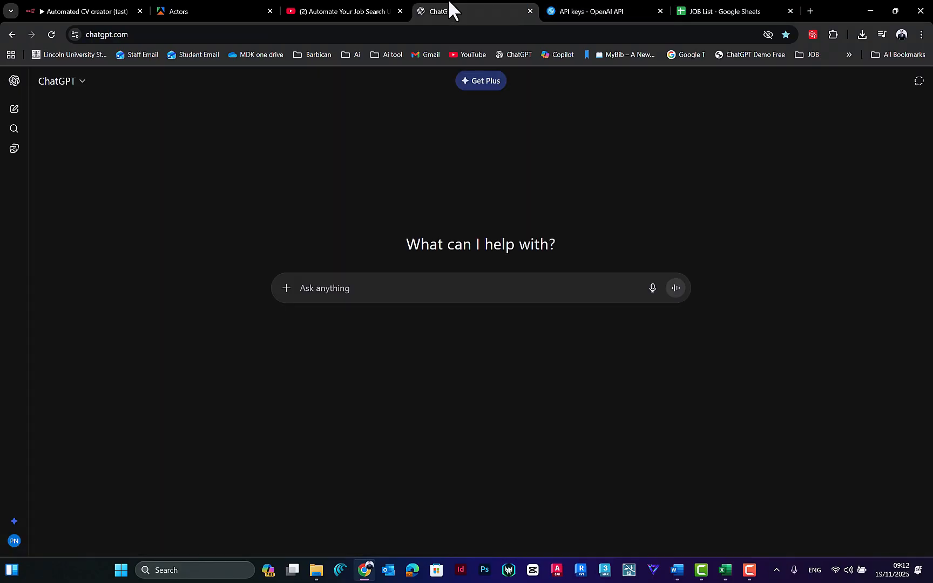
pyautogui.click(352, 3)
pyautogui.click(137, 3)
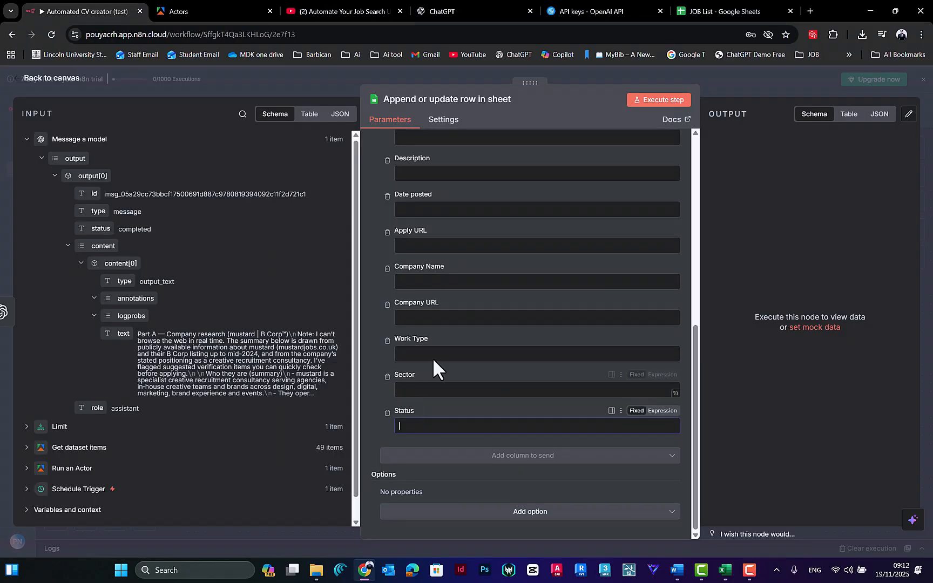
# Step: Look over the Message a model output and search the previous nodes' fields for title, job and job title
pyautogui.scroll(5, 454, 346)
pyautogui.scroll(4, 467, 312)
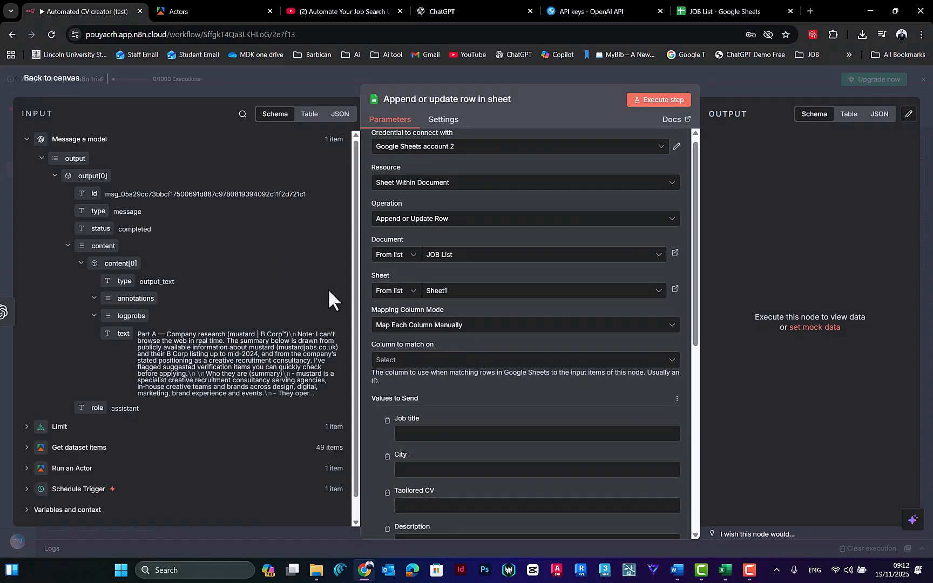
pyautogui.scroll(-1, 424, 427)
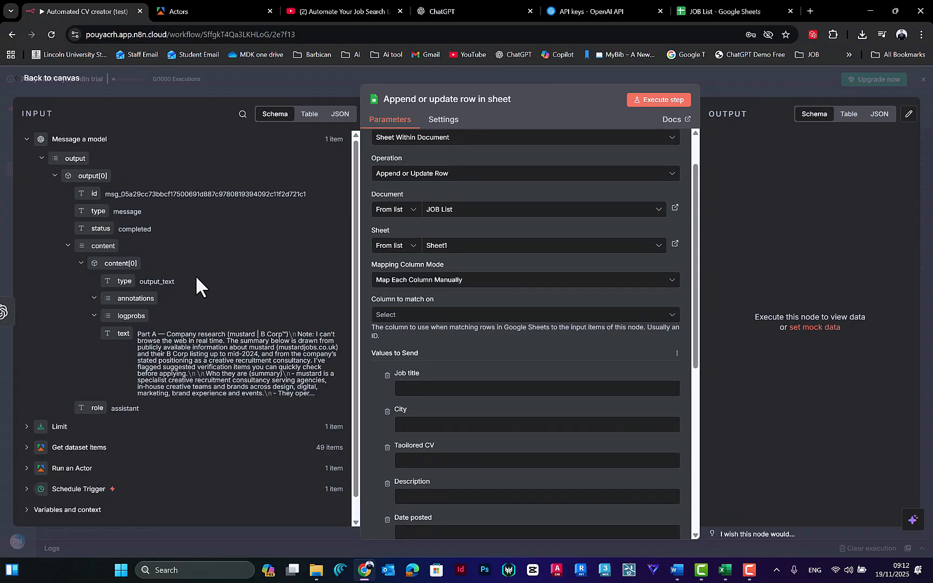
pyautogui.scroll(-1, 198, 273)
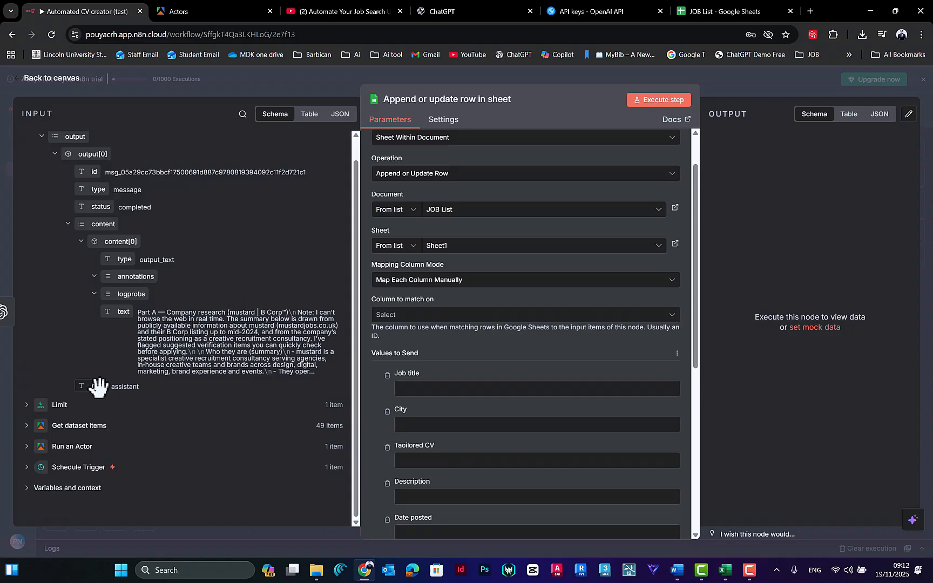
pyautogui.scroll(1, 186, 326)
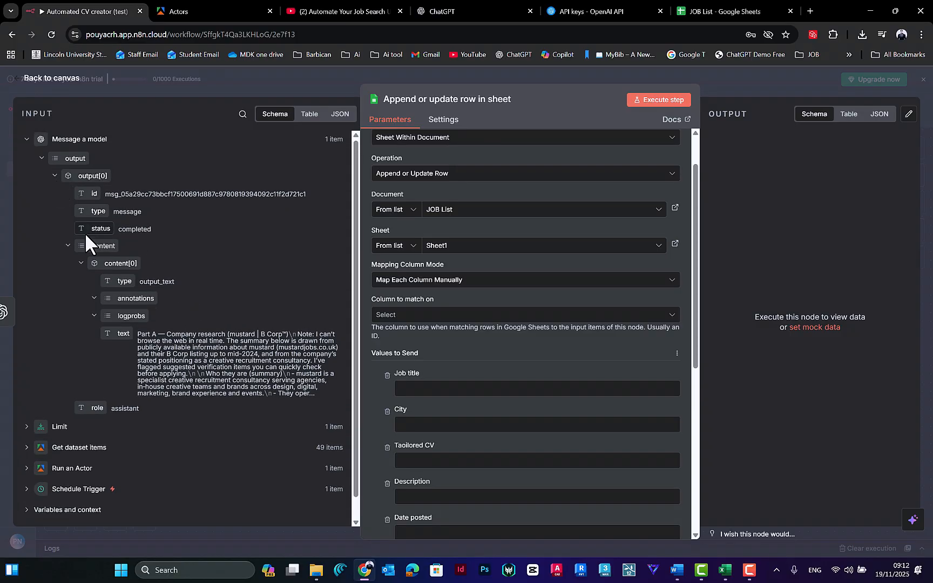
pyautogui.scroll(-1, 187, 260)
pyautogui.click(243, 115)
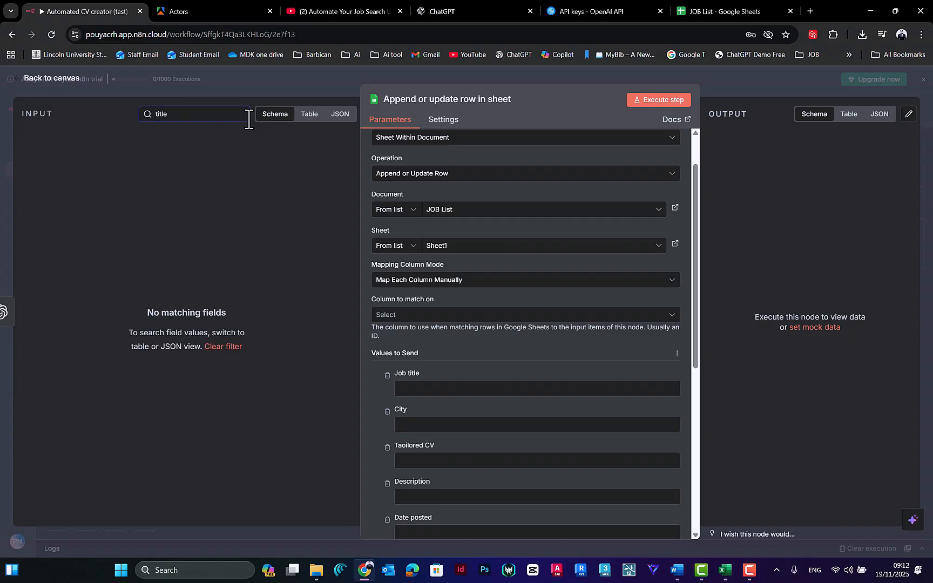
pyautogui.press('BackSpace')
pyautogui.press('BackSpace')
pyautogui.press('BackSpace')
pyautogui.write('job')
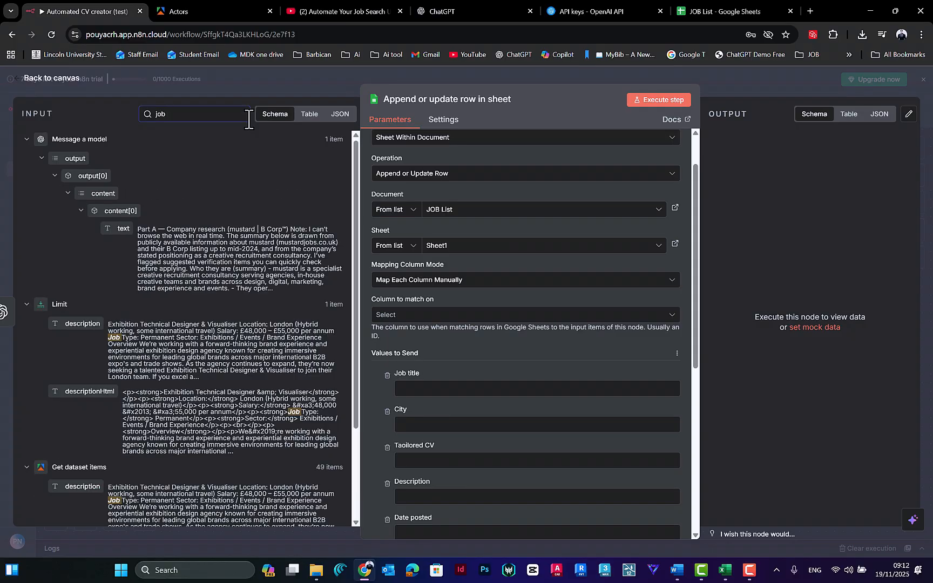
pyautogui.write(' title')
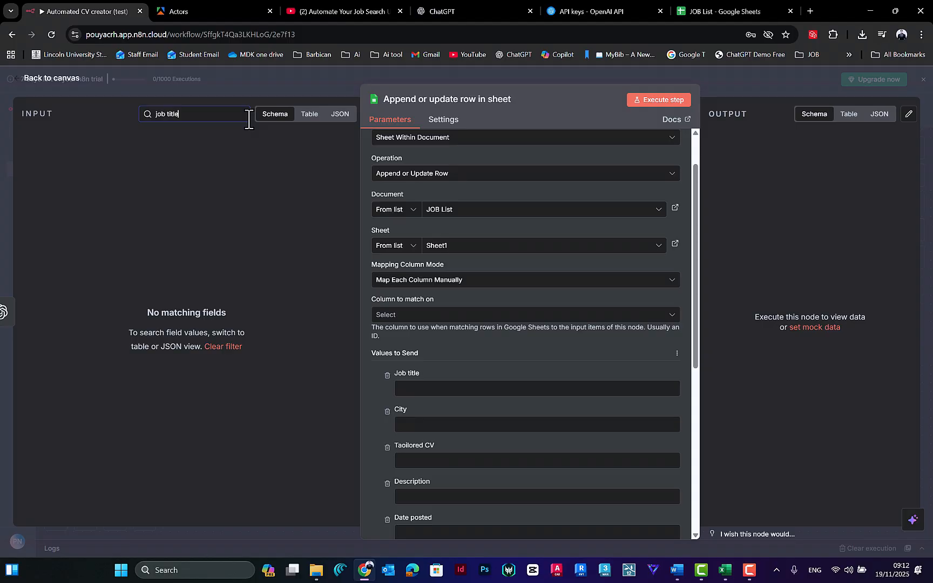
pyautogui.press('BackSpace')
pyautogui.press('BackSpace')
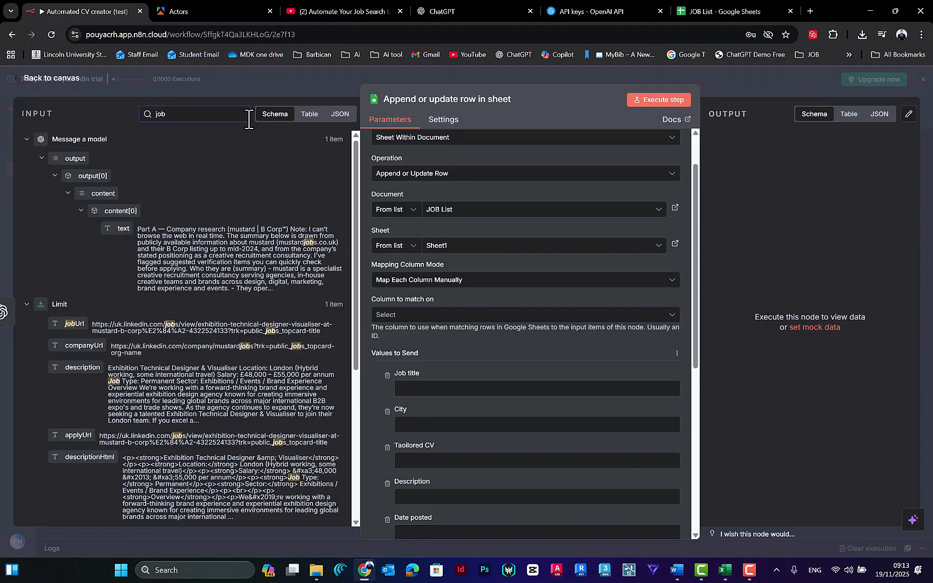
# Step: Review the fields matching job under Limit and Get dataset items, and clear the field search
pyautogui.scroll(-3, 276, 283)
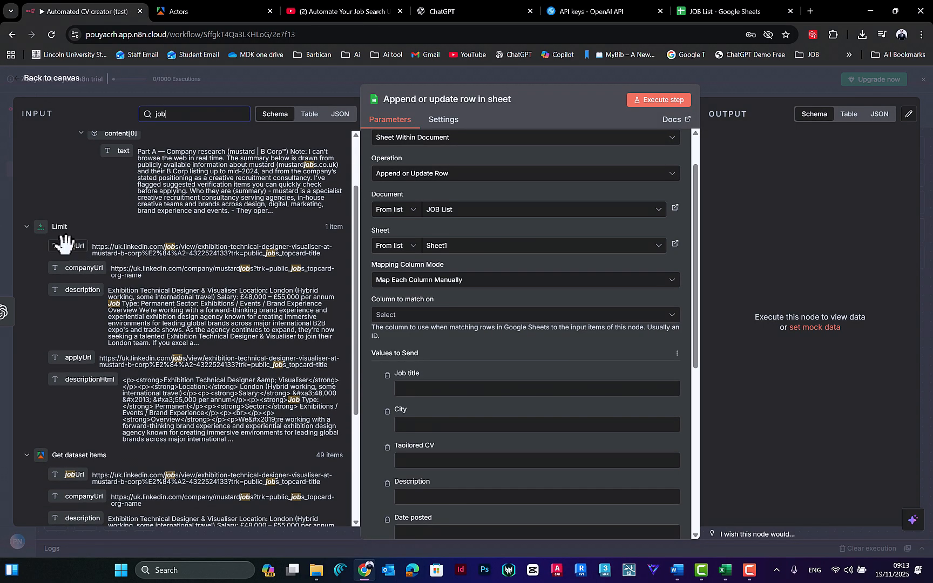
pyautogui.scroll(-4, 88, 237)
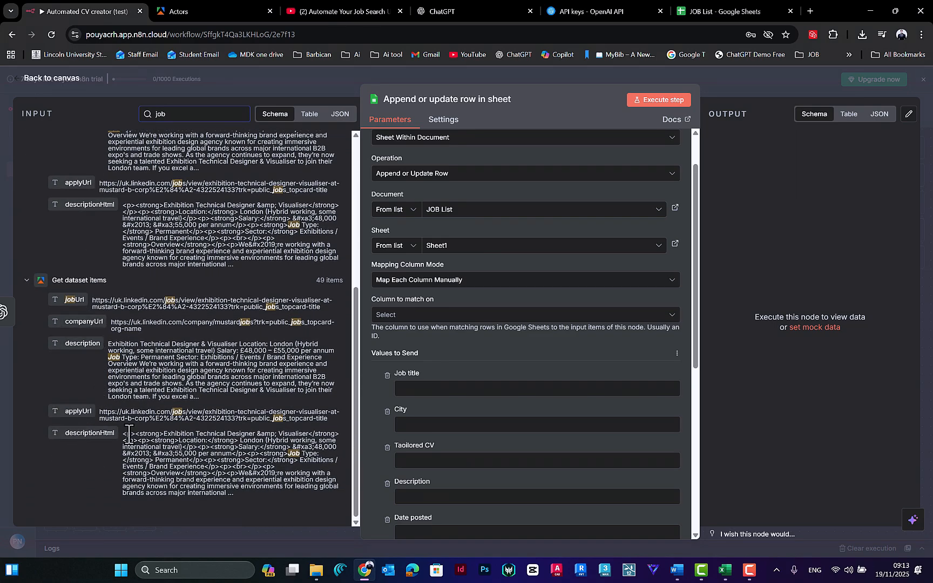
pyautogui.scroll(10, 129, 426)
pyautogui.moveTo(194, 114); pyautogui.dragTo(2, 116)
pyautogui.press('BackSpace')
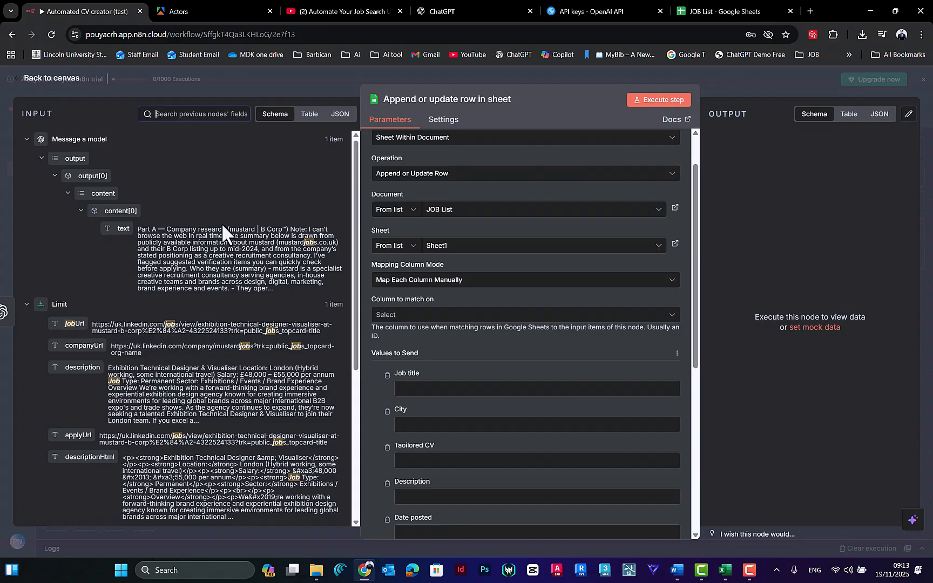
# Step: Expand the Get dataset items fields and map title to the Job title column
pyautogui.scroll(-10, 221, 302)
pyautogui.scroll(1, 162, 319)
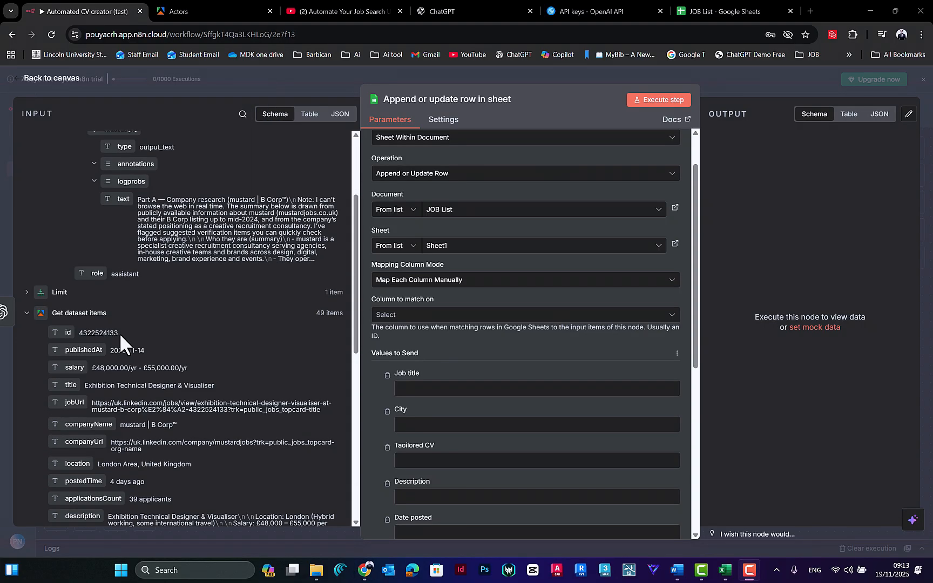
pyautogui.scroll(-2, 81, 286)
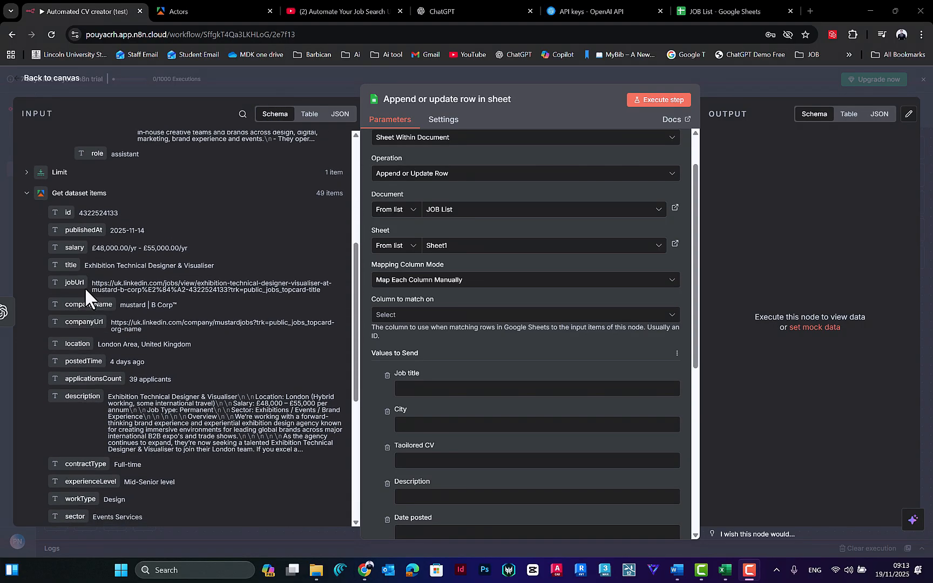
pyautogui.scroll(-1, 89, 331)
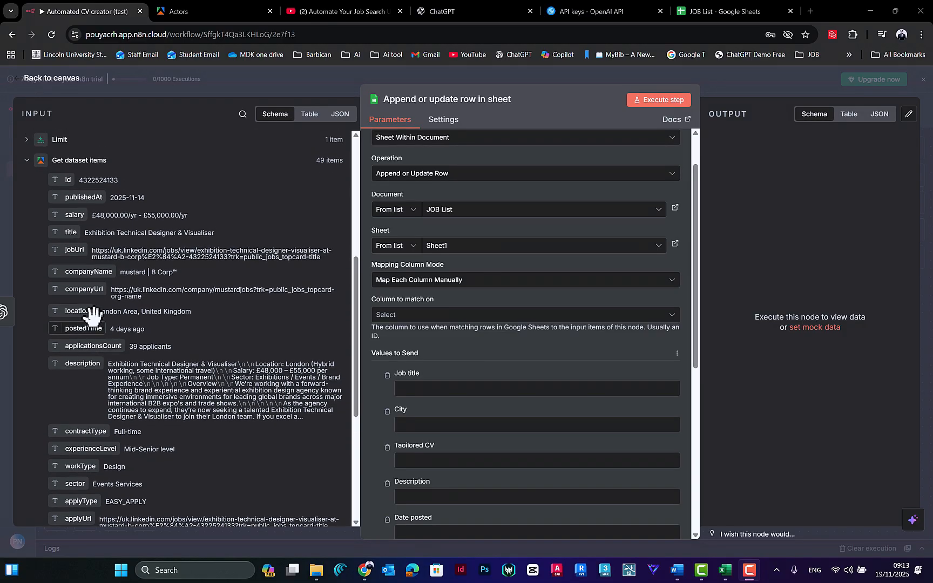
pyautogui.scroll(1, 95, 248)
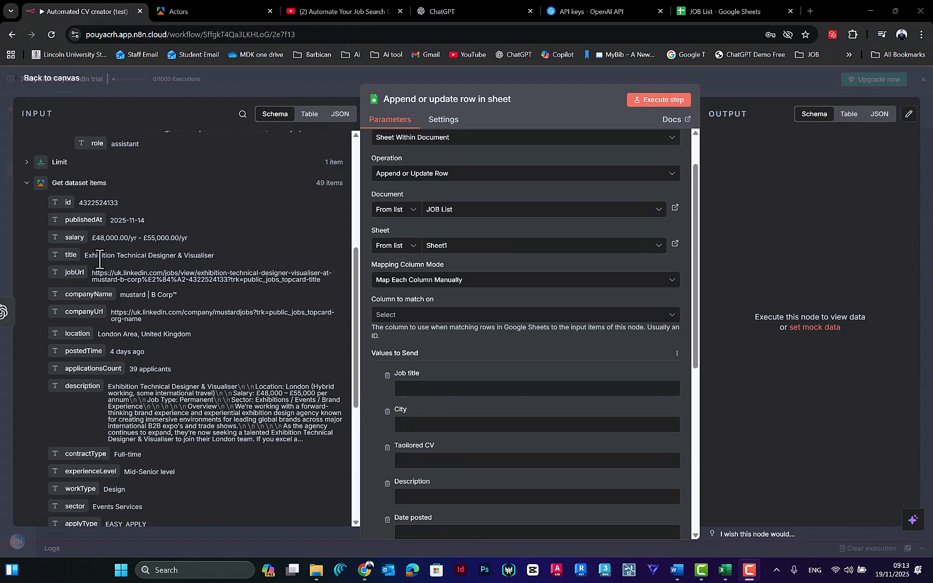
pyautogui.moveTo(70, 255); pyautogui.dragTo(414, 390)
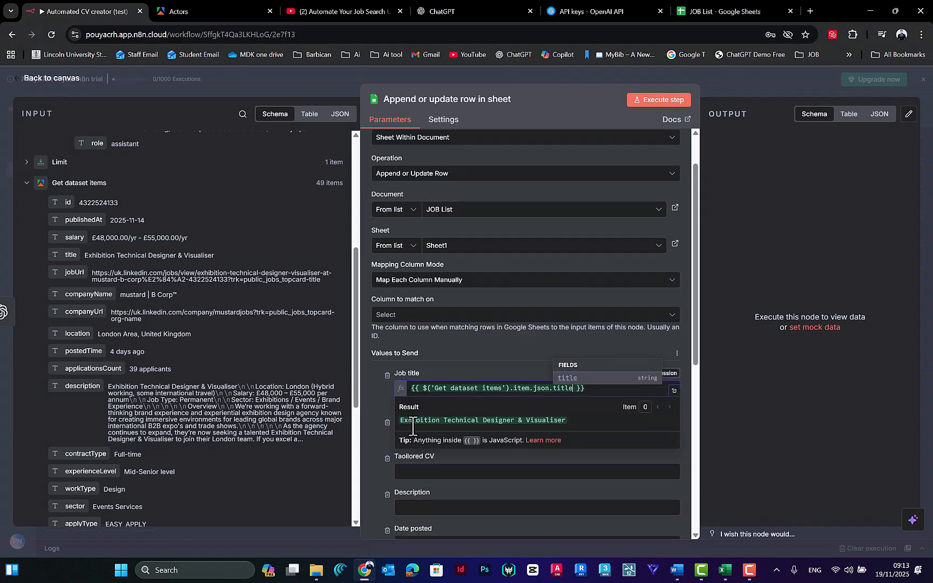
# Step: Map the location field from Get dataset items to the City column
pyautogui.scroll(-1, 96, 289)
pyautogui.moveTo(77, 290); pyautogui.dragTo(400, 437)
pyautogui.scroll(-3, 425, 416)
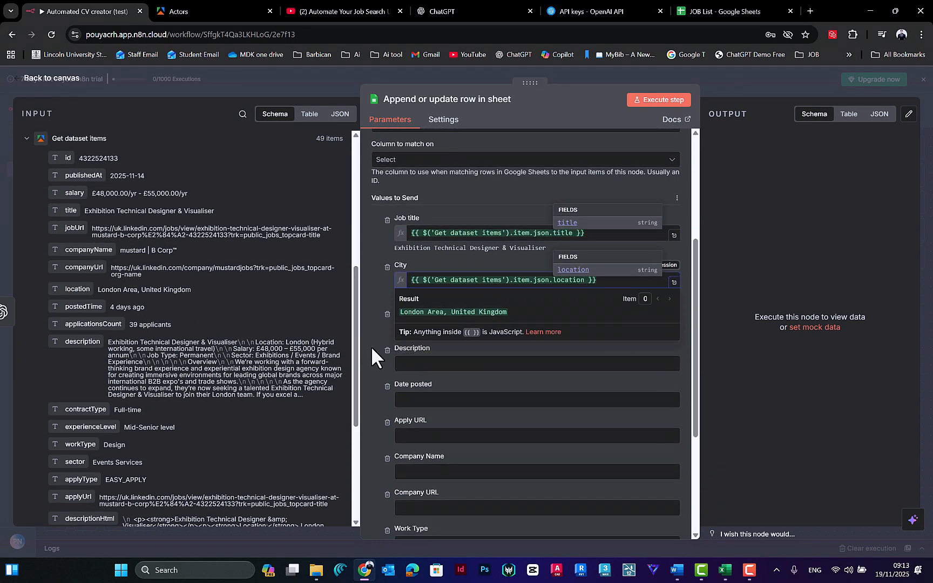
# Step: Map the text field from the Message a model output to the Taoilored CV column
pyautogui.click(408, 351)
pyautogui.click(410, 327)
pyautogui.scroll(6, 96, 218)
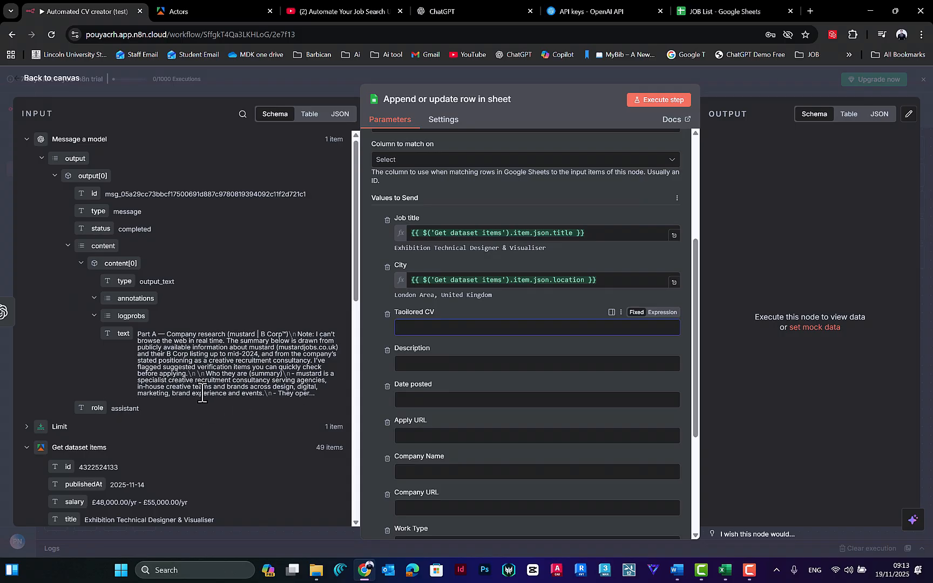
pyautogui.moveTo(181, 335); pyautogui.dragTo(287, 336)
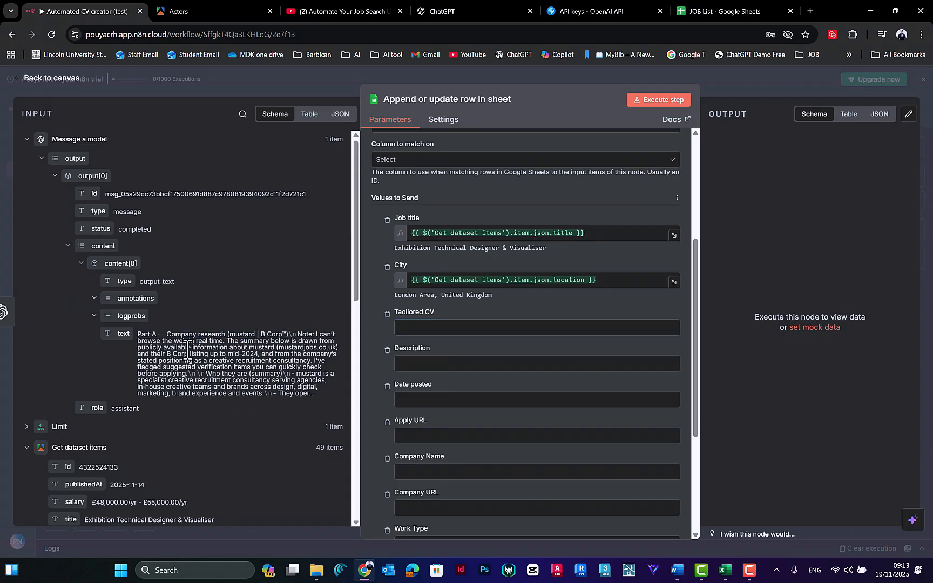
pyautogui.moveTo(161, 340); pyautogui.dragTo(254, 342)
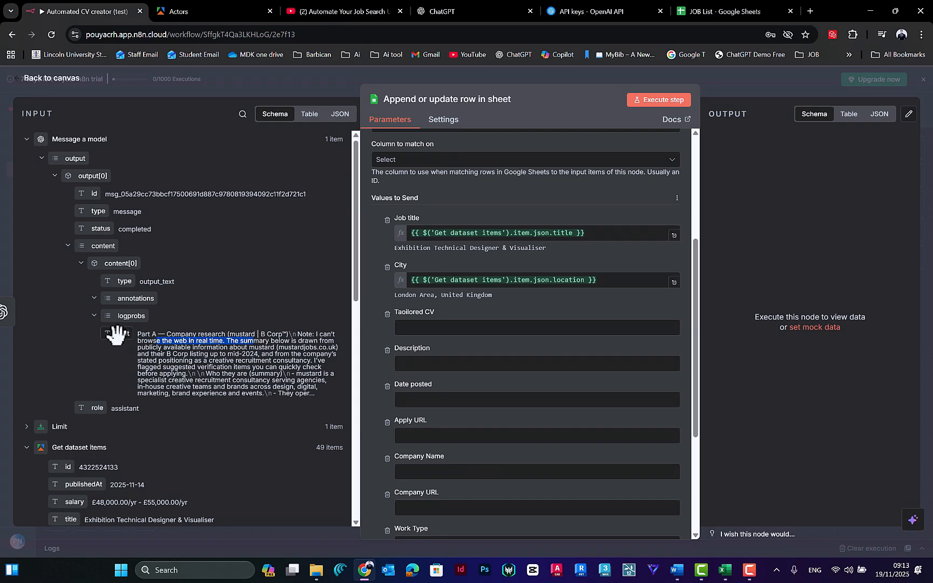
pyautogui.scroll(-1, 121, 324)
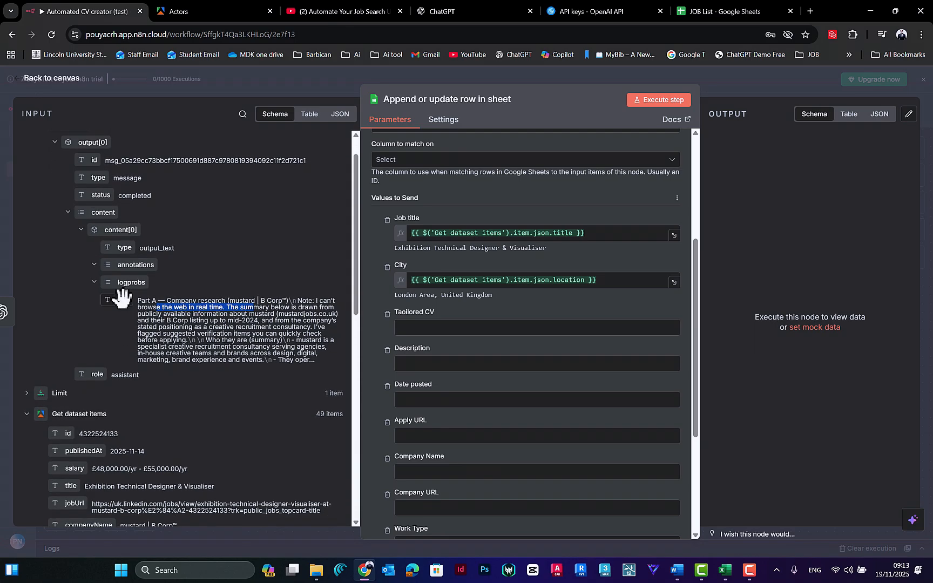
pyautogui.moveTo(117, 301); pyautogui.dragTo(426, 327)
# Step: Remove the Taoilored CV column from the values to send
pyautogui.click(388, 313)
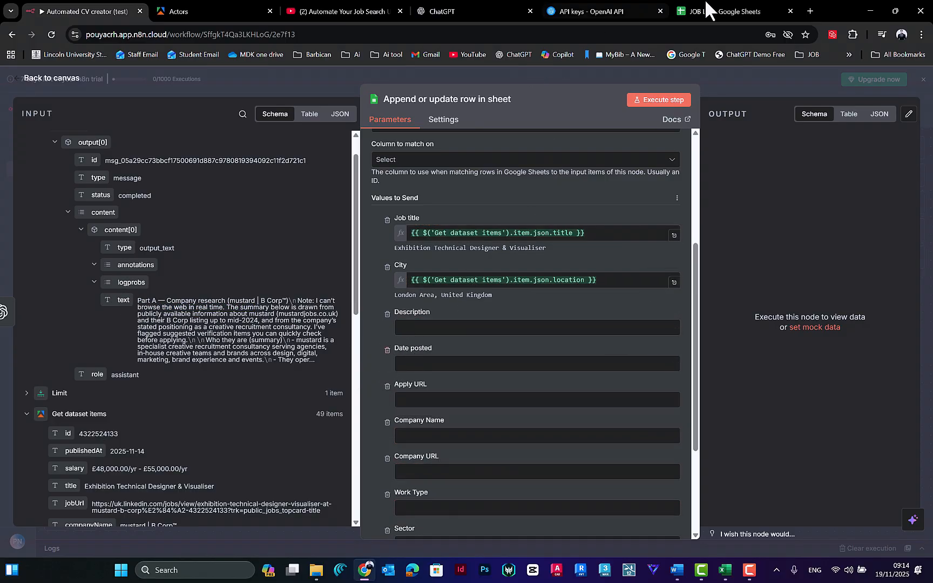
# Step: Check the column headers in the JOB List spreadsheet, including Taoilored CV, and return to the n8n workflow
pyautogui.click(738, 8)
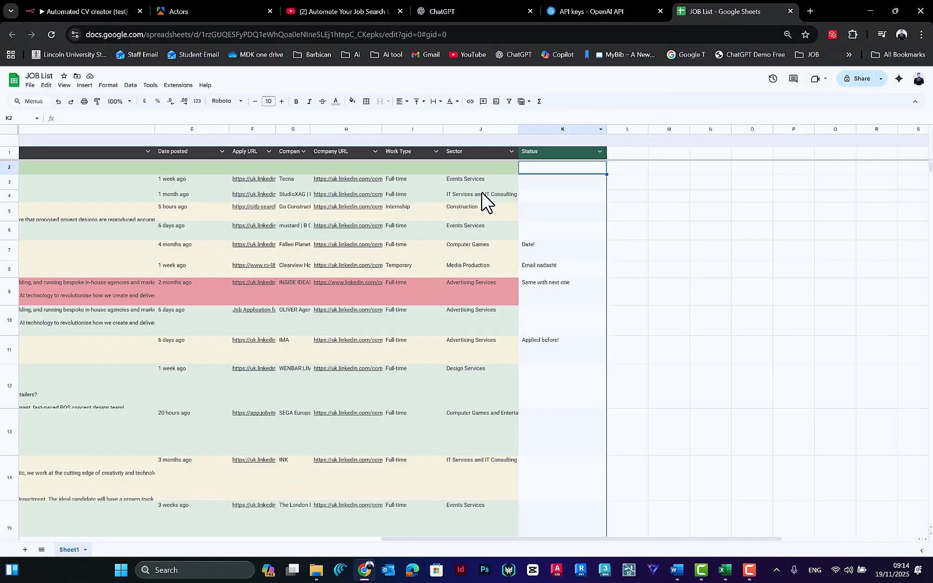
pyautogui.hscroll(-5, 199, 197)
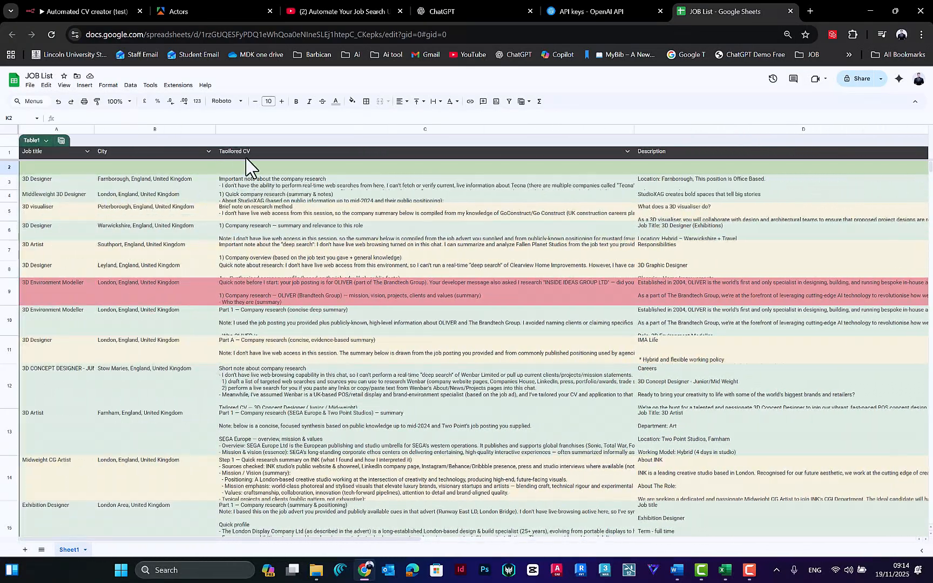
pyautogui.click(135, 153)
pyautogui.click(598, 11)
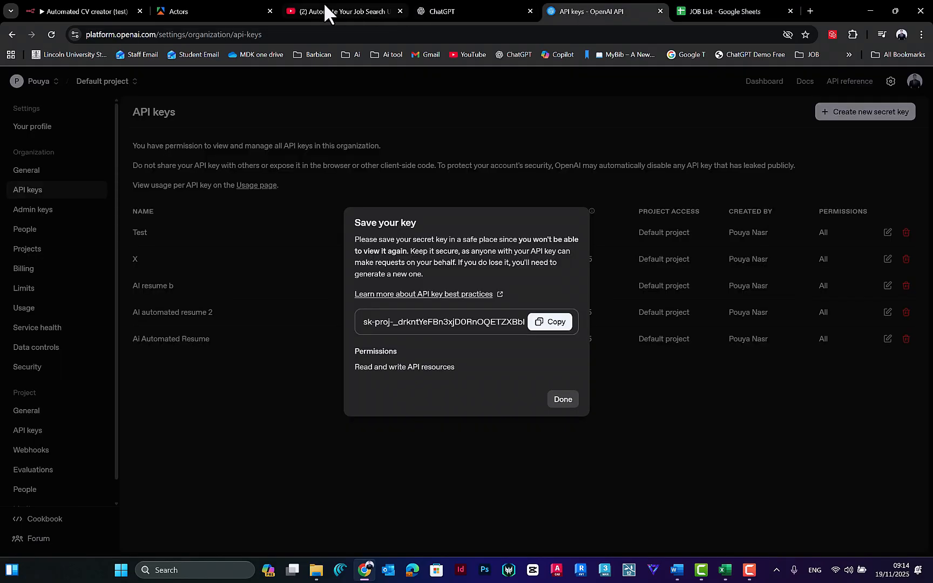
pyautogui.click(86, 11)
# Step: Remove the Description column from the values to send and refresh the column list
pyautogui.click(387, 314)
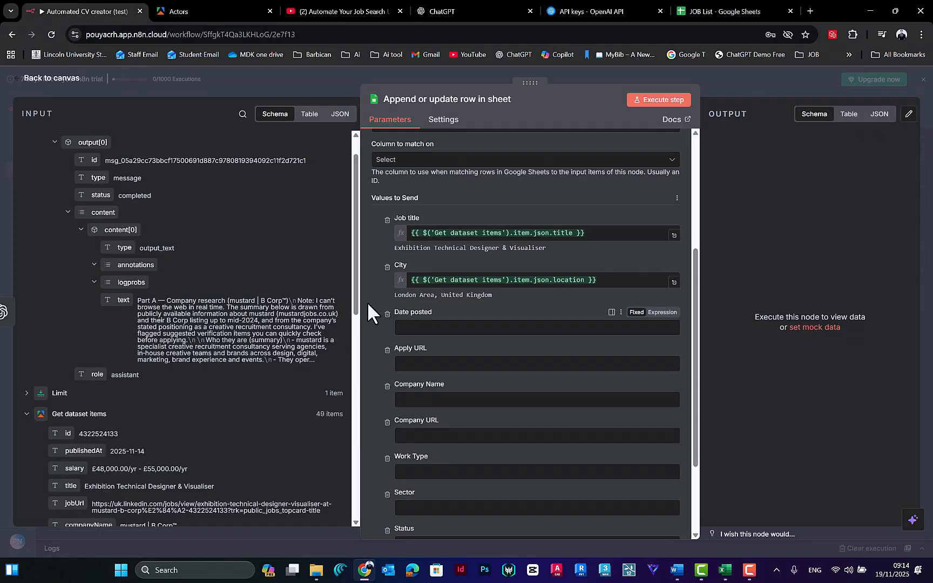
pyautogui.scroll(-3, 420, 379)
pyautogui.scroll(3, 450, 397)
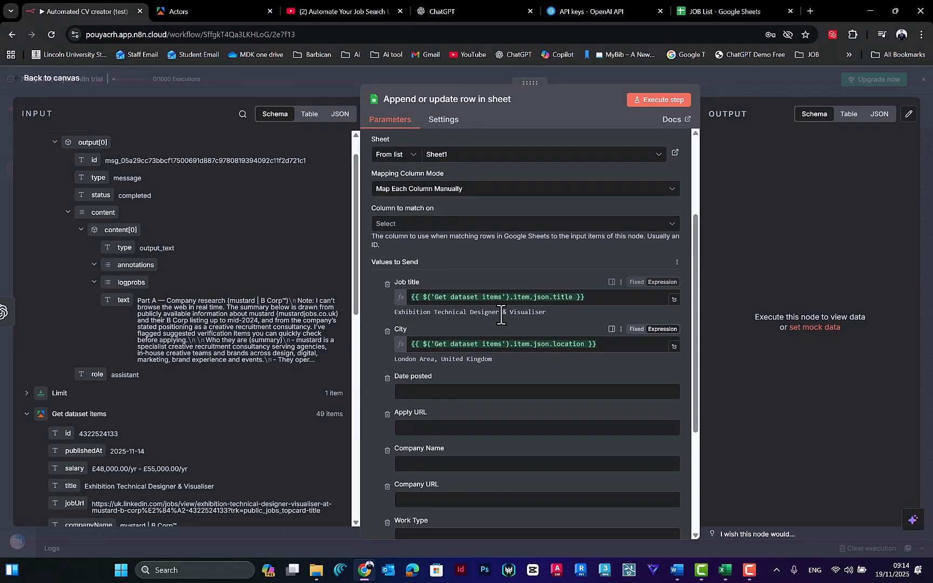
pyautogui.click(678, 247)
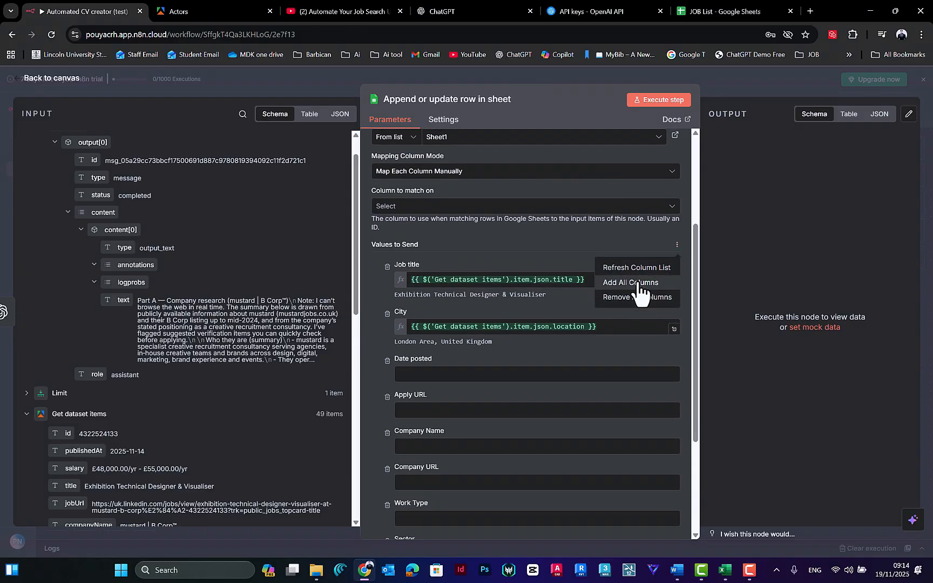
pyautogui.click(637, 265)
pyautogui.scroll(-1, 410, 378)
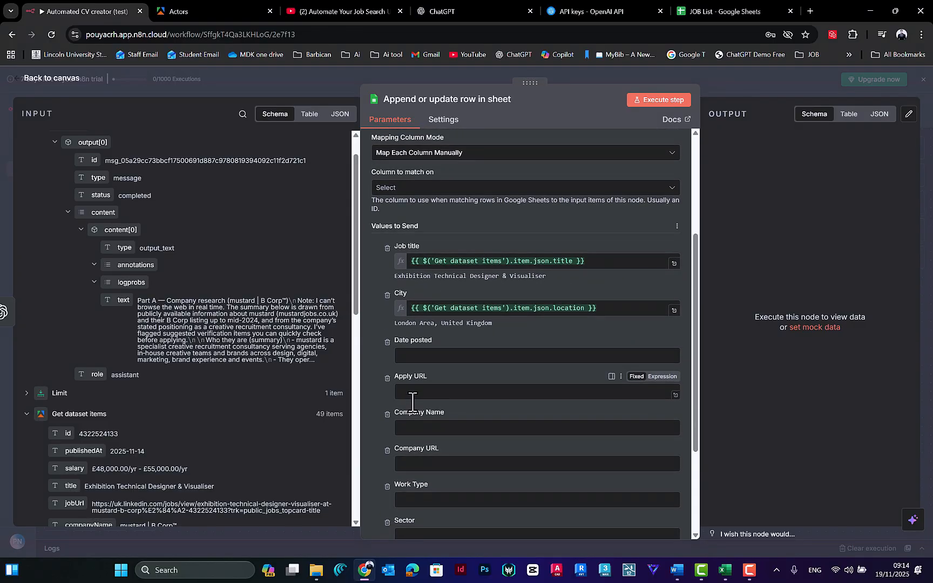
pyautogui.scroll(10, 456, 444)
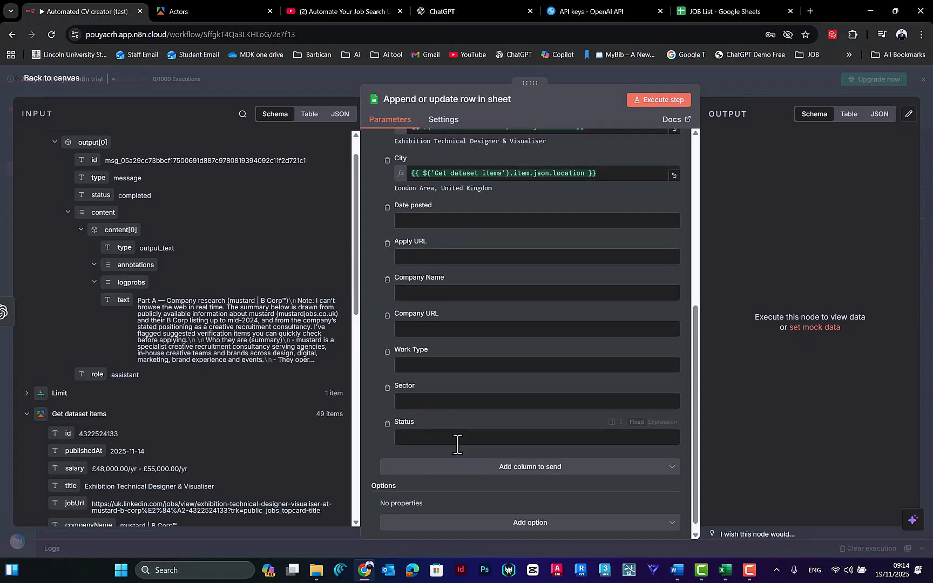
pyautogui.scroll(-3, 504, 281)
# Step: Recheck the JOB List spreadsheet headers, return to n8n, and remove the Date posted column from the values to send
pyautogui.click(694, 12)
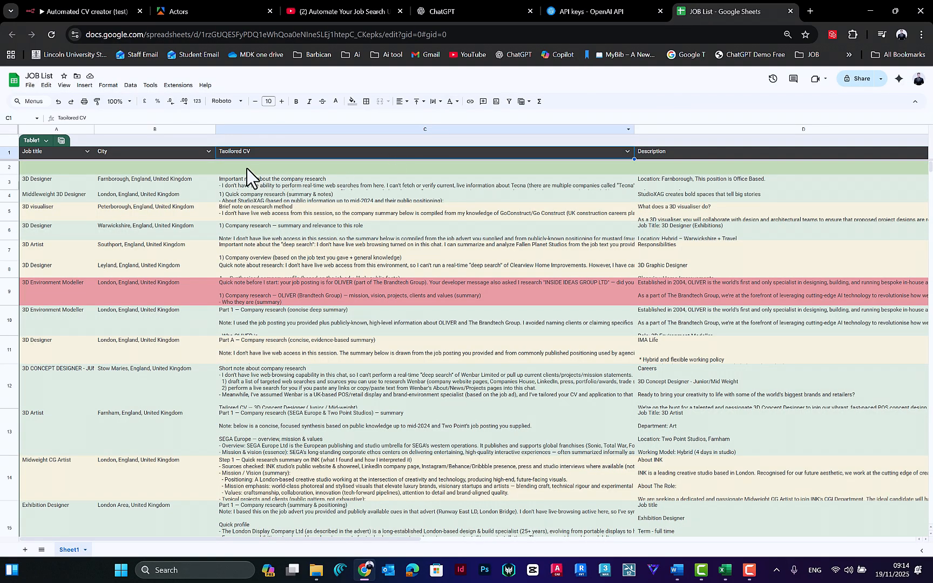
pyautogui.click(557, 11)
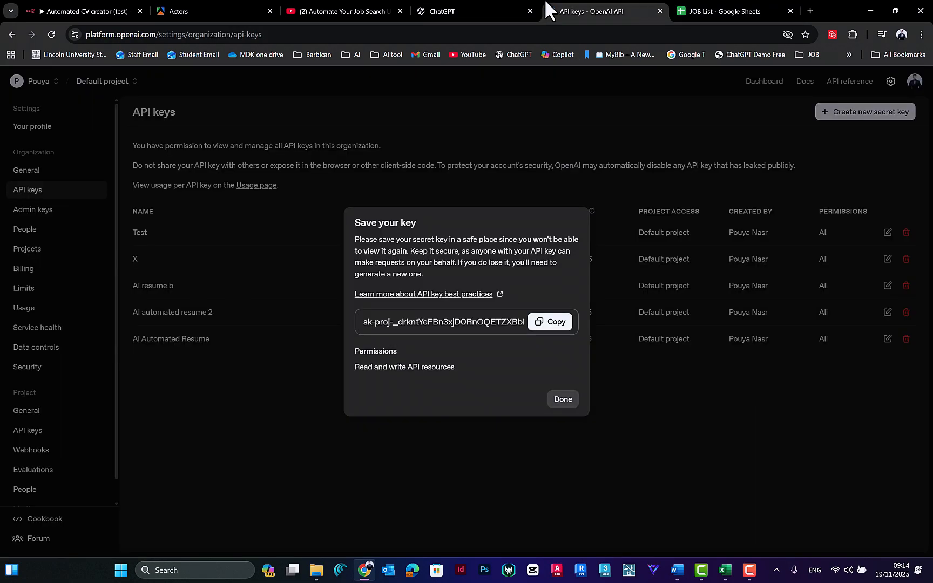
pyautogui.click(87, 11)
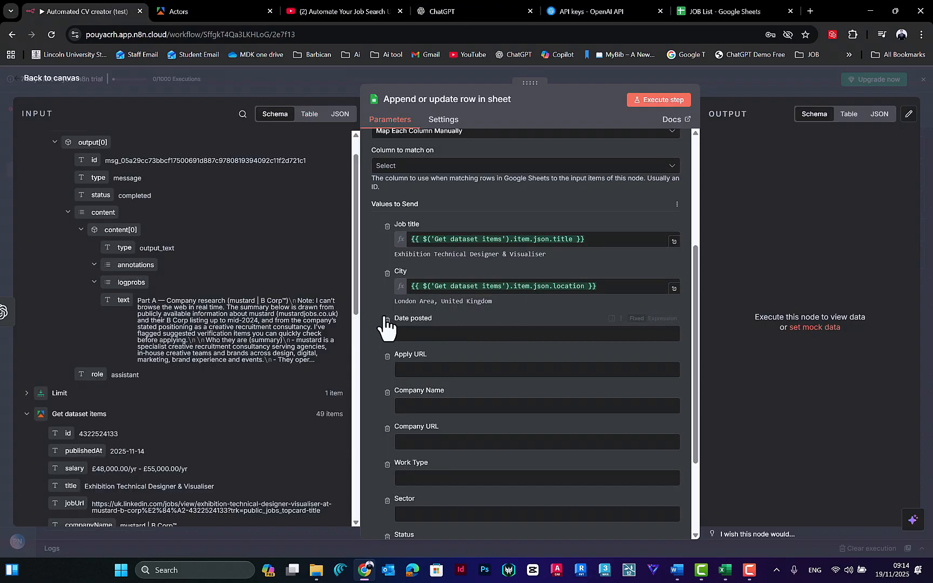
pyautogui.scroll(-3, 384, 319)
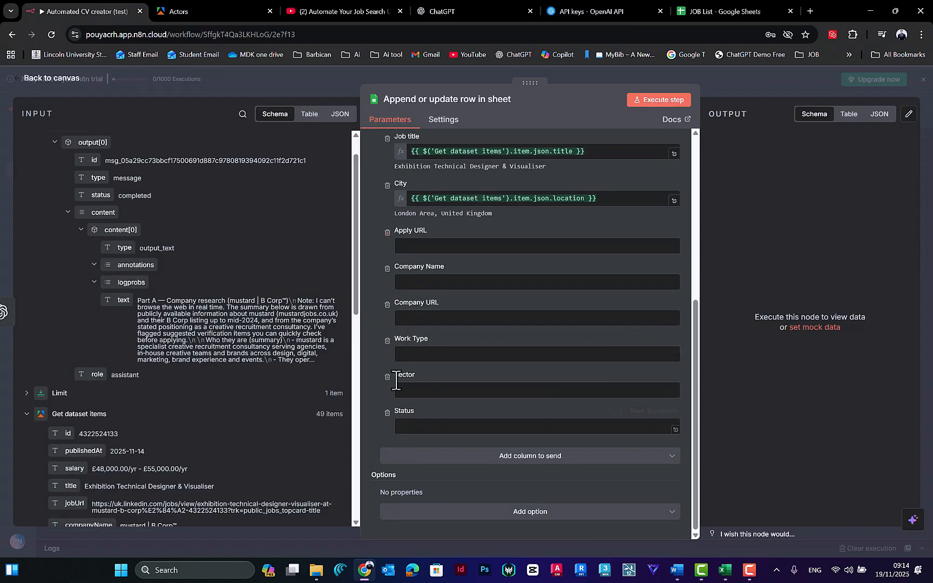
# Step: Search the previous nodes' input fields for "job ti", and clear the search
pyautogui.scroll(10, 394, 324)
pyautogui.scroll(-3, 393, 303)
pyautogui.hotkey('ctrl', 'f')
pyautogui.write('job')
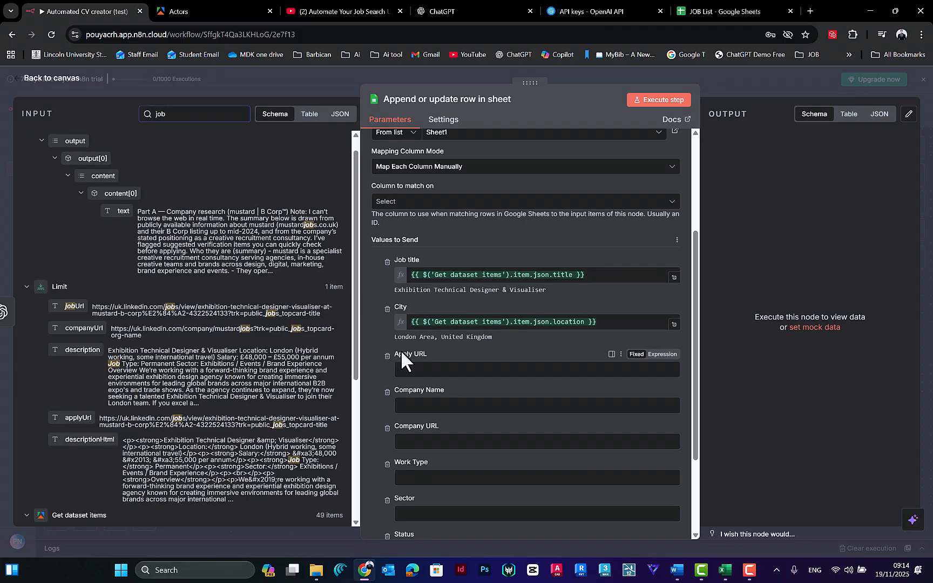
pyautogui.write(' t')
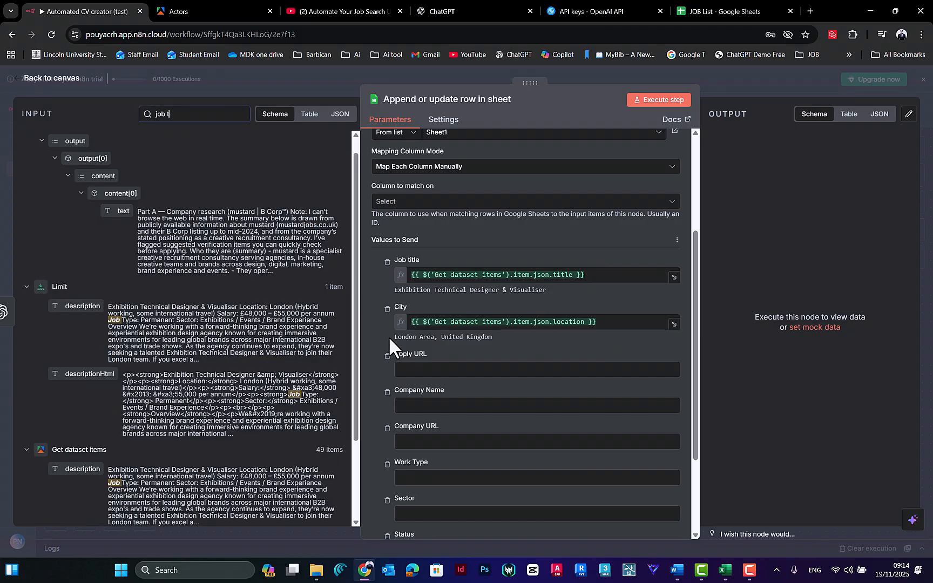
pyautogui.write('i')
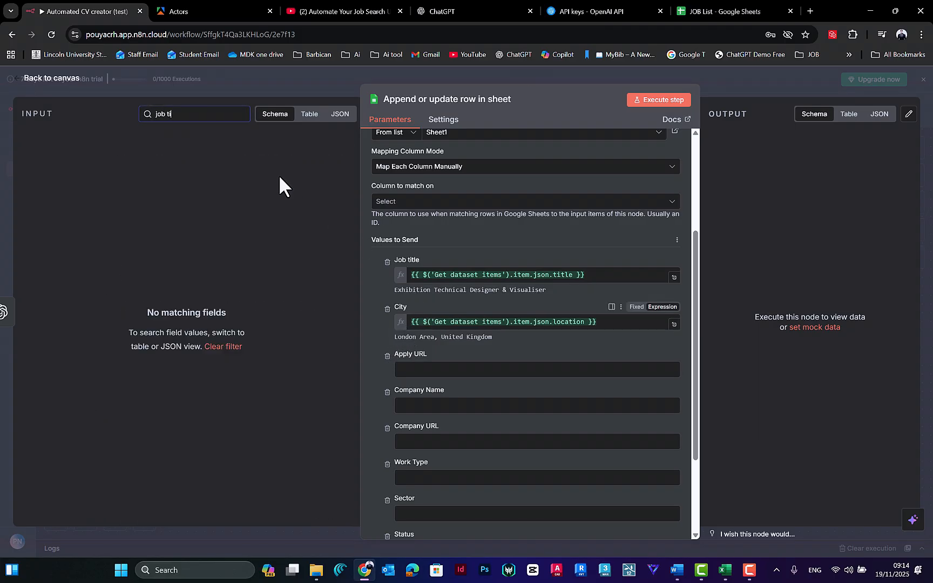
pyautogui.press('BackSpace')
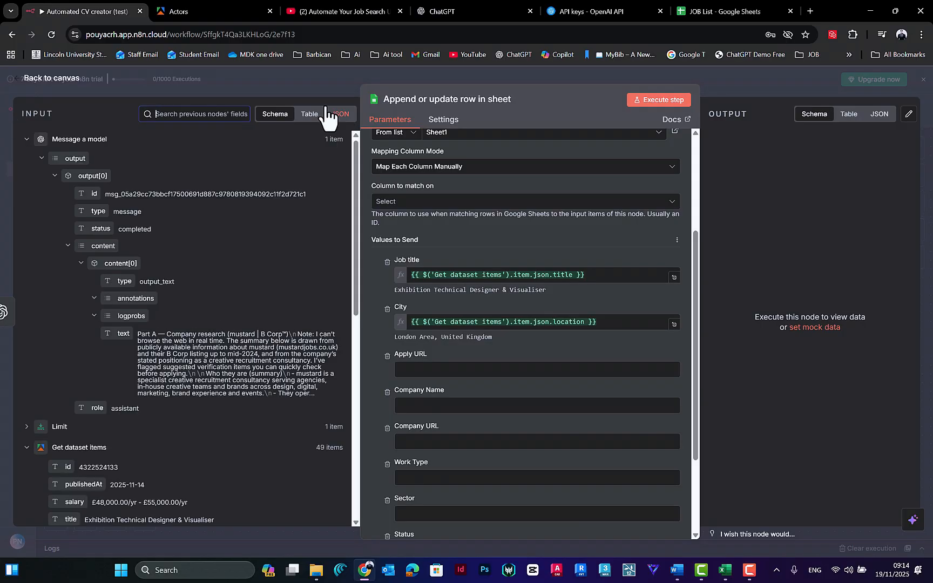
# Step: Reopen the Append or update row in sheet node and review its column to match on, mapping mode and sheet options
pyautogui.click(345, 84)
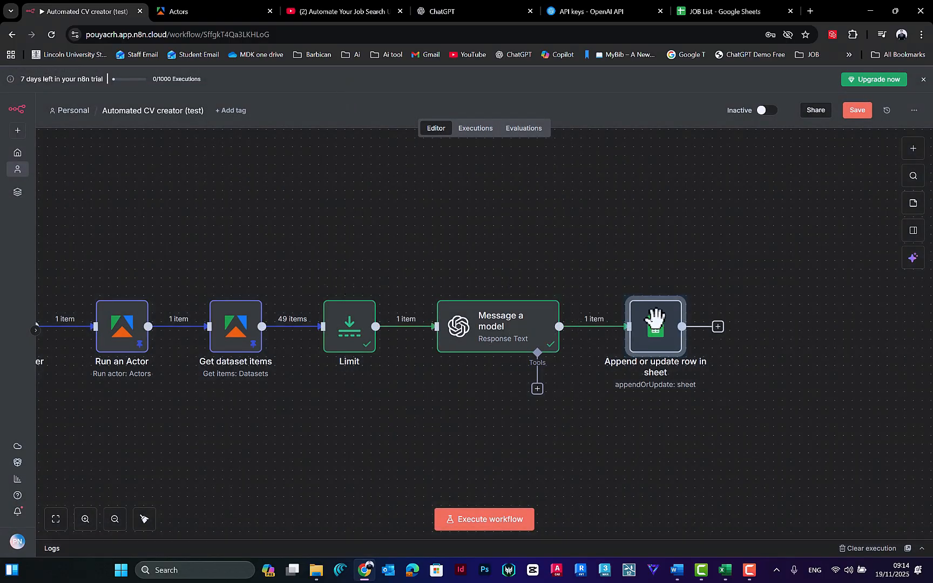
pyautogui.doubleClick(669, 348)
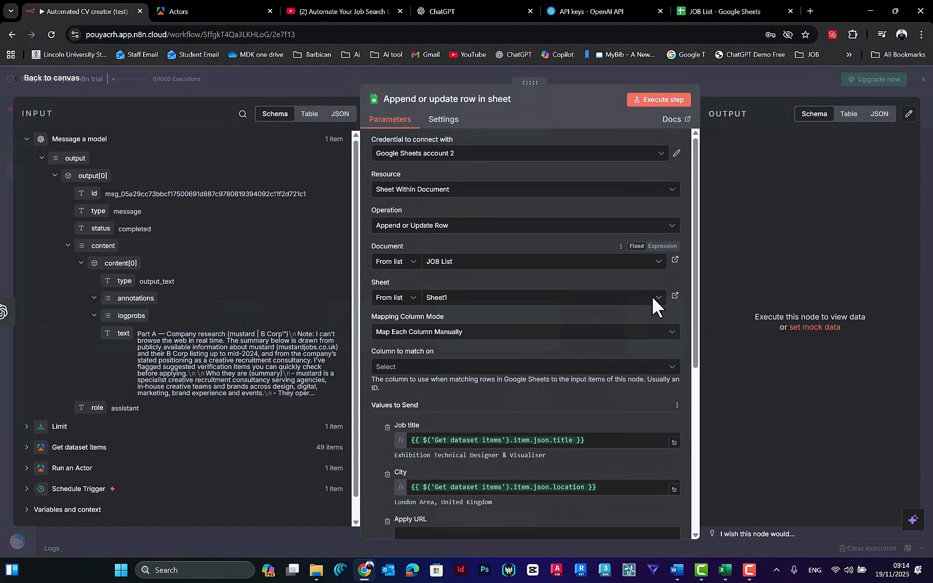
pyautogui.scroll(-5, 448, 385)
pyautogui.scroll(3, 429, 333)
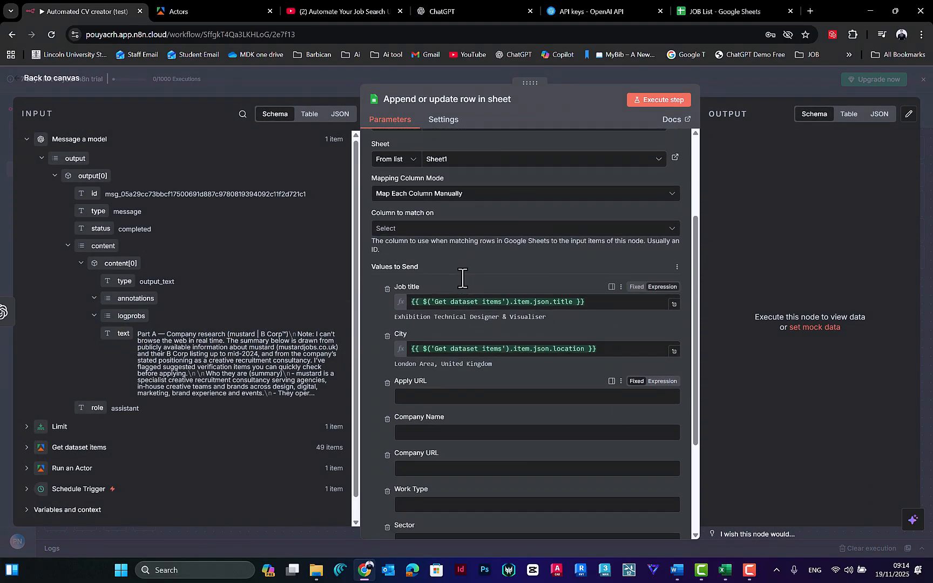
pyautogui.click(632, 268)
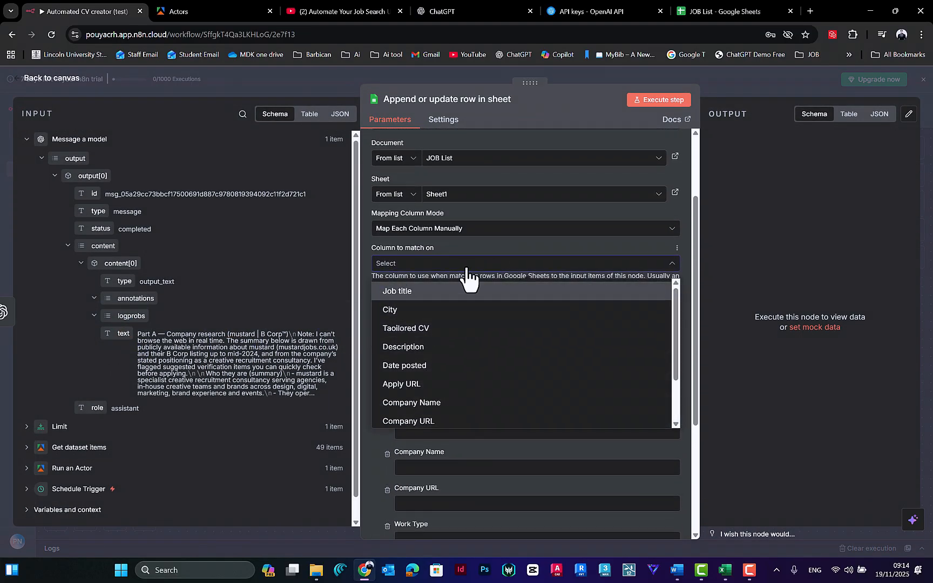
pyautogui.click(437, 247)
pyautogui.scroll(1, 437, 254)
pyautogui.click(464, 256)
pyautogui.click(464, 257)
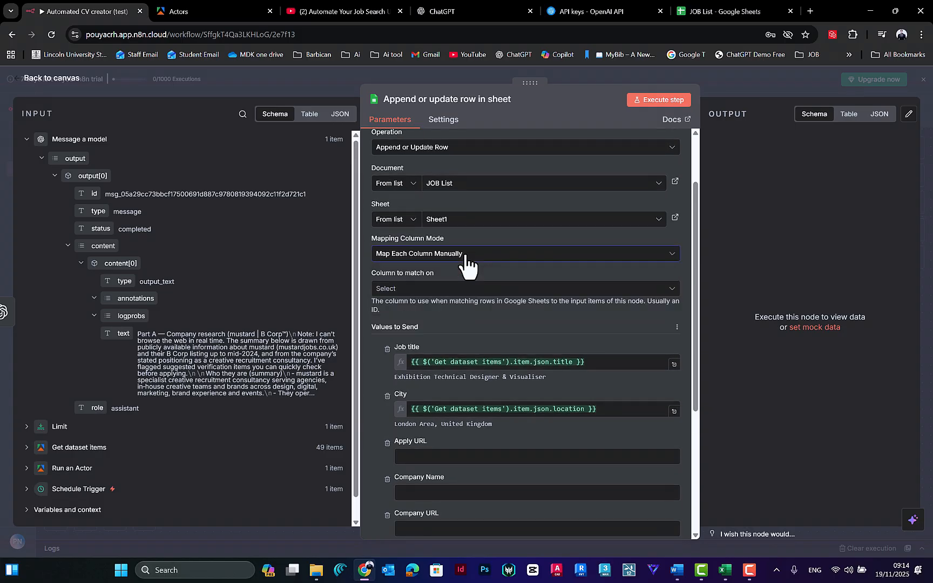
pyautogui.scroll(3, 461, 270)
pyautogui.click(436, 319)
pyautogui.click(439, 286)
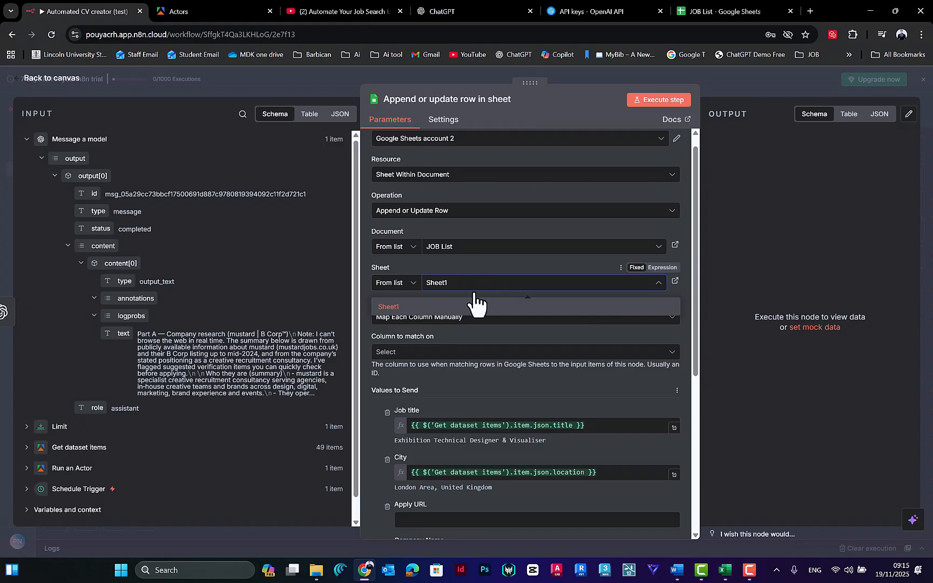
pyautogui.scroll(1, 499, 210)
pyautogui.click(458, 72)
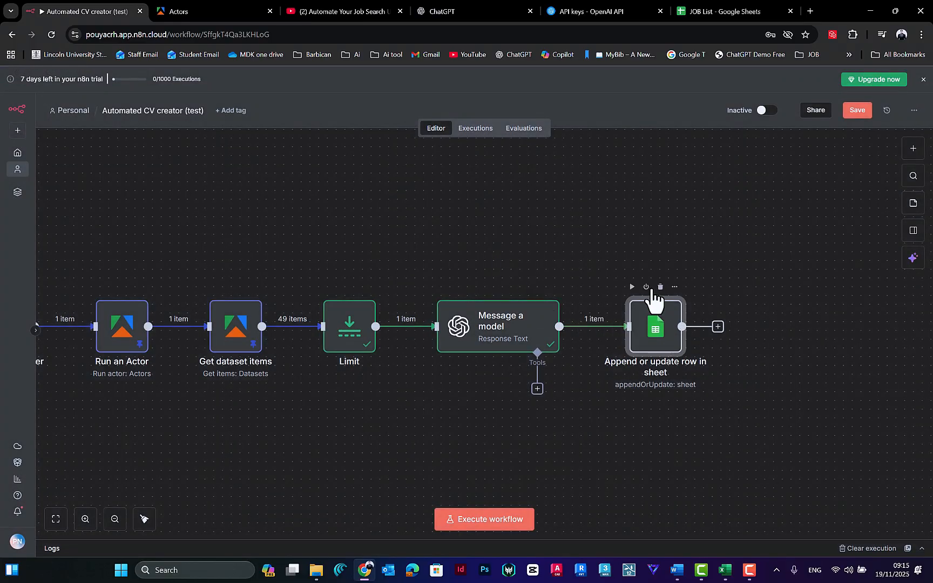
# Step: Delete the Append or update row in sheet node from the workflow
pyautogui.click(675, 287)
pyautogui.click(640, 227)
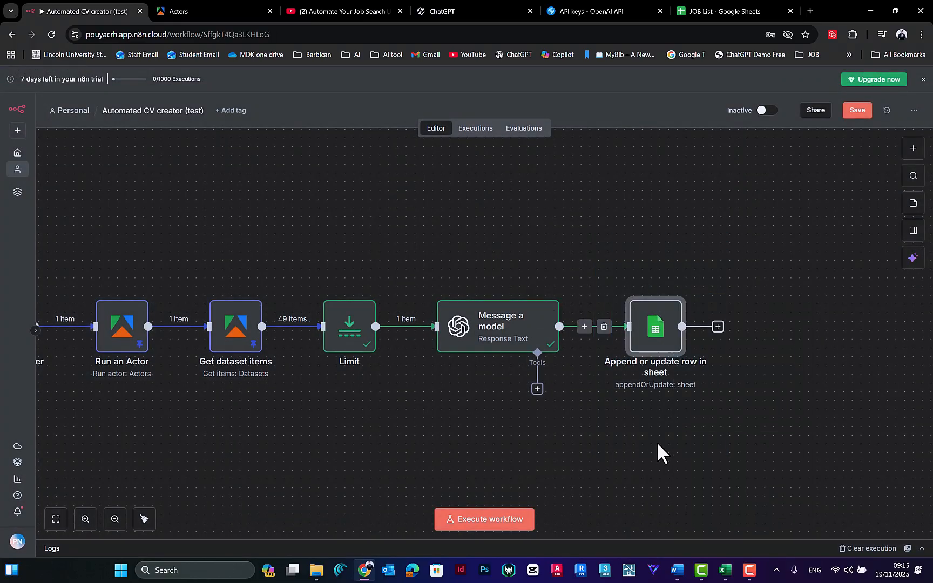
pyautogui.press('Delete')
# Step: Add a Google Sheets node with the Append or update row in sheet action after the Message a model node
pyautogui.click(614, 327)
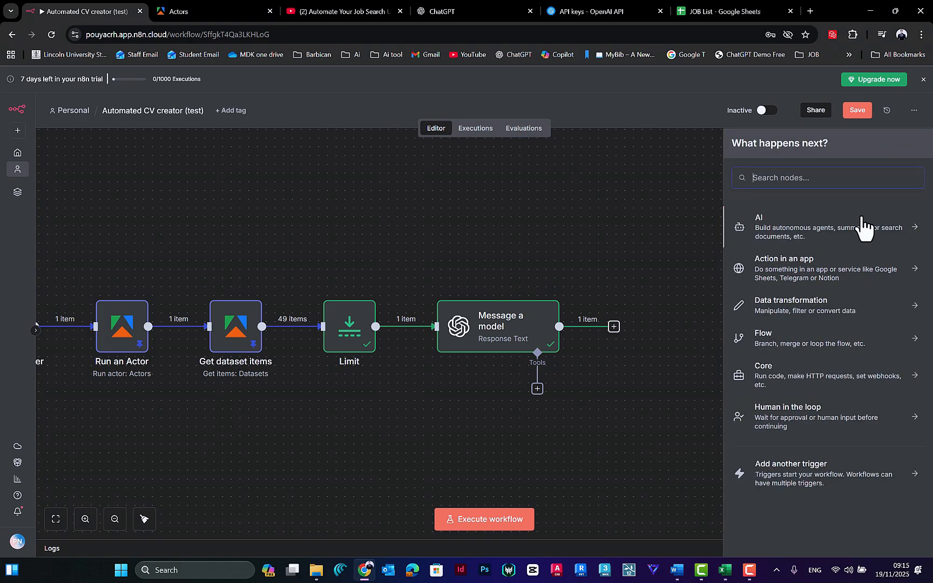
pyautogui.write('google shee')
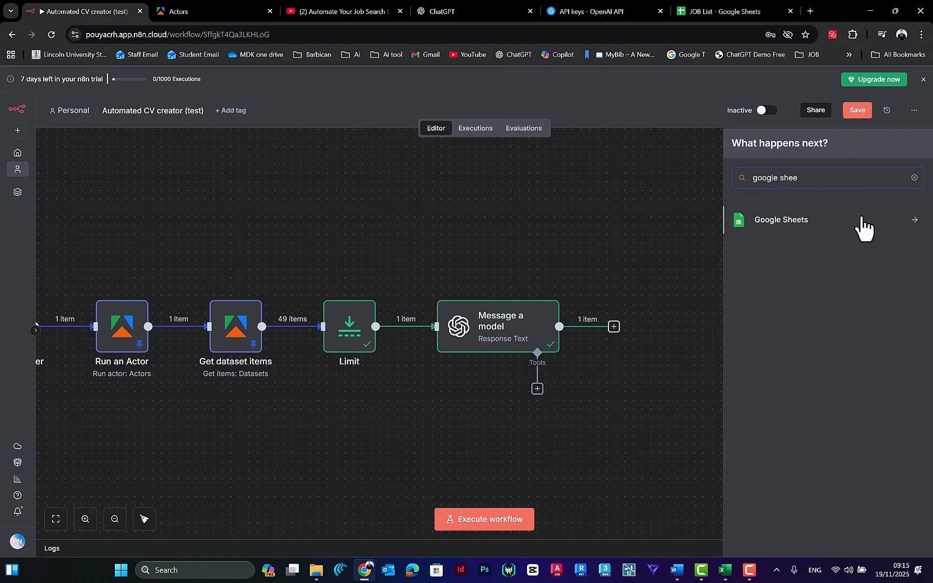
pyautogui.click(864, 226)
pyautogui.click(799, 319)
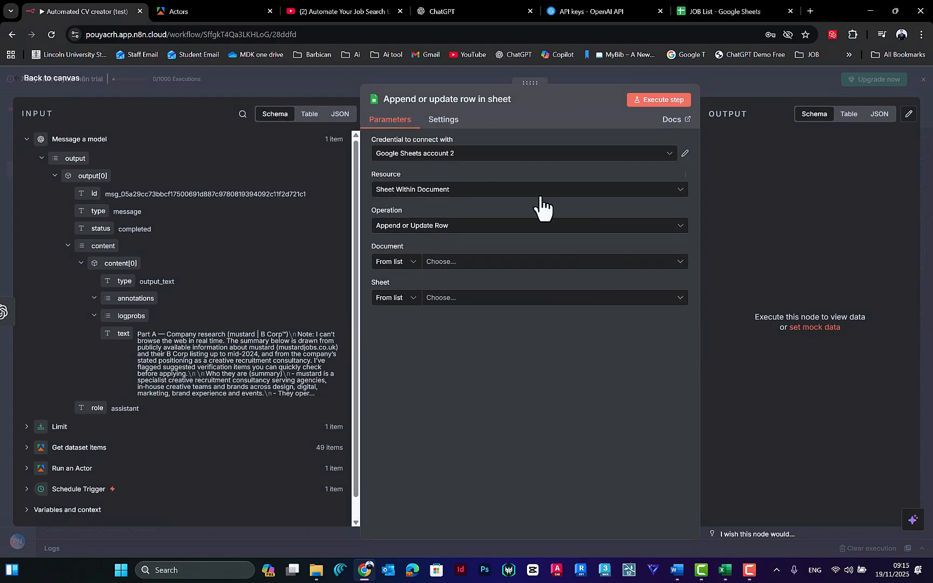
# Step: Set the Google Sheets node's document to JOB List and its sheet to Sheet1
pyautogui.click(438, 262)
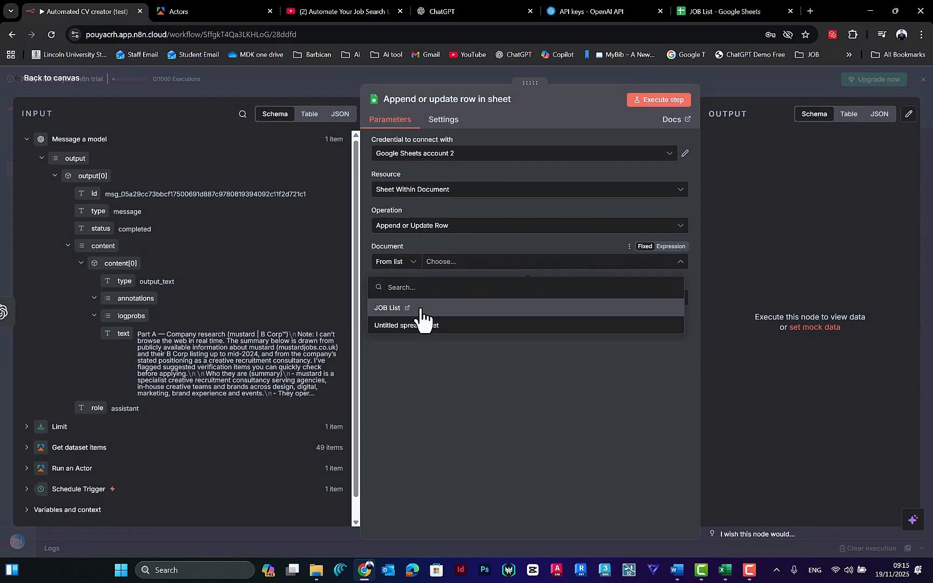
pyautogui.click(421, 316)
pyautogui.click(436, 298)
pyautogui.click(432, 322)
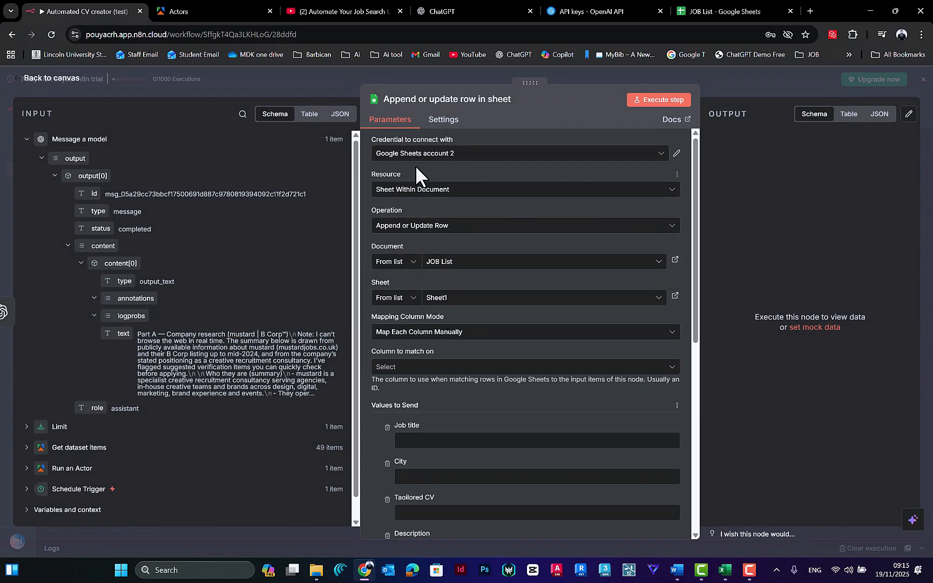
# Step: Expand the Get dataset items fields and map title to the Job title column and location to the City column
pyautogui.scroll(-4, 453, 378)
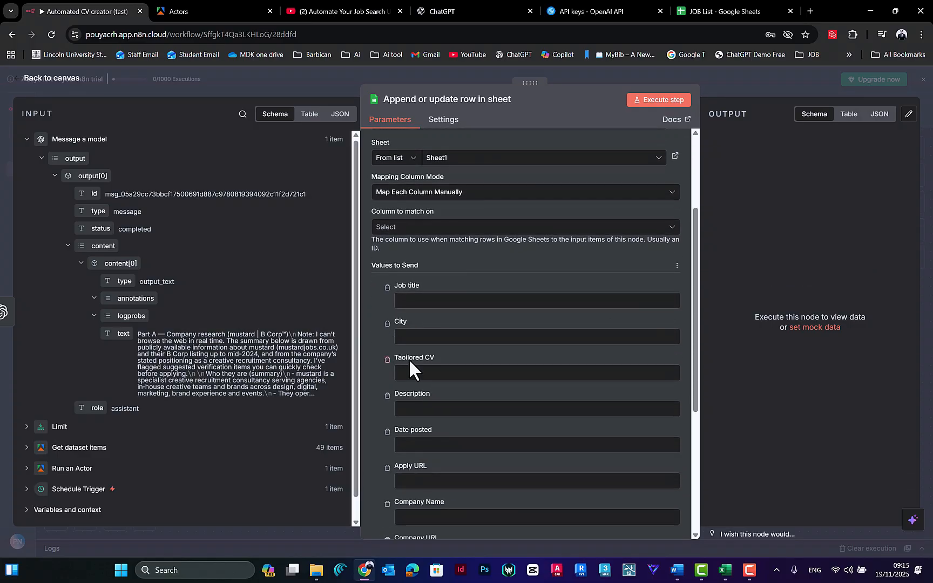
pyautogui.scroll(-1, 228, 278)
pyautogui.scroll(-1, 229, 278)
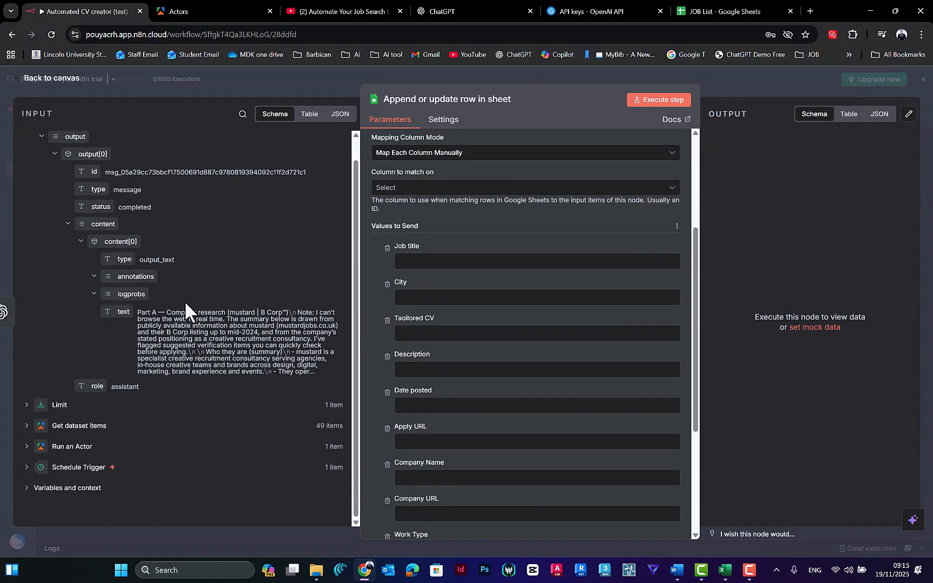
pyautogui.click(35, 429)
pyautogui.scroll(-4, 130, 421)
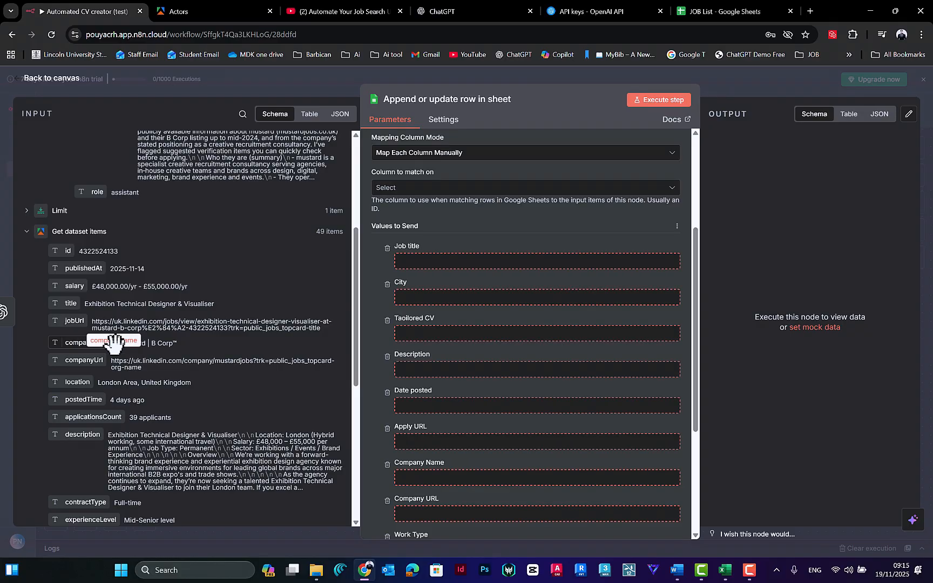
pyautogui.scroll(-1, 108, 356)
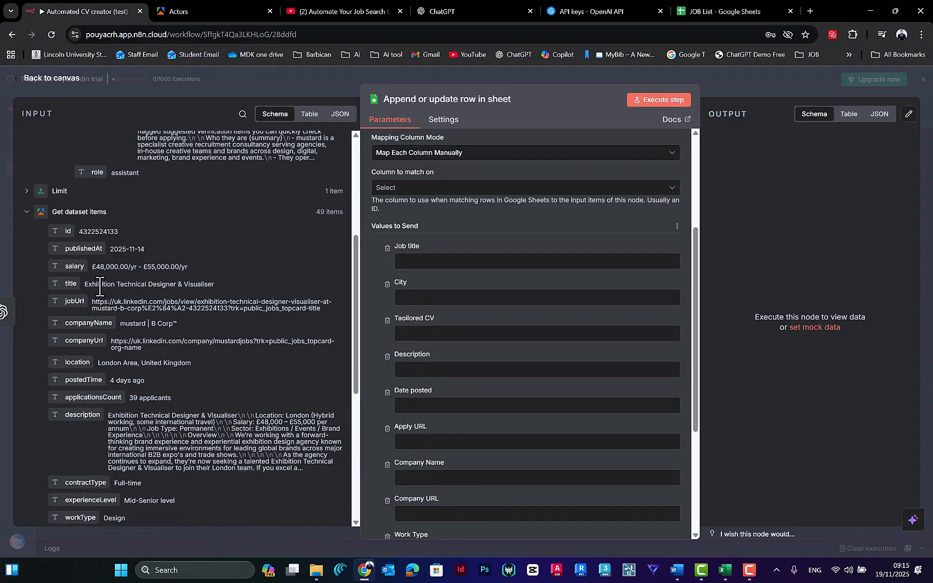
pyautogui.moveTo(62, 280); pyautogui.dragTo(418, 260)
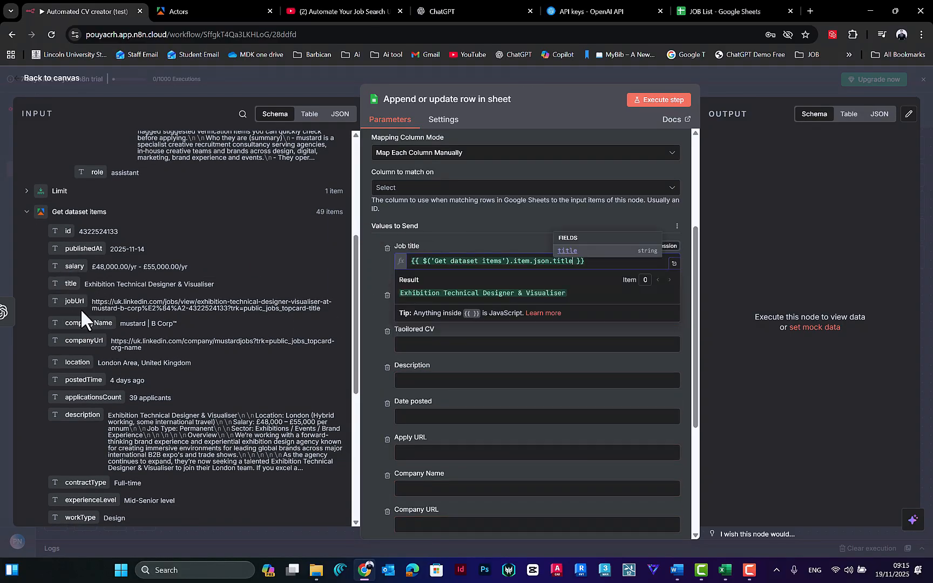
pyautogui.moveTo(79, 359); pyautogui.dragTo(422, 309)
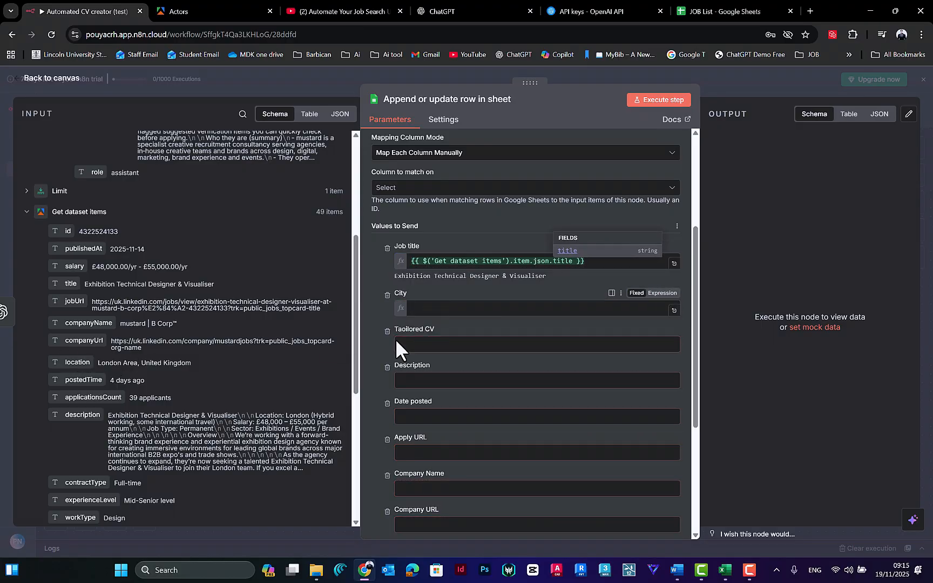
# Step: Map the text output of Message a model to the Taoilored CV column
pyautogui.click(378, 373)
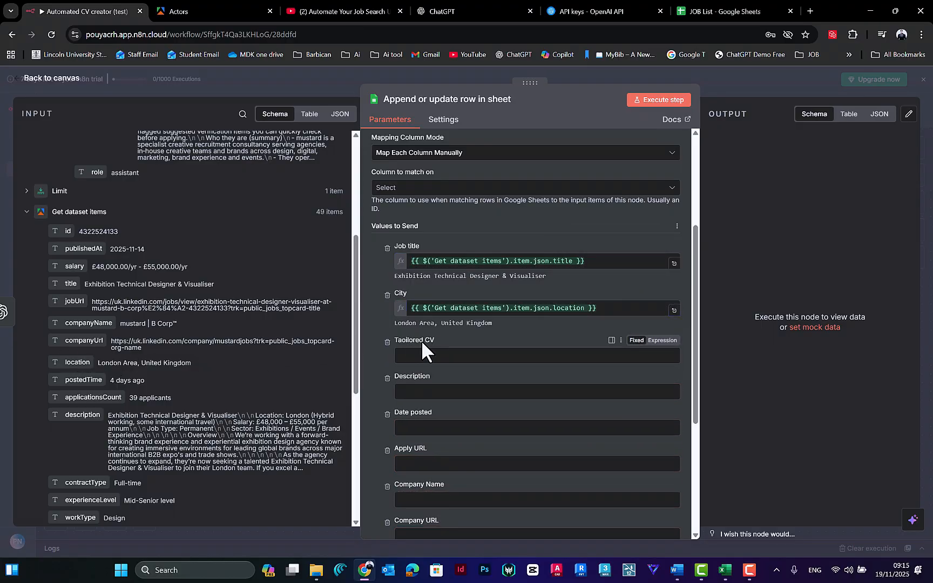
pyautogui.scroll(-2, 147, 364)
pyautogui.scroll(5, 124, 292)
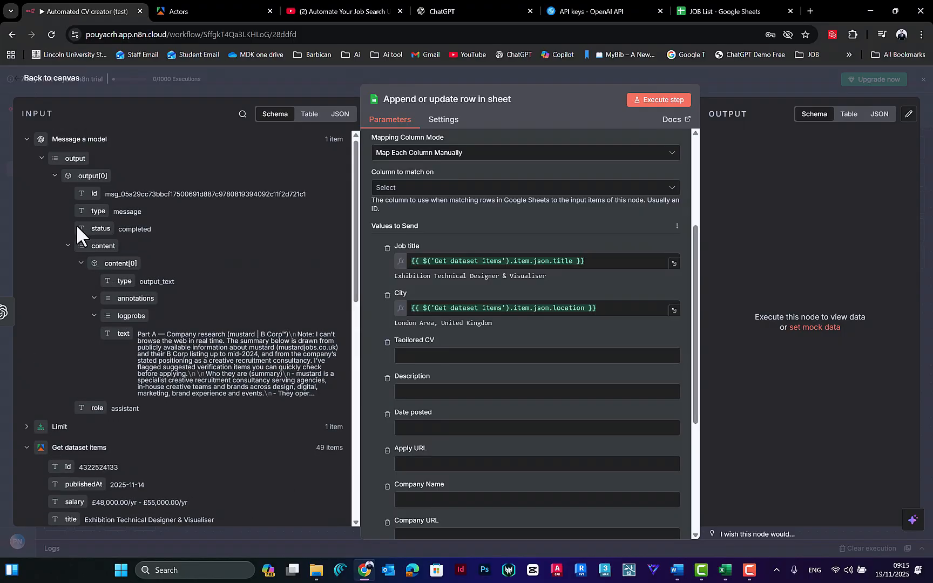
pyautogui.moveTo(120, 333); pyautogui.dragTo(404, 356)
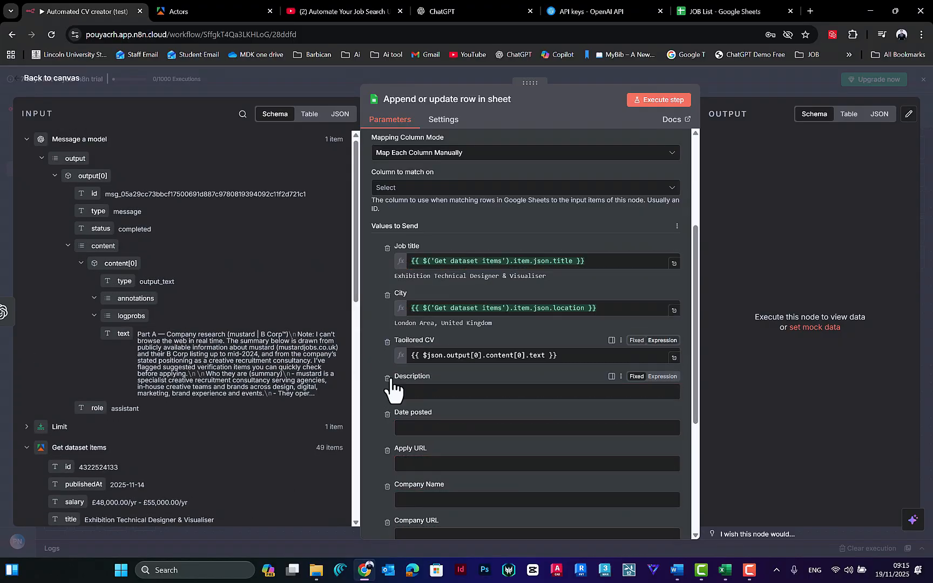
pyautogui.click(378, 337)
# Step: Map the Get dataset items fields description and postedTime to the Description and Date posted columns
pyautogui.scroll(-1, 399, 386)
pyautogui.scroll(-4, 134, 292)
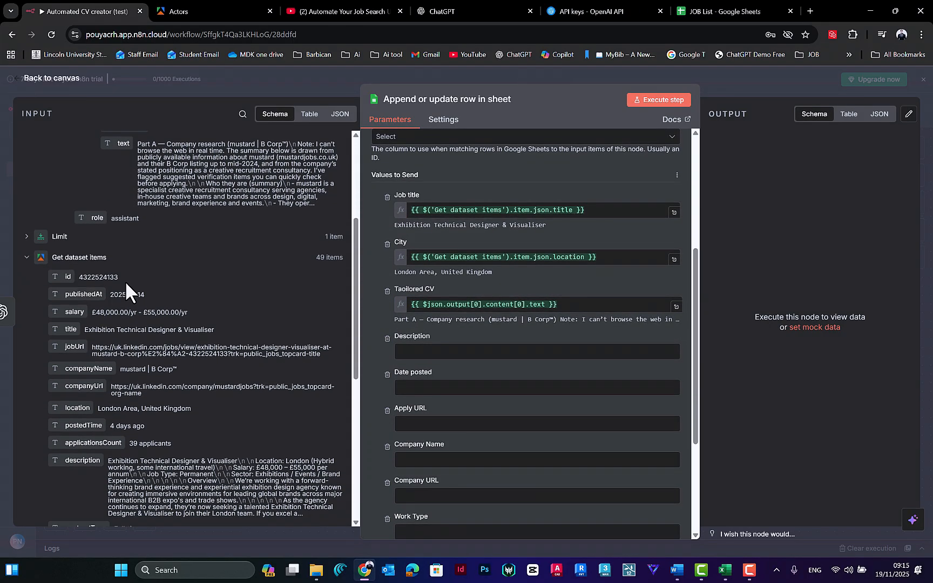
pyautogui.scroll(2, 129, 270)
pyautogui.scroll(-5, 139, 251)
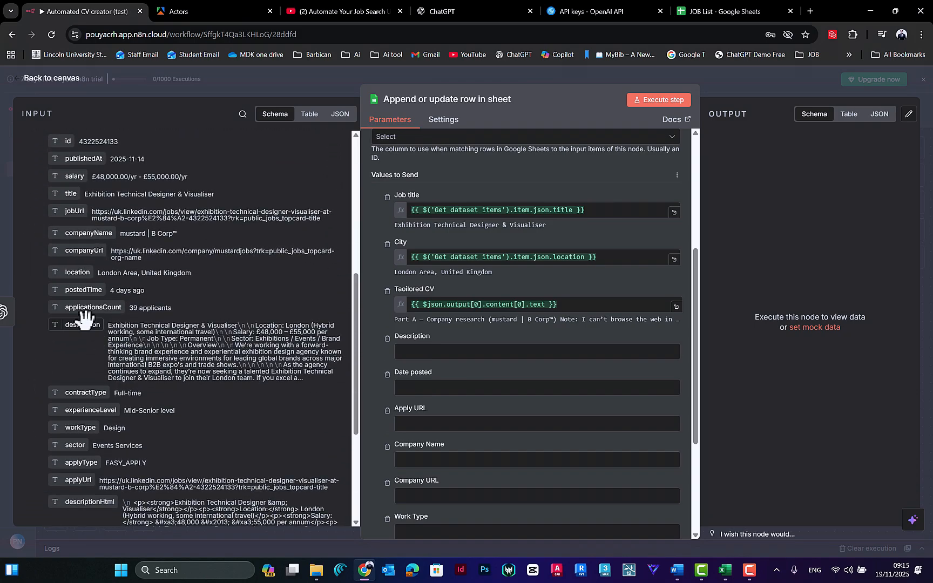
pyautogui.moveTo(82, 325); pyautogui.dragTo(372, 357)
pyautogui.click(374, 323)
pyautogui.scroll(-2, 375, 324)
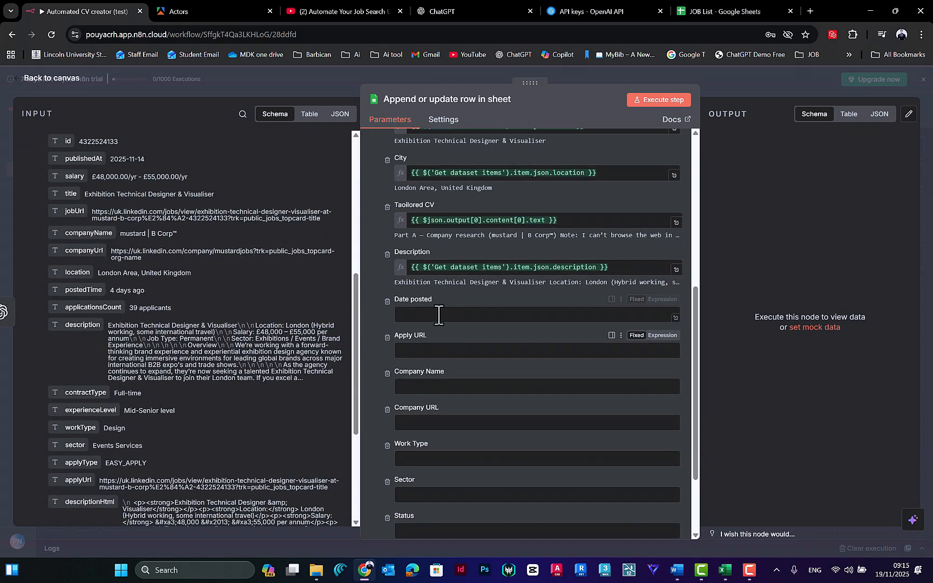
pyautogui.moveTo(73, 287); pyautogui.dragTo(454, 316)
pyautogui.click(373, 332)
# Step: Search the input fields for "apply" and map the Limit node's applyUrl to the Apply URL column
pyautogui.scroll(-2, 75, 330)
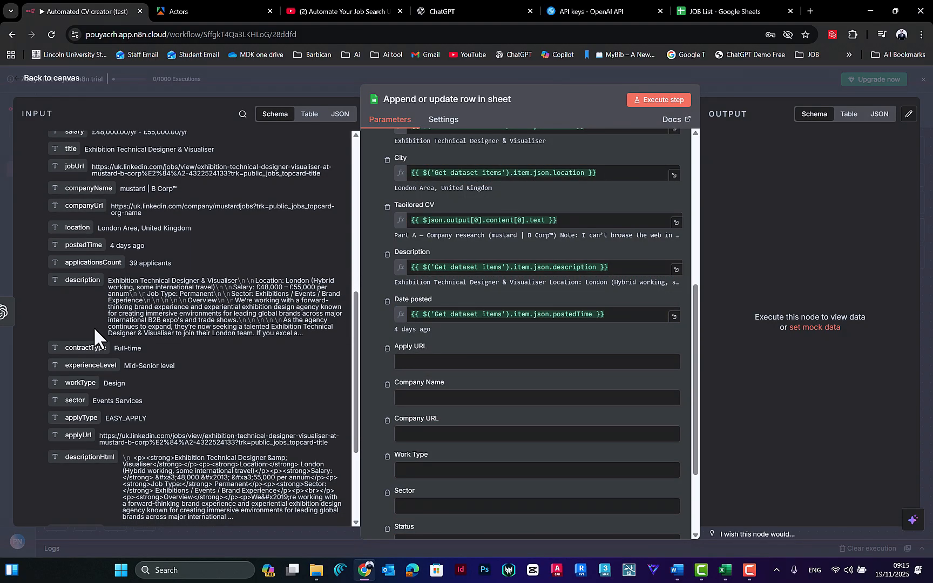
pyautogui.scroll(7, 97, 321)
pyautogui.scroll(-4, 104, 313)
pyautogui.scroll(-5, 103, 320)
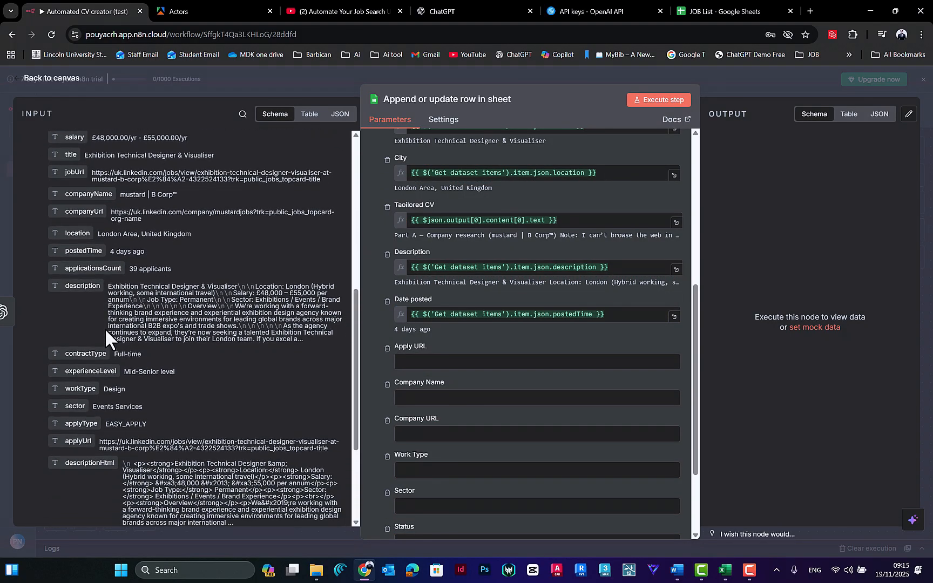
pyautogui.scroll(5, 117, 392)
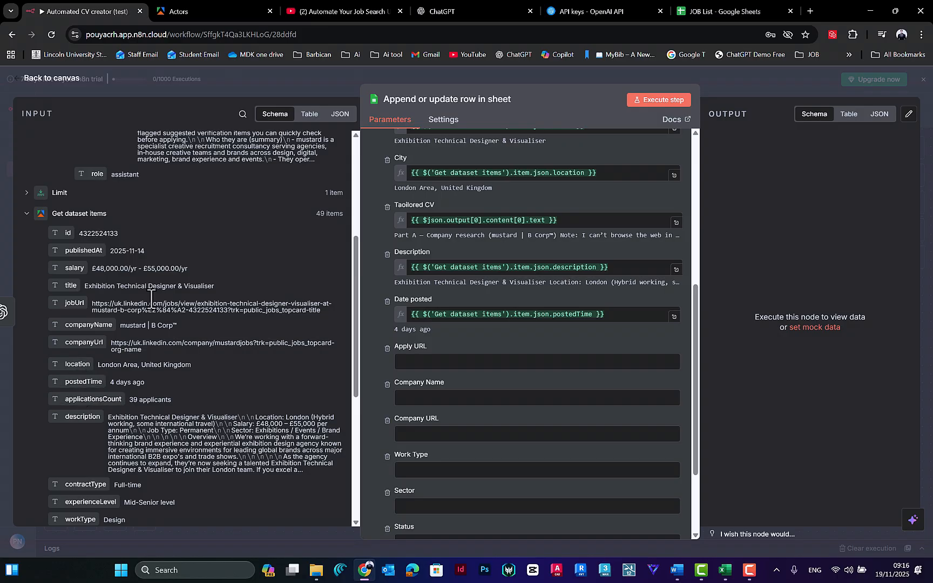
pyautogui.click(242, 115)
pyautogui.write('appl')
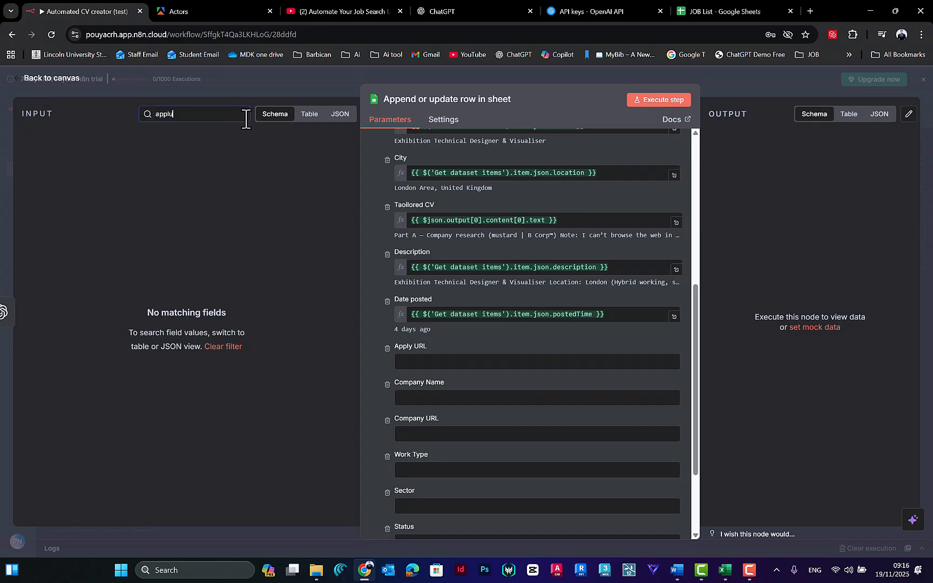
pyautogui.write('y')
pyautogui.scroll(-3, 70, 292)
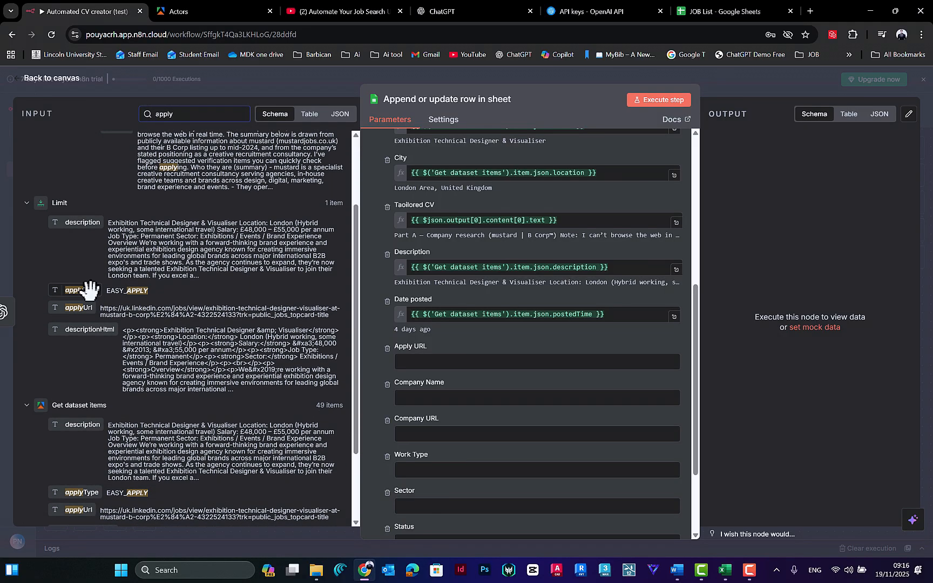
pyautogui.moveTo(78, 278); pyautogui.dragTo(425, 371)
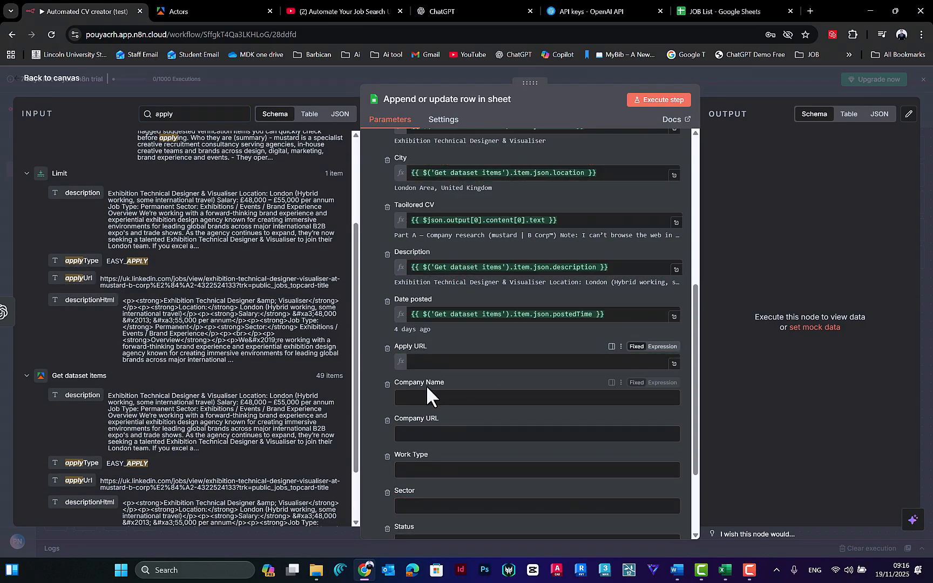
# Step: Map the Limit node's companyName, companyUrl and contractType fields to the Company Name, Company URL and Work Type columns
pyautogui.scroll(3, 214, 149)
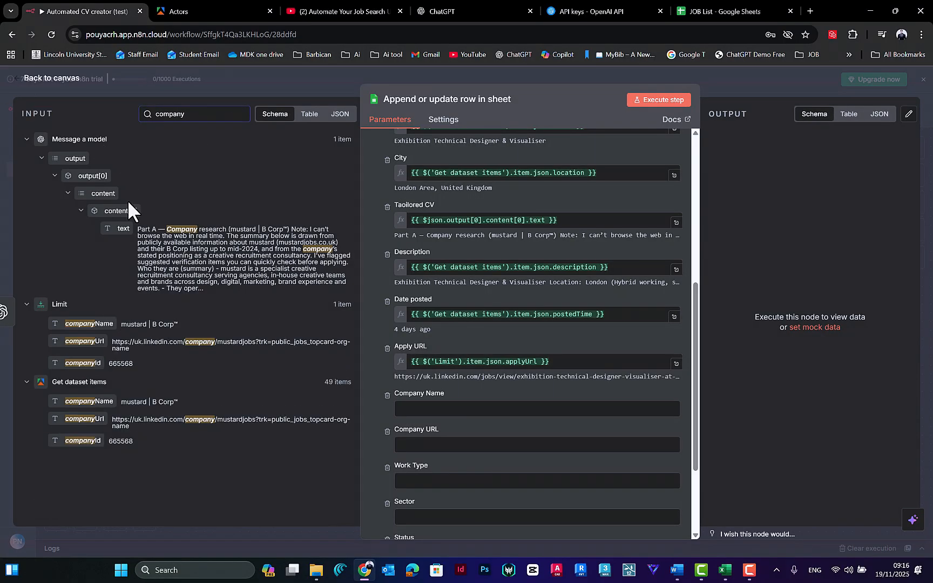
pyautogui.moveTo(105, 329); pyautogui.dragTo(468, 456)
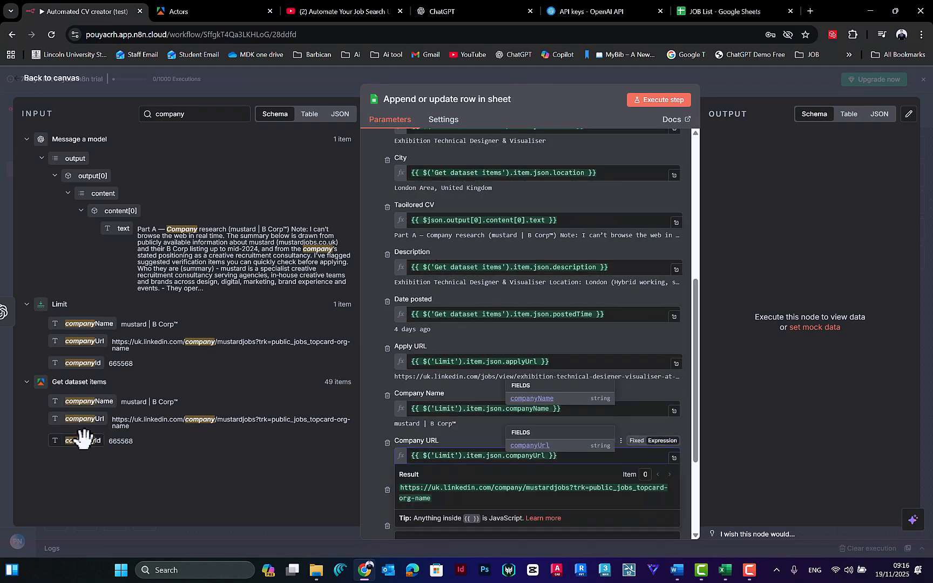
pyautogui.write('ty')
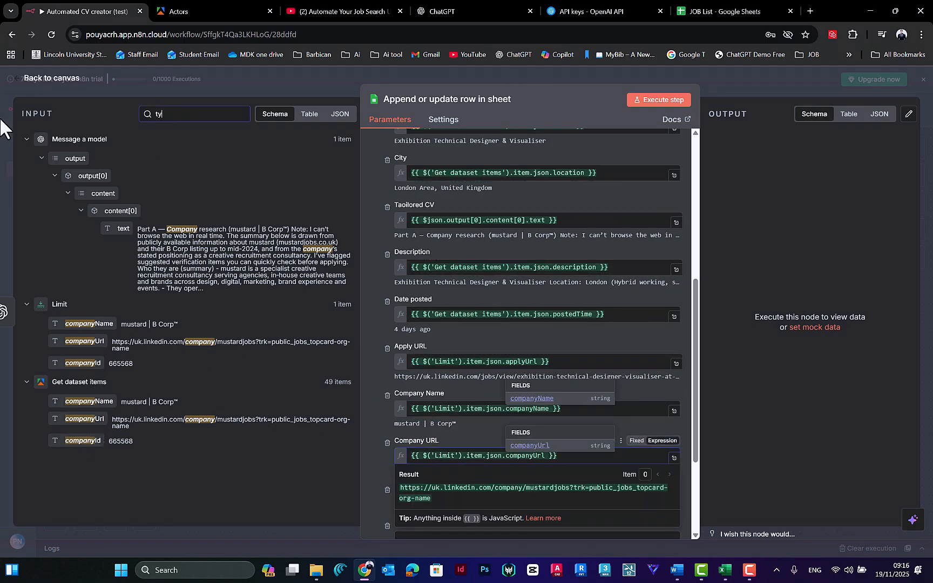
pyautogui.write('pe')
pyautogui.scroll(-5, 136, 245)
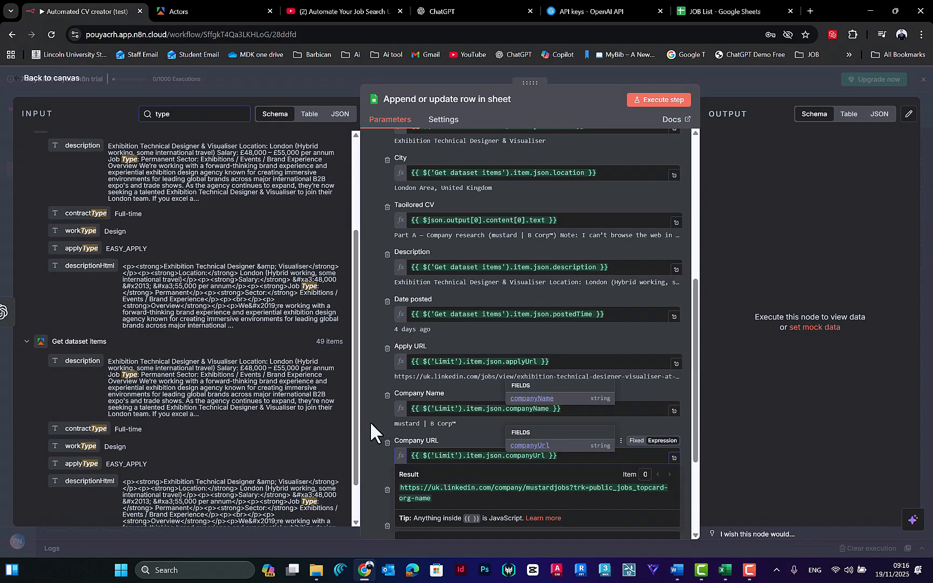
pyautogui.scroll(-3, 378, 427)
pyautogui.moveTo(76, 212); pyautogui.dragTo(419, 385)
pyautogui.click(382, 379)
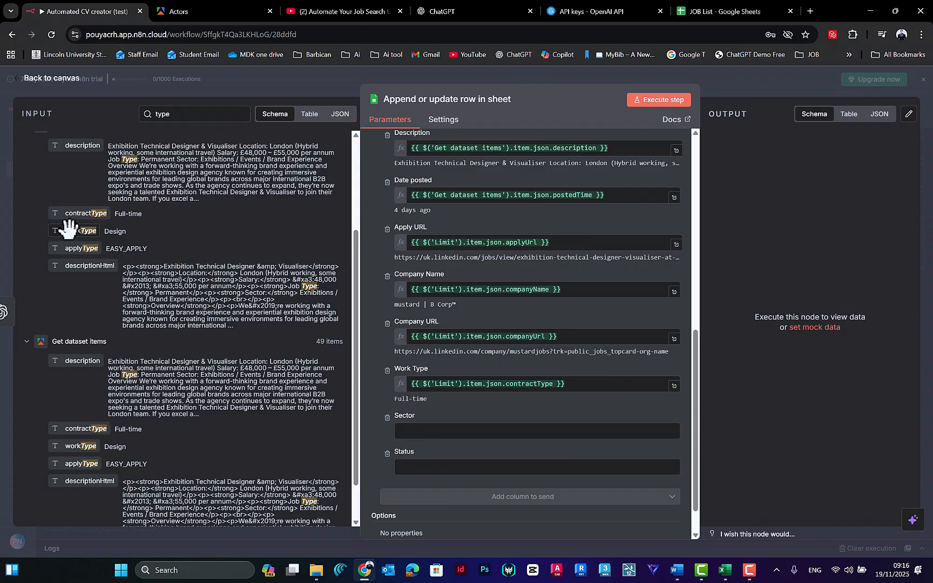
# Step: Map the Limit node's workType to the Sector column, set Status to "(change it)", and return to the canvas
pyautogui.moveTo(69, 227); pyautogui.dragTo(432, 432)
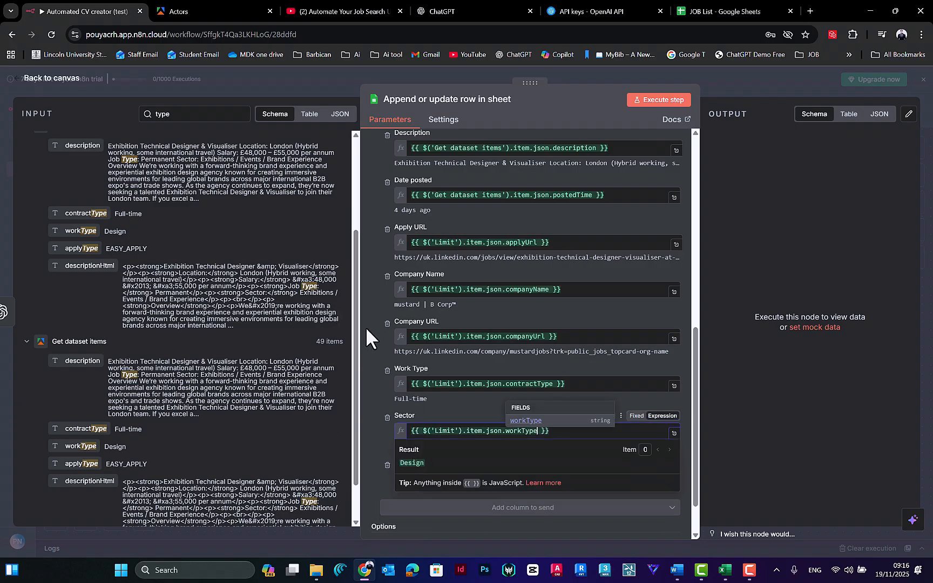
pyautogui.click(427, 478)
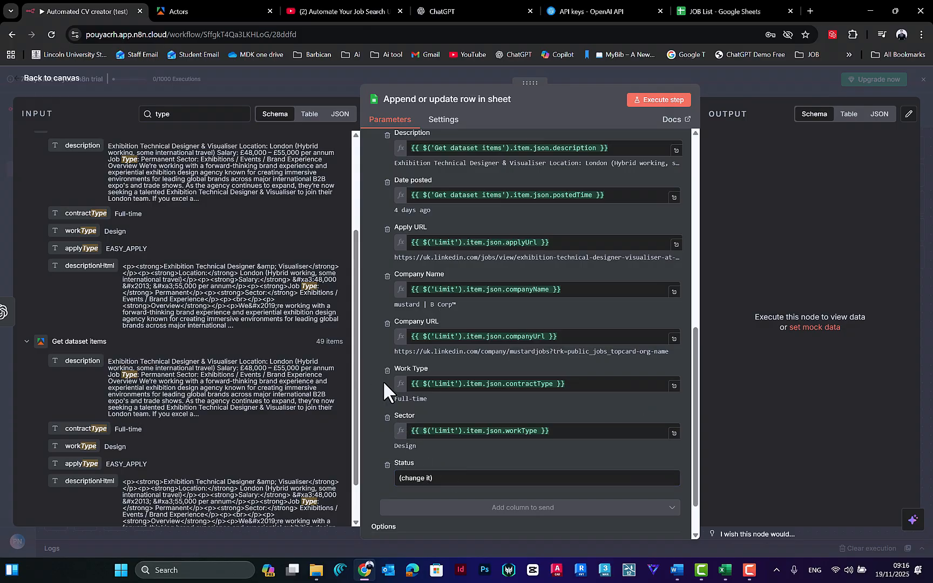
pyautogui.scroll(10, 383, 380)
pyautogui.scroll(-10, 496, 432)
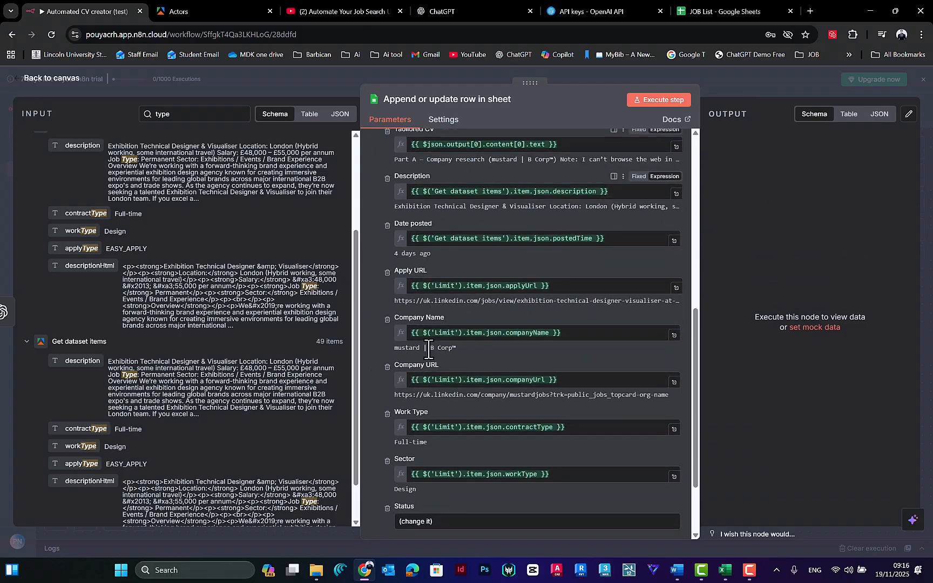
pyautogui.scroll(10, 495, 432)
pyautogui.click(419, 71)
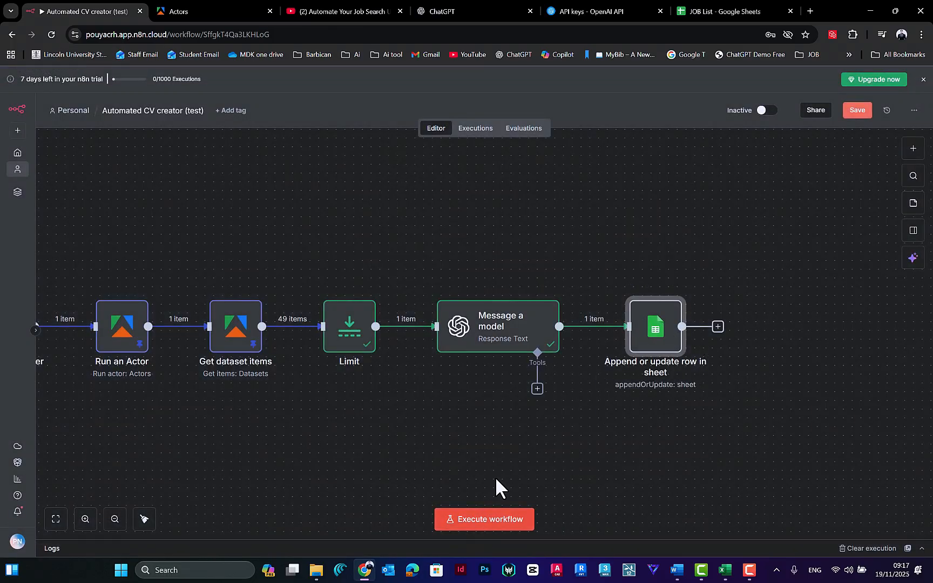
# Step: Pin the output data of the Limit and Message a model nodes and execute the workflow
pyautogui.moveTo(564, 262); pyautogui.dragTo(258, 463)
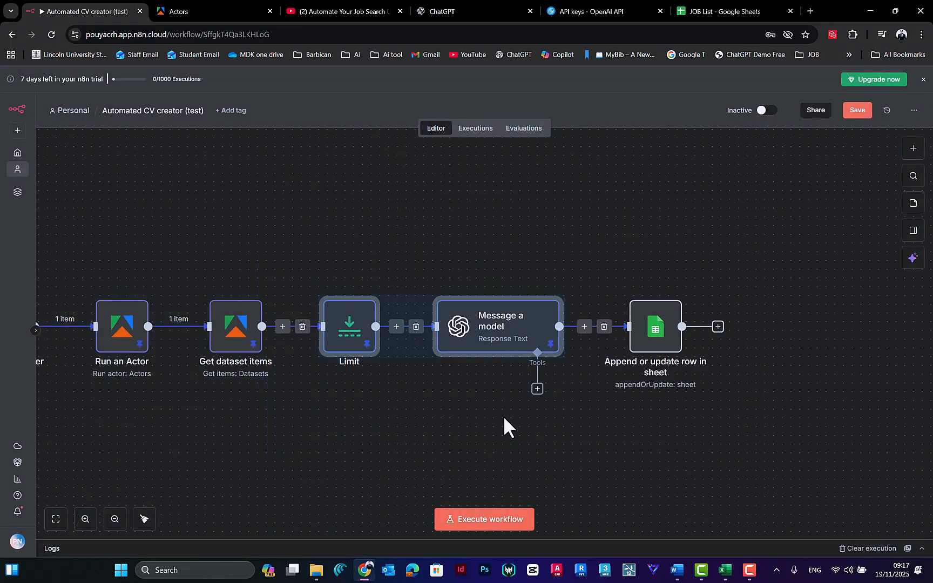
pyautogui.click(485, 519)
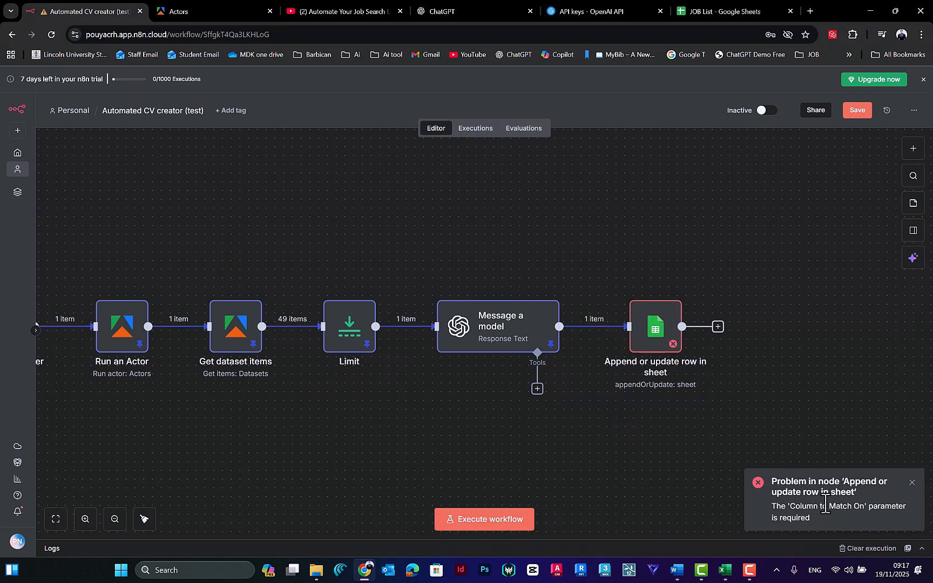
# Step: Check the column-to-match setting and the value expressions in the Append or update row in sheet node for errors
pyautogui.doubleClick(651, 333)
pyautogui.scroll(-5, 637, 378)
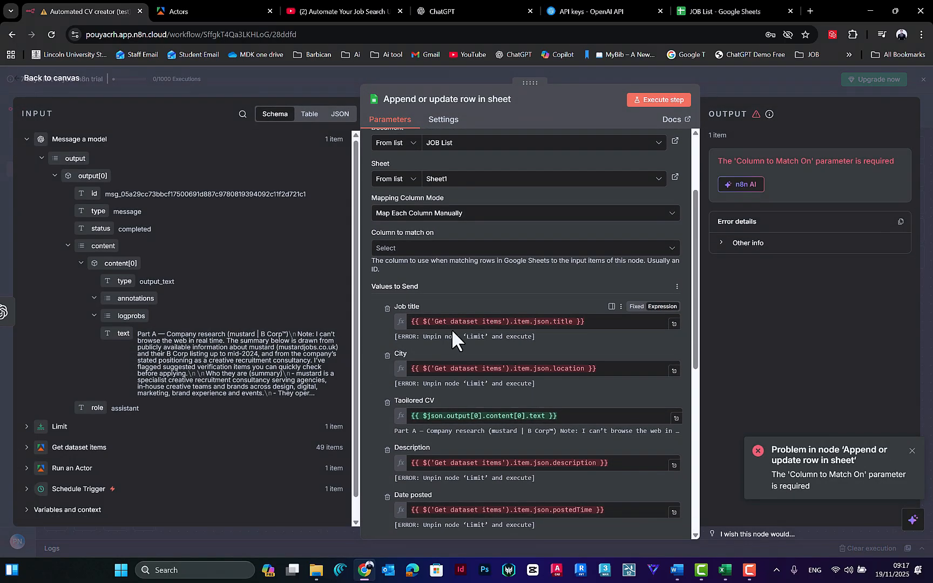
pyautogui.scroll(-2, 454, 330)
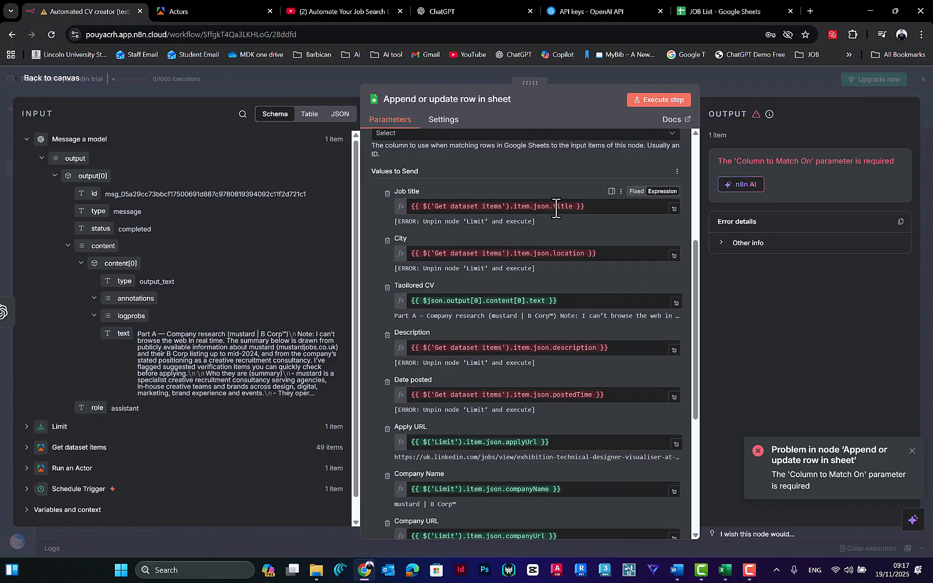
pyautogui.scroll(-1, 306, 279)
pyautogui.click(622, 347)
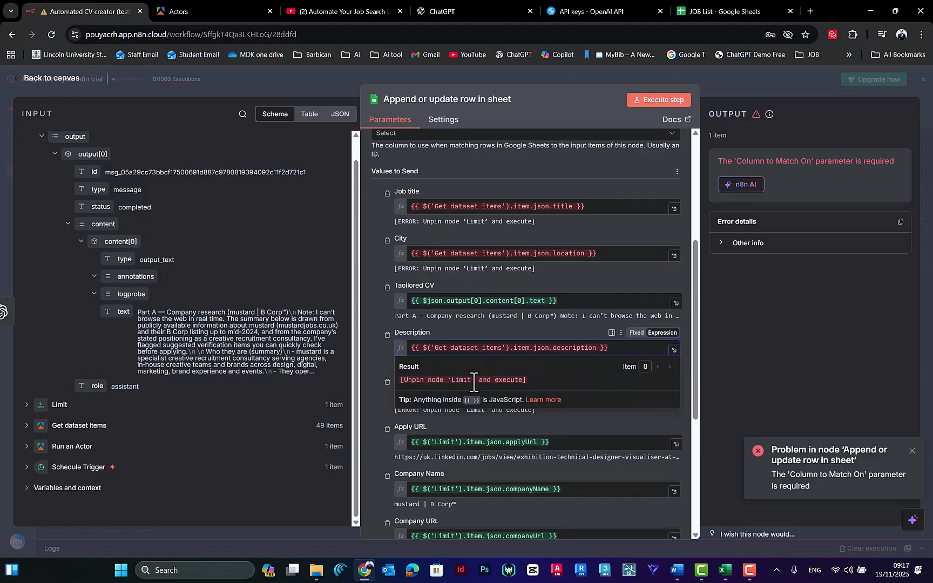
pyautogui.click(554, 72)
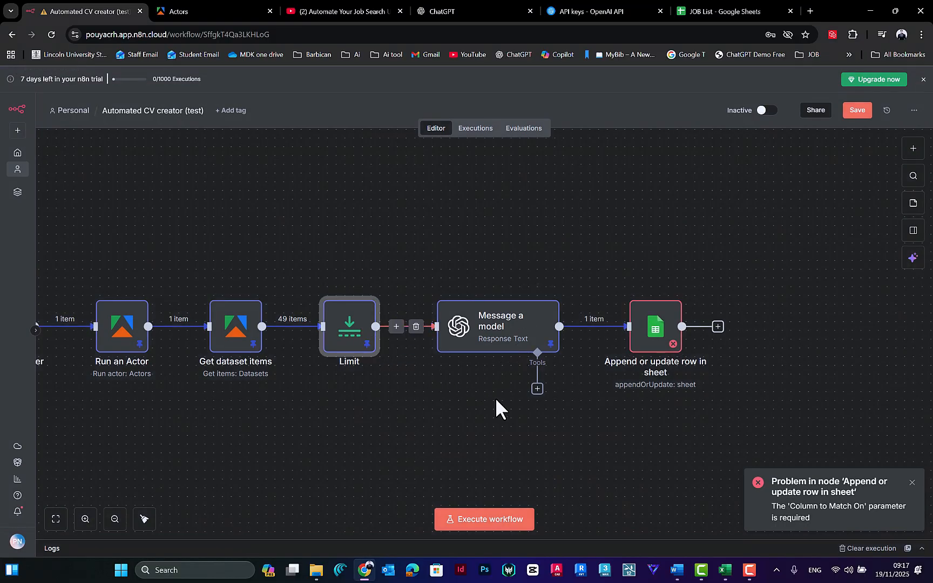
# Step: Delete the Limit node between Get dataset items and Message a model
pyautogui.press('Delete')
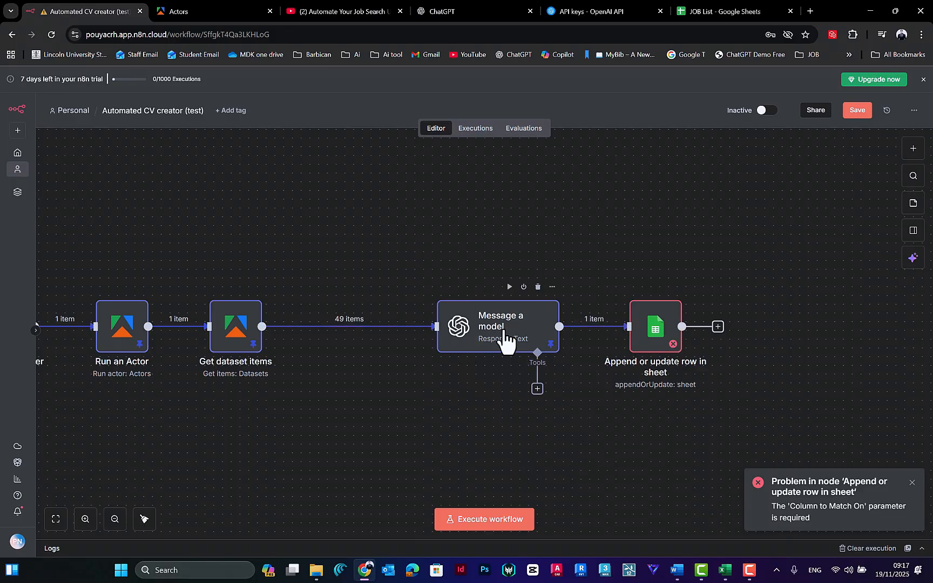
pyautogui.scroll(-3, 387, 350)
pyautogui.scroll(2, 382, 346)
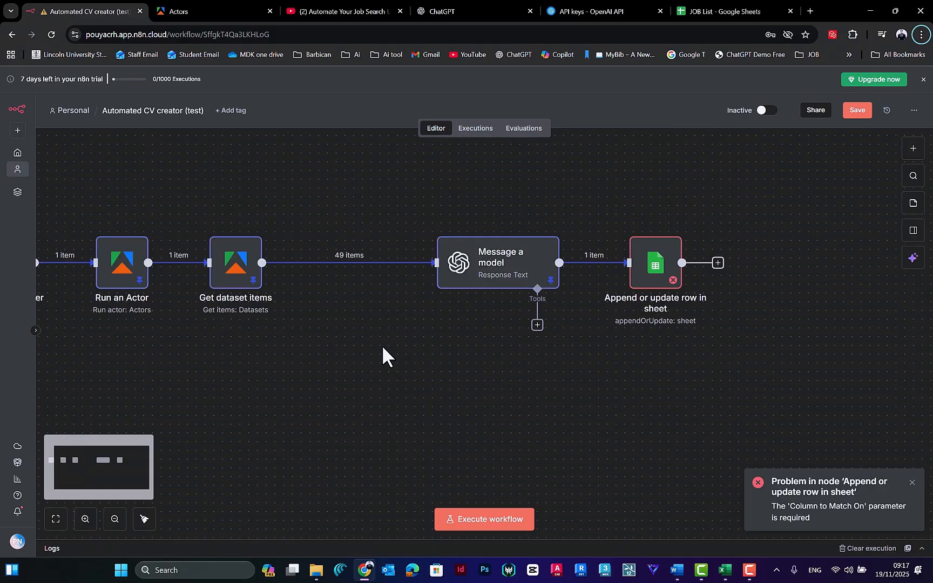
pyautogui.scroll(-2, 382, 346)
pyautogui.scroll(1, 381, 345)
pyautogui.moveTo(316, 319); pyautogui.dragTo(438, 411)
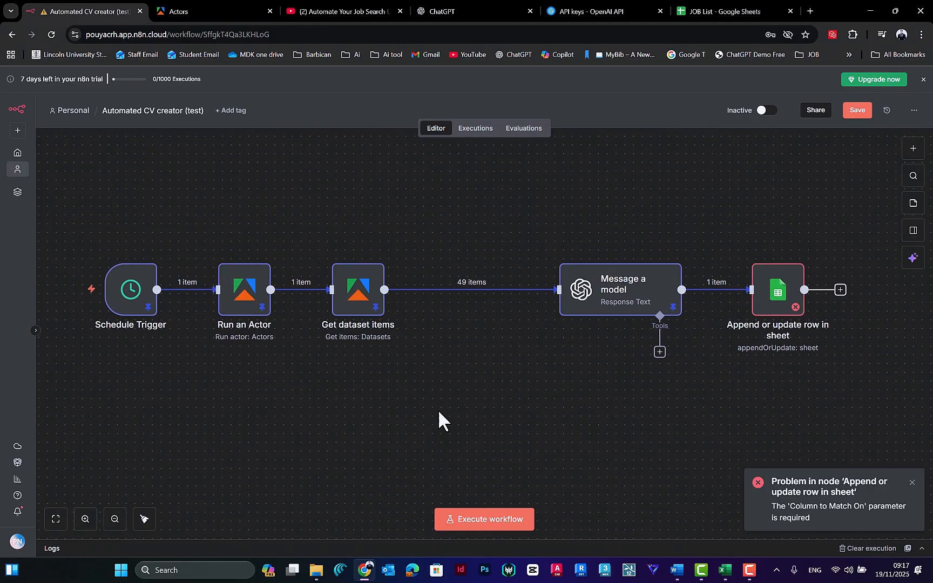
pyautogui.click(112, 521)
pyautogui.moveTo(650, 323); pyautogui.dragTo(581, 358)
pyautogui.moveTo(687, 235); pyautogui.dragTo(103, 466)
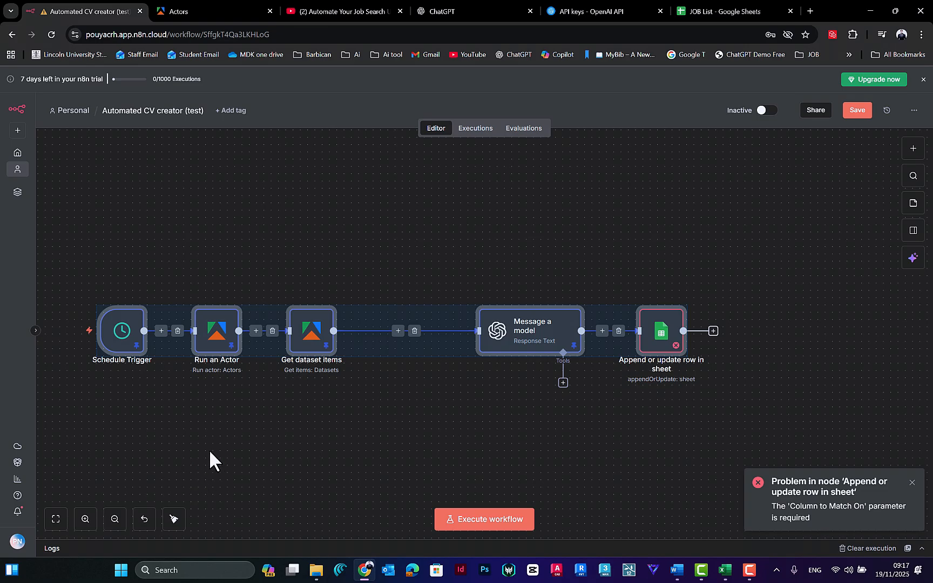
pyautogui.rightClick(244, 335)
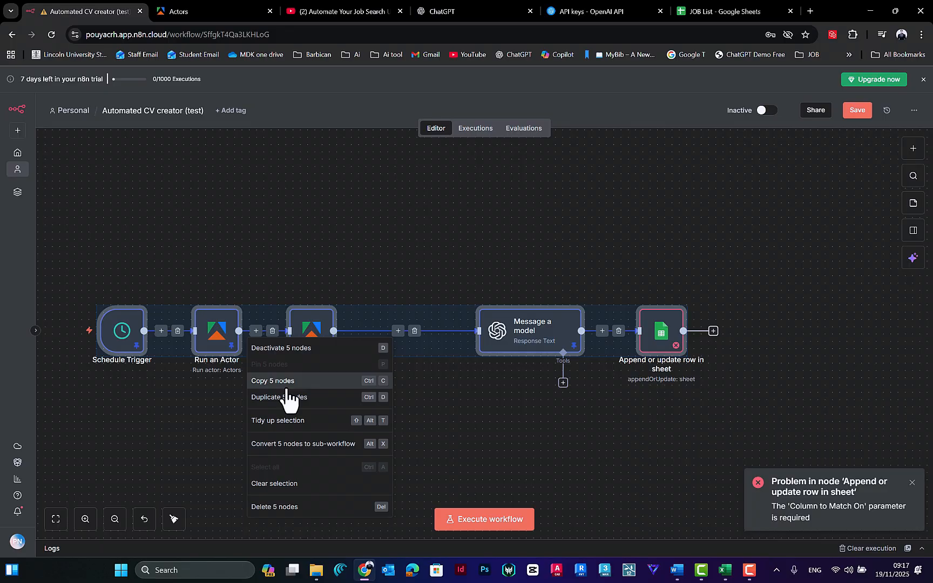
pyautogui.click(272, 380)
# Step: Unpin the output data of the Message a model, Get dataset items, Run an Actor and Schedule Trigger nodes
pyautogui.click(539, 341)
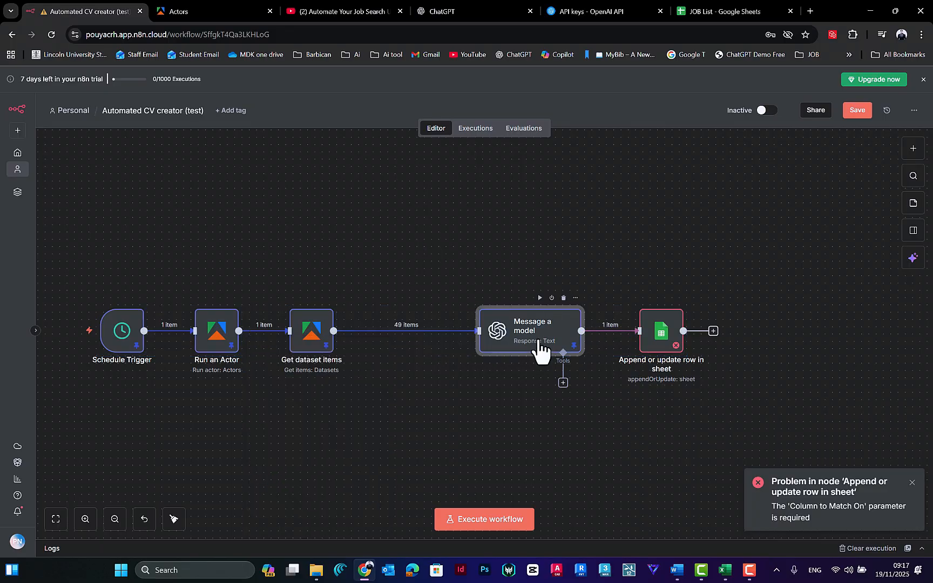
pyautogui.click(301, 328)
pyautogui.press('p')
pyautogui.click(224, 328)
pyautogui.press('p')
pyautogui.click(129, 334)
pyautogui.press('p')
pyautogui.click(300, 180)
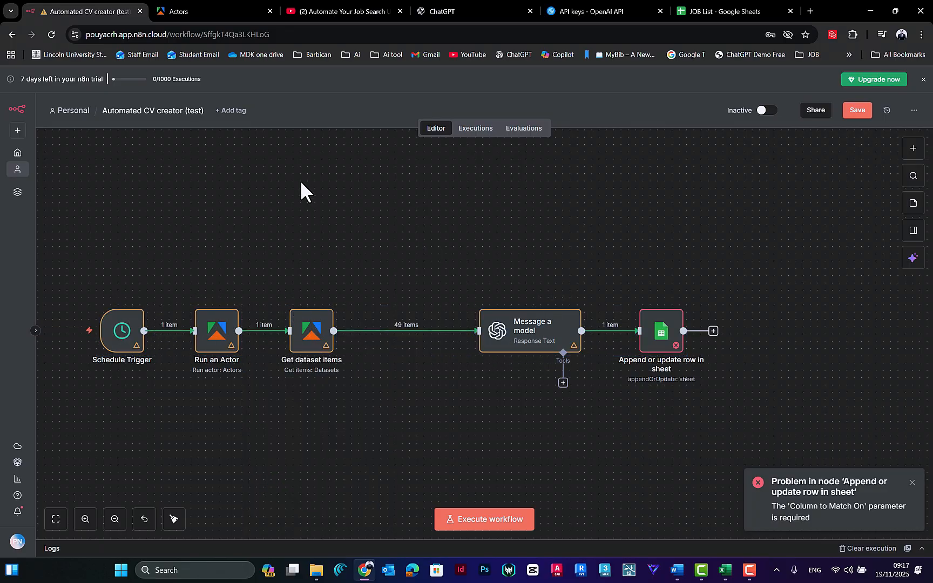
pyautogui.moveTo(343, 239); pyautogui.dragTo(367, 241)
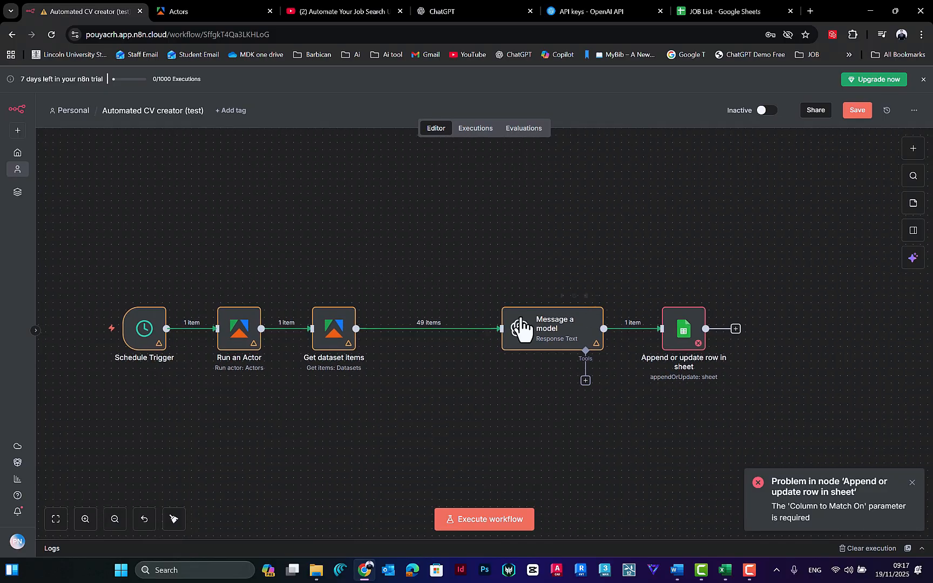
# Step: Unpin the output data of the Message a model node and execute the full workflow
pyautogui.click(491, 232)
pyautogui.click(581, 338)
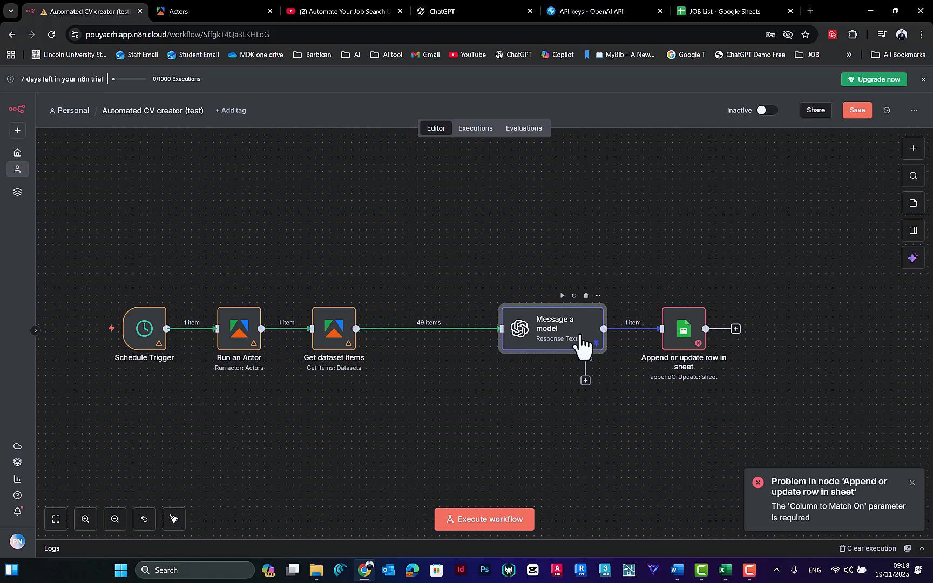
pyautogui.press('p')
pyautogui.click(654, 241)
pyautogui.click(470, 520)
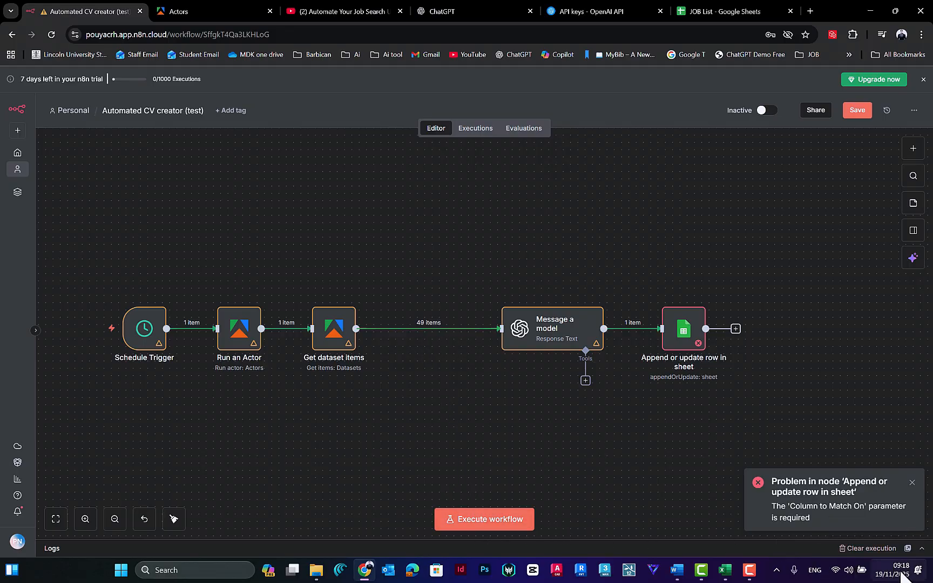
pyautogui.click(466, 521)
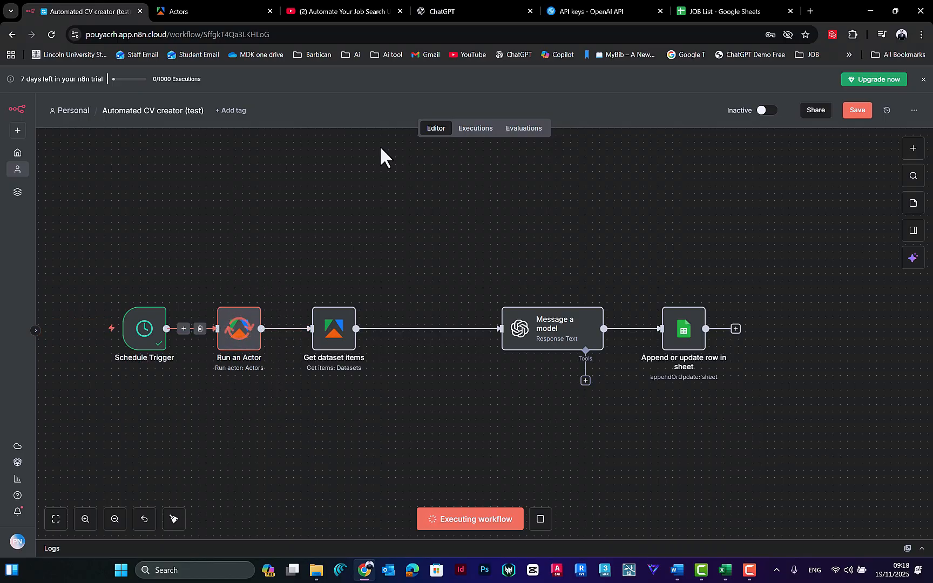
# Step: Switch to Apify, check the progress of the current LinkedIn Jobs Scraper run in the list of runs, and return to the workflow
pyautogui.click(208, 10)
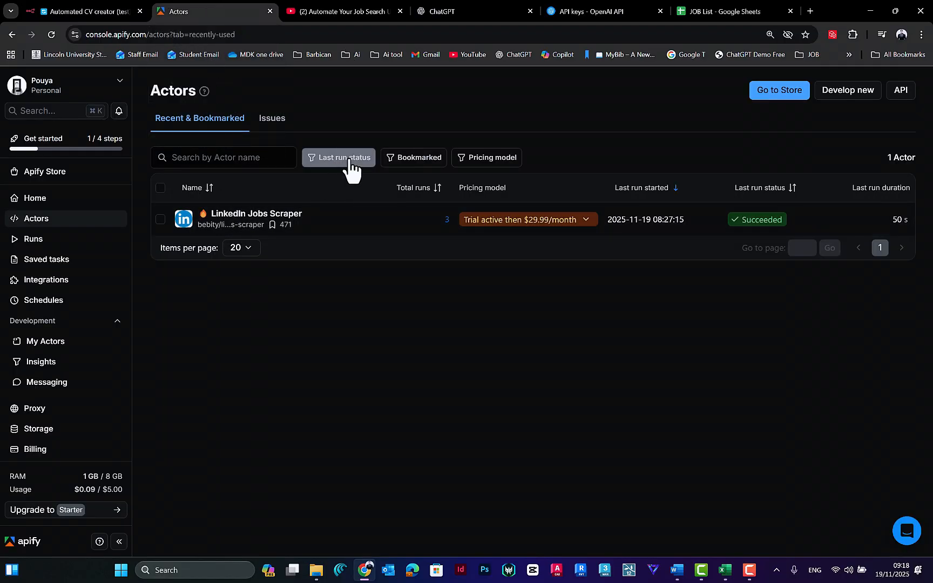
pyautogui.click(267, 119)
pyautogui.click(212, 125)
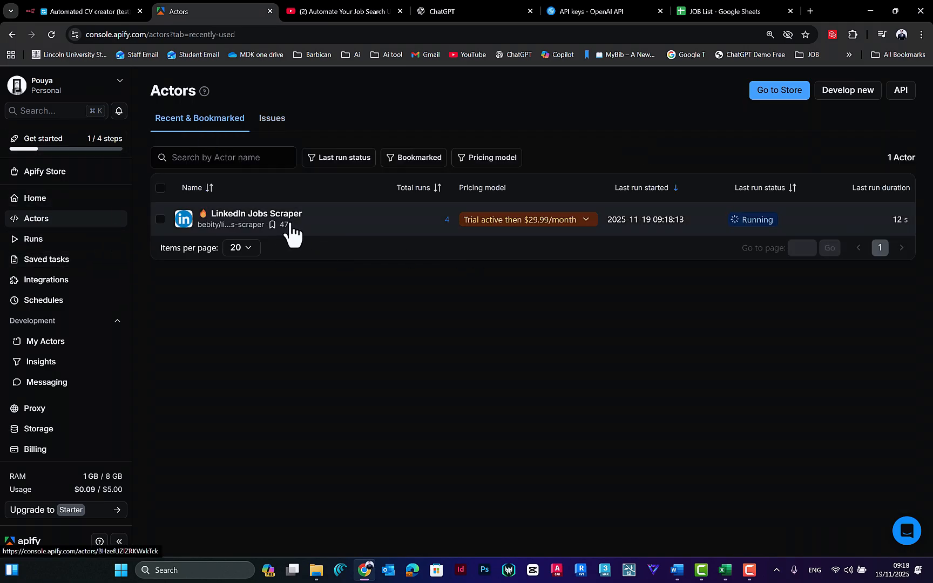
pyautogui.click(34, 239)
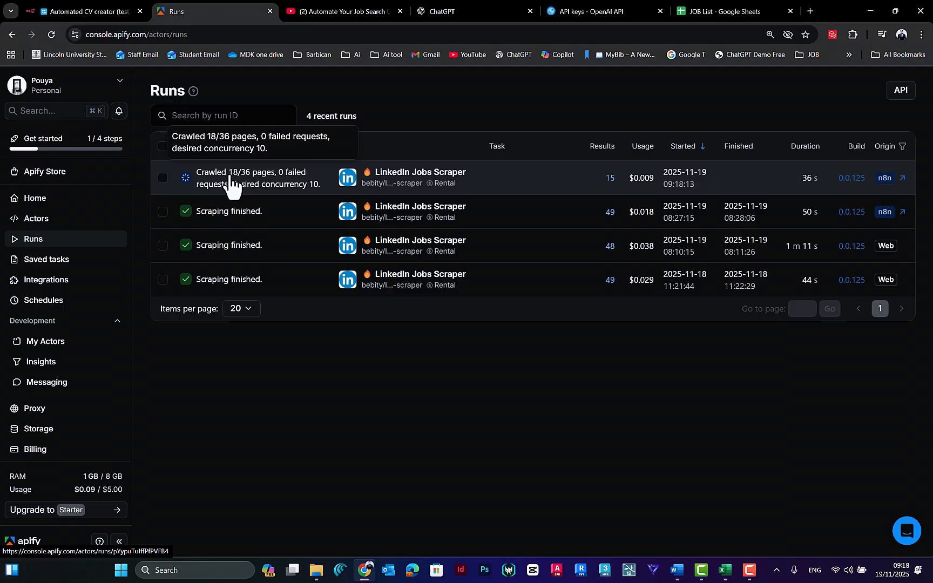
pyautogui.click(107, 7)
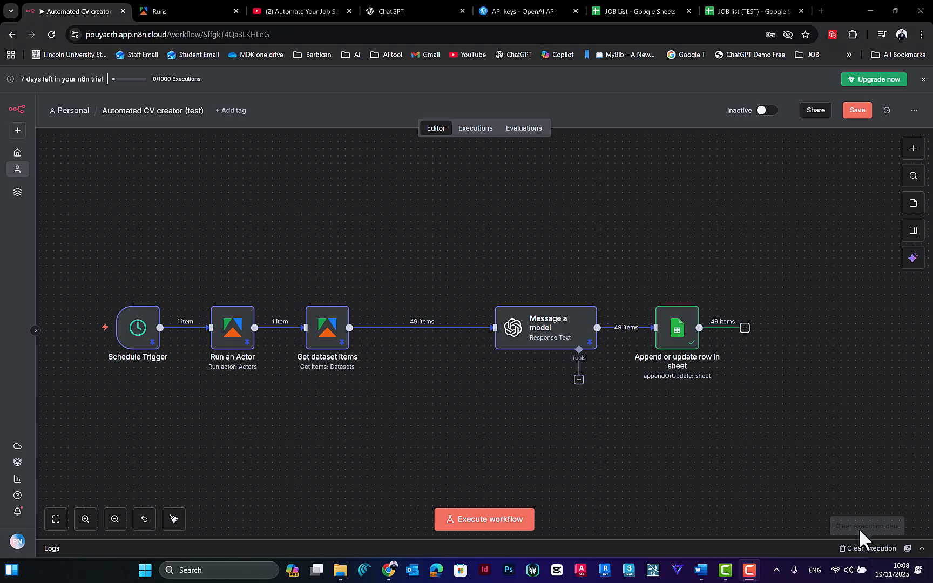
# Step: Switch to the JOB list (TEST) spreadsheet and look through the job rows and tailored CVs written by the workflow
pyautogui.moveTo(617, 344)
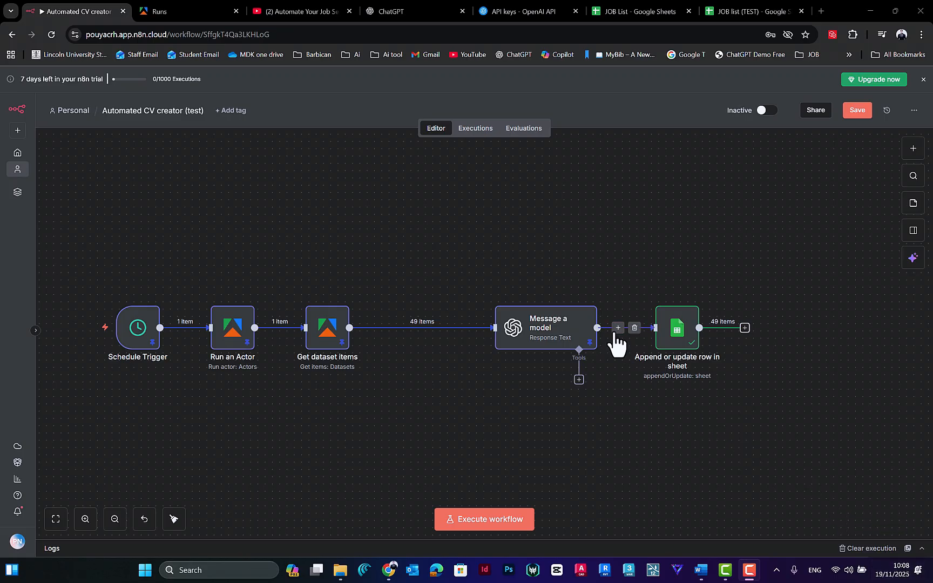
pyautogui.click(734, 11)
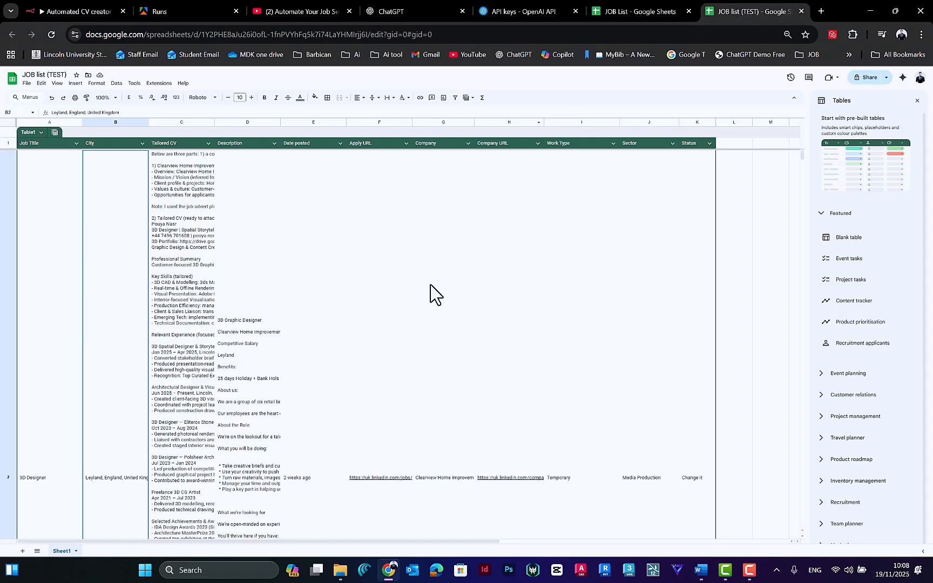
pyautogui.scroll(-4, 320, 307)
pyautogui.scroll(4, 183, 296)
pyautogui.click(171, 259)
pyautogui.scroll(-8, 153, 381)
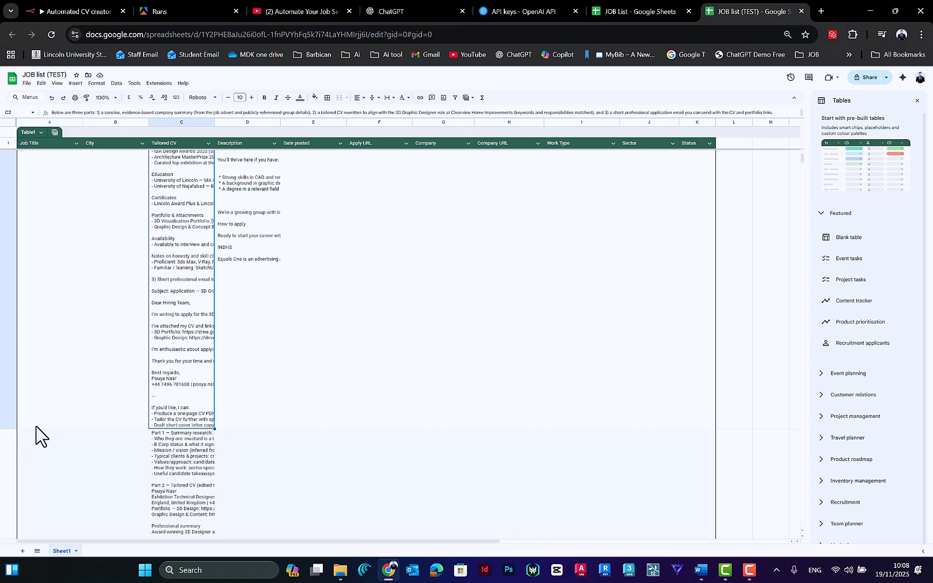
pyautogui.scroll(-15, 127, 368)
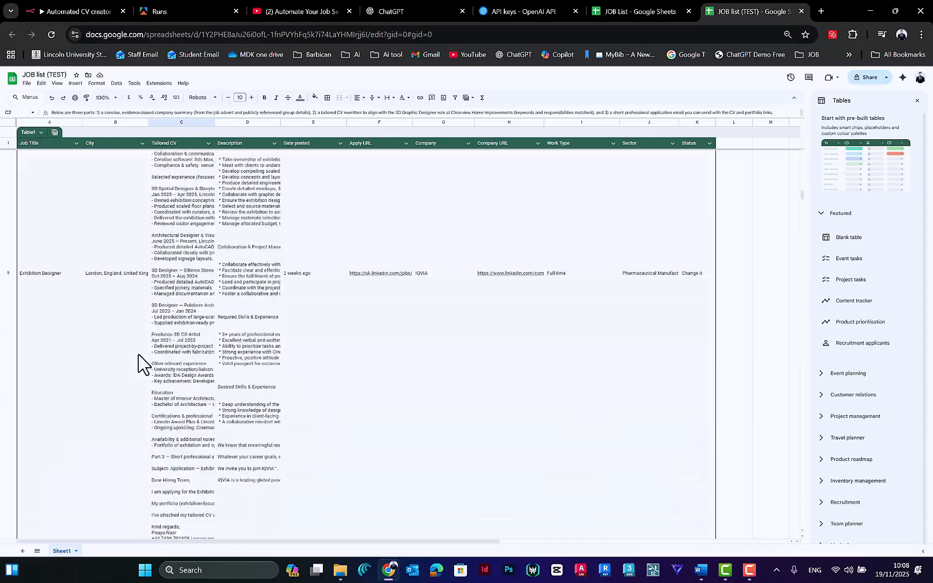
pyautogui.scroll(-10, 110, 354)
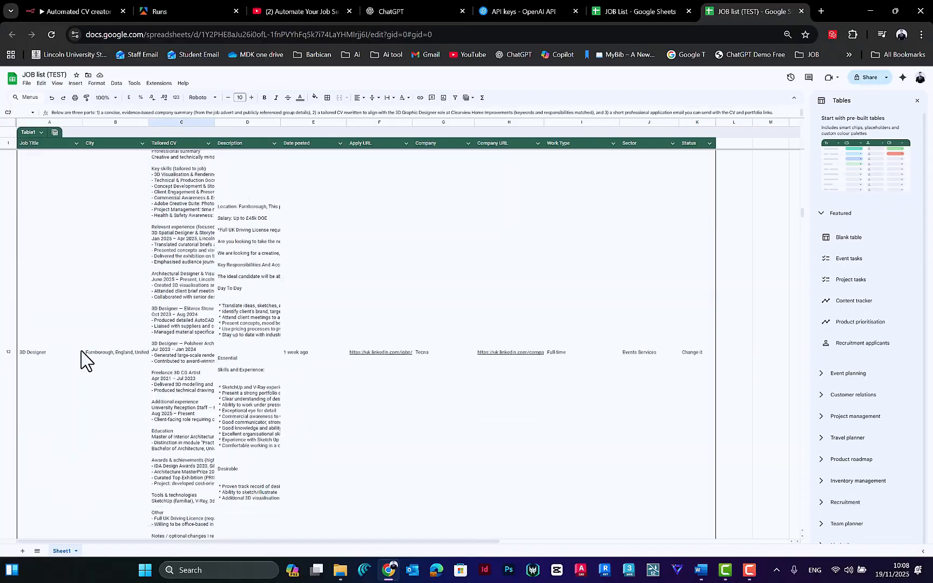
pyautogui.scroll(-5, 767, 281)
pyautogui.moveTo(803, 244); pyautogui.dragTo(818, 428)
pyautogui.scroll(-10, 216, 388)
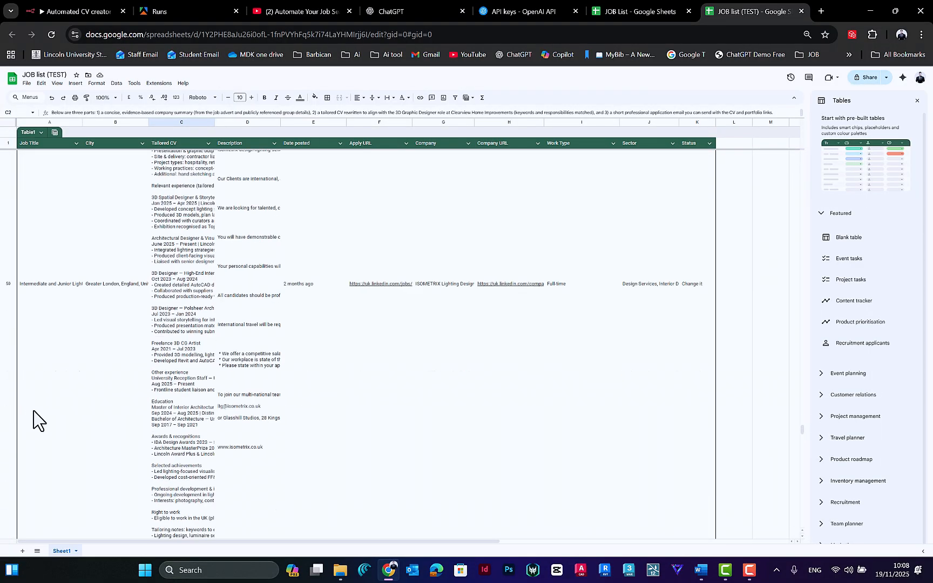
pyautogui.scroll(2, 120, 357)
pyautogui.scroll(5, 108, 324)
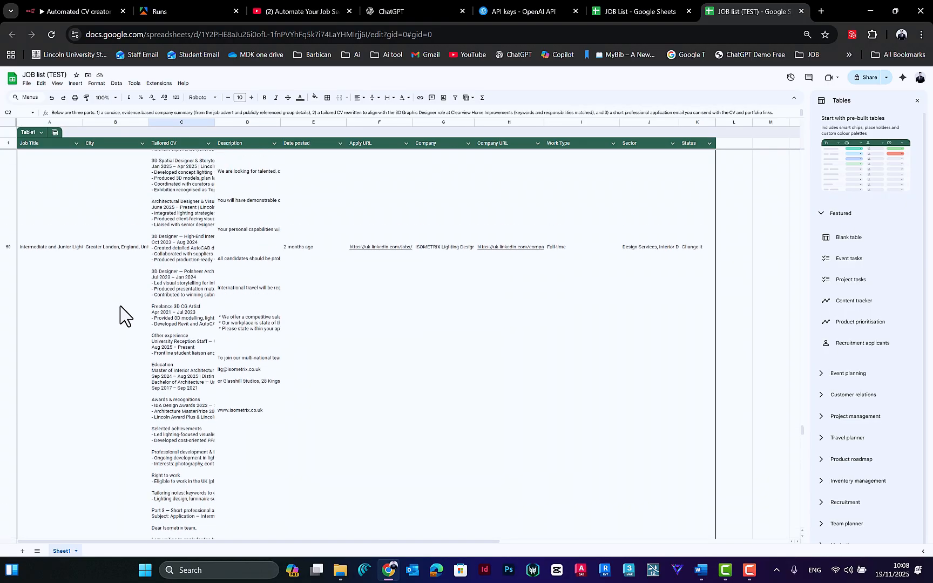
pyautogui.moveTo(802, 425); pyautogui.dragTo(806, 241)
pyautogui.scroll(10, 234, 358)
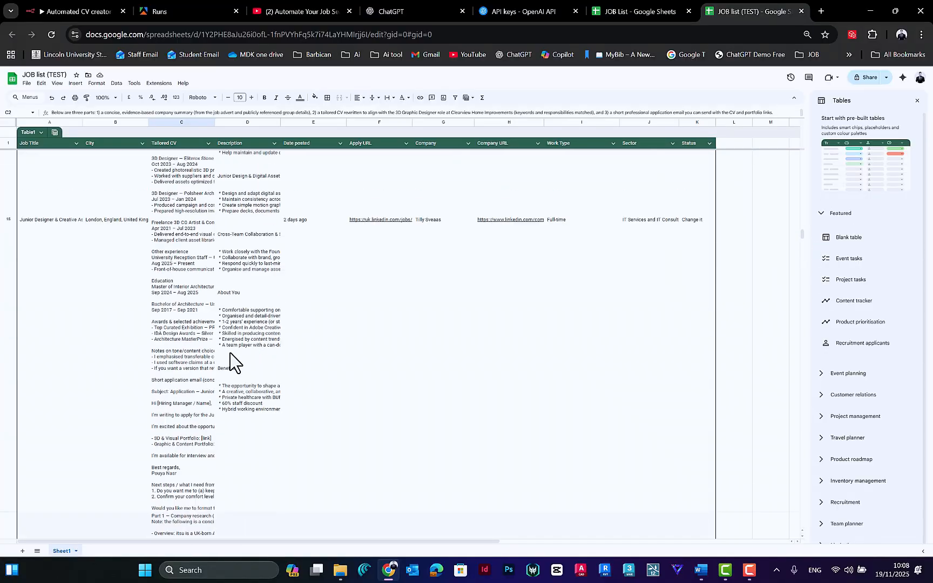
pyautogui.scroll(15, 66, 298)
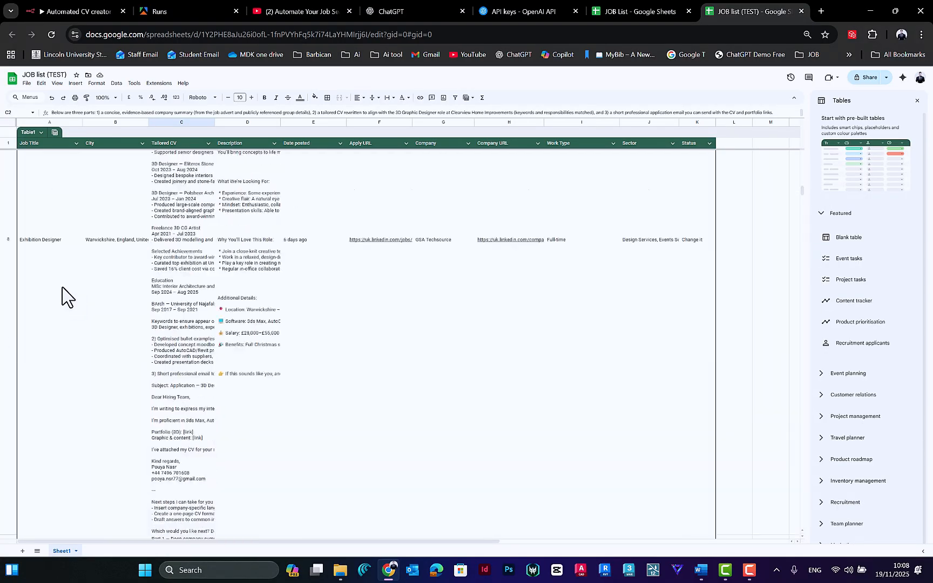
# Step: Reduce the height of row 7, the 3D Designers (Spatial) job, so the row is compact
pyautogui.click(48, 261)
pyautogui.scroll(-4, 86, 303)
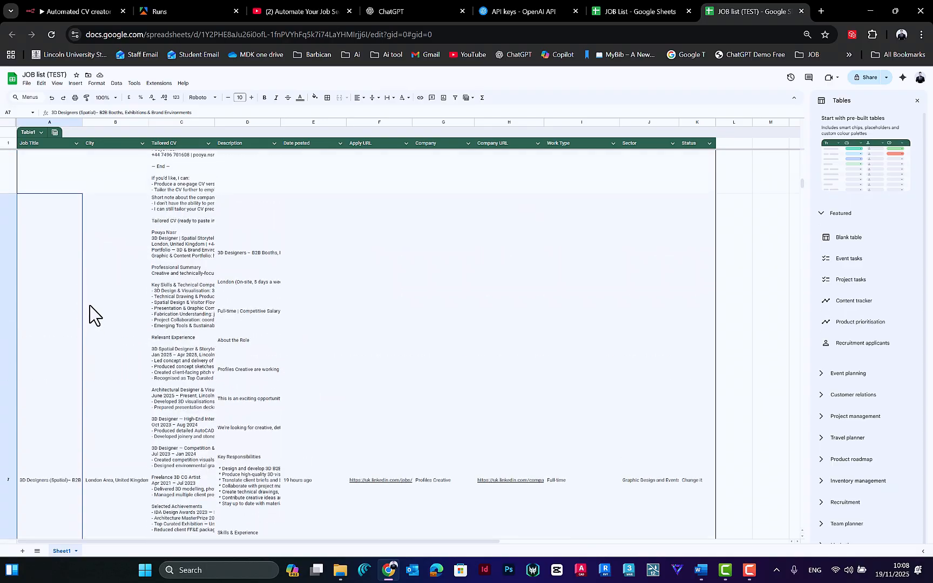
pyautogui.moveTo(6, 306); pyautogui.dragTo(21, 178)
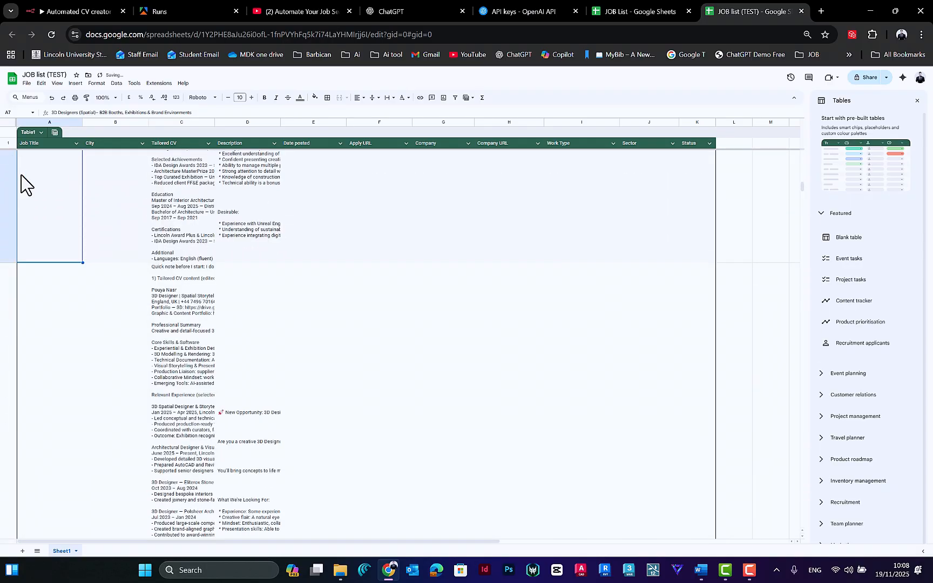
pyautogui.scroll(5, 16, 302)
pyautogui.scroll(-1, 10, 424)
pyautogui.moveTo(8, 481); pyautogui.dragTo(35, 203)
pyautogui.scroll(3, 37, 226)
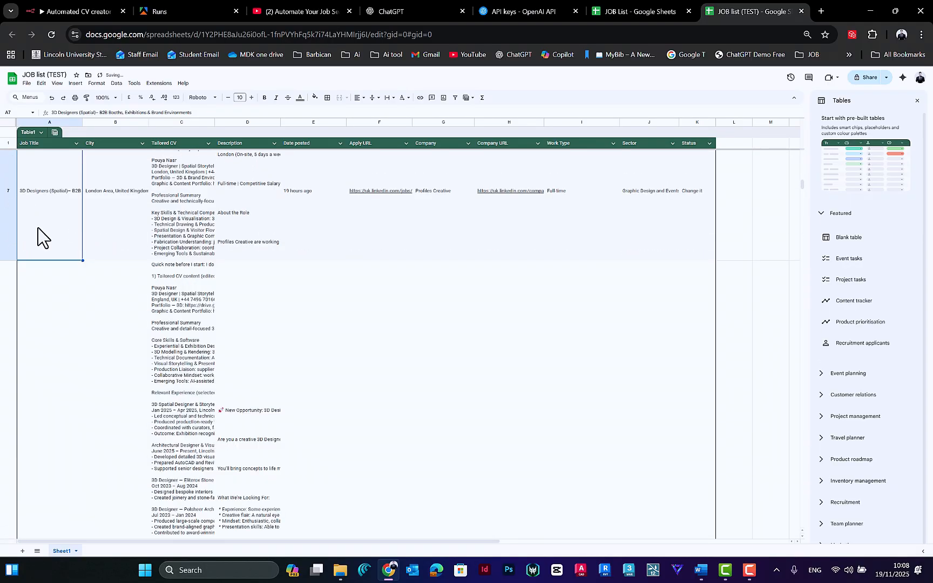
pyautogui.moveTo(5, 380); pyautogui.dragTo(6, 296)
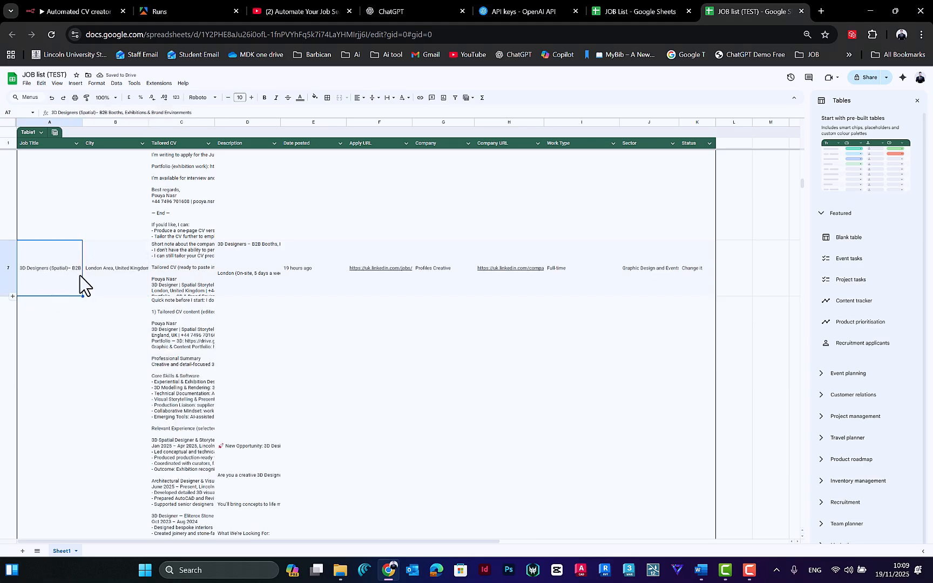
# Step: Open the Tailored CV cell of row 7 and examine its key skills and relevant experience headings
pyautogui.click(110, 275)
pyautogui.click(182, 272)
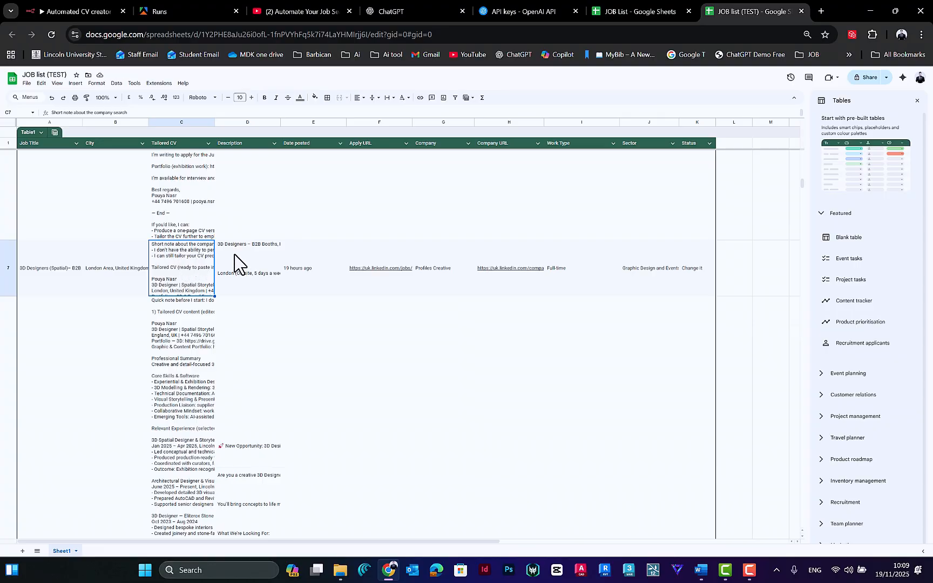
pyautogui.click(245, 261)
pyautogui.click(195, 273)
pyautogui.doubleClick(205, 287)
pyautogui.scroll(-2, 217, 303)
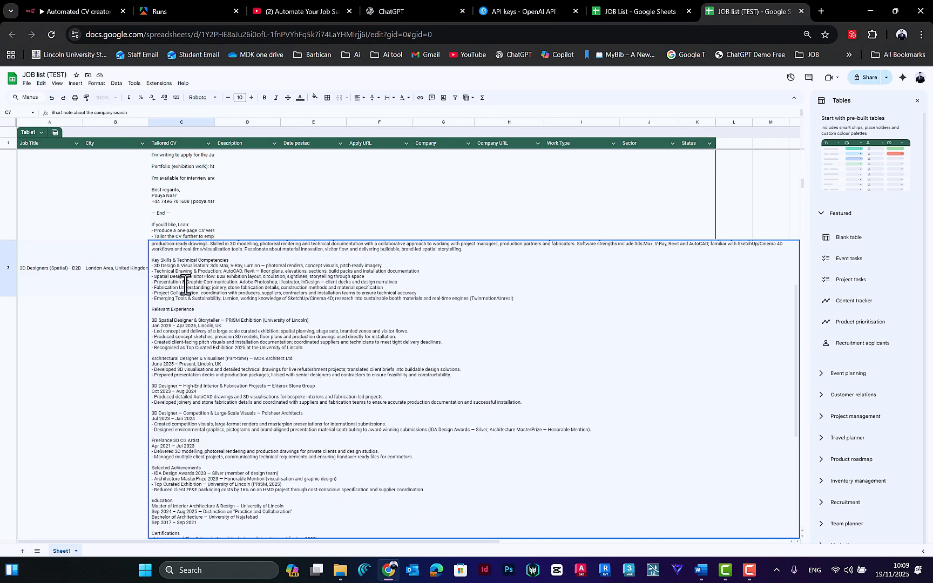
pyautogui.moveTo(152, 315); pyautogui.dragTo(448, 326)
pyautogui.moveTo(152, 282); pyautogui.dragTo(277, 284)
pyautogui.click(273, 284)
pyautogui.scroll(-2, 197, 326)
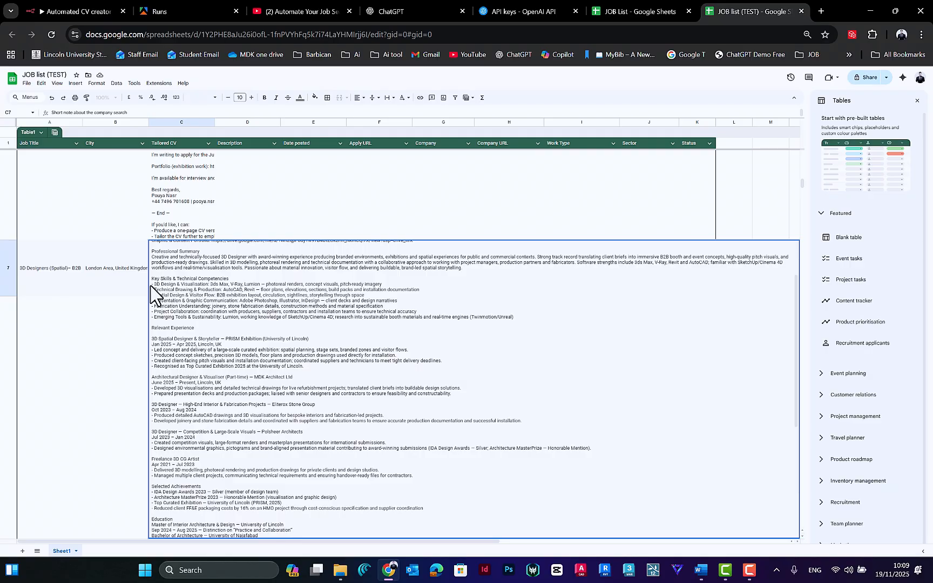
pyautogui.scroll(-2, 181, 346)
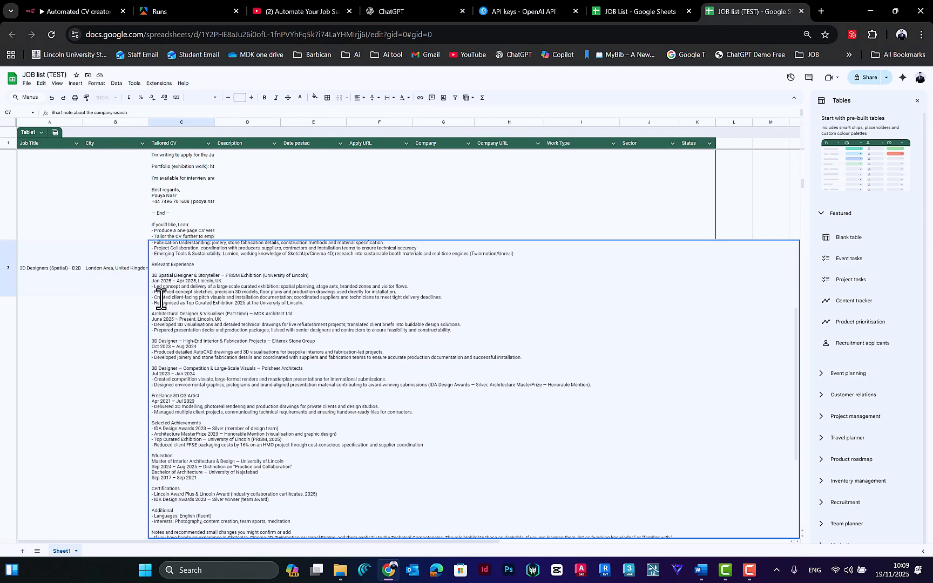
# Step: Examine the PRISM Exhibition bullet points, additional information and short professional application email in row 7's tailored CV
pyautogui.moveTo(152, 286); pyautogui.dragTo(227, 306)
pyautogui.click(229, 306)
pyautogui.scroll(-1, 248, 296)
pyautogui.moveTo(306, 278); pyautogui.dragTo(152, 264)
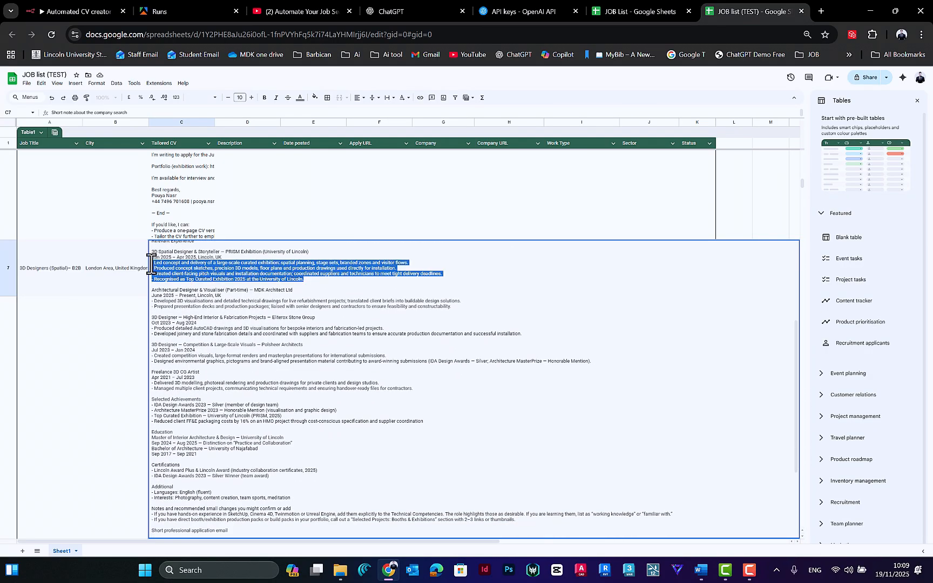
pyautogui.click(199, 274)
pyautogui.scroll(-4, 199, 284)
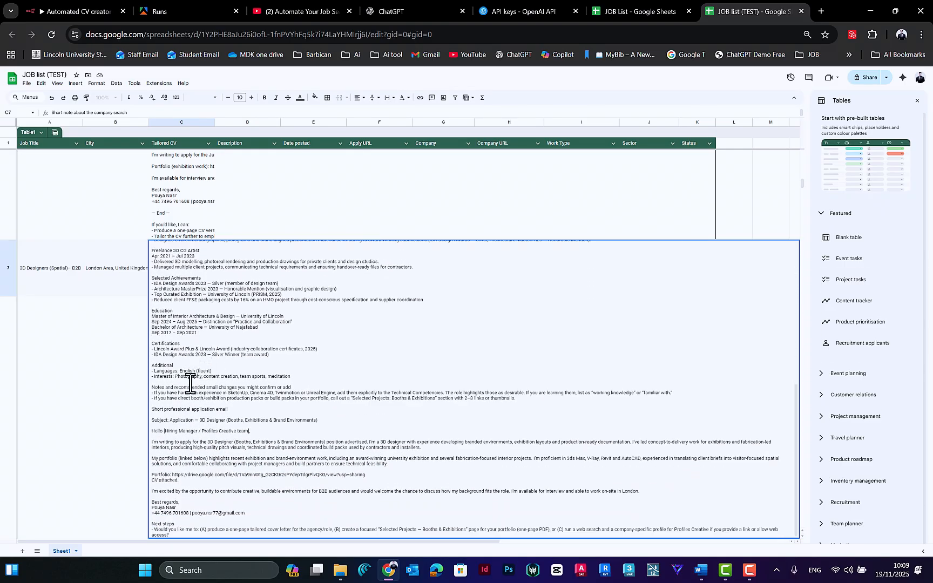
pyautogui.moveTo(153, 372); pyautogui.dragTo(262, 379)
pyautogui.click(155, 373)
pyautogui.moveTo(153, 410)
pyautogui.mouseDown()
pyautogui.moveTo(209, 500)
pyautogui.moveTo(187, 502)
pyautogui.moveTo(211, 514)
pyautogui.moveTo(218, 540)
pyautogui.moveTo(206, 459)
pyautogui.moveTo(167, 417)
pyautogui.mouseUp()
pyautogui.click(181, 436)
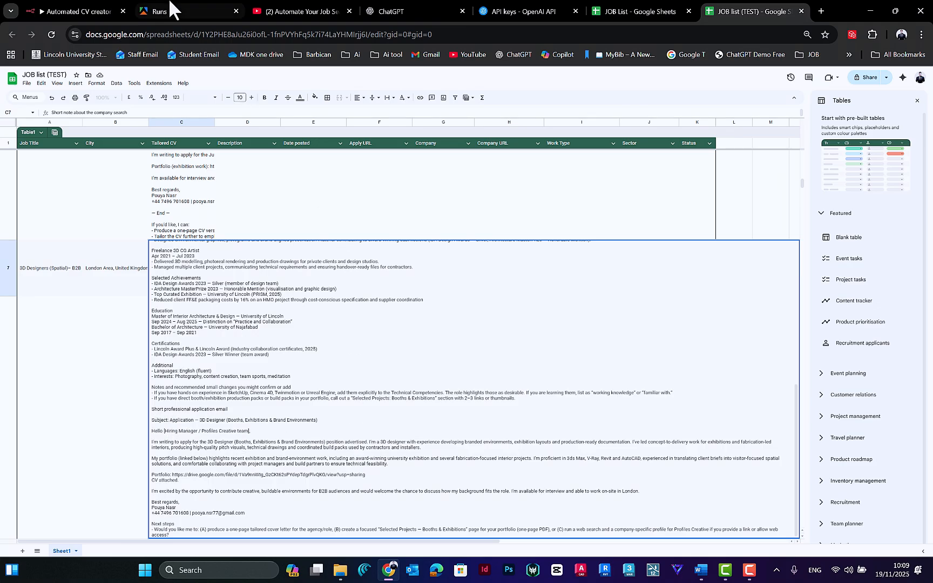
# Step: Return to the n8n workflow and browse the Google nodes that could follow the Append or update row in sheet node
pyautogui.click(102, 11)
pyautogui.hscroll(3, 653, 400)
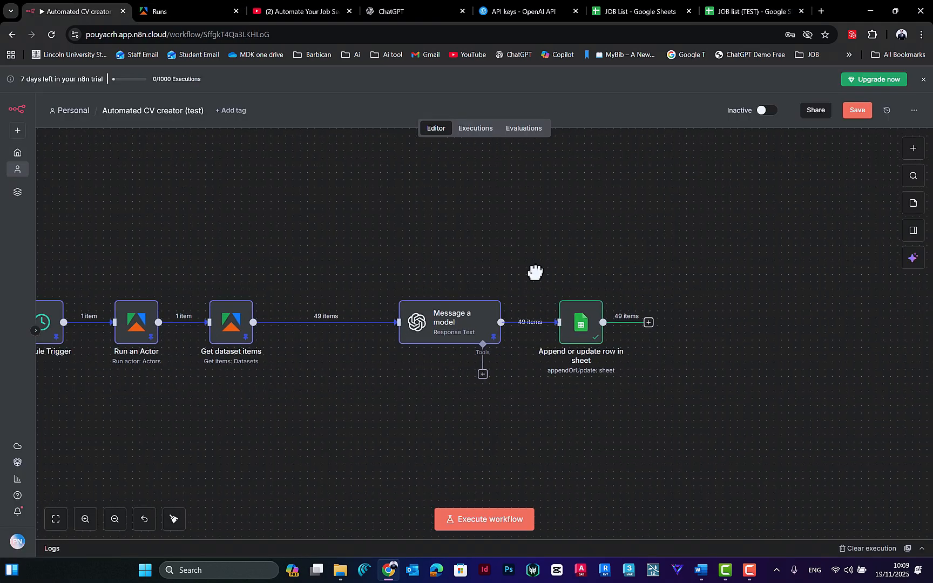
pyautogui.click(625, 321)
pyautogui.write('goo')
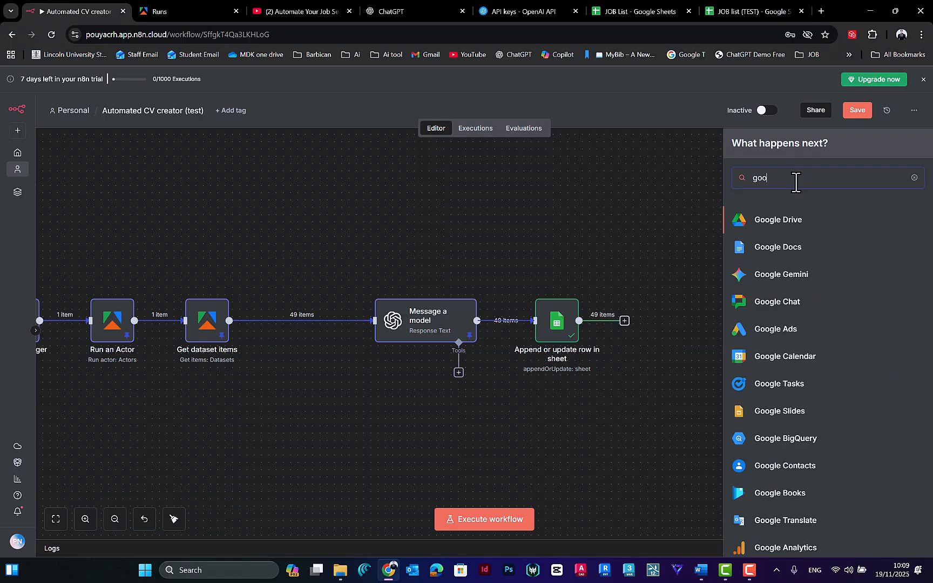
pyautogui.write('gle gem')
pyautogui.press('BackSpace')
pyautogui.press('BackSpace')
pyautogui.press('BackSpace')
pyautogui.press('BackSpace')
pyautogui.scroll(-6, 810, 308)
pyautogui.click(627, 208)
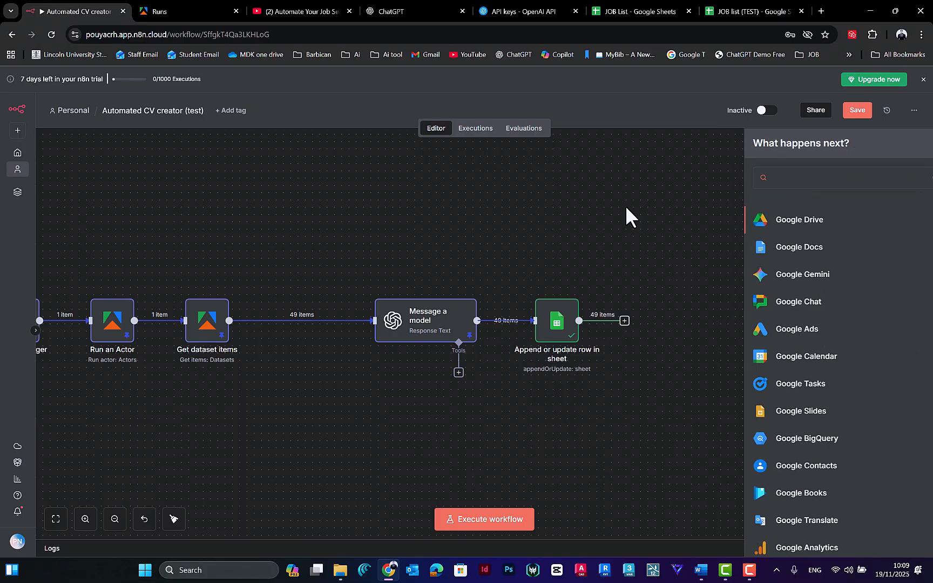
# Step: Switch back to the JOB list (TEST) spreadsheet and review the body of the application email in row 7's tailored CV
pyautogui.click(731, 11)
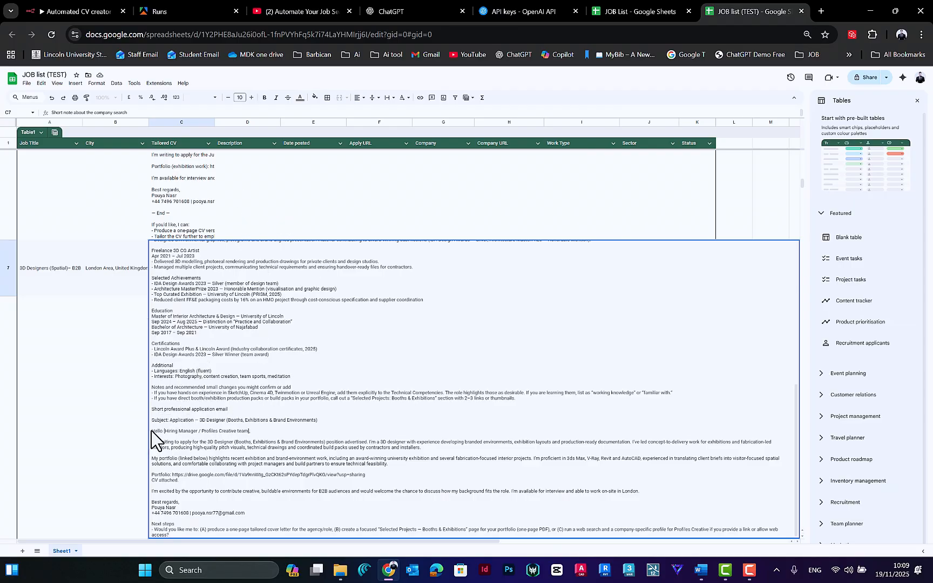
pyautogui.moveTo(152, 432); pyautogui.dragTo(258, 500)
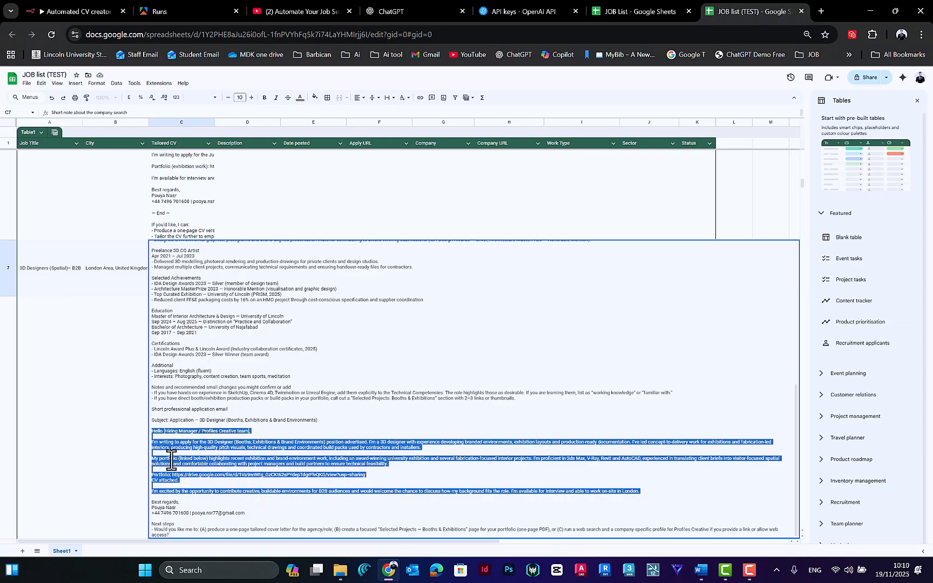
pyautogui.click(178, 431)
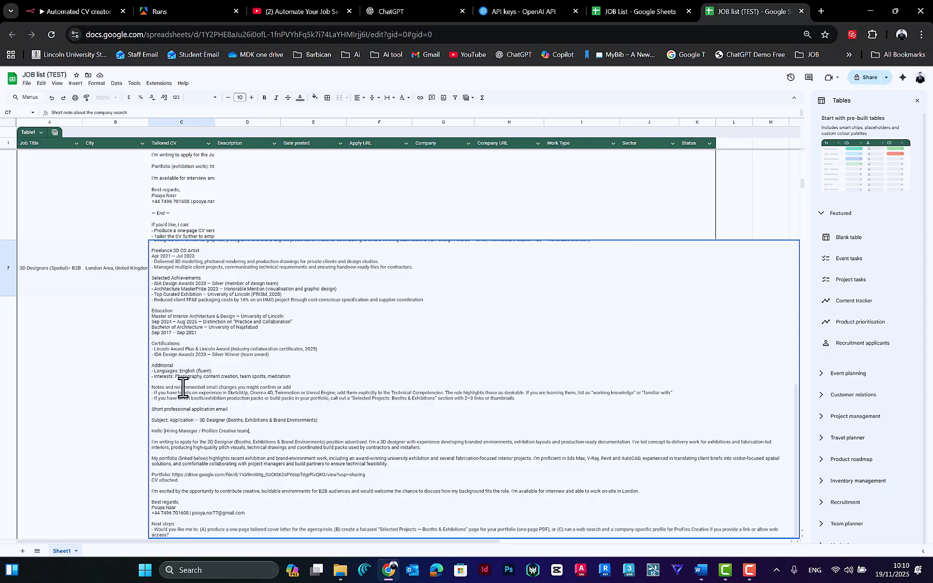
pyautogui.scroll(2, 238, 333)
# Step: Check the job title, city, CV and description cells of row 7 and open its Apply URL on LinkedIn
pyautogui.click(62, 268)
pyautogui.click(114, 269)
pyautogui.click(193, 267)
pyautogui.click(251, 267)
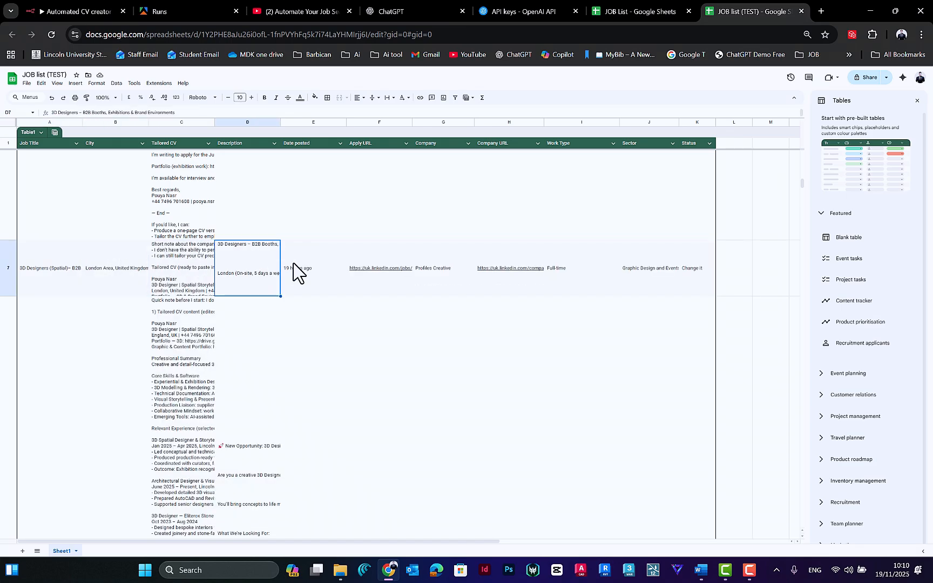
pyautogui.click(402, 270)
pyautogui.doubleClick(390, 270)
pyautogui.click(409, 266)
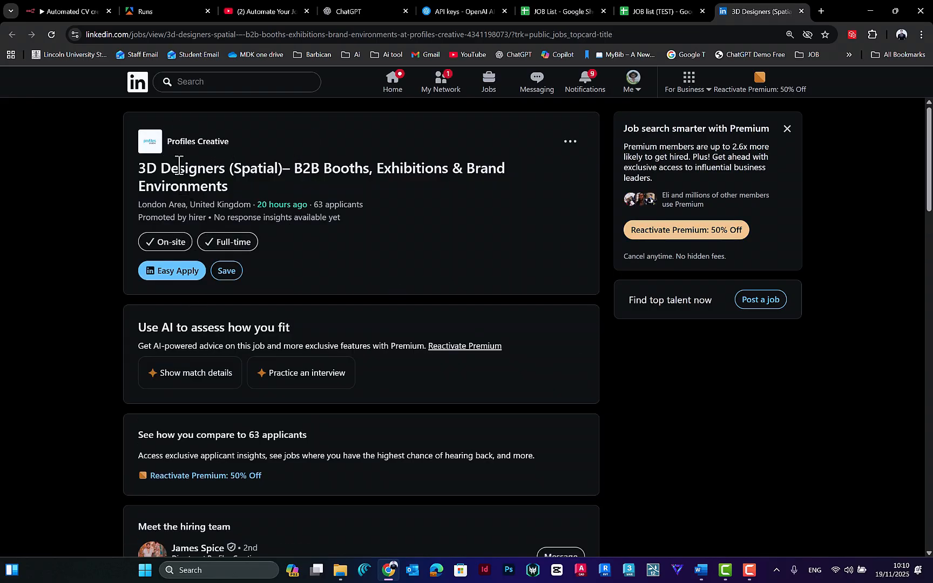
# Step: Examine the full job title on the LinkedIn posting from Profiles Creative
pyautogui.moveTo(146, 177); pyautogui.dragTo(285, 167)
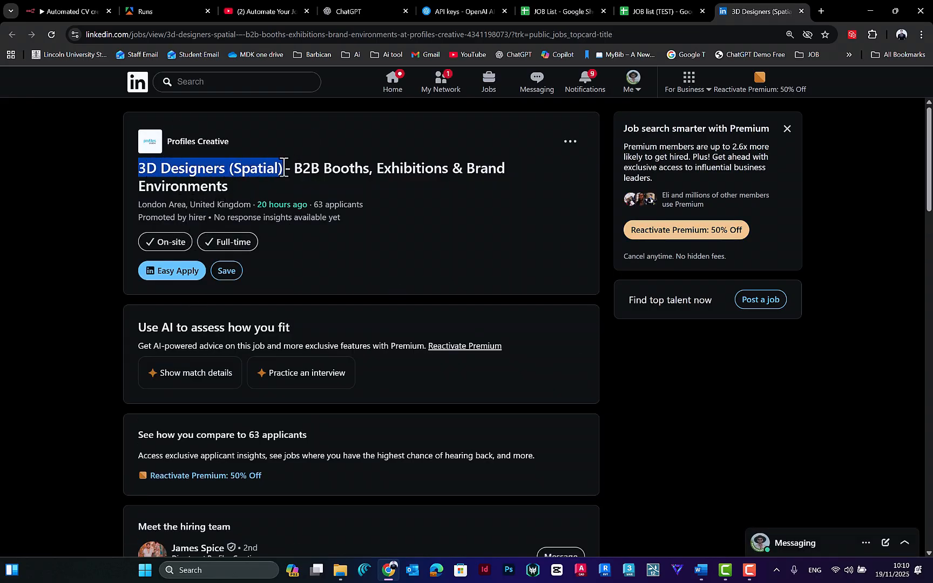
pyautogui.click(365, 166)
pyautogui.moveTo(145, 187); pyautogui.dragTo(229, 187)
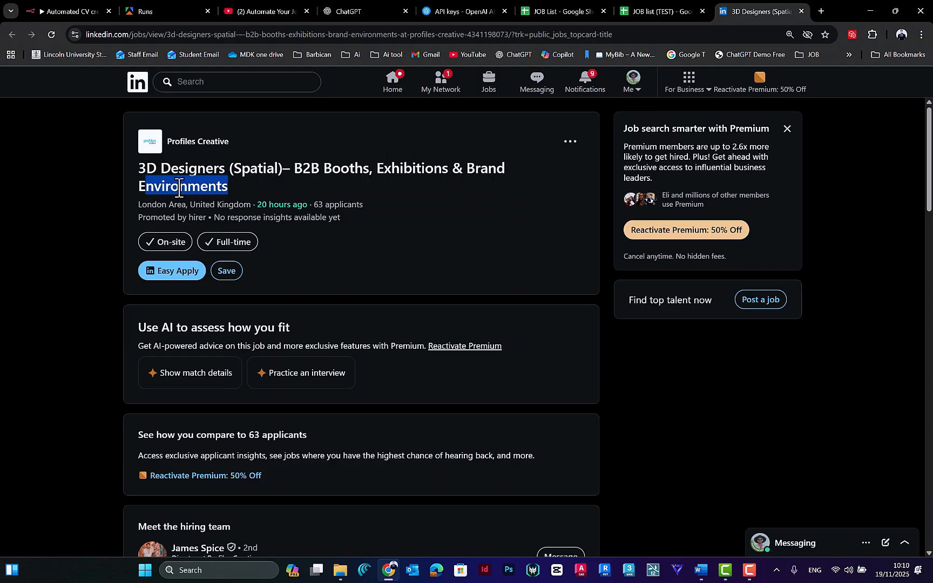
# Step: Switch back to the JOB list (TEST) spreadsheet and check row 7's date posted, company, company URL and sector
pyautogui.click(654, 11)
pyautogui.click(328, 256)
pyautogui.hscroll(2, 327, 255)
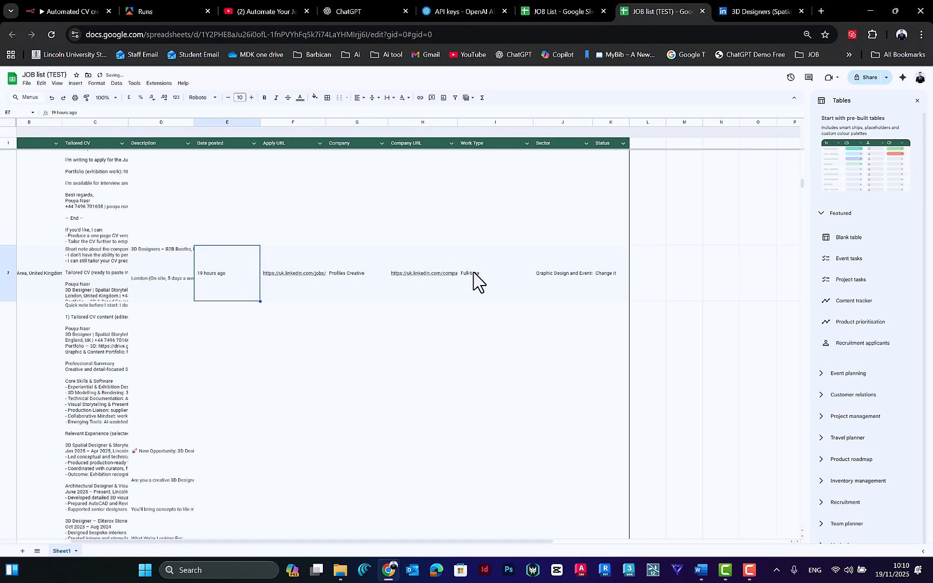
pyautogui.click(363, 257)
pyautogui.click(416, 252)
pyautogui.click(573, 267)
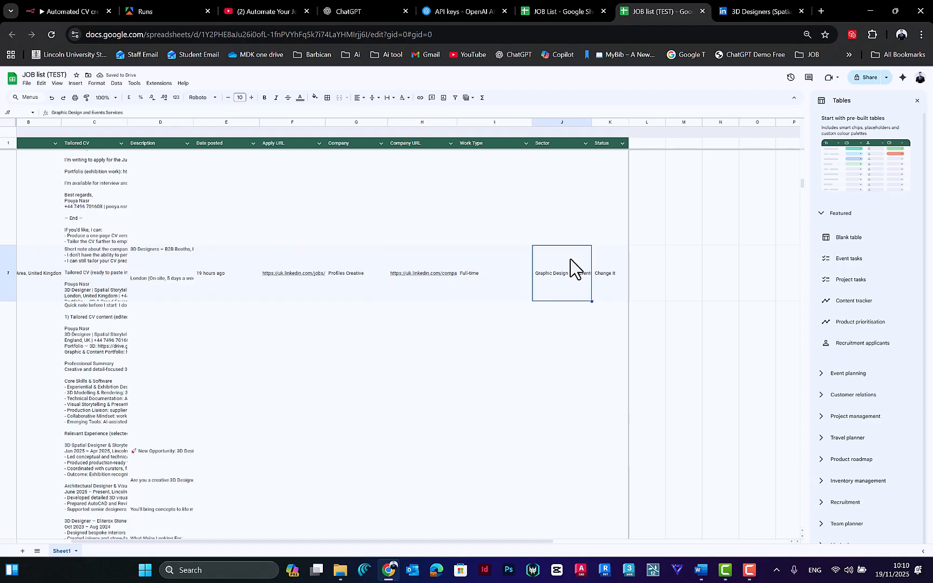
# Step: Change the Status cell of row 7 to "Chage it!"
pyautogui.click(604, 270)
pyautogui.click(575, 276)
pyautogui.click(609, 262)
pyautogui.doubleClick(610, 261)
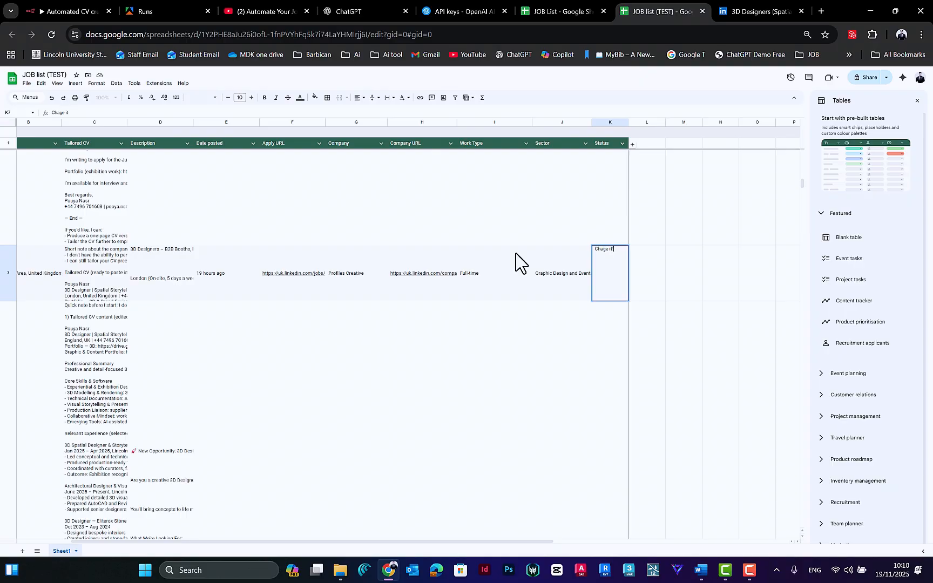
pyautogui.click(652, 267)
pyautogui.click(595, 280)
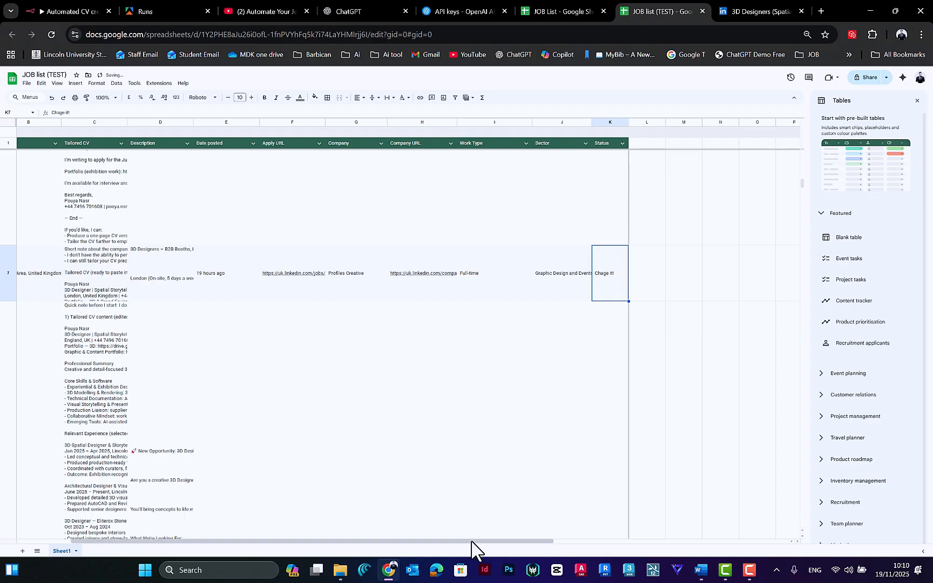
# Step: Review row 7's cells from Company URL and Work Type back through Tailored CV and City to Job Title
pyautogui.moveTo(471, 541); pyautogui.dragTo(238, 541)
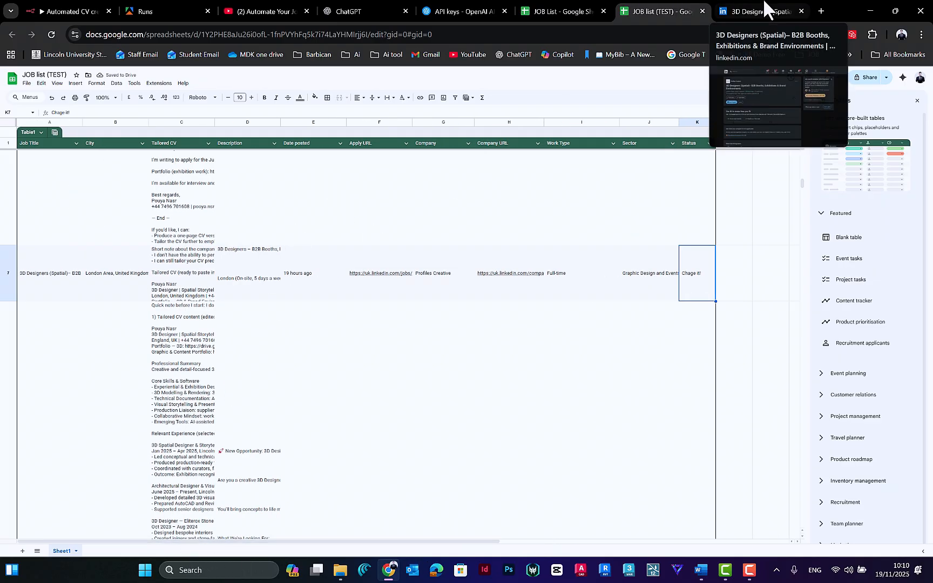
pyautogui.click(528, 273)
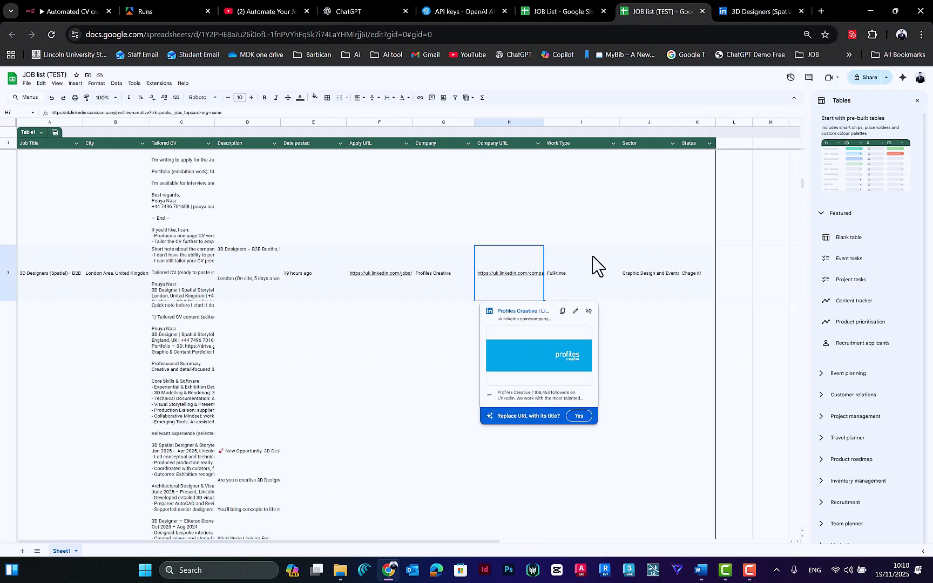
pyautogui.click(593, 265)
pyautogui.click(460, 271)
pyautogui.click(381, 270)
pyautogui.click(300, 259)
pyautogui.click(241, 266)
pyautogui.click(186, 267)
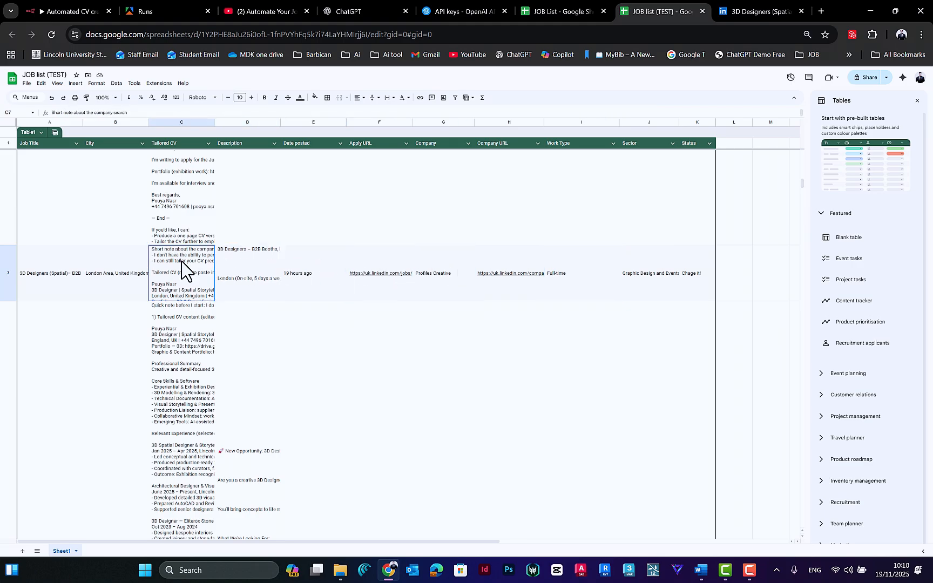
pyautogui.click(122, 269)
pyautogui.click(65, 273)
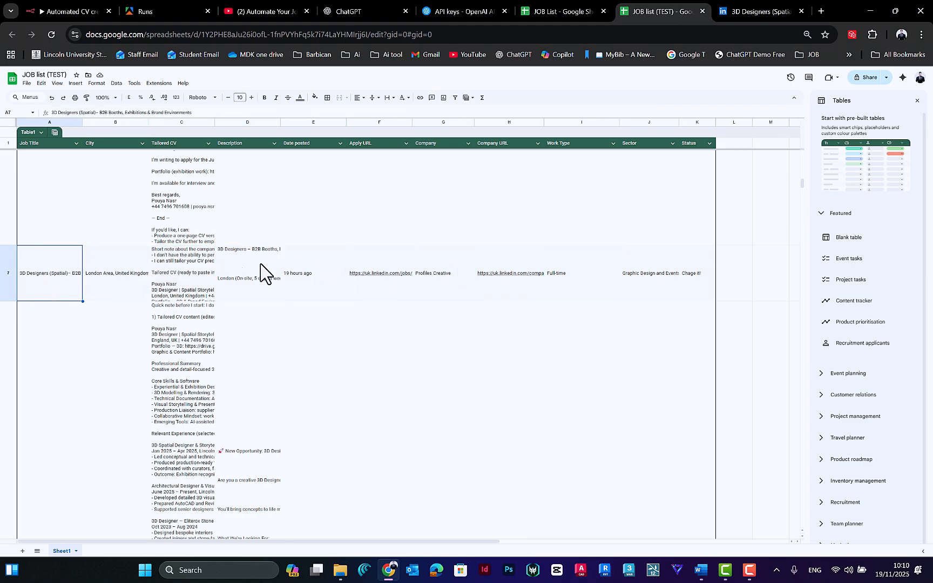
# Step: Recheck row 7's link, work type and sector cells, and go back through the company, date, description, CV and city
pyautogui.click(378, 272)
pyautogui.click(517, 266)
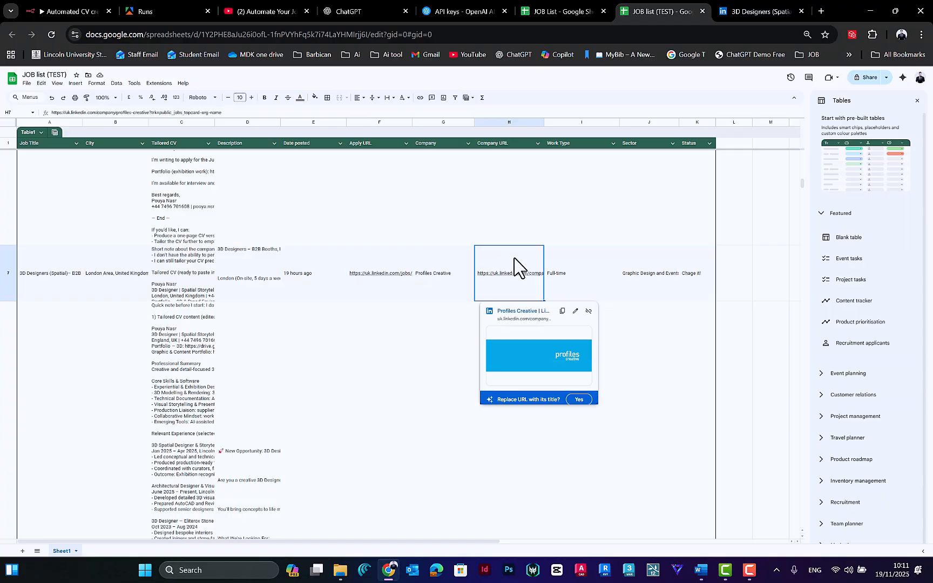
pyautogui.click(559, 267)
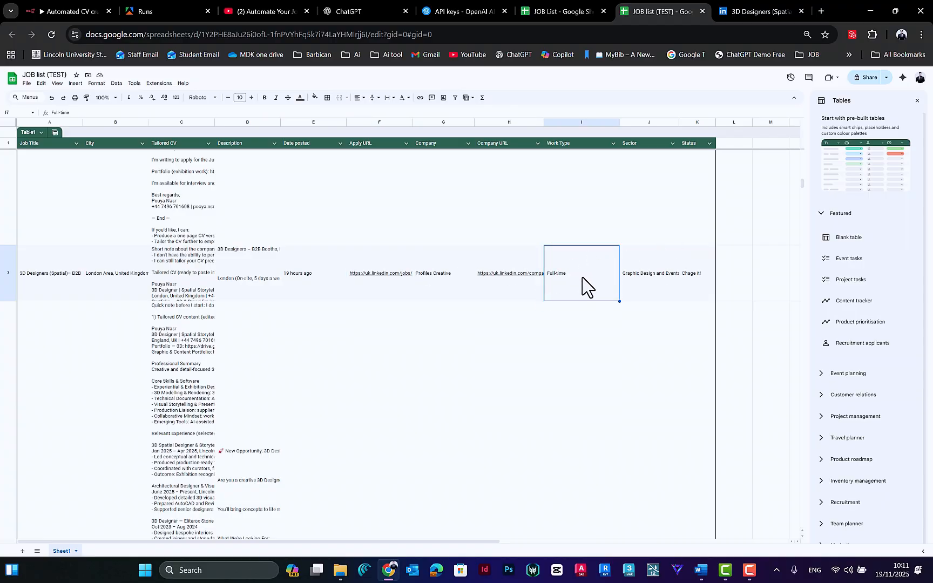
pyautogui.click(648, 264)
pyautogui.click(588, 269)
pyautogui.click(502, 267)
pyautogui.click(437, 273)
pyautogui.click(353, 264)
pyautogui.click(308, 264)
pyautogui.click(260, 264)
pyautogui.click(184, 266)
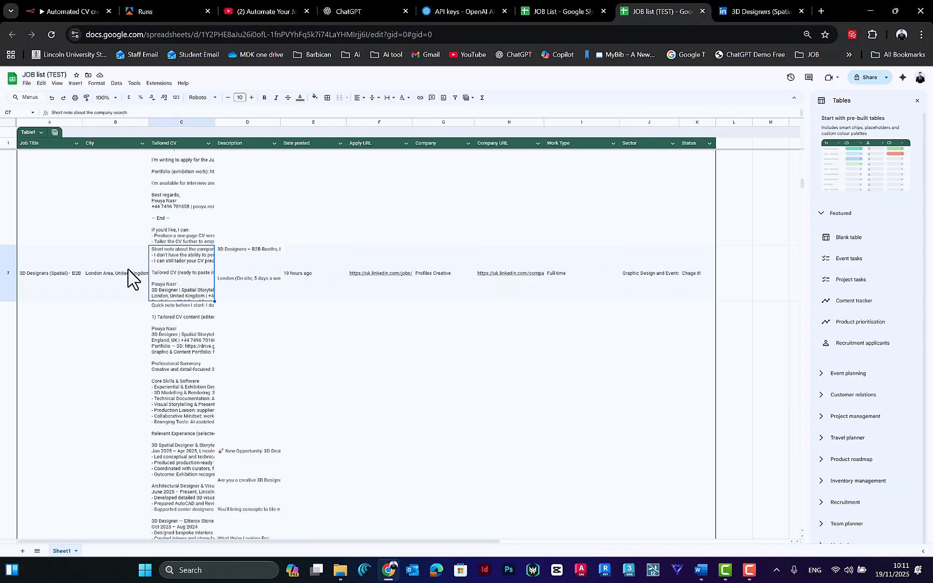
pyautogui.click(129, 270)
# Step: Look through the job entries above row 7 and their tailored CVs and descriptions
pyautogui.scroll(10, 152, 253)
pyautogui.scroll(10, 153, 259)
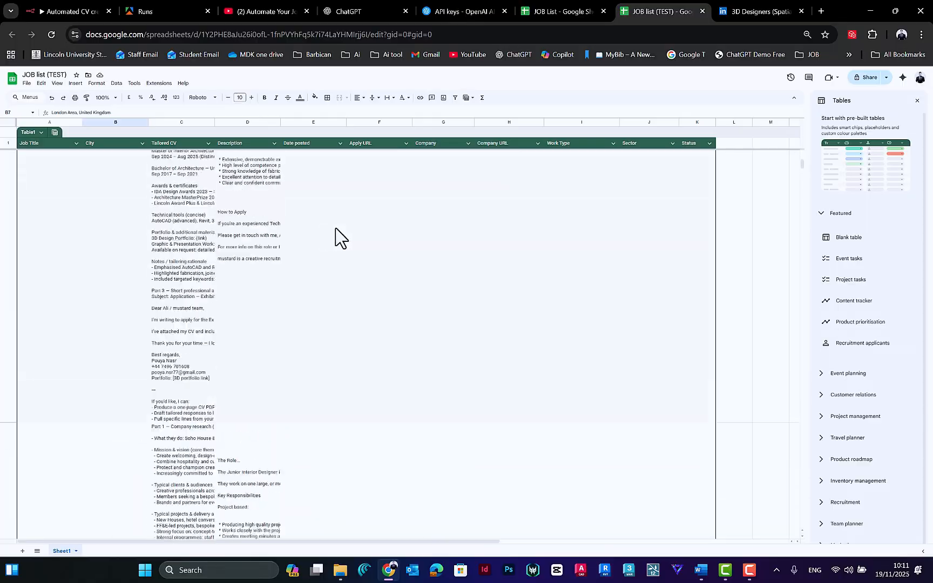
pyautogui.scroll(-10, 427, 221)
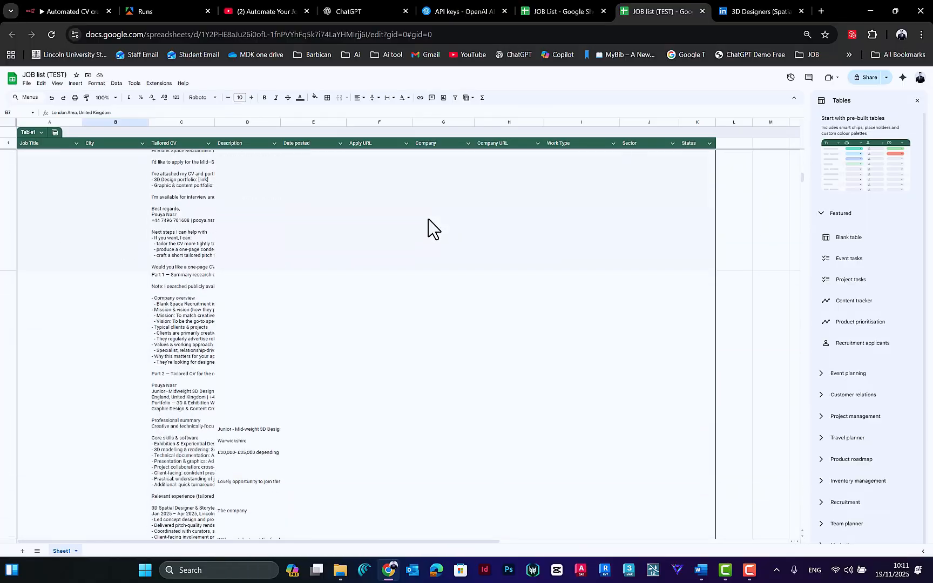
pyautogui.scroll(5, 426, 221)
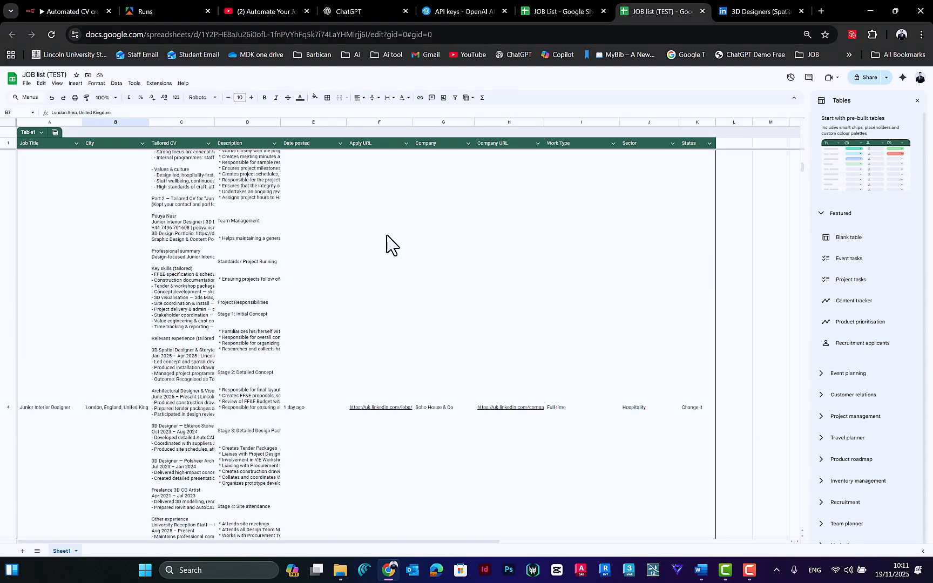
pyautogui.scroll(5, 303, 308)
pyautogui.scroll(-5, 263, 326)
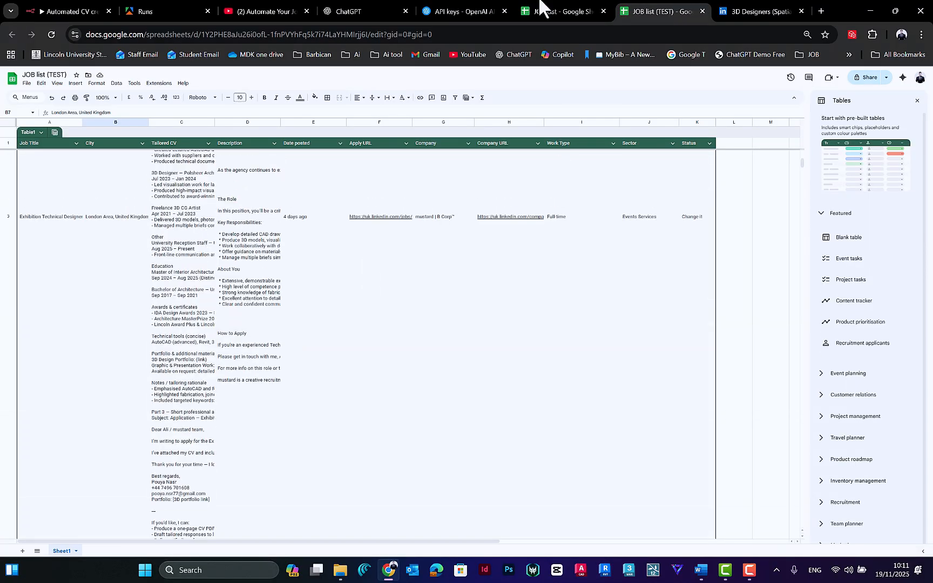
# Step: Return to the n8n workflow and tidy up the node layout so the nodes are evenly spaced
pyautogui.click(59, 11)
pyautogui.hscroll(-3, 217, 243)
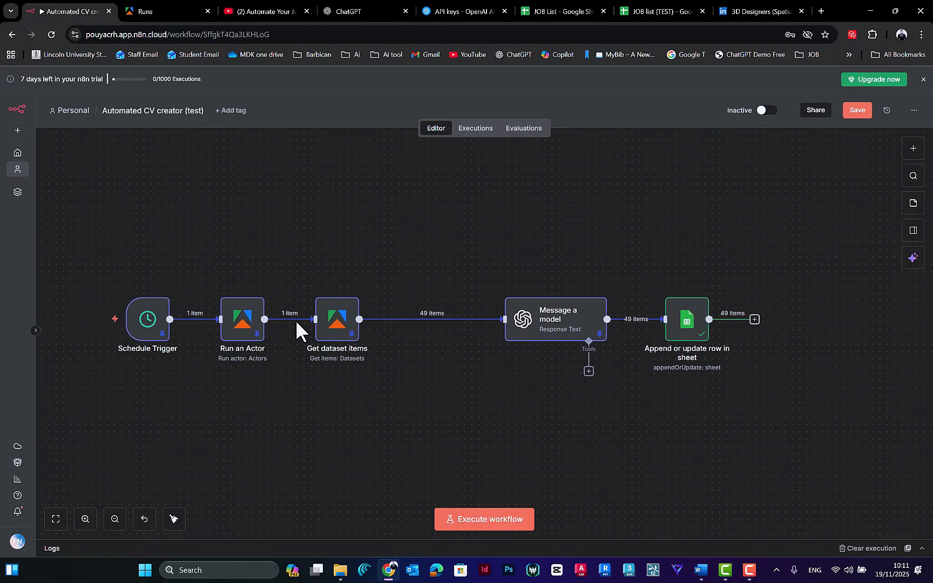
pyautogui.click(173, 519)
pyautogui.moveTo(501, 209); pyautogui.dragTo(462, 187)
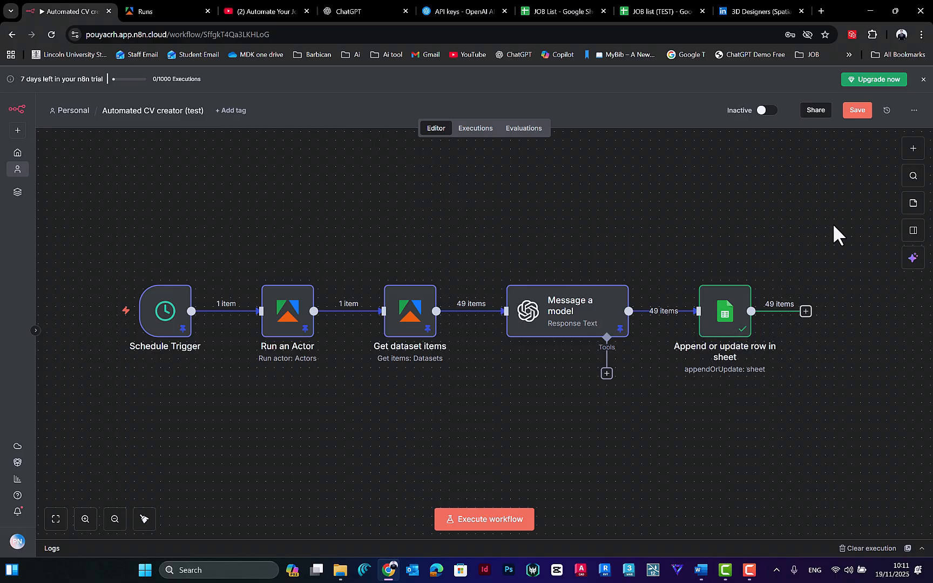
pyautogui.moveTo(833, 226); pyautogui.dragTo(63, 442)
pyautogui.click(326, 422)
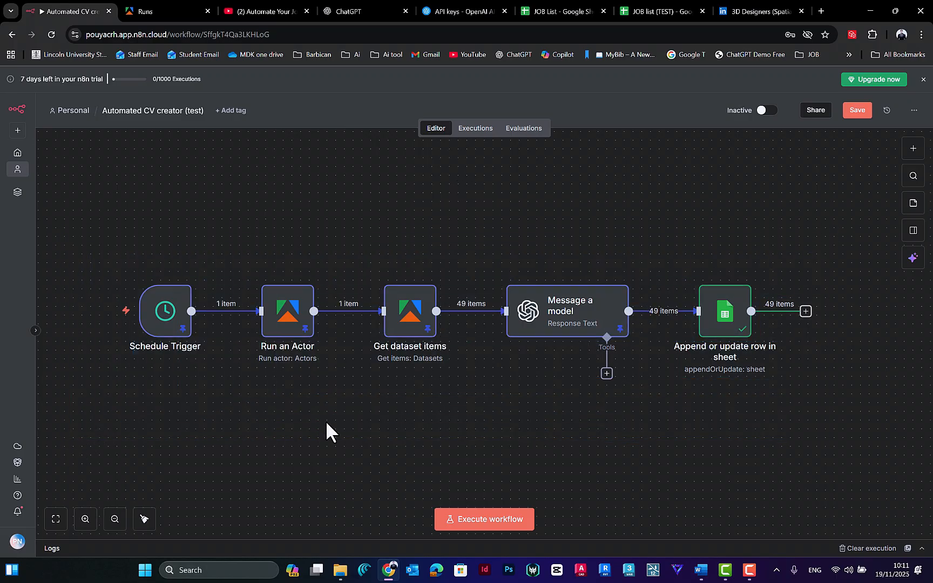